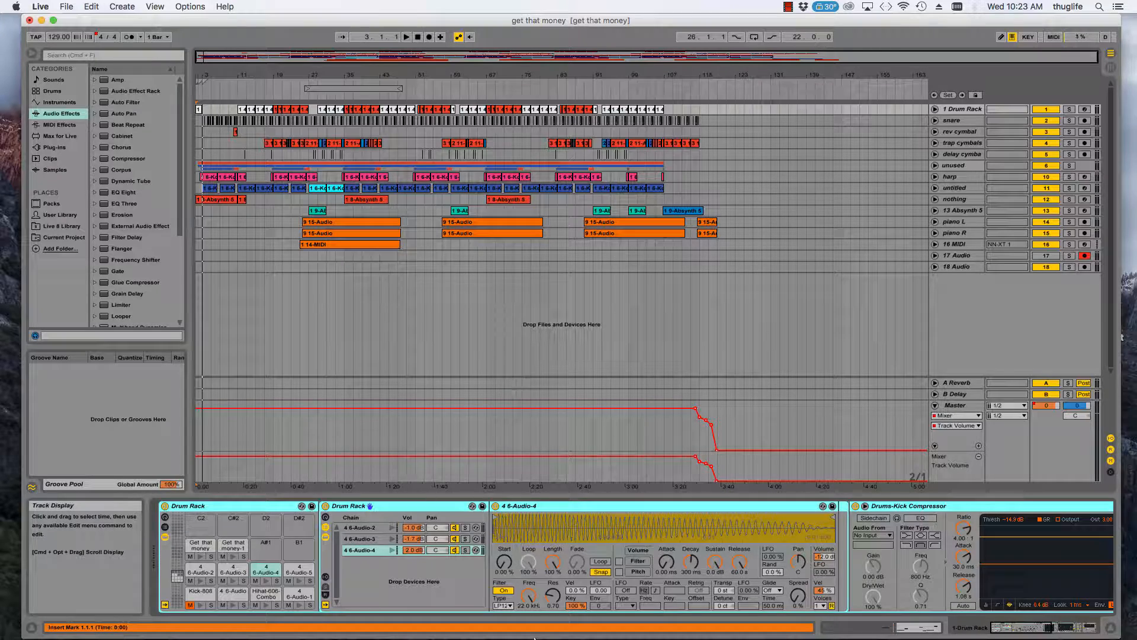
{"action": "mouse_move", "coordinate": [484, 624]}
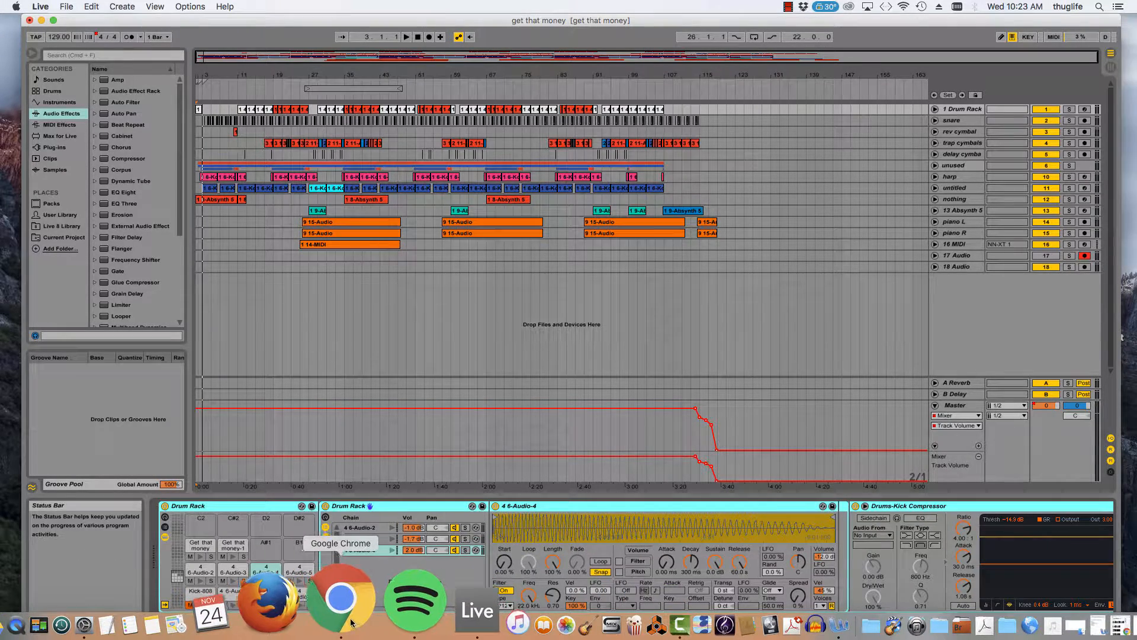
{"action": "left_click", "coordinate": [351, 621]}
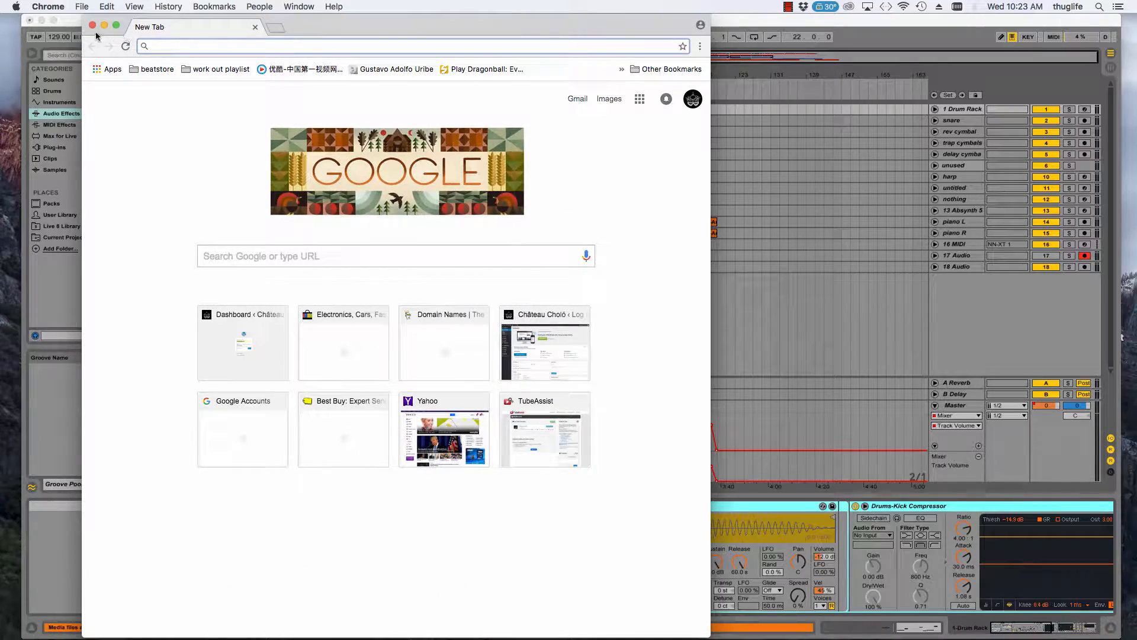
{"action": "left_click", "coordinate": [93, 25]}
- Switch to the Château Choló window in Chrome, look over its YouTube channel, playlists and website, and minimize it
{"action": "mouse_move", "coordinate": [1007, 619]}
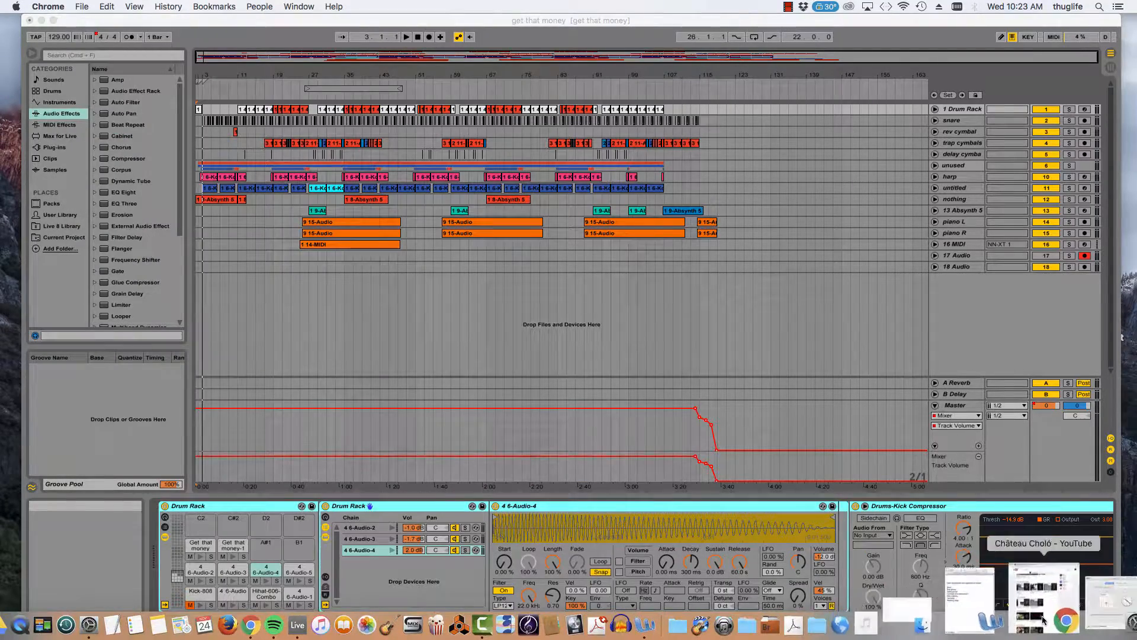
{"action": "left_click", "coordinate": [1002, 598]}
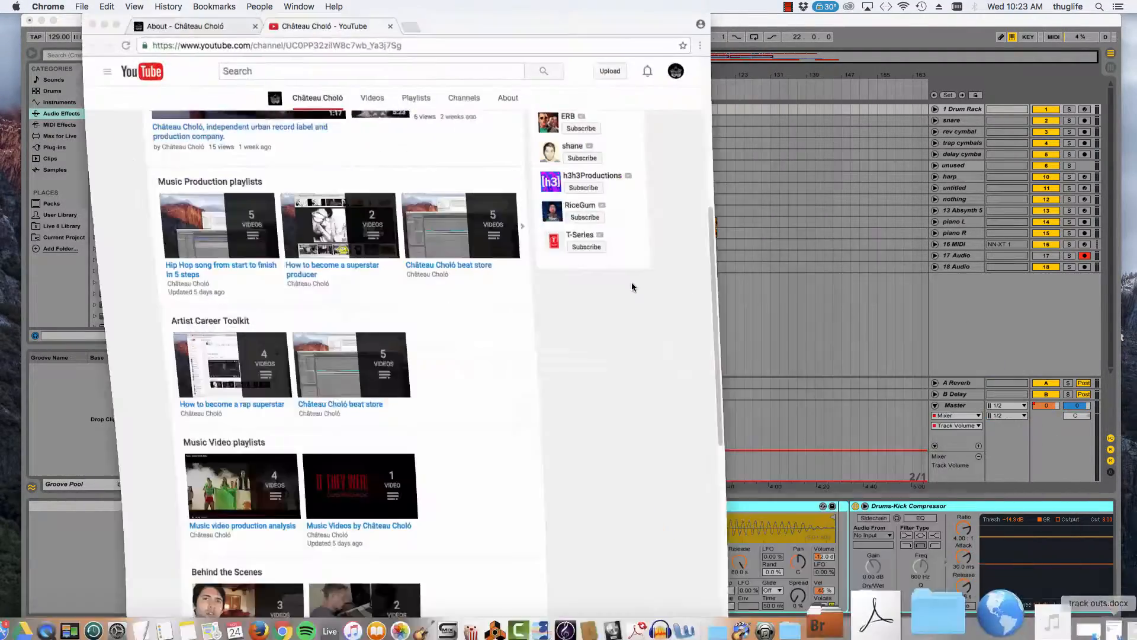
{"action": "scroll", "coordinate": [660, 374], "scroll_direction": "up", "scroll_amount": 10}
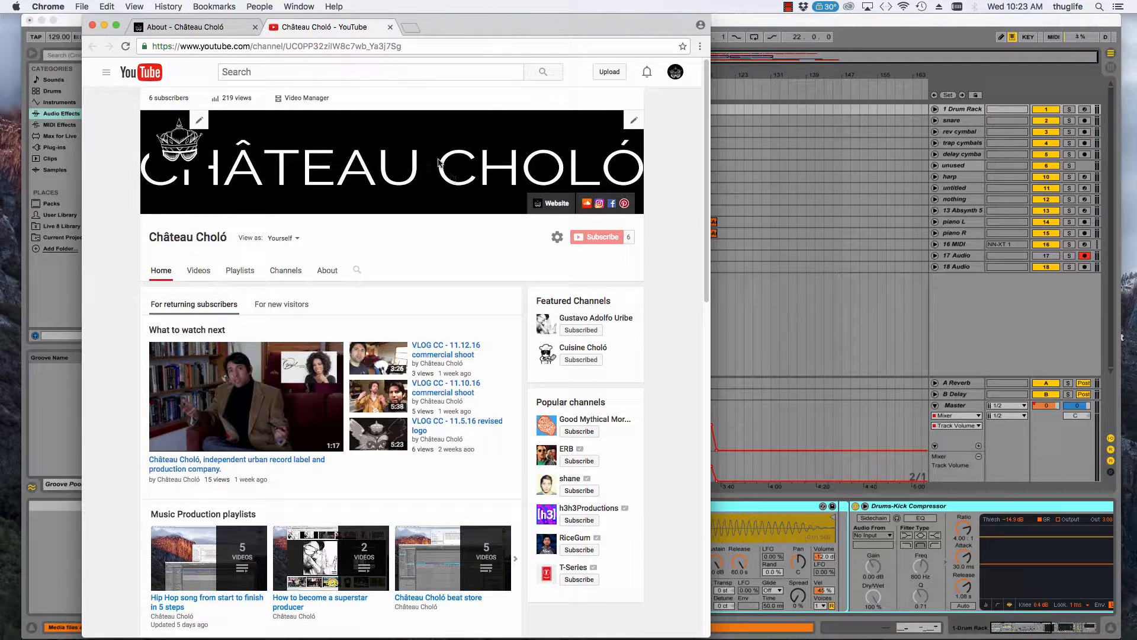
{"action": "left_click", "coordinate": [183, 27]}
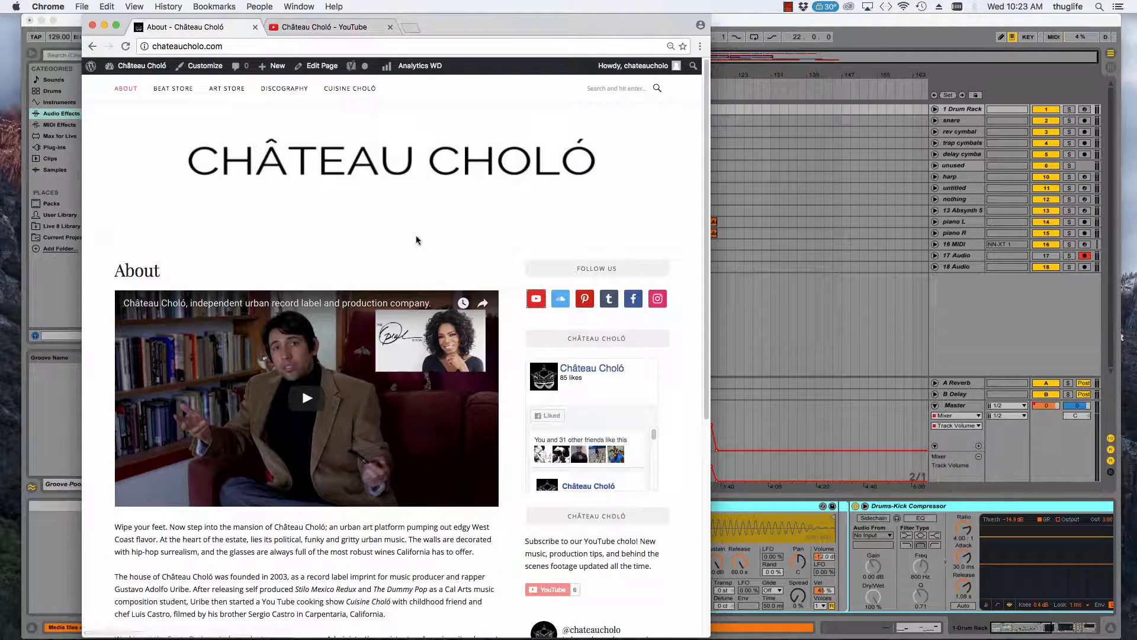
{"action": "left_click", "coordinate": [305, 27]}
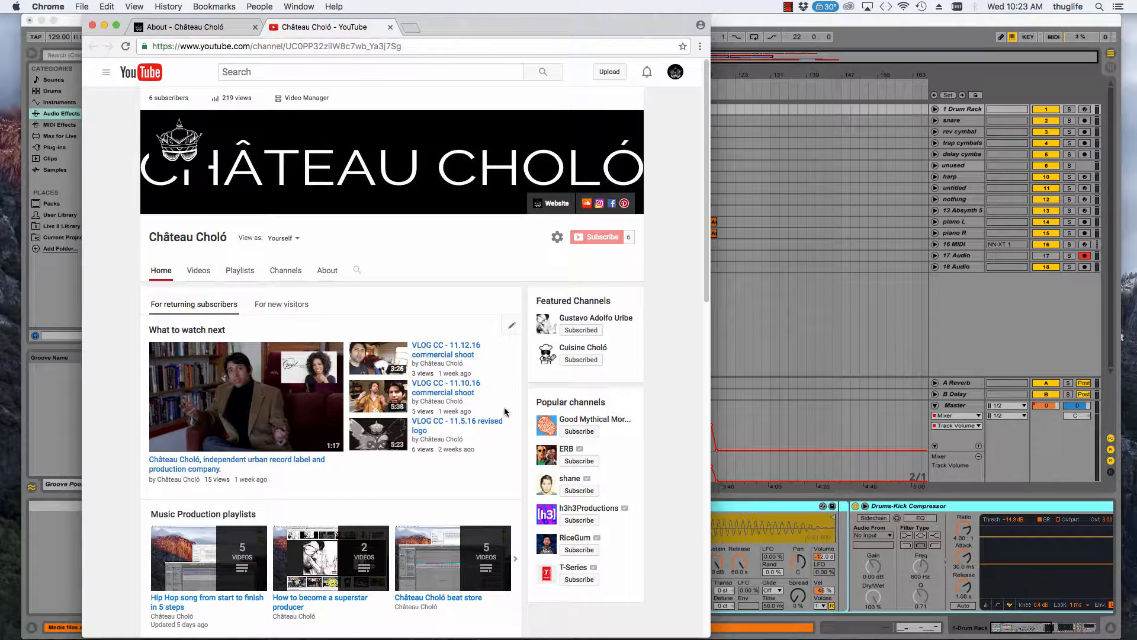
{"action": "scroll", "coordinate": [504, 411], "scroll_direction": "down", "scroll_amount": 5}
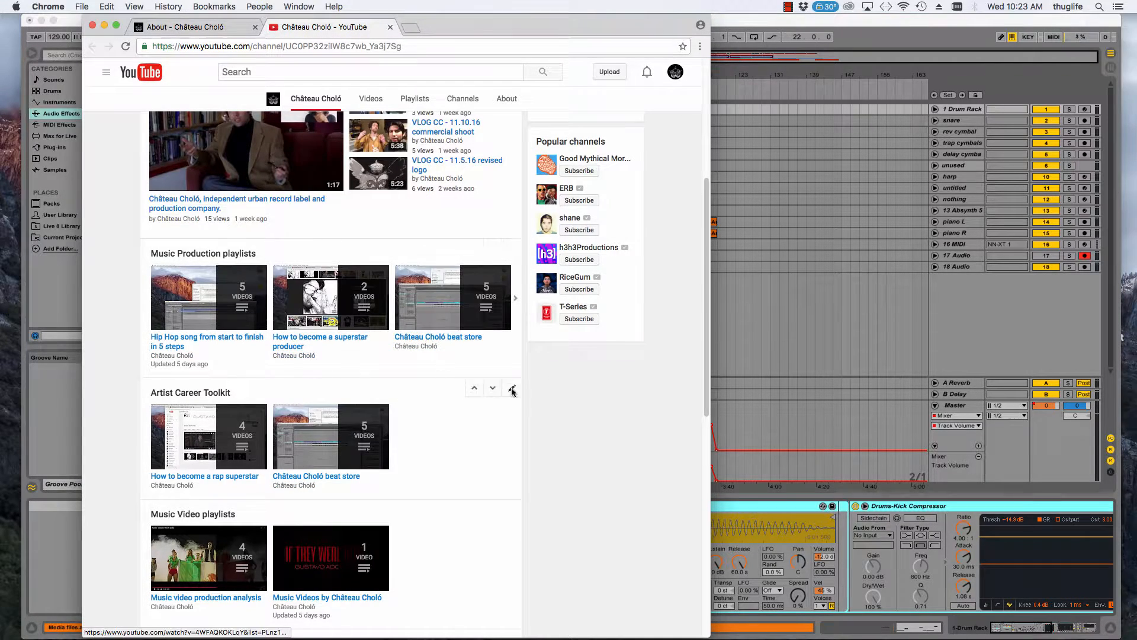
{"action": "scroll", "coordinate": [490, 411], "scroll_direction": "down", "scroll_amount": 2}
{"action": "scroll", "coordinate": [490, 411], "scroll_direction": "up", "scroll_amount": 5}
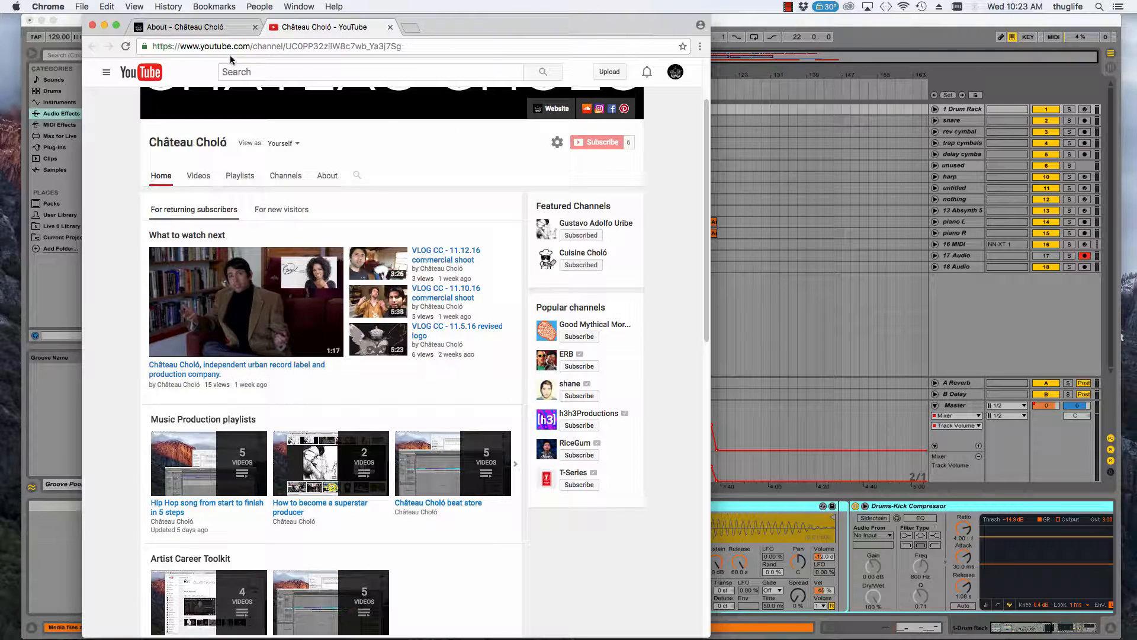
{"action": "left_click", "coordinate": [104, 26]}
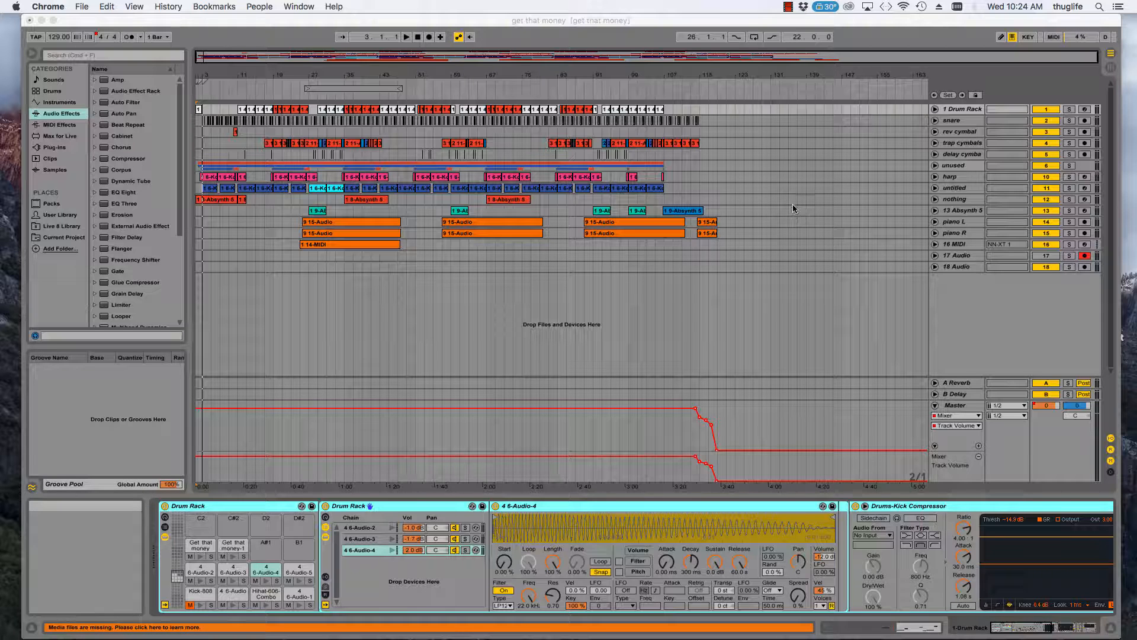
- Switch to Ableton Live and save the Live Set under the new name "get that money stems" in the get that money Project folder
{"action": "left_click", "coordinate": [564, 24]}
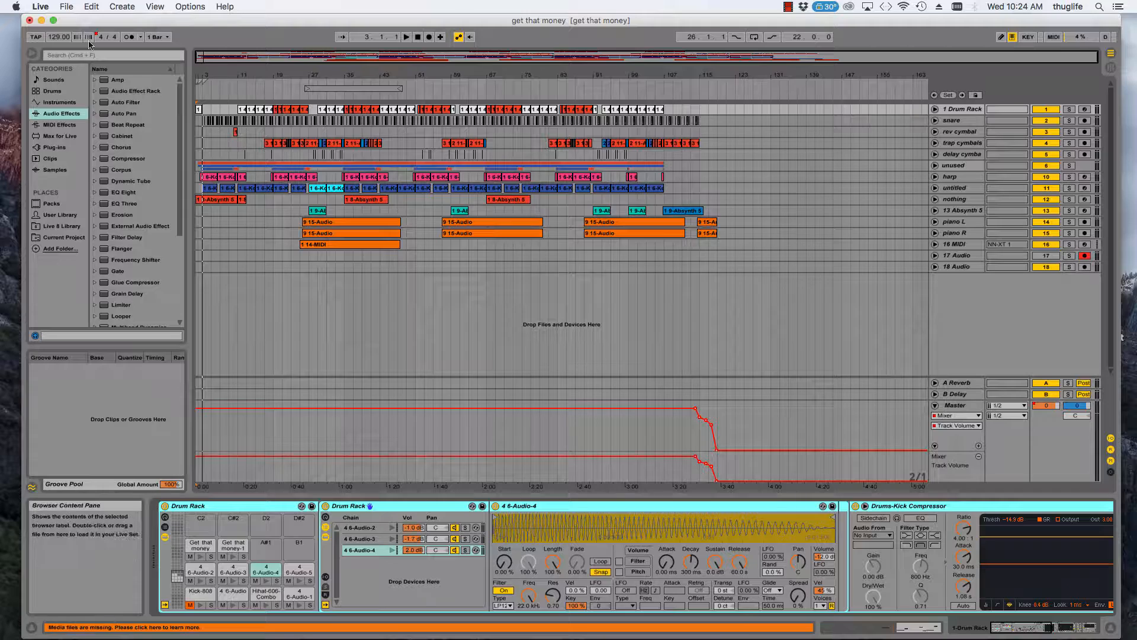
{"action": "left_click", "coordinate": [66, 6]}
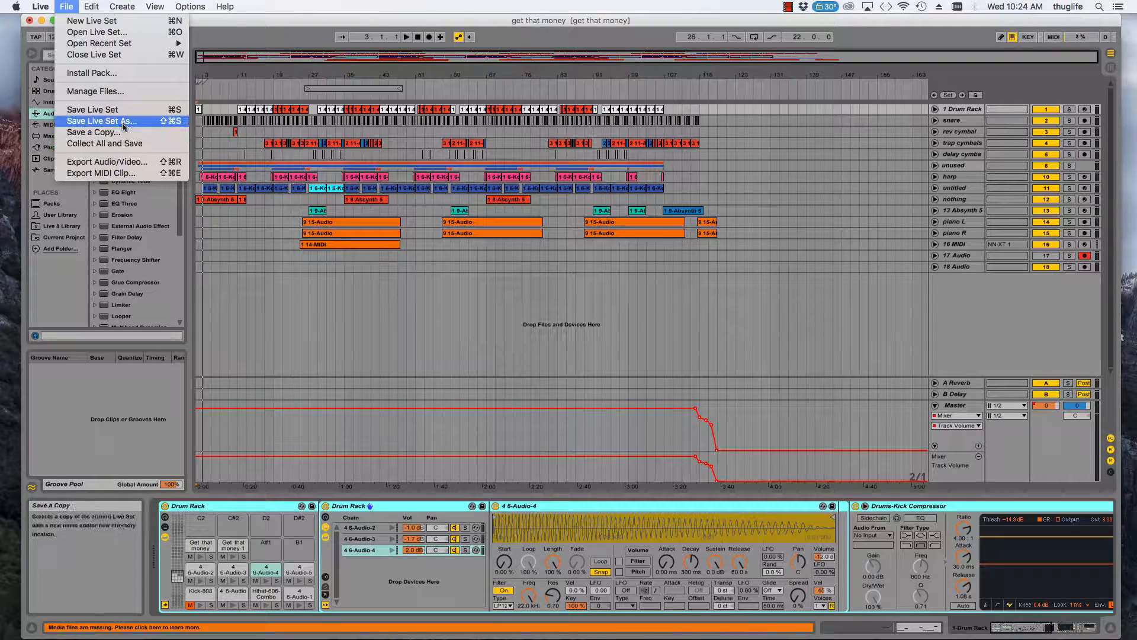
{"action": "left_click", "coordinate": [102, 121]}
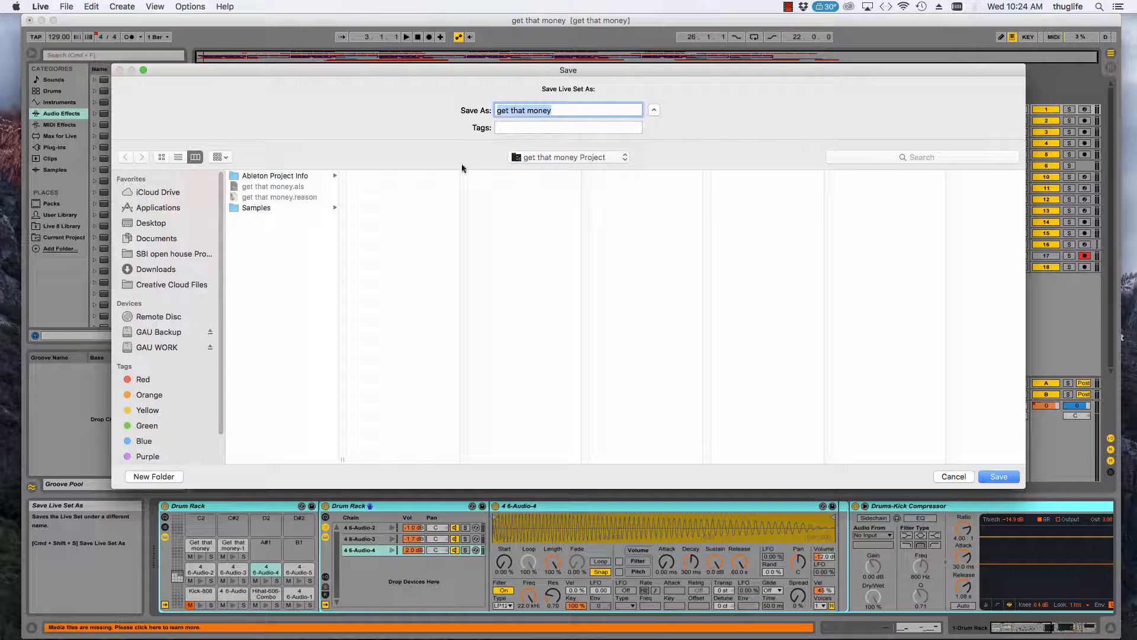
{"action": "left_click", "coordinate": [541, 157]}
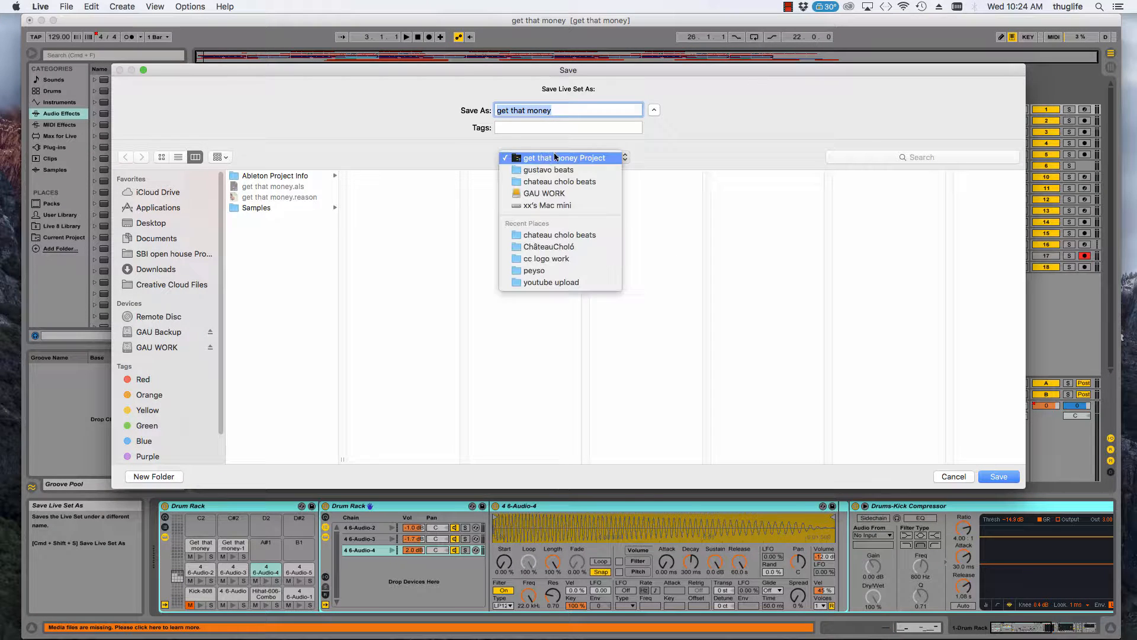
{"action": "left_click", "coordinate": [573, 110]}
{"action": "left_click", "coordinate": [573, 110]}
{"action": "type", "text": "st"}
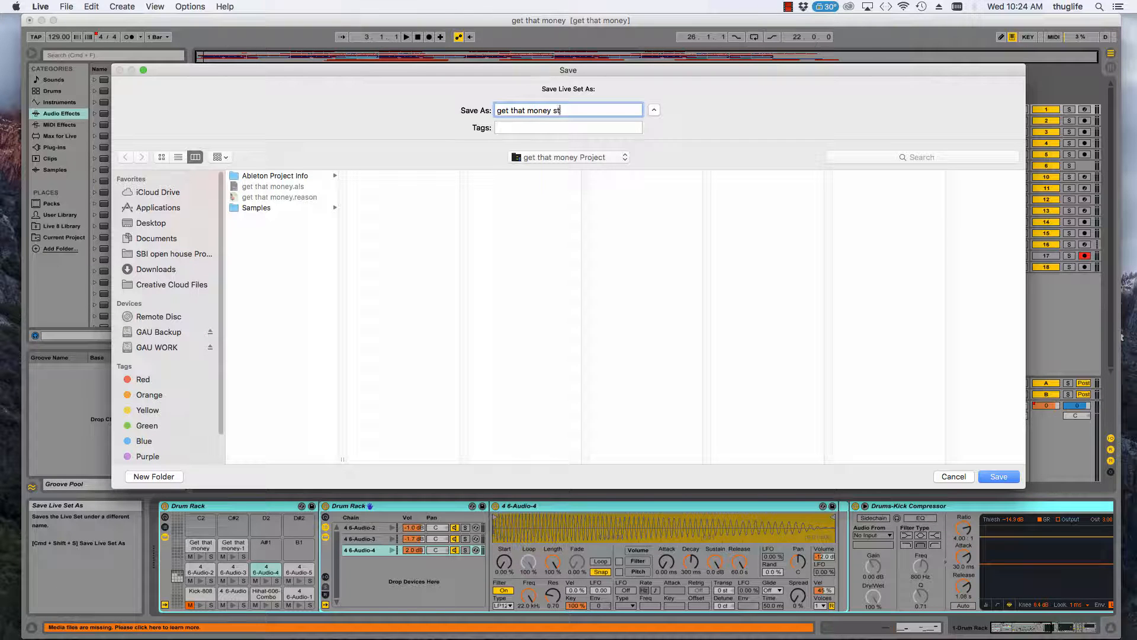
{"action": "type", "text": "ems"}
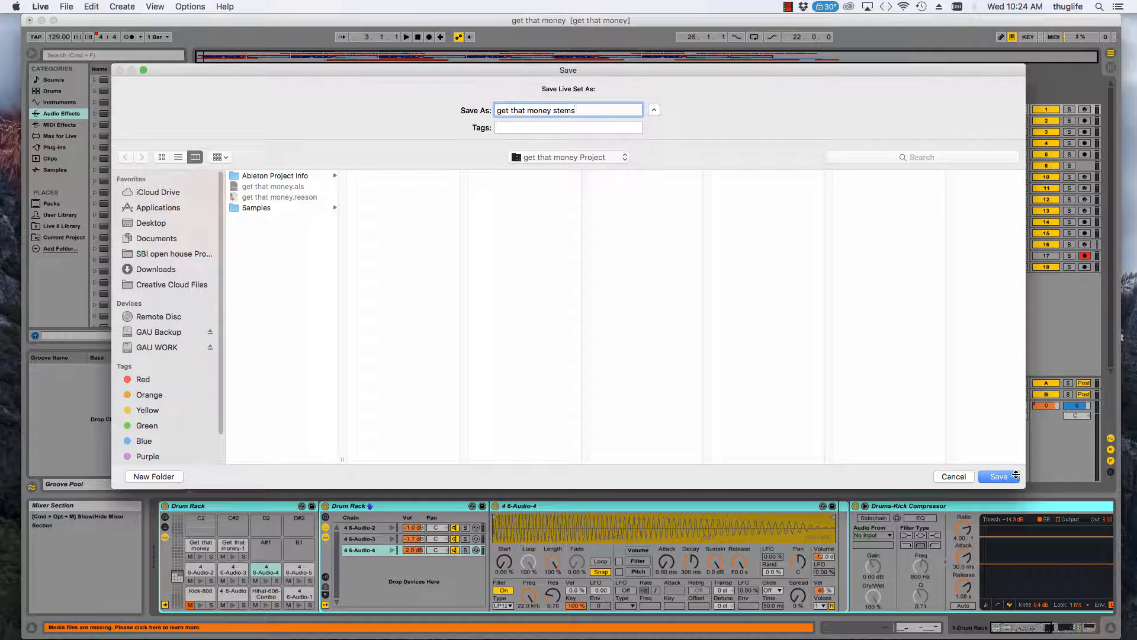
{"action": "left_click", "coordinate": [1005, 476]}
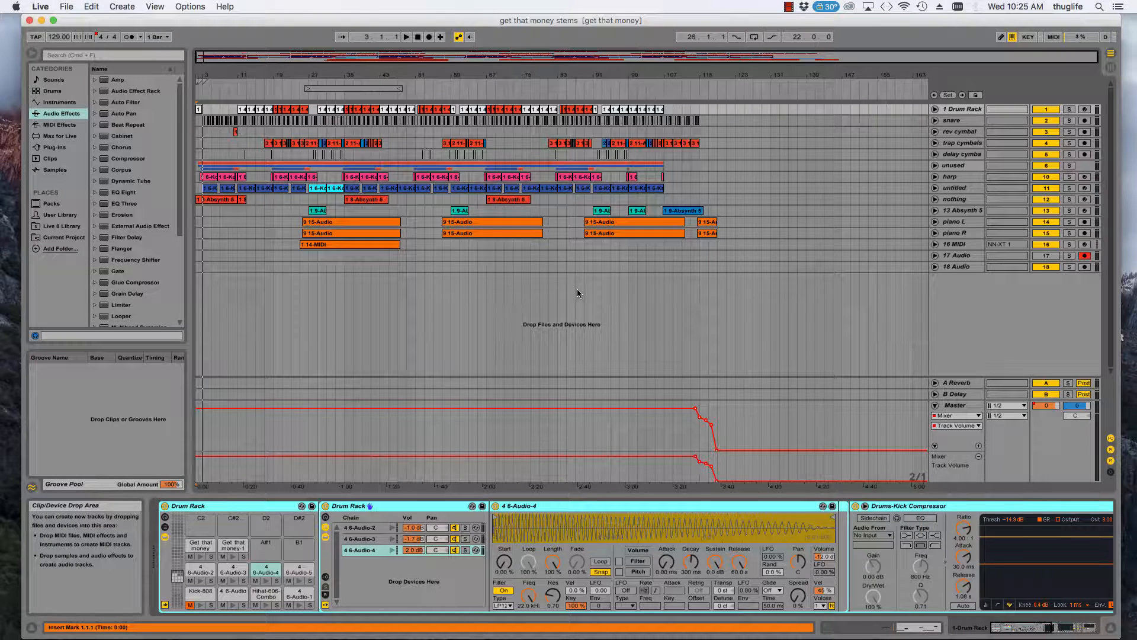
- Switch to track outs.docx in Word and add the line "(ideally under 10, light compression)" below the heading
{"action": "mouse_move", "coordinate": [793, 622]}
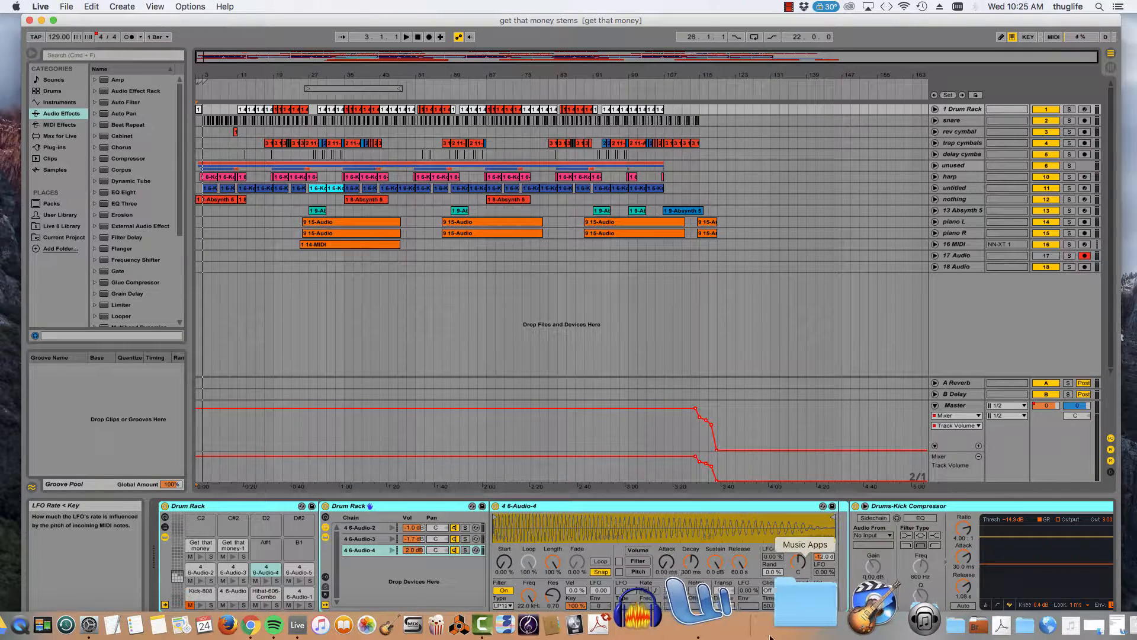
{"action": "left_click", "coordinate": [755, 618]}
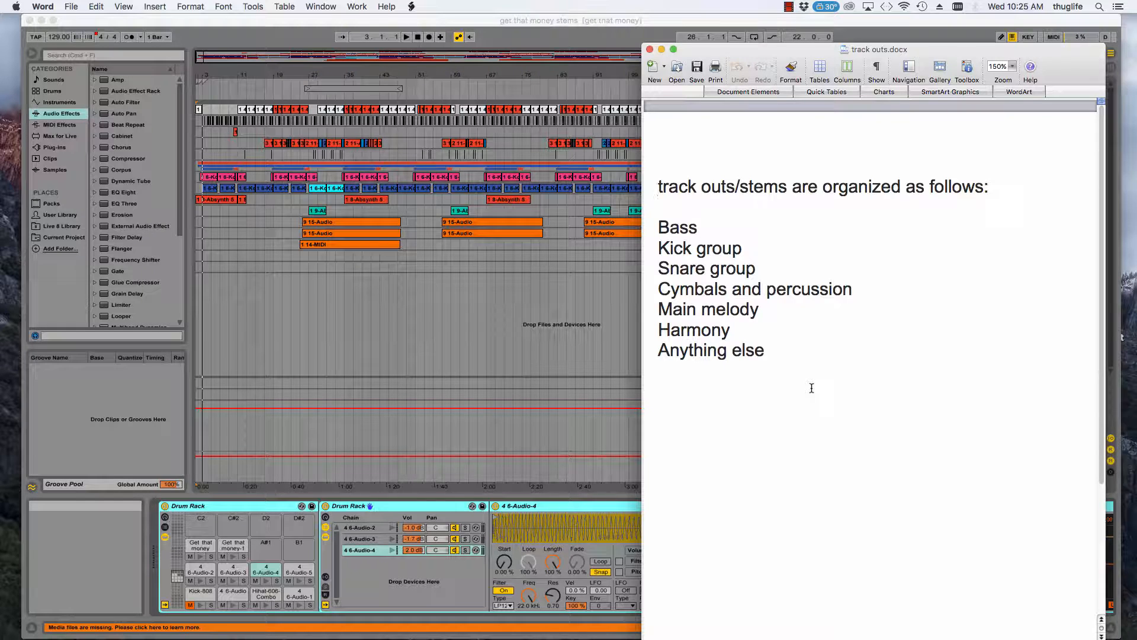
{"action": "left_click", "coordinate": [1011, 178]}
{"action": "key", "text": "Return"}
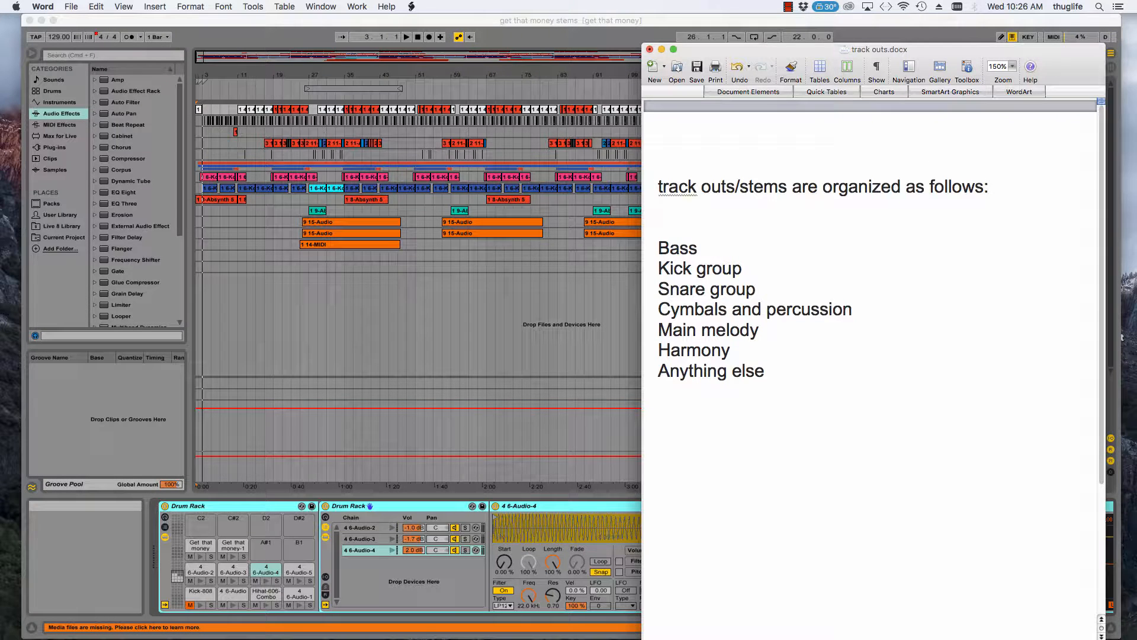
{"action": "type", "text": "(ideally under"}
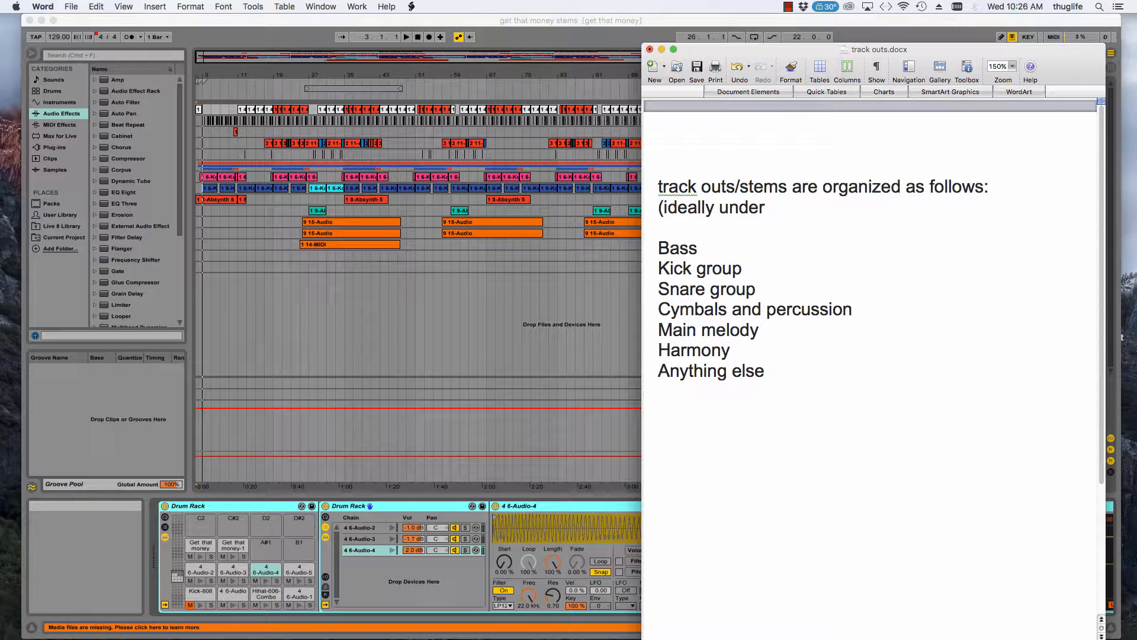
{"action": "type", "text": " 10)"}
{"action": "type", "text": ", li"}
{"action": "type", "text": "ght o"}
{"action": "key", "text": "BackSpace"}
{"action": "type", "text": "compression"}
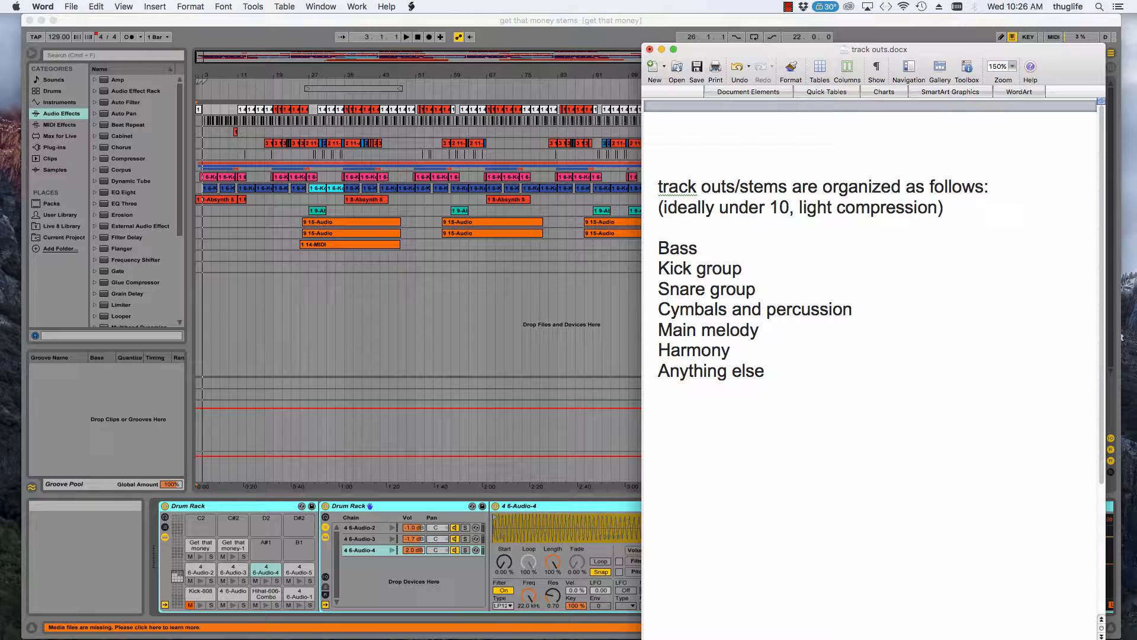
- Extend the parenthetical note with "if needed, not mastered" after "light compression", save the document and minimize it
{"action": "type", "text": ","}
{"action": "key", "text": "BackSpace"}
{"action": "type", "text": "if needed"}
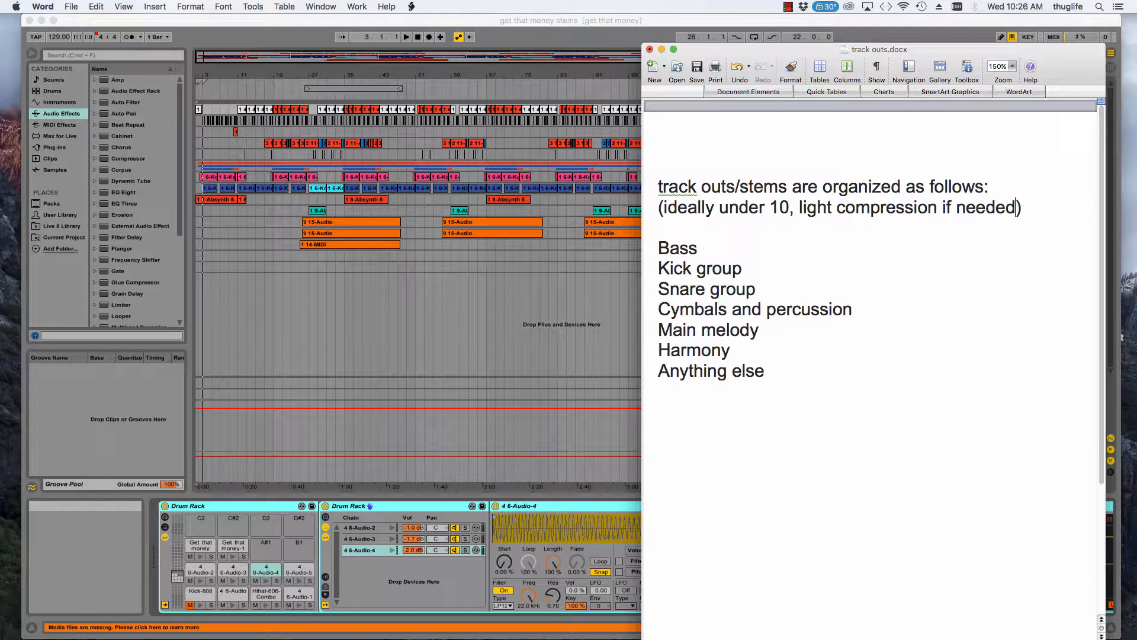
{"action": "left_click", "coordinate": [697, 68]}
{"action": "left_click", "coordinate": [1016, 207]}
{"action": "type", "text": ", not mas"}
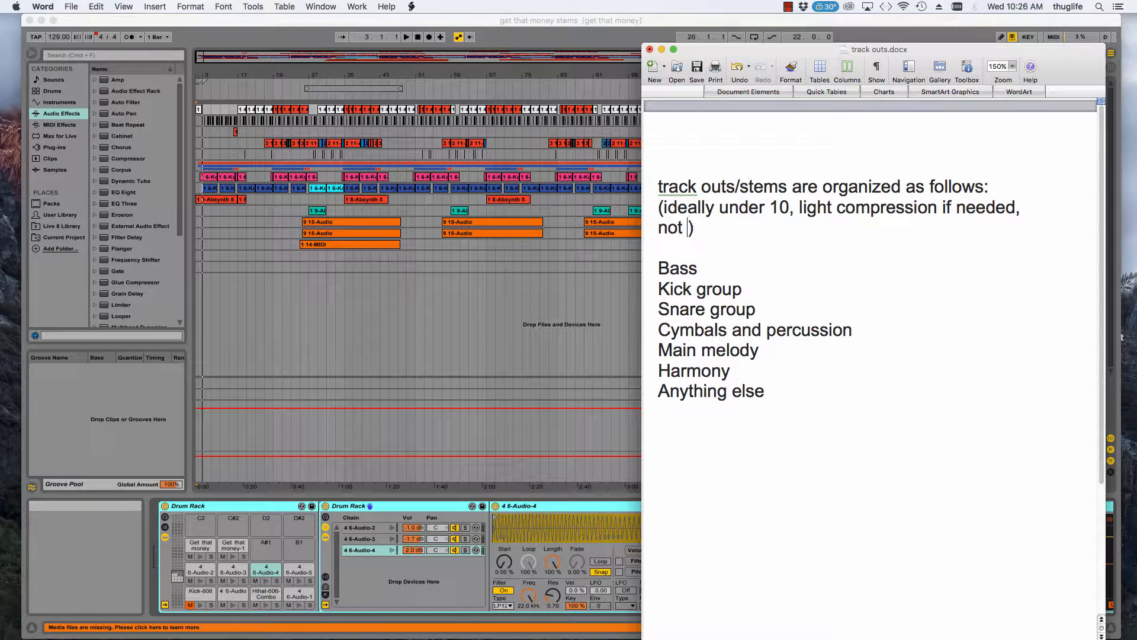
{"action": "type", "text": "tered"}
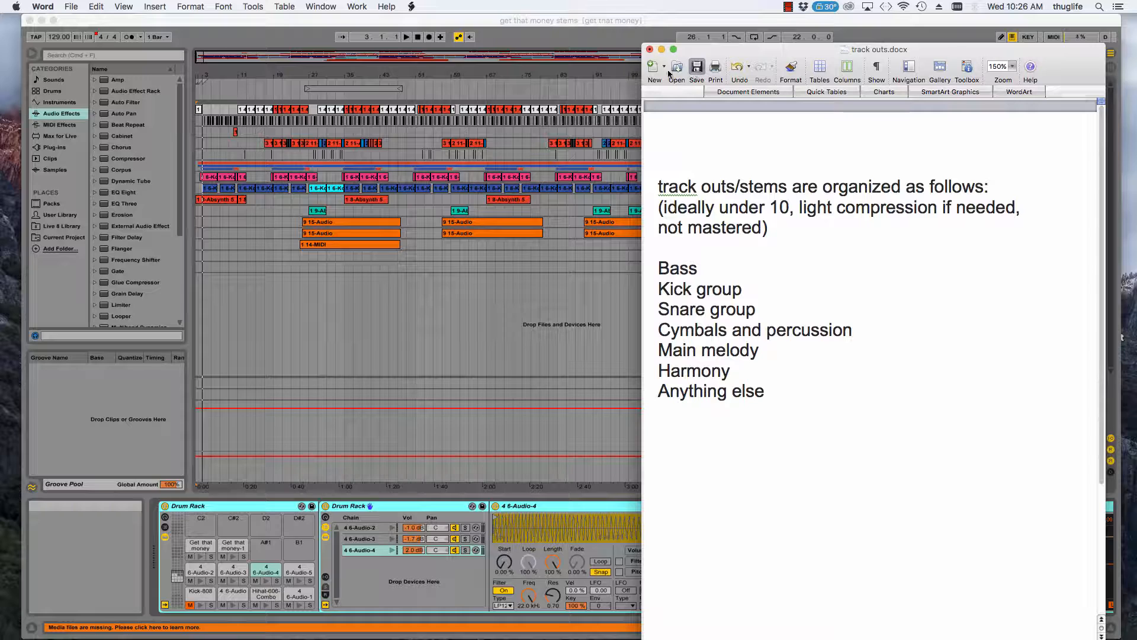
{"action": "left_click", "coordinate": [662, 51]}
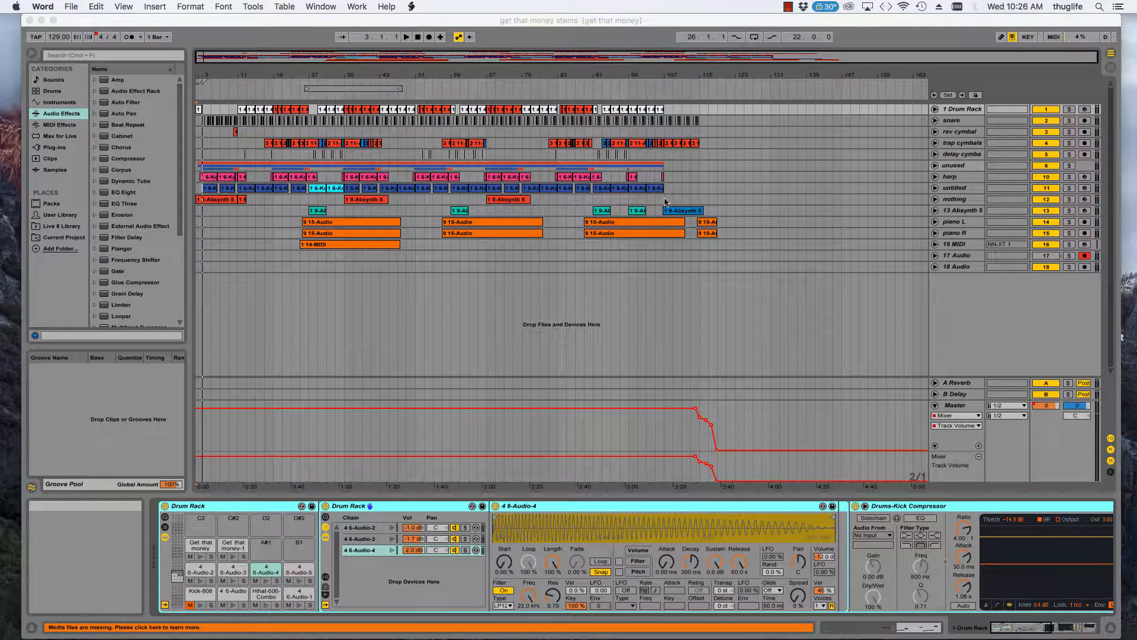
- Inspect the device chains of the snare and 1 Drum Rack tracks in Ableton Live, including the drum rack's compressor and EQ
{"action": "left_click", "coordinate": [967, 123]}
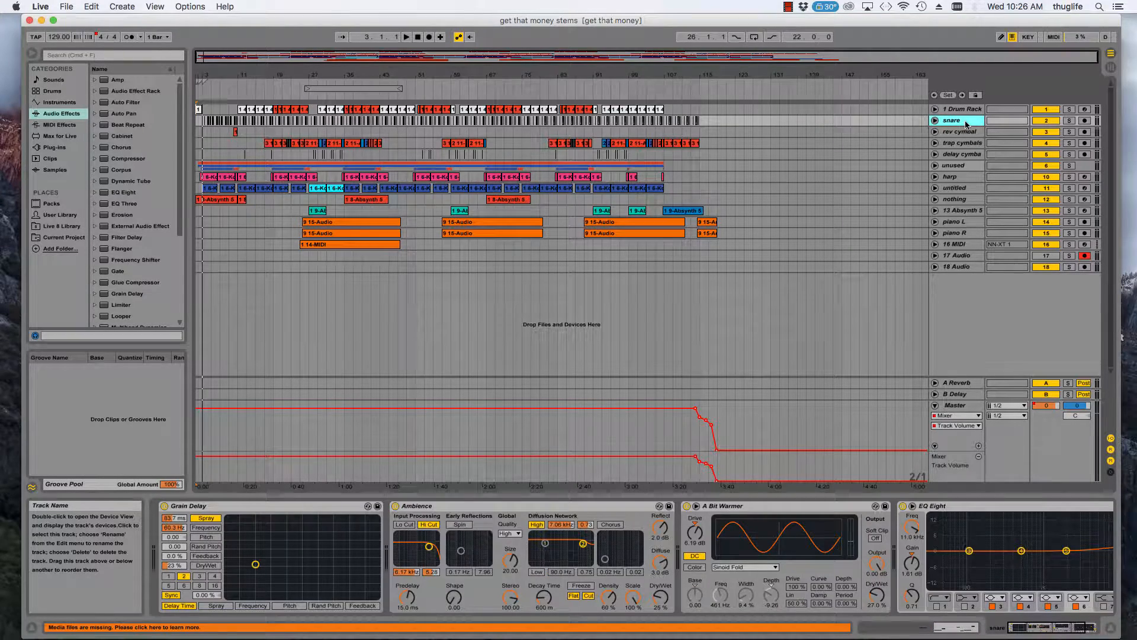
{"action": "left_click", "coordinate": [967, 112]}
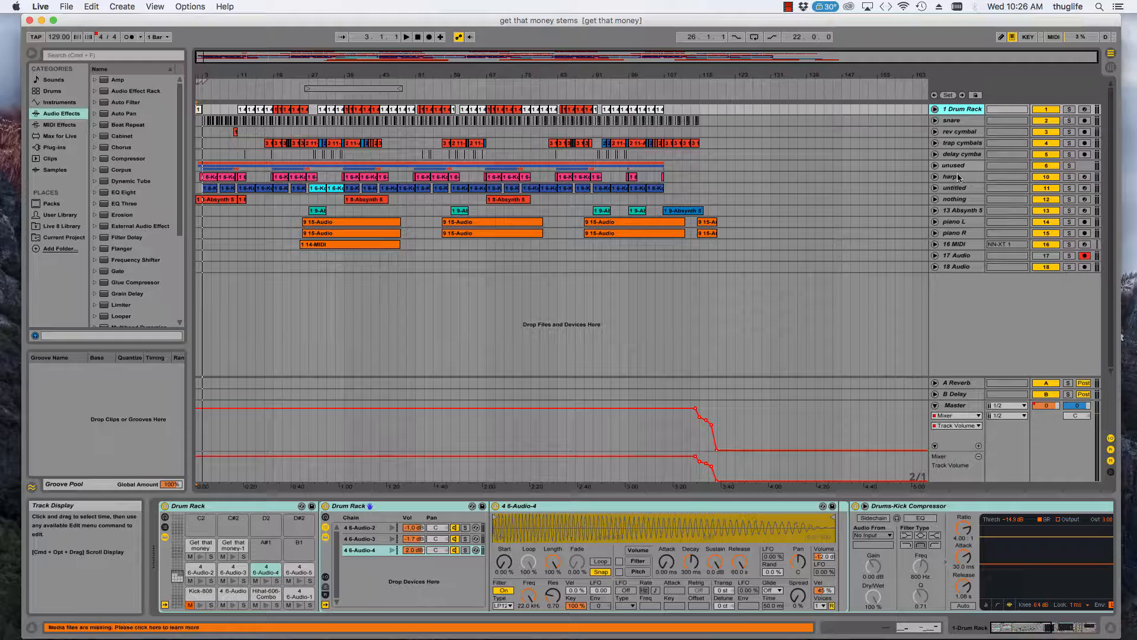
{"action": "left_click", "coordinate": [1033, 629]}
{"action": "left_click_drag", "start_coordinate": [1033, 631], "coordinate": [1069, 631]}
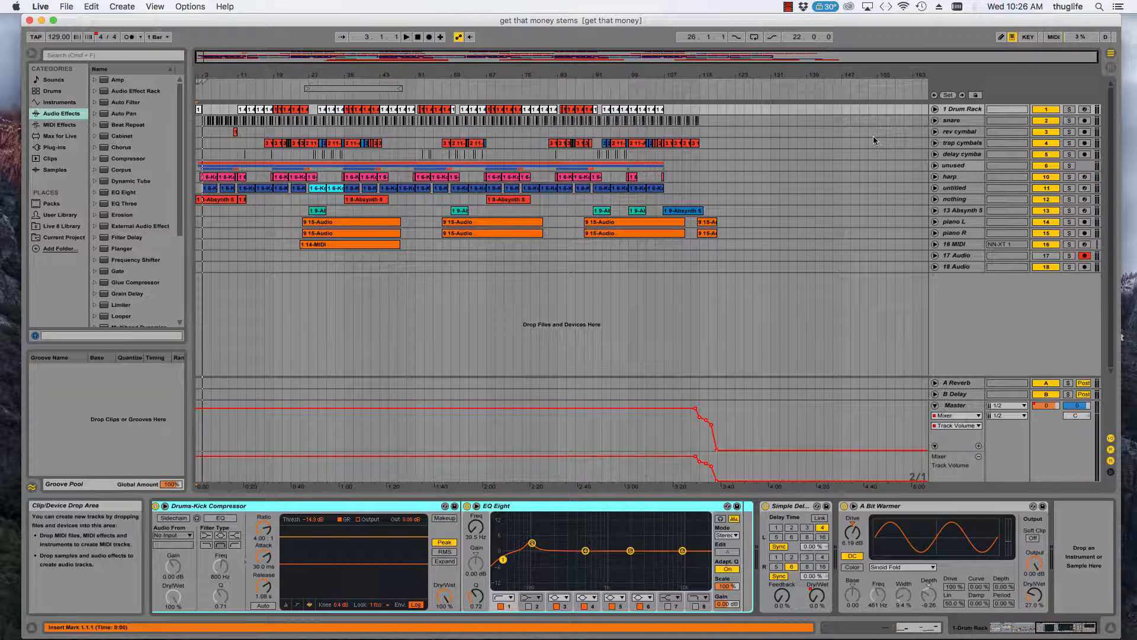
{"action": "left_click", "coordinate": [970, 121]}
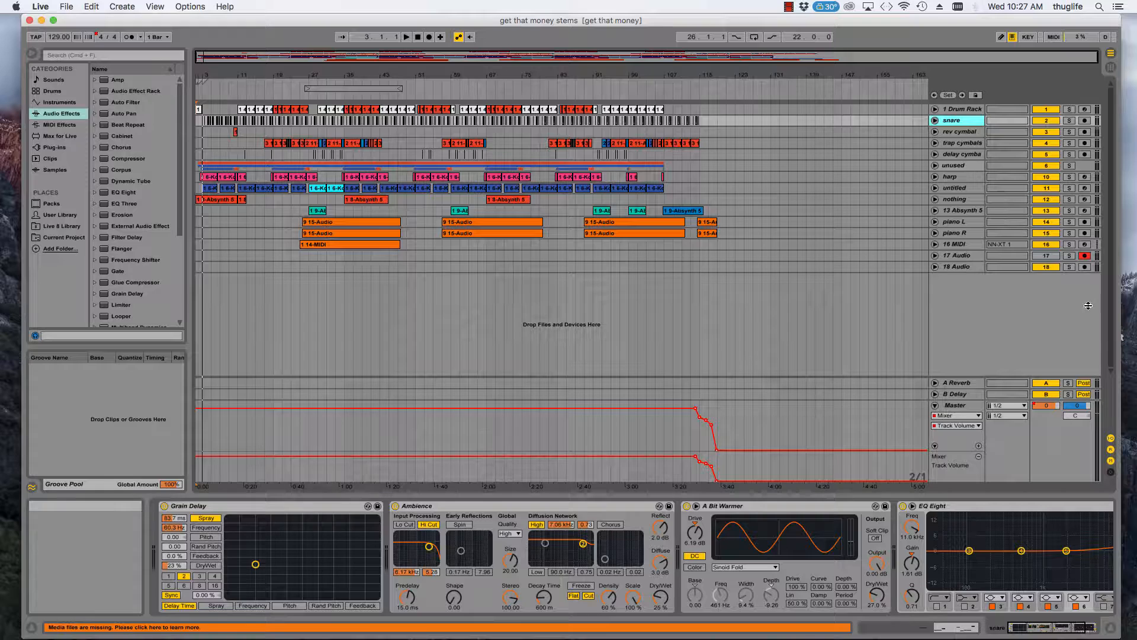
- Show the Session View mixer and play the song to check the track and master levels, then stop playback
{"action": "left_click", "coordinate": [1110, 67]}
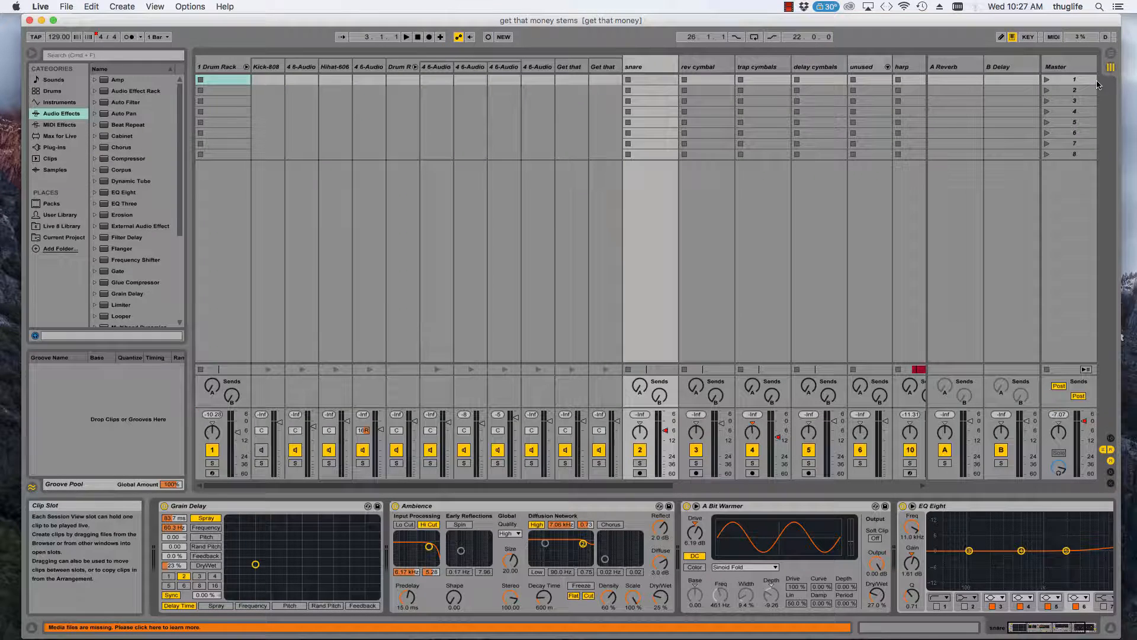
{"action": "key", "text": "space"}
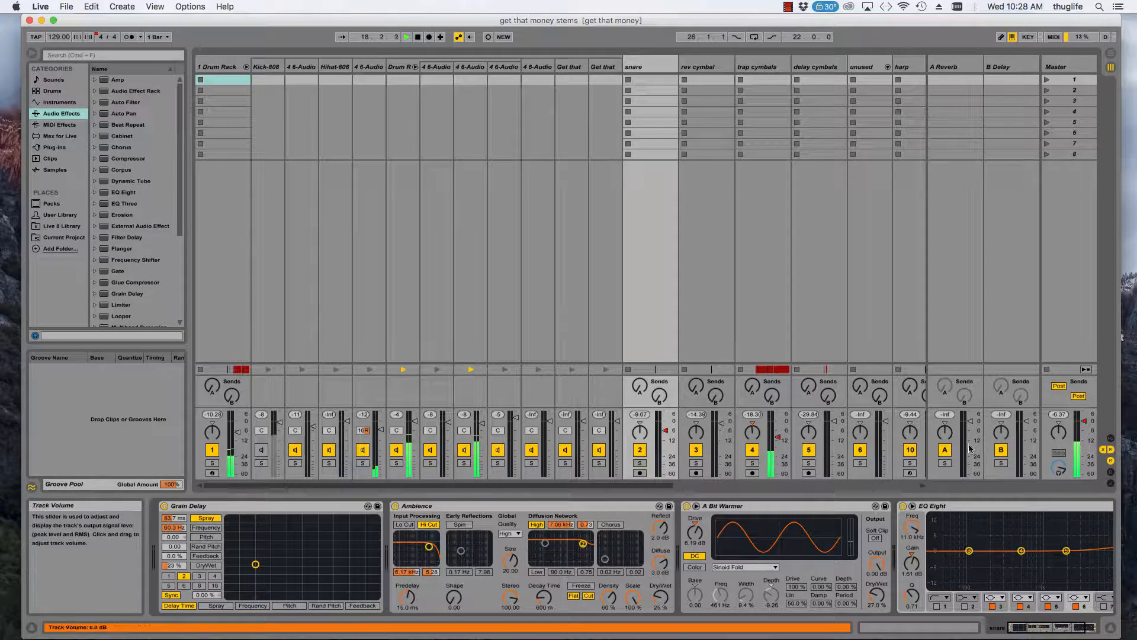
{"action": "left_click", "coordinate": [417, 38]}
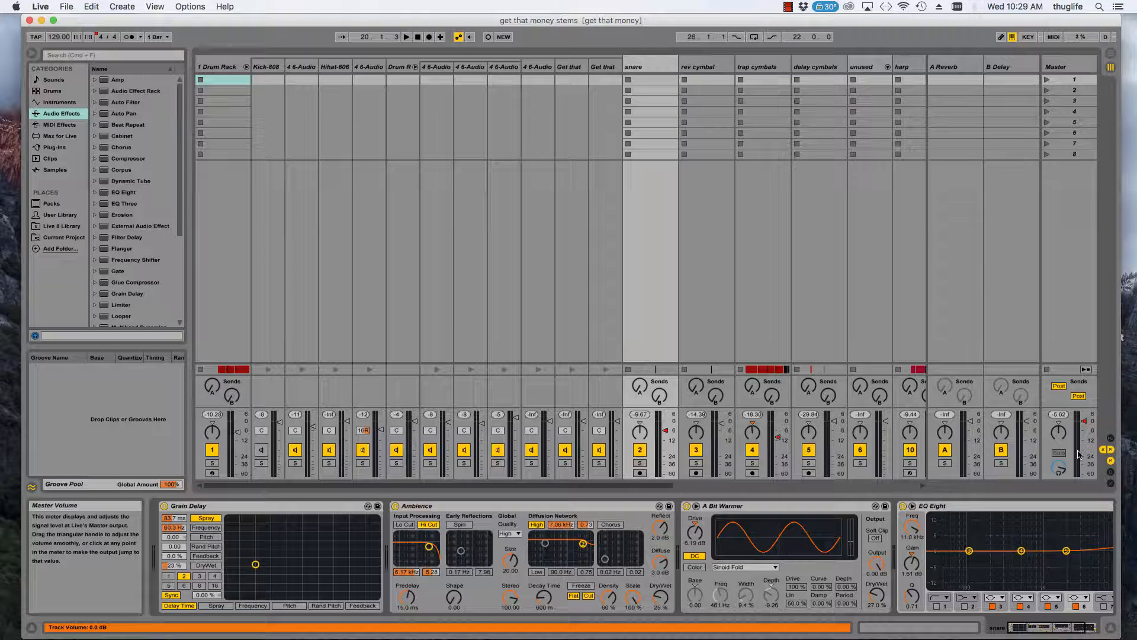
{"action": "left_click", "coordinate": [66, 5]}
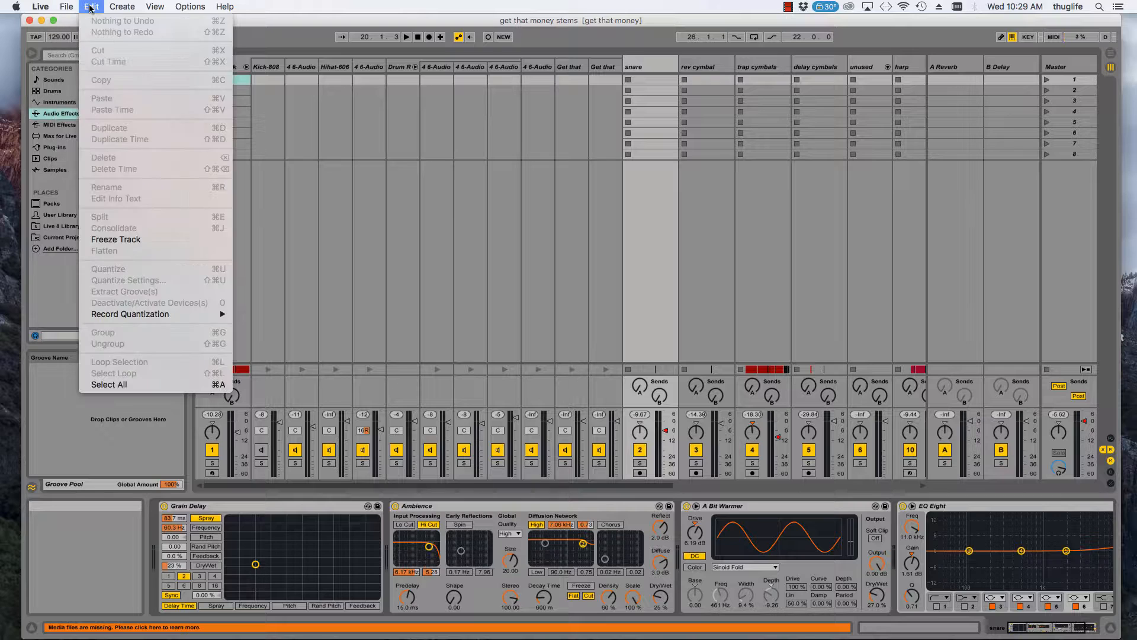
{"action": "left_click", "coordinate": [323, 19]}
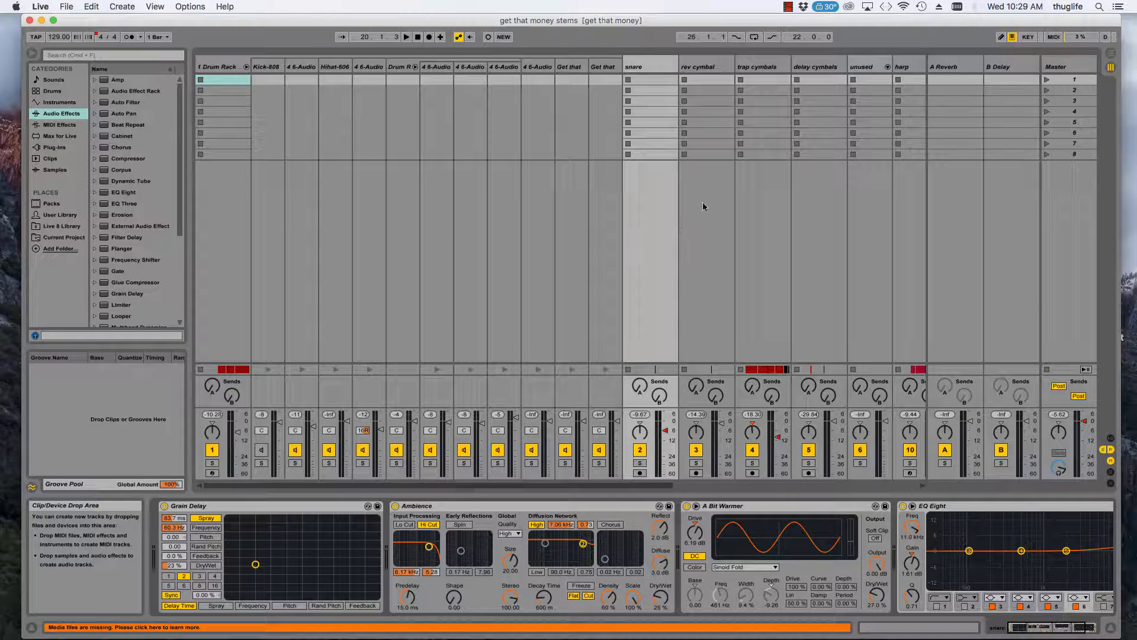
- Review the stem list in track outs.docx in Word, minimize the document and return to Ableton Live
{"action": "mouse_move", "coordinate": [777, 634]}
{"action": "left_click", "coordinate": [756, 619]}
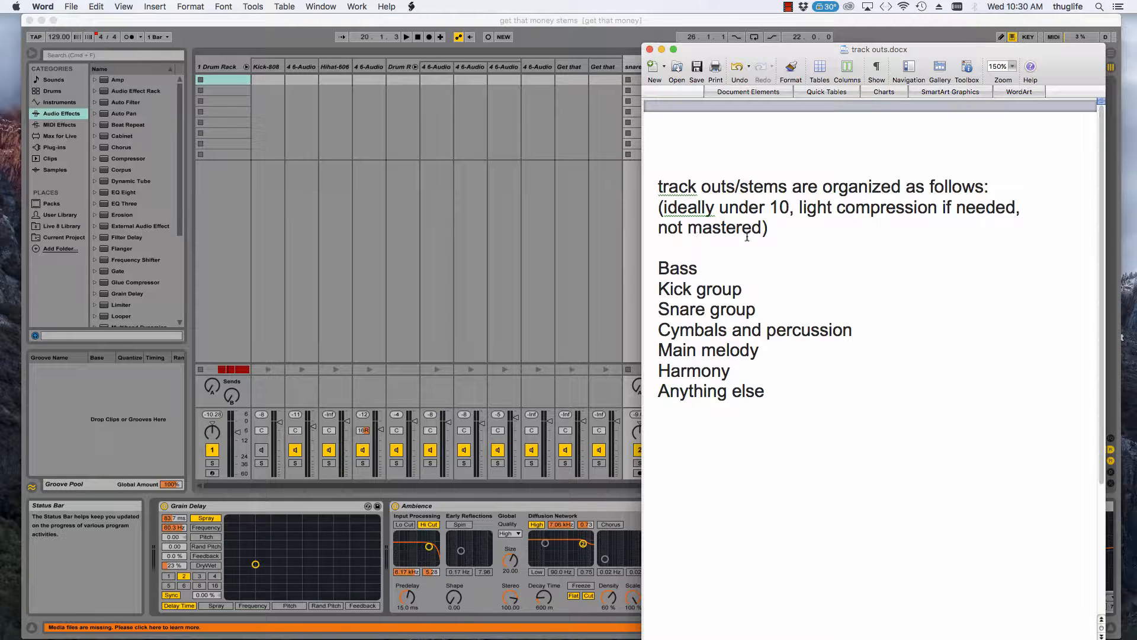
{"action": "left_click", "coordinate": [662, 50]}
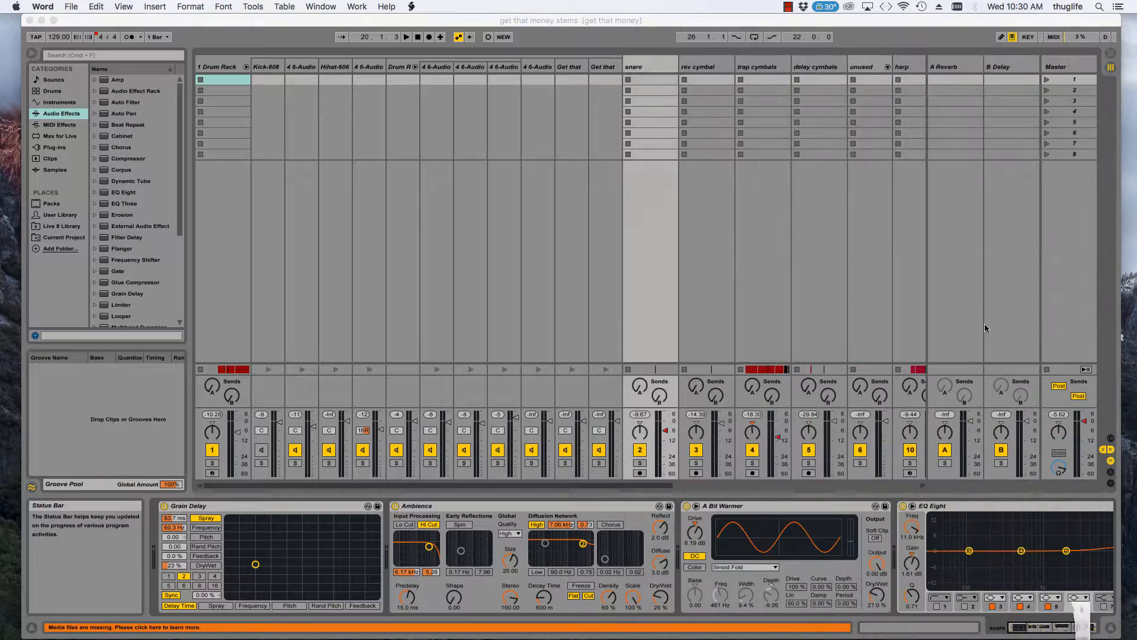
{"action": "left_click", "coordinate": [1071, 64]}
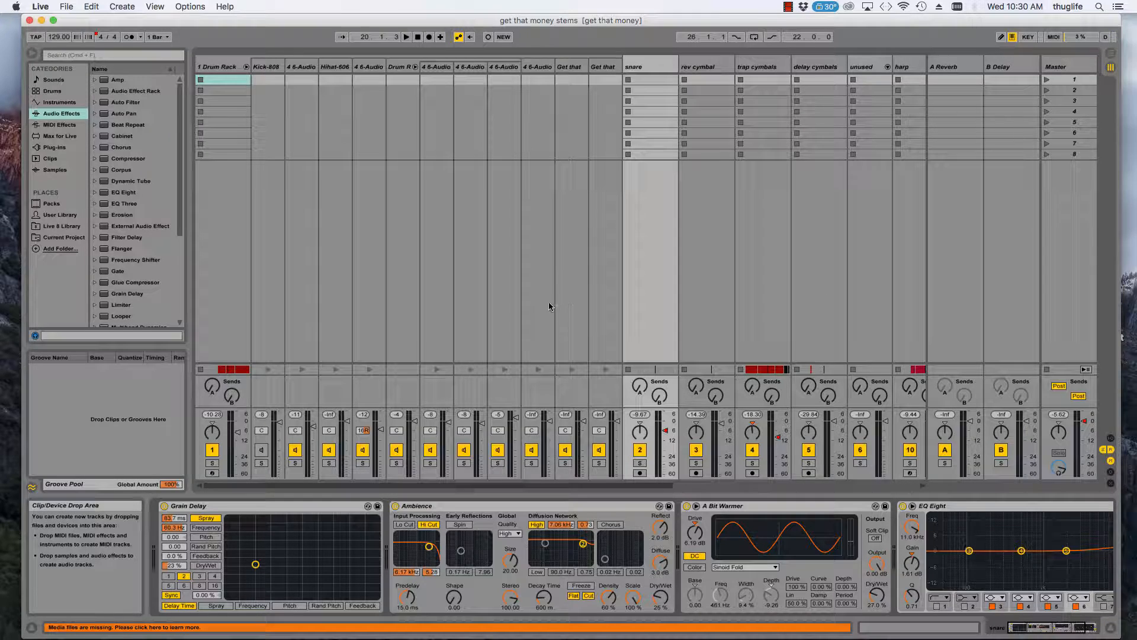
- Show the Arrangement View and play the song from the start, inspecting the untitled track's devices before stopping playback
{"action": "left_click", "coordinate": [1111, 53]}
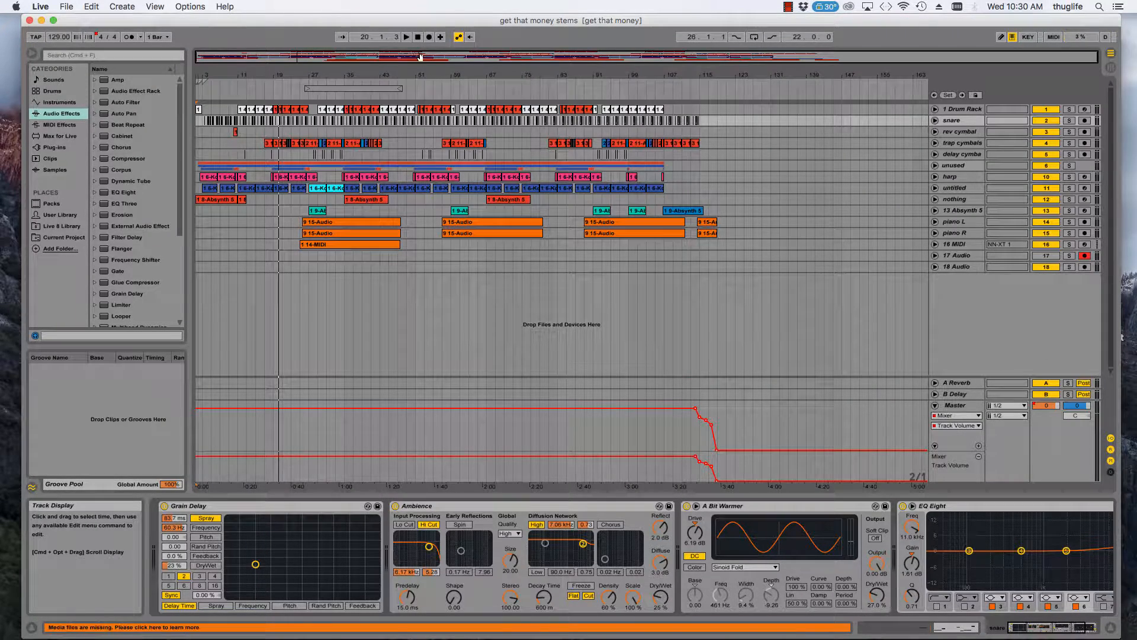
{"action": "left_click", "coordinate": [406, 37]}
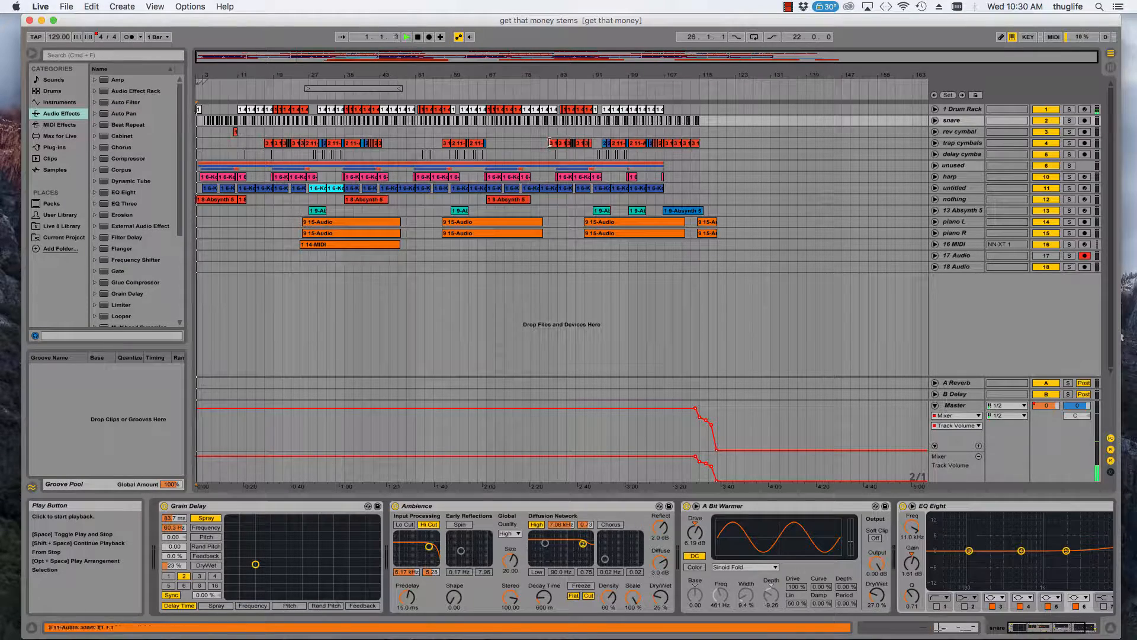
{"action": "mouse_move", "coordinate": [521, 632]}
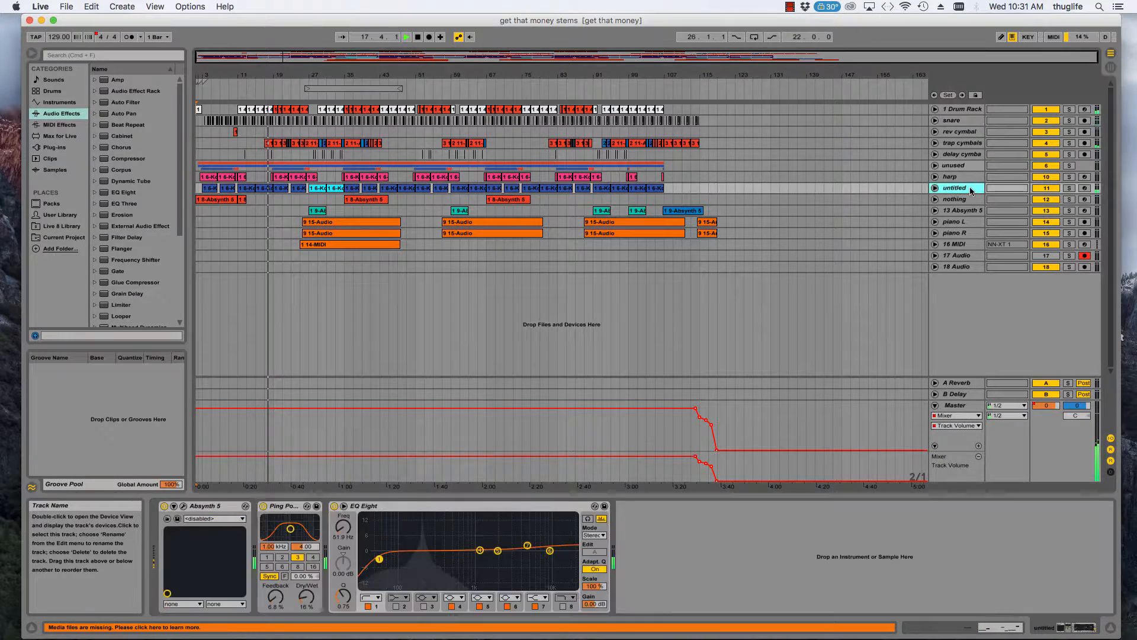
{"action": "left_click", "coordinate": [971, 188]}
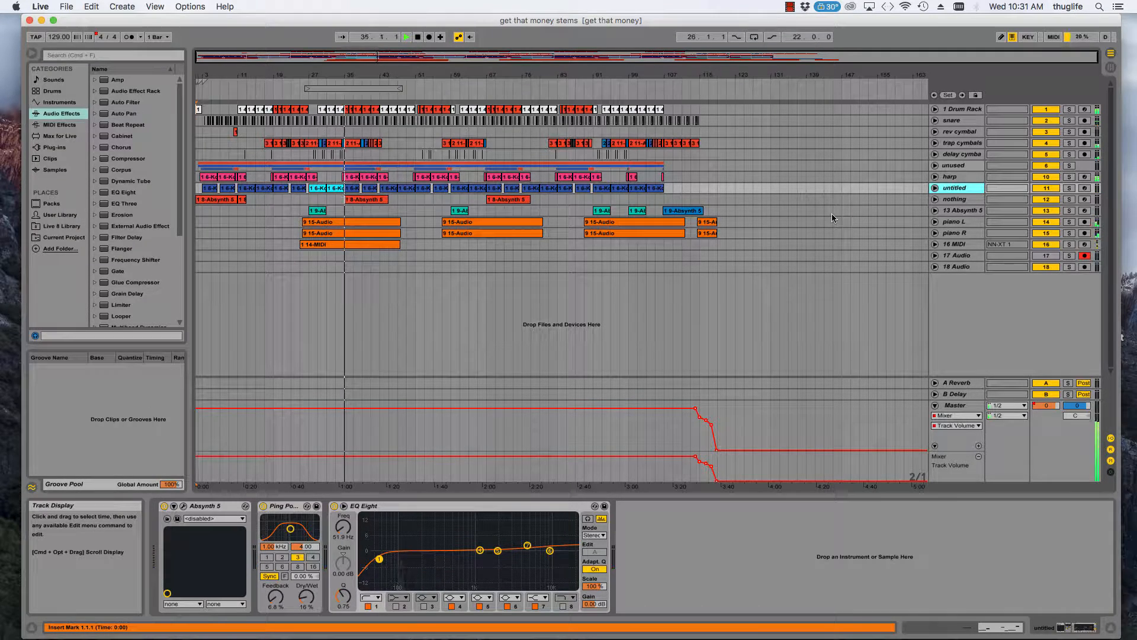
{"action": "left_click", "coordinate": [418, 37]}
- Switch to track outs.docx in Word to recheck the stem categories, then go back to the Live Set
{"action": "mouse_move", "coordinate": [862, 628]}
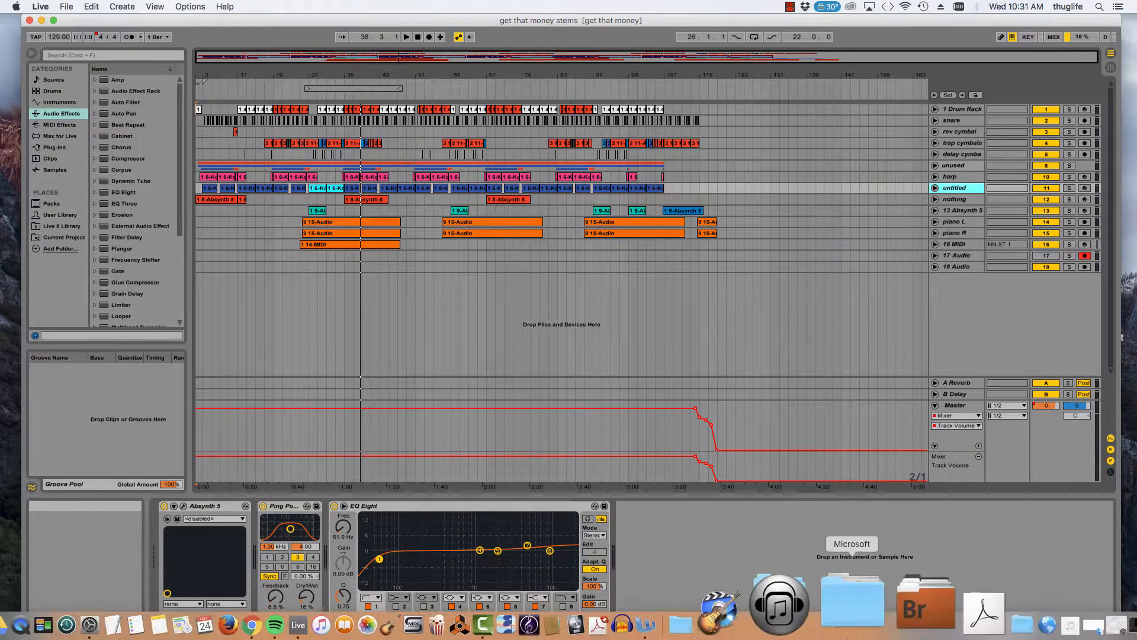
{"action": "left_click", "coordinate": [770, 619]}
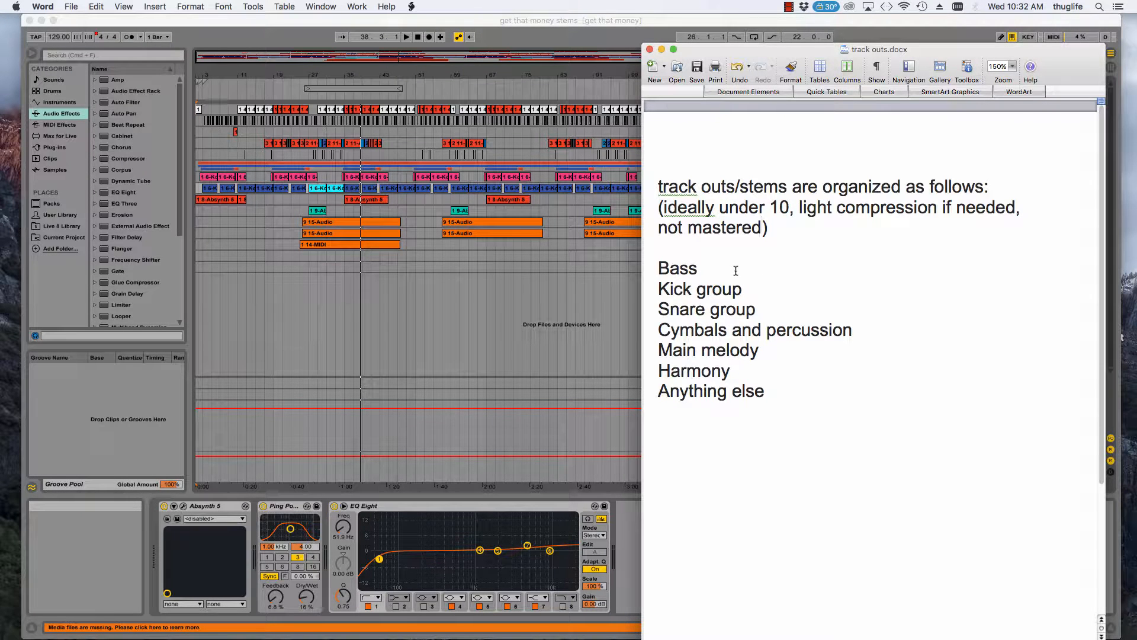
{"action": "left_click", "coordinate": [571, 283]}
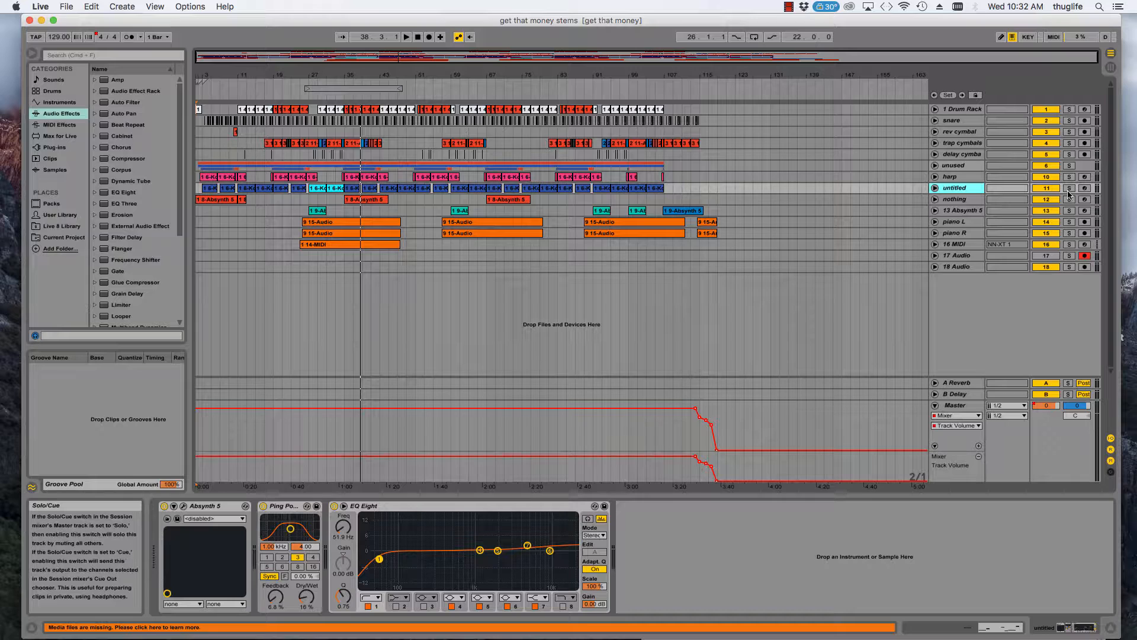
- Play the song from the start and solo the untitled and harp tracks, first individually and then together
{"action": "left_click", "coordinate": [417, 38]}
{"action": "left_click", "coordinate": [407, 38]}
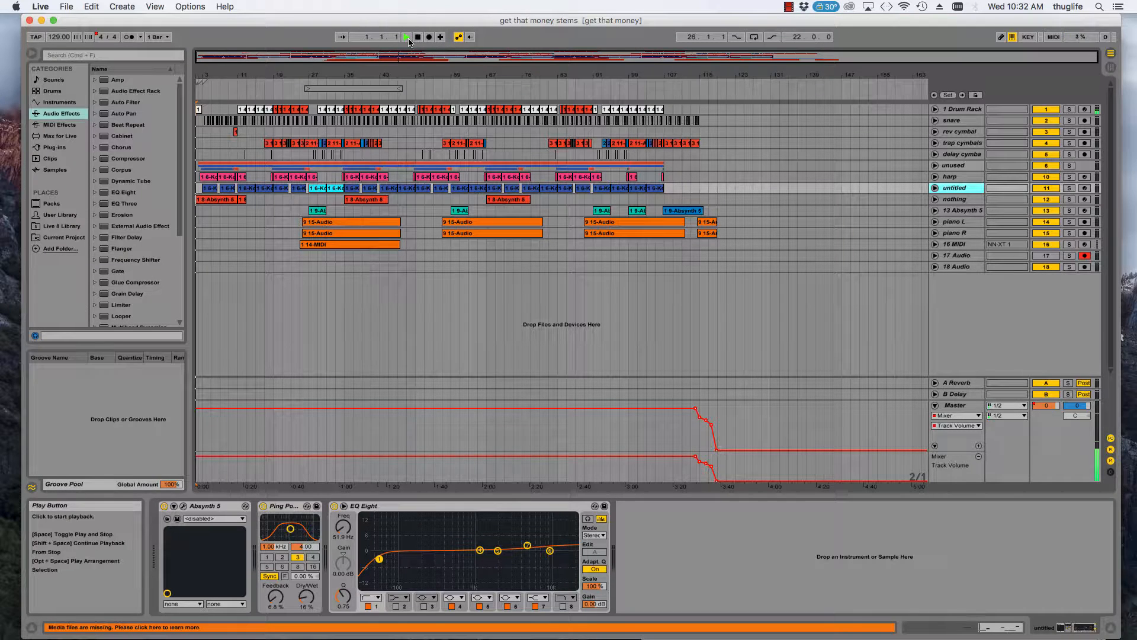
{"action": "left_click", "coordinate": [1069, 188]}
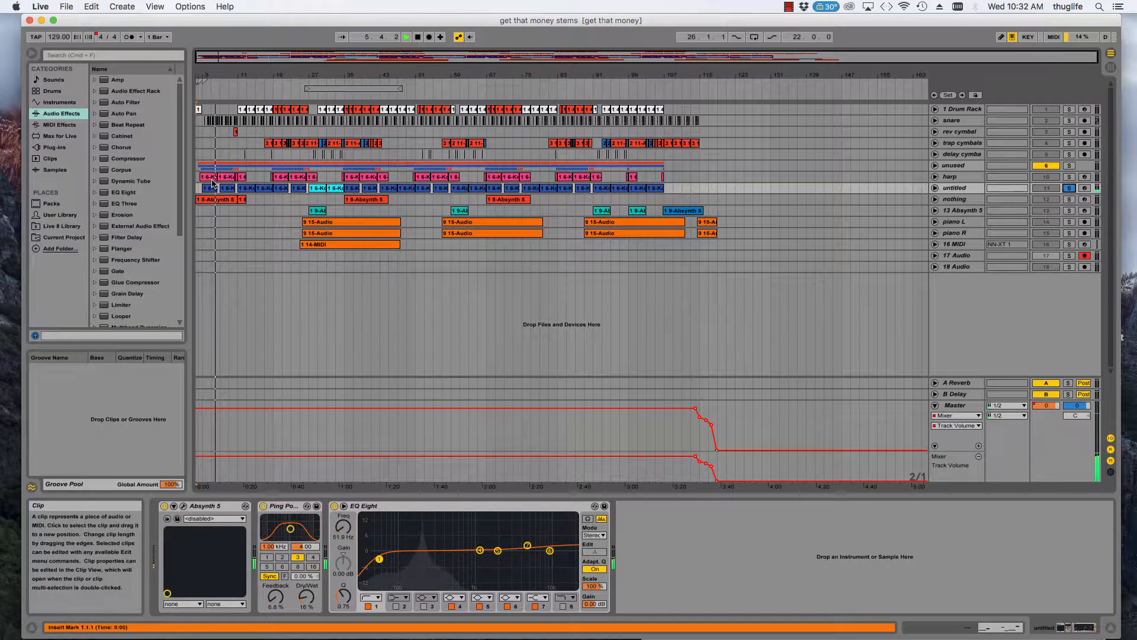
{"action": "left_click", "coordinate": [1069, 176]}
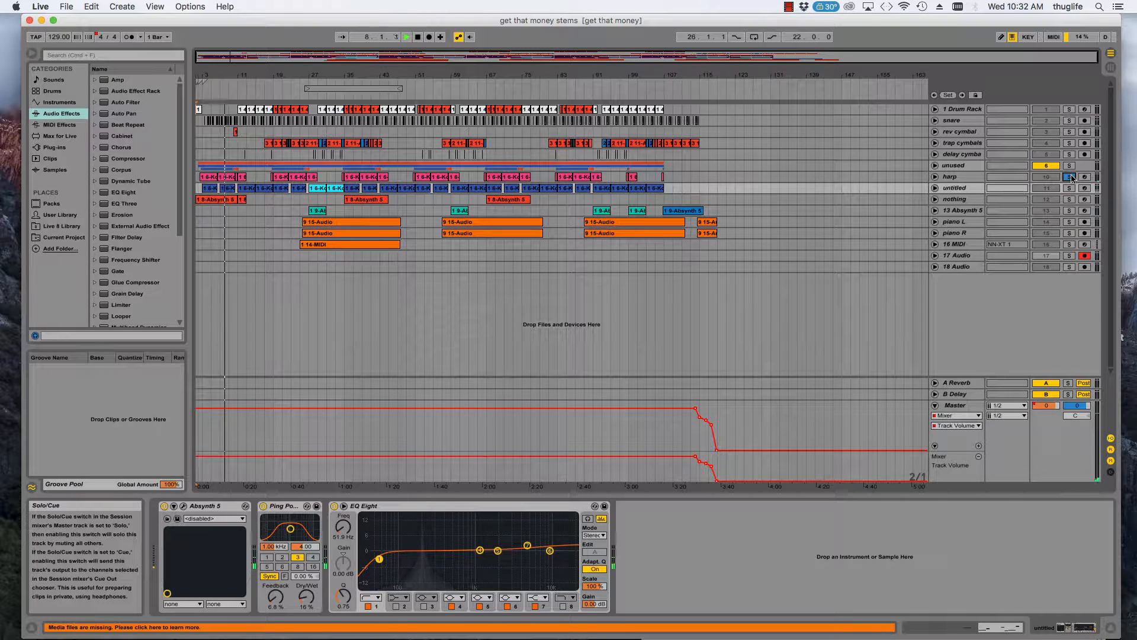
{"action": "left_click", "coordinate": [1069, 187], "text": "super"}
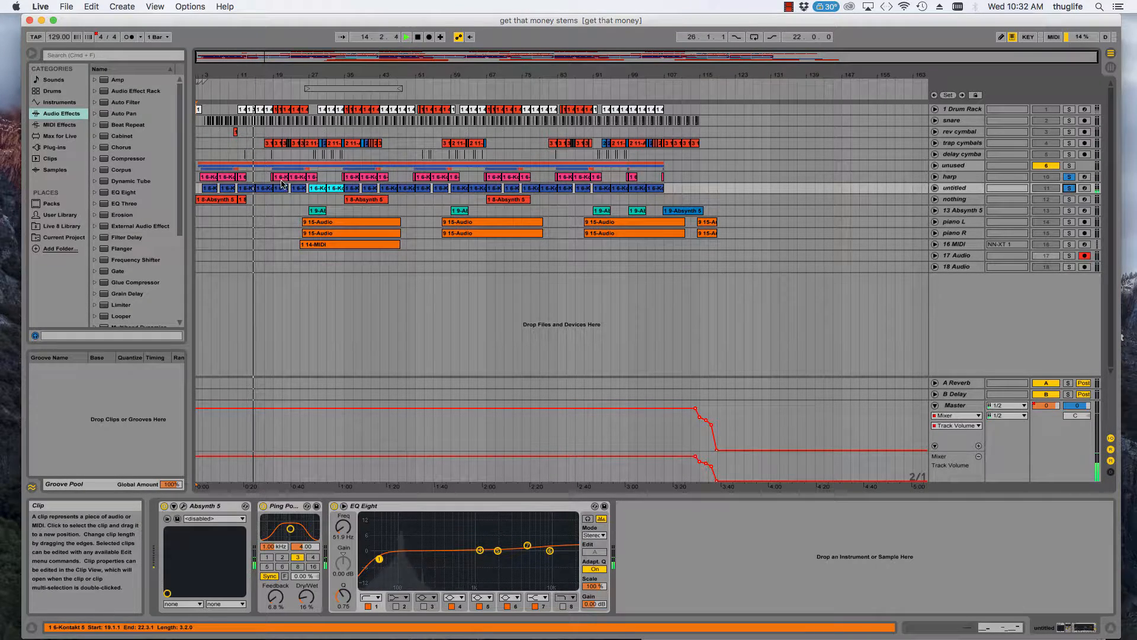
- Unfold the harp and untitled tracks to compare their note content during playback, then fold both again
{"action": "left_click", "coordinate": [949, 176]}
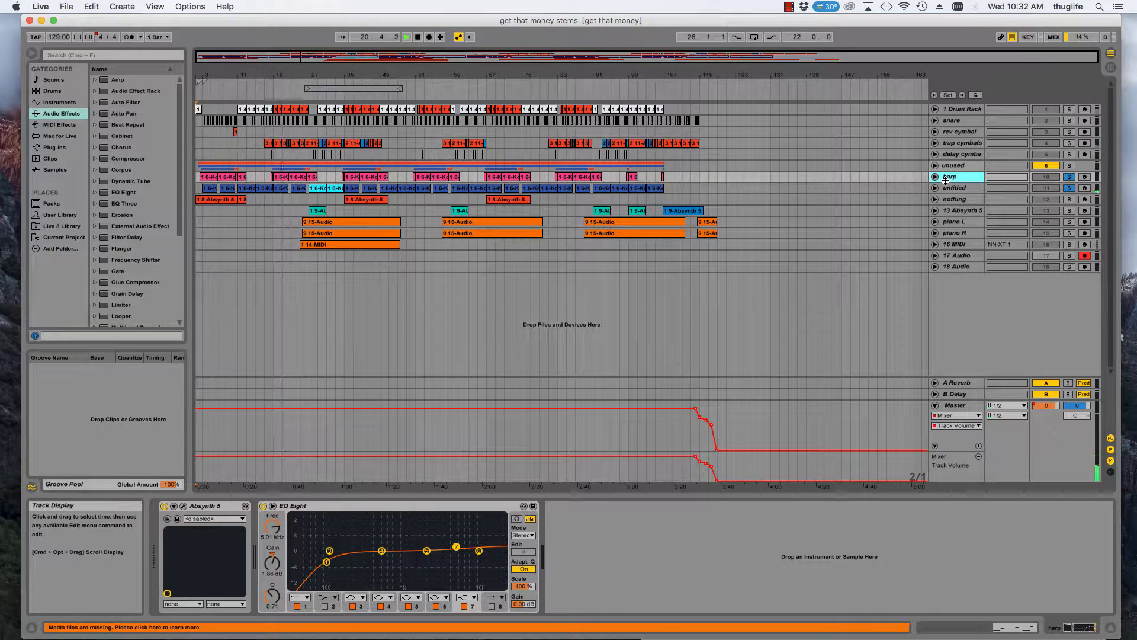
{"action": "left_click", "coordinate": [935, 177]}
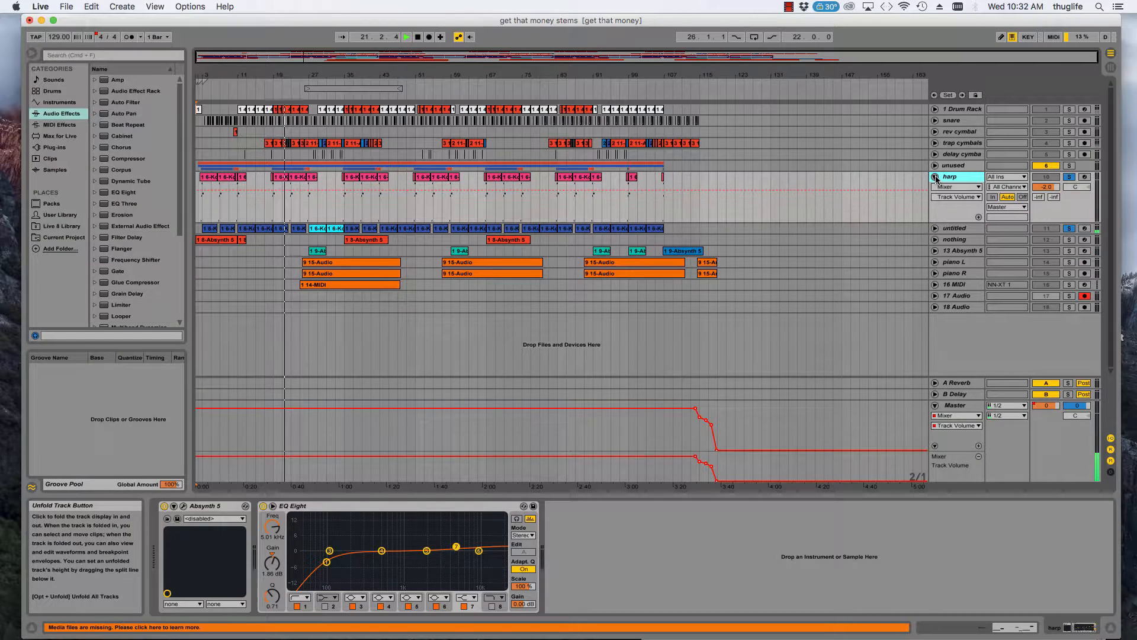
{"action": "left_click", "coordinate": [935, 228]}
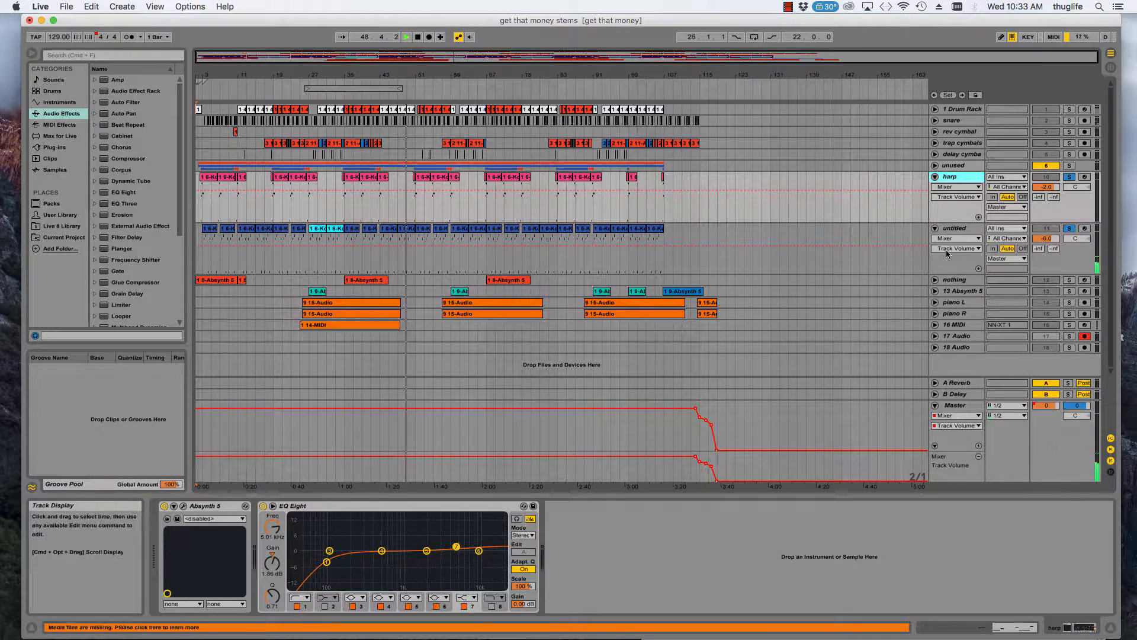
{"action": "left_click", "coordinate": [935, 177]}
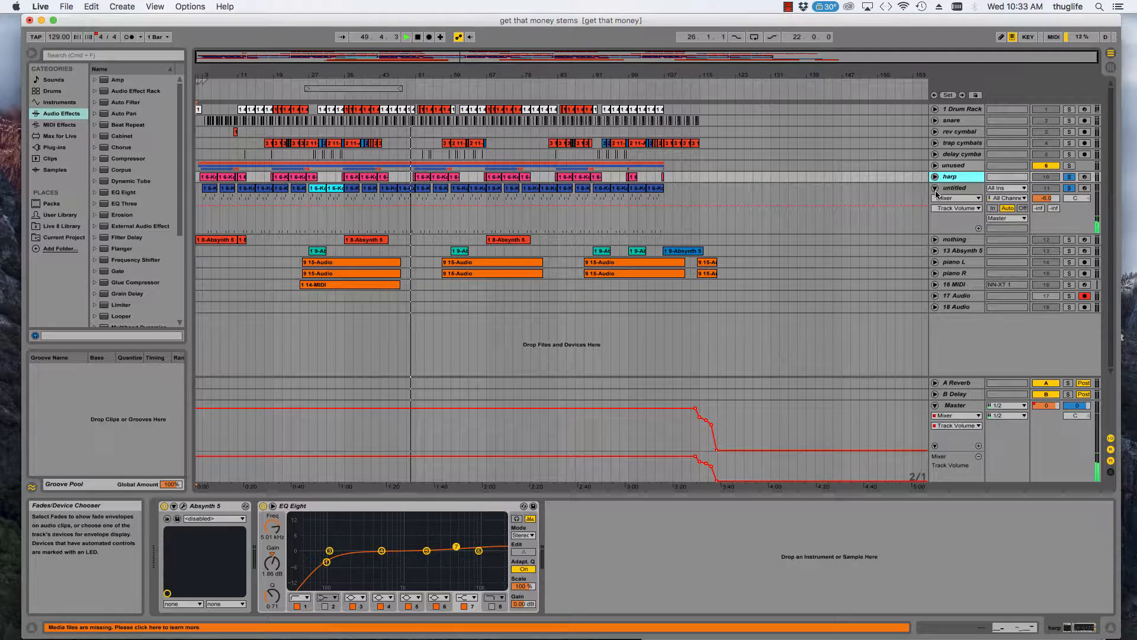
{"action": "left_click", "coordinate": [935, 188]}
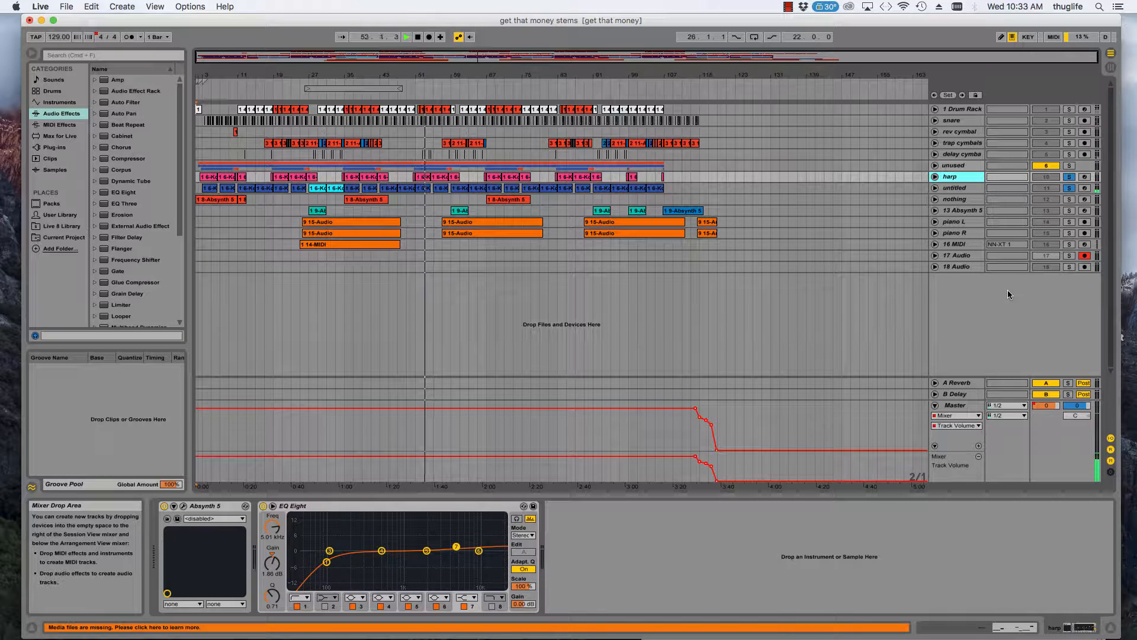
- Insert a new audio track, move it below the last audio track and rename it "1 bass"
{"action": "key", "text": "super+t"}
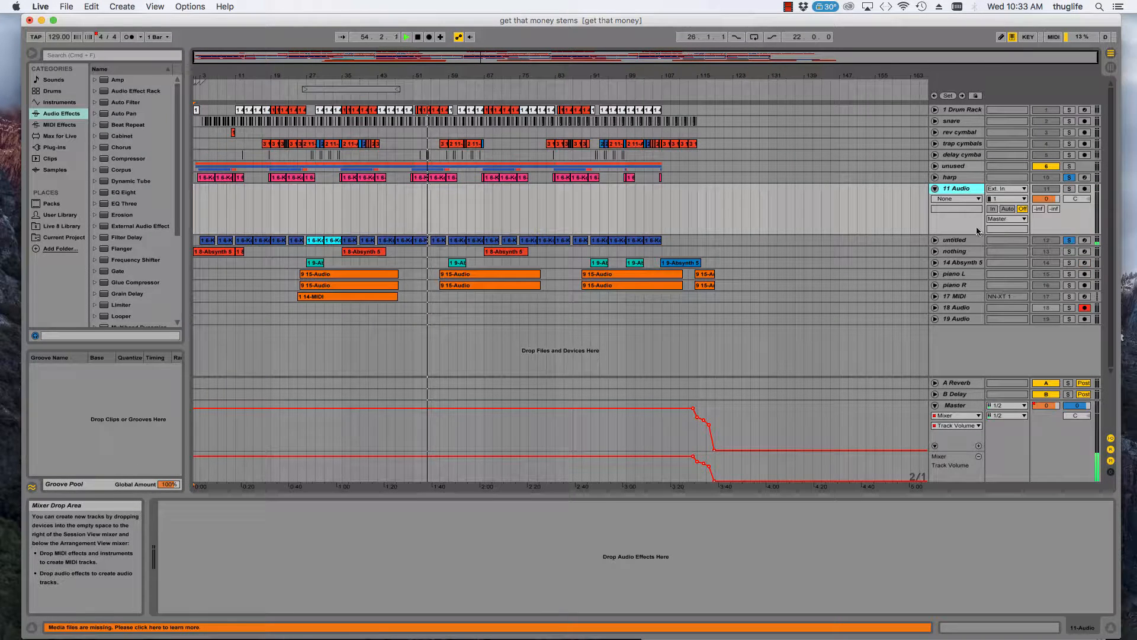
{"action": "left_click_drag", "start_coordinate": [961, 189], "coordinate": [960, 334]}
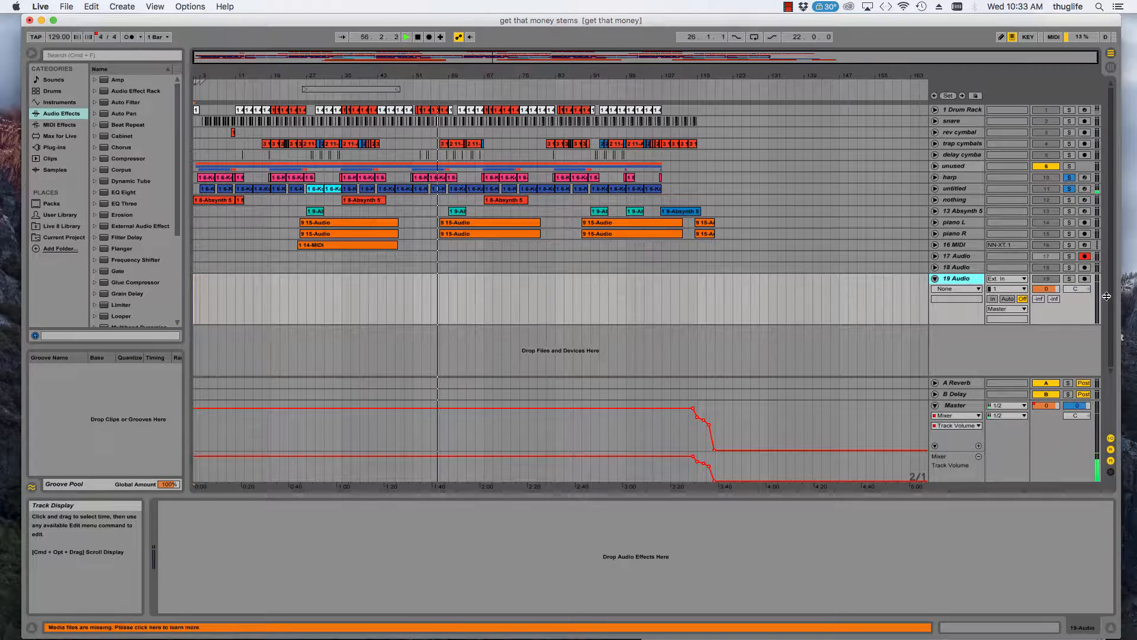
{"action": "right_click", "coordinate": [959, 279]}
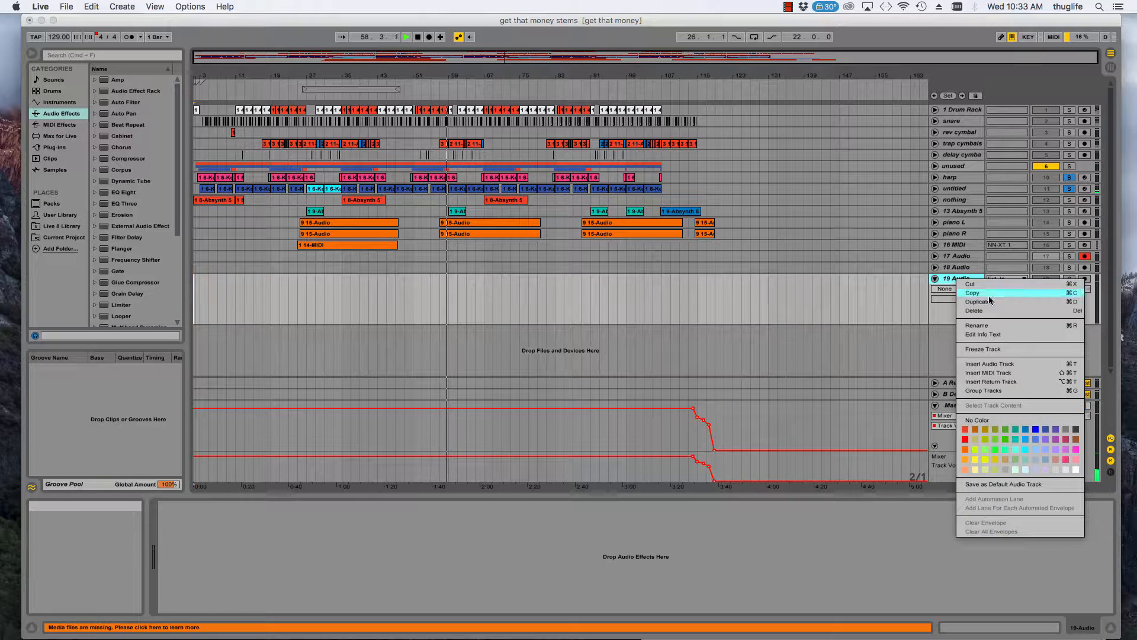
{"action": "left_click", "coordinate": [977, 325]}
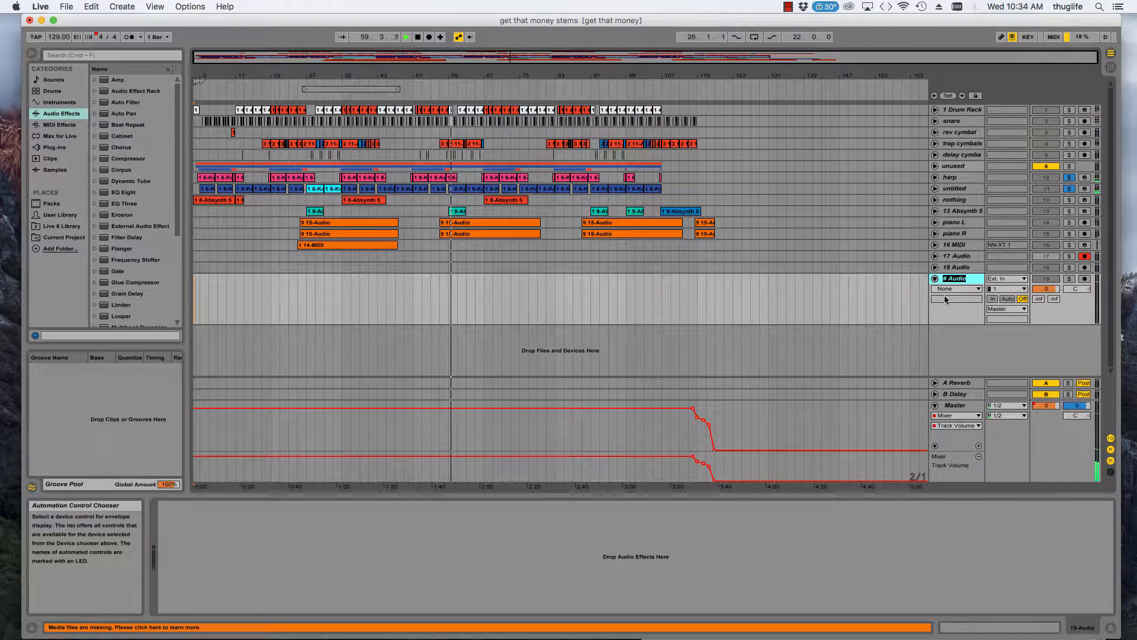
{"action": "type", "text": "1 bass"}
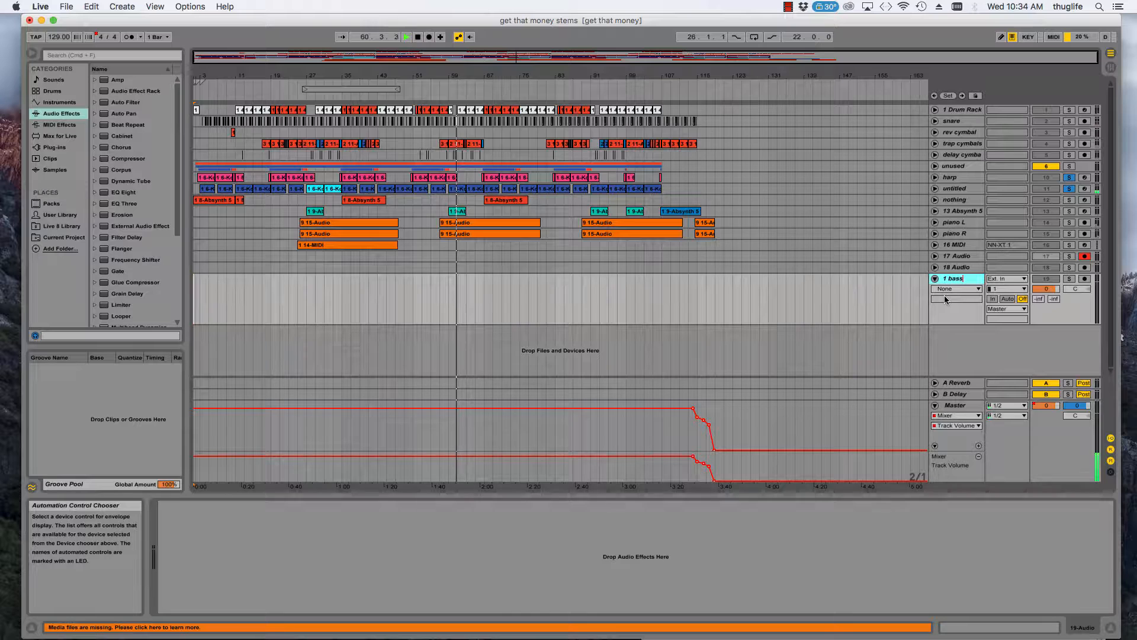
{"action": "left_click", "coordinate": [910, 302]}
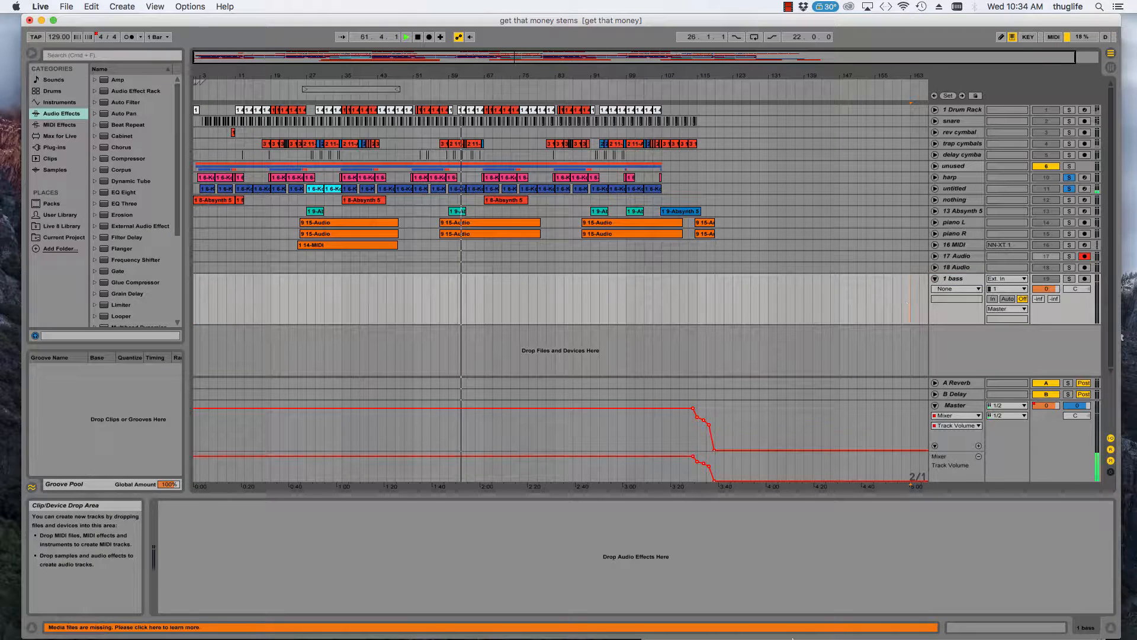
- Check the stem order in track outs.docx in Word and return to Ableton Live
{"action": "left_click", "coordinate": [745, 593]}
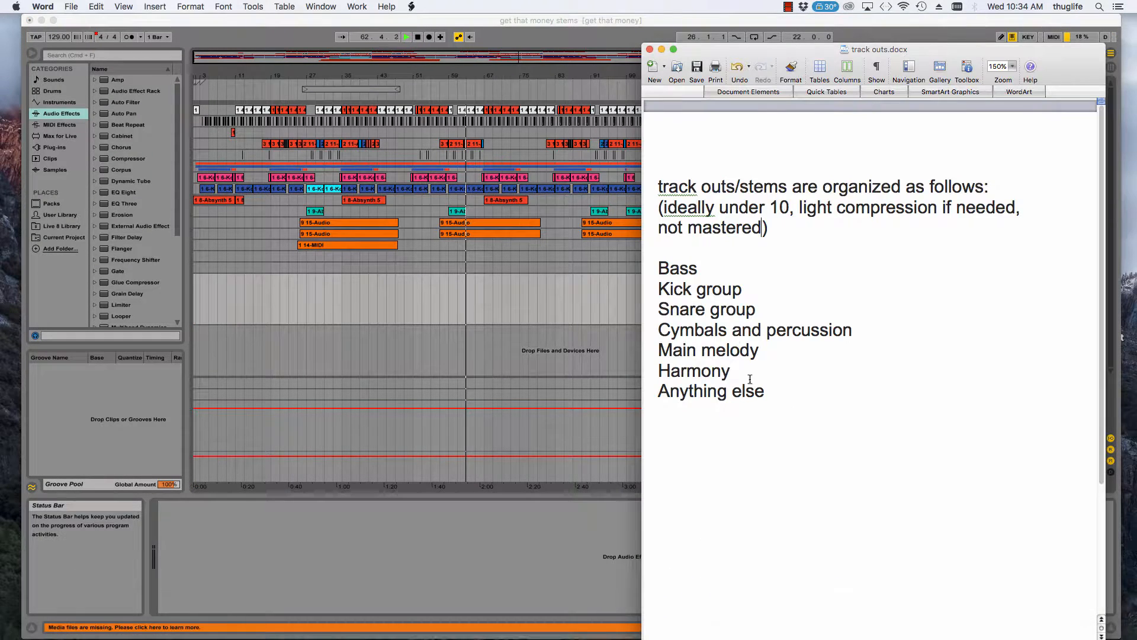
{"action": "left_click", "coordinate": [562, 291]}
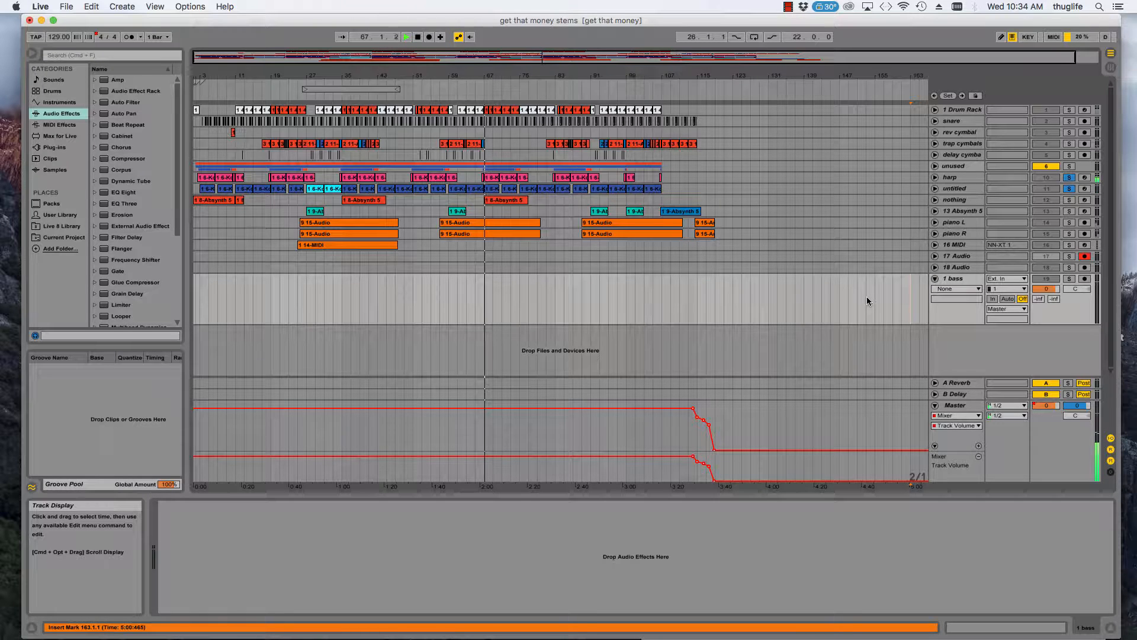
- Stop playback, return to the song's start and arm the 1 bass track for recording
{"action": "left_click", "coordinate": [417, 36]}
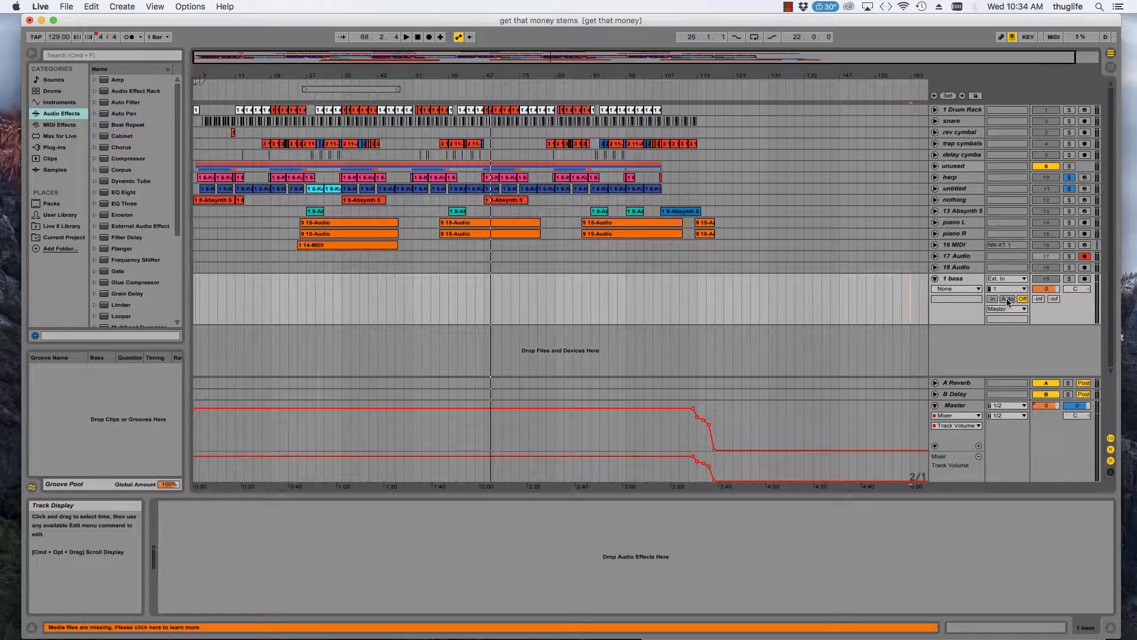
{"action": "left_click", "coordinate": [417, 38]}
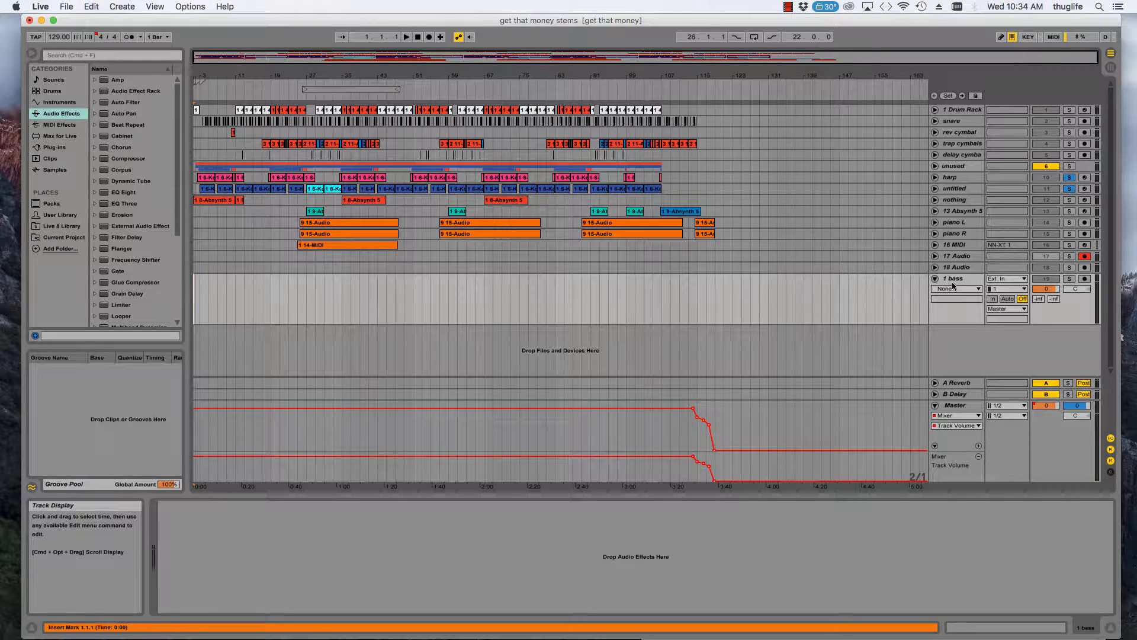
{"action": "left_click", "coordinate": [1085, 279]}
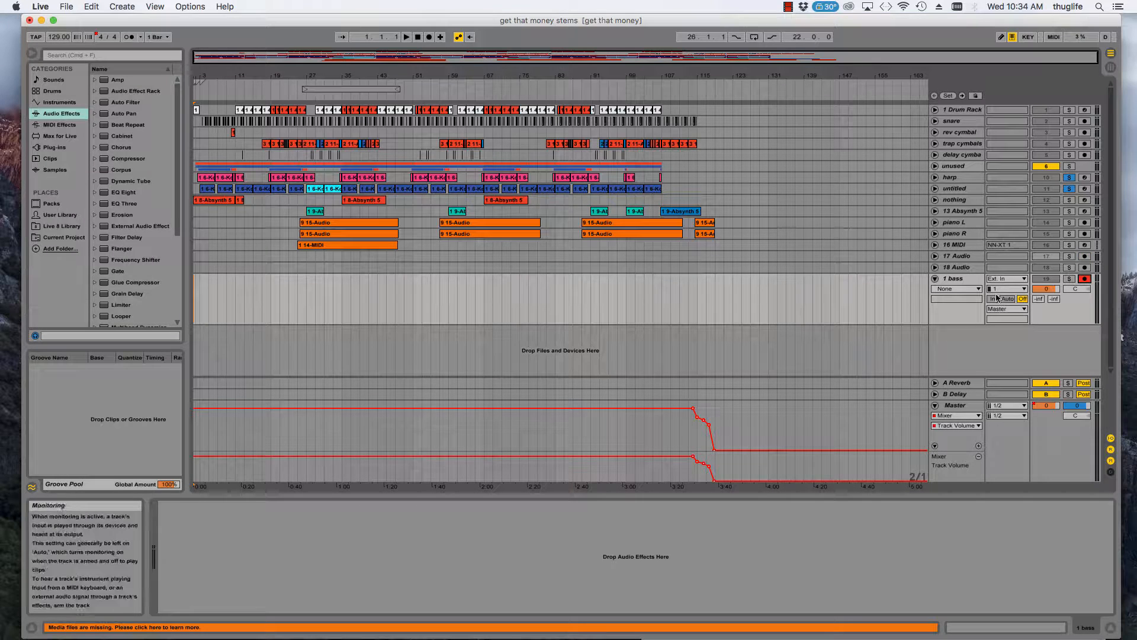
- Group the harp and untitled tracks into one group track
{"action": "left_click", "coordinate": [962, 179]}
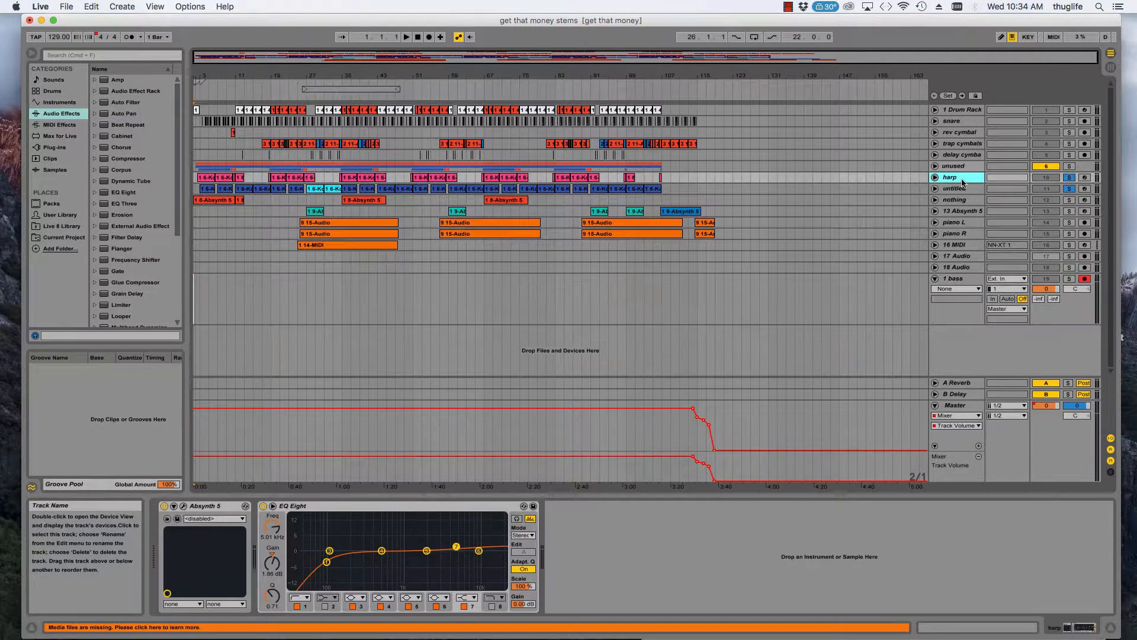
{"action": "left_click", "coordinate": [962, 189]}
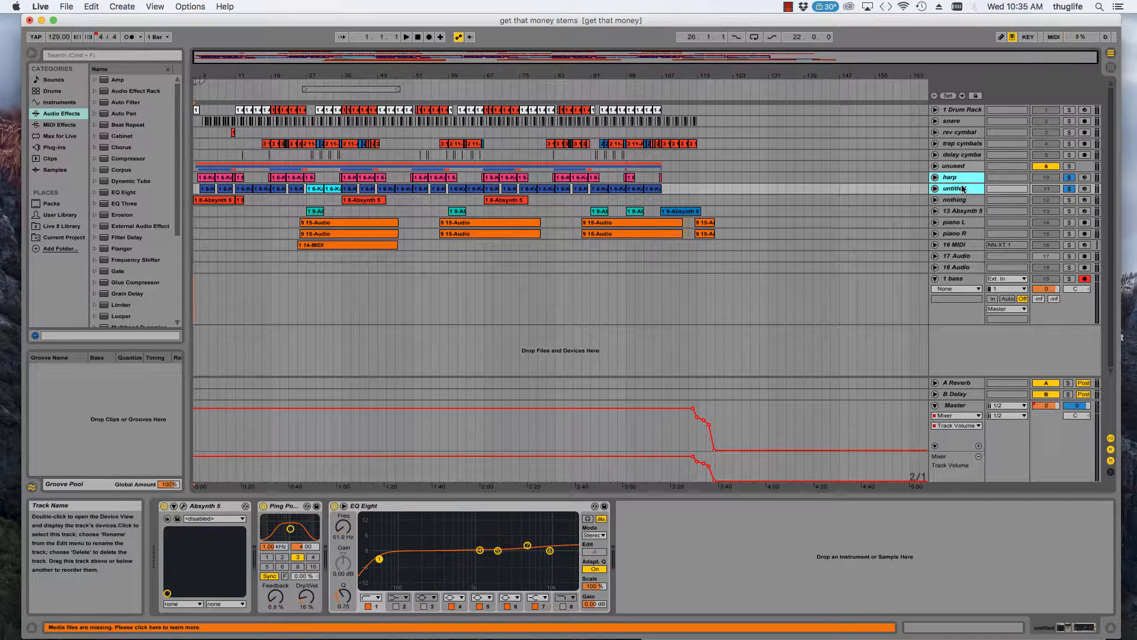
{"action": "right_click", "coordinate": [961, 181]}
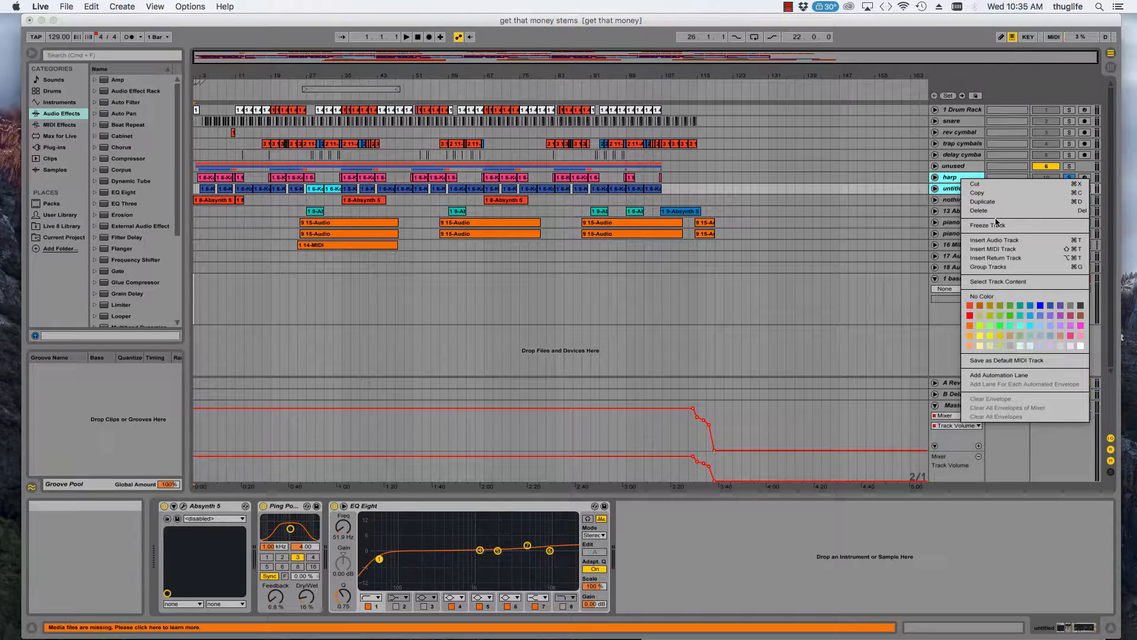
{"action": "left_click", "coordinate": [984, 267]}
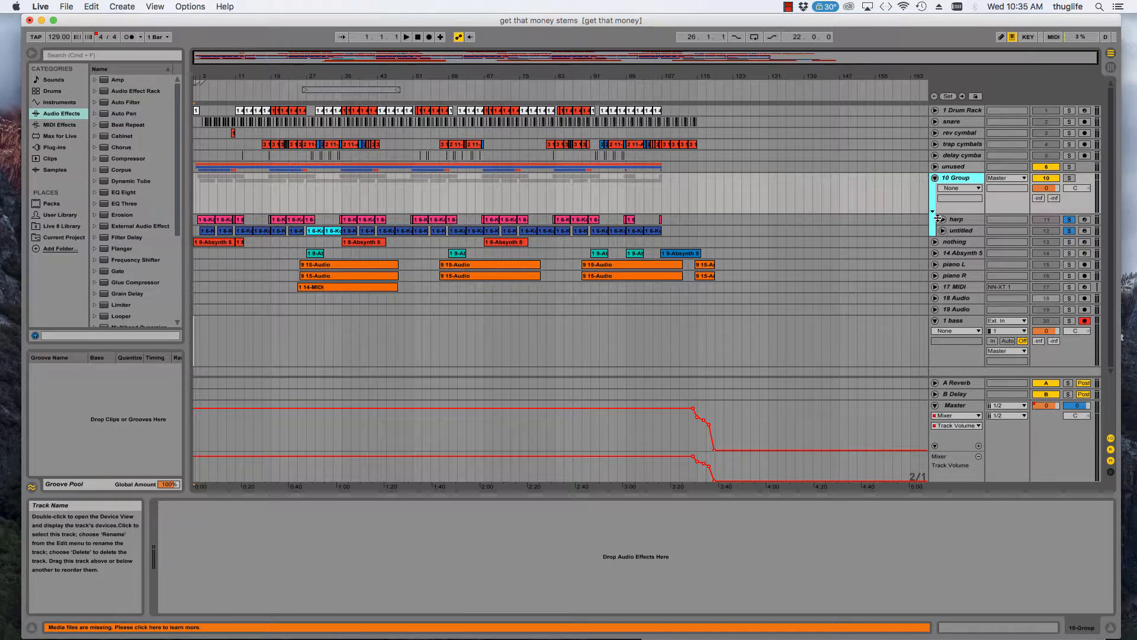
- Rename the group track containing the harp and untitled tracks as "1 bass"
{"action": "right_click", "coordinate": [957, 181]}
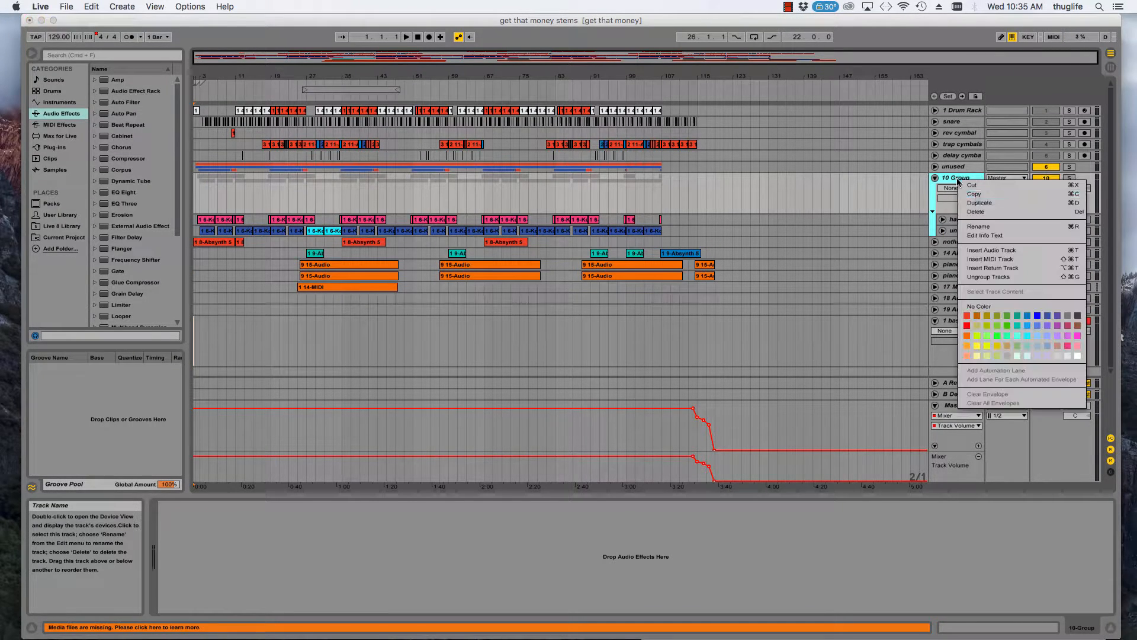
{"action": "left_click", "coordinate": [986, 225]}
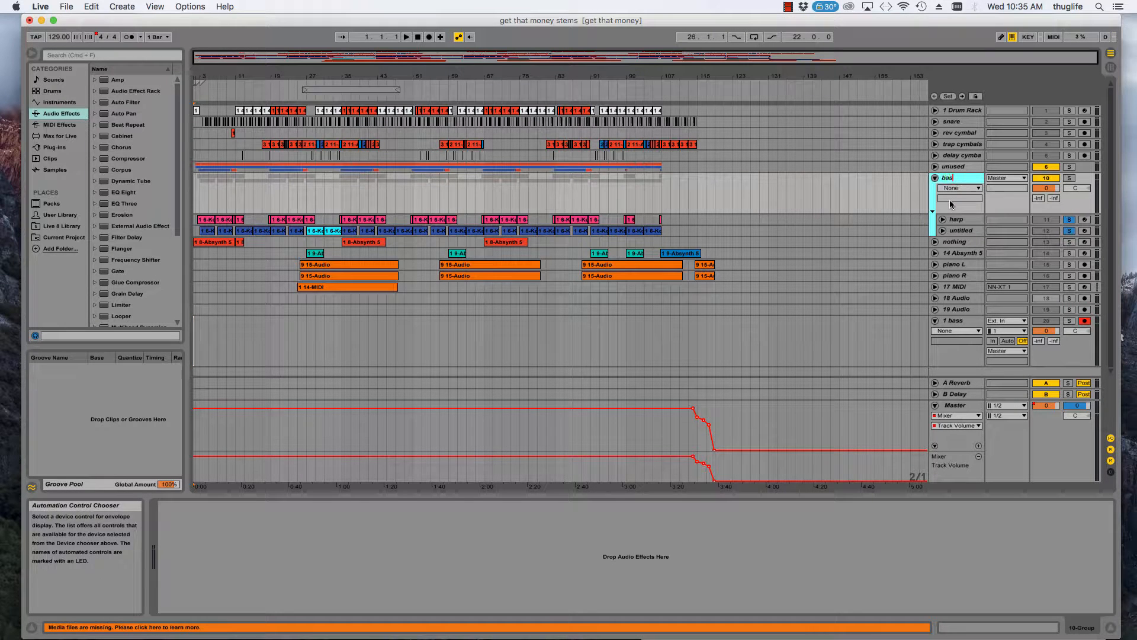
{"action": "type", "text": "bass gre"}
{"action": "type", "text": " bass"}
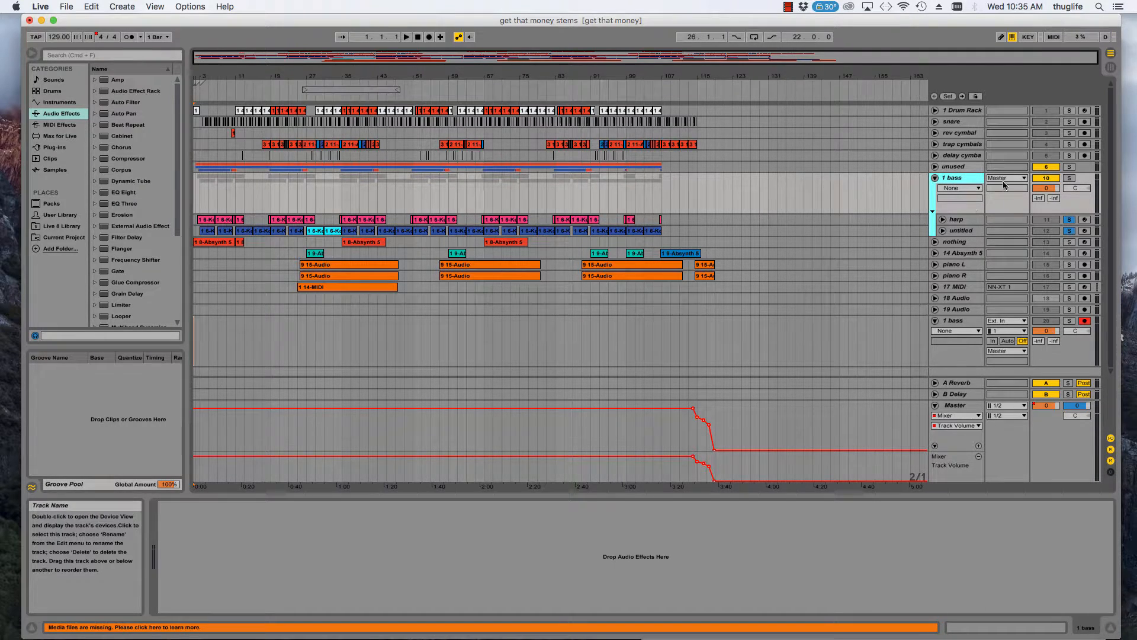
- Set the 1 bass audio track's input to the 1 bass group and its monitoring to In
{"action": "left_click", "coordinate": [966, 320]}
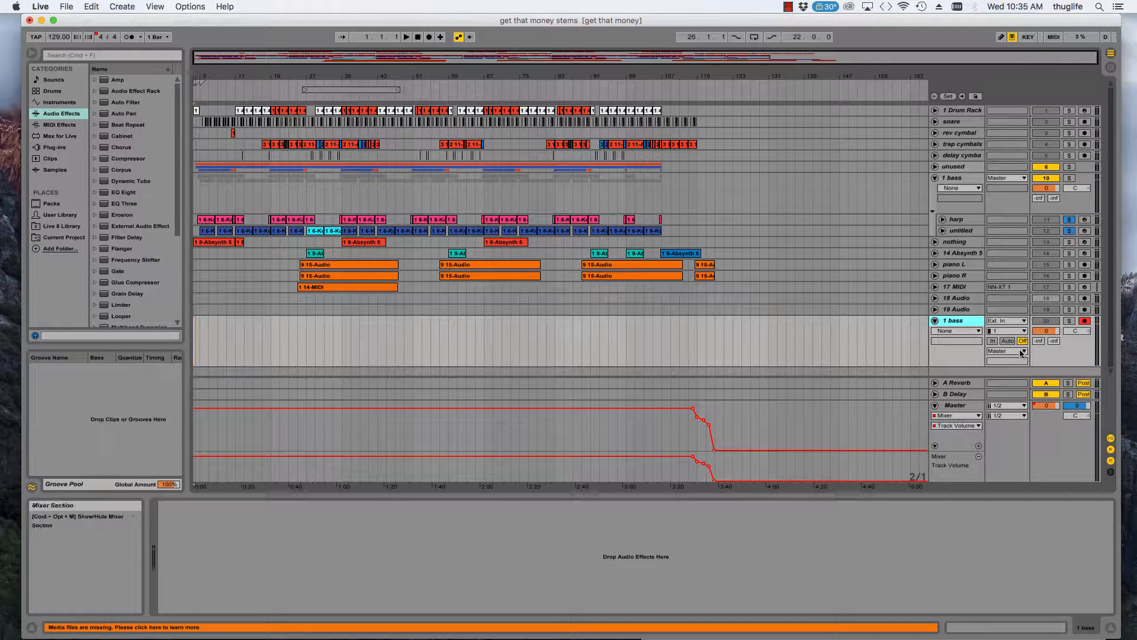
{"action": "left_click", "coordinate": [1003, 322]}
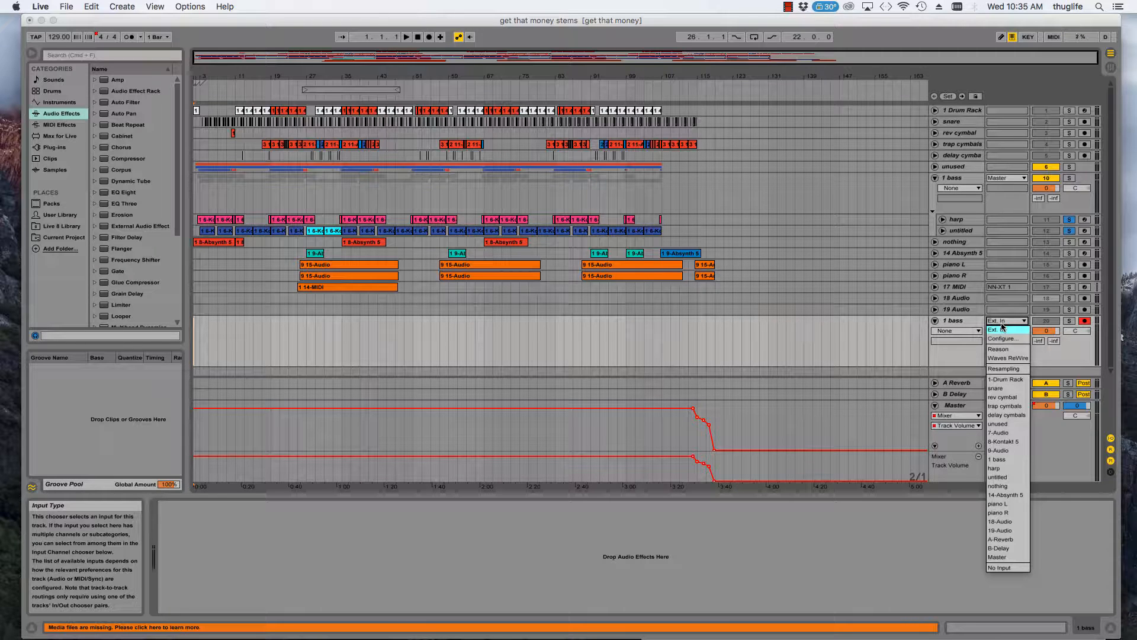
{"action": "left_click", "coordinate": [1002, 459]}
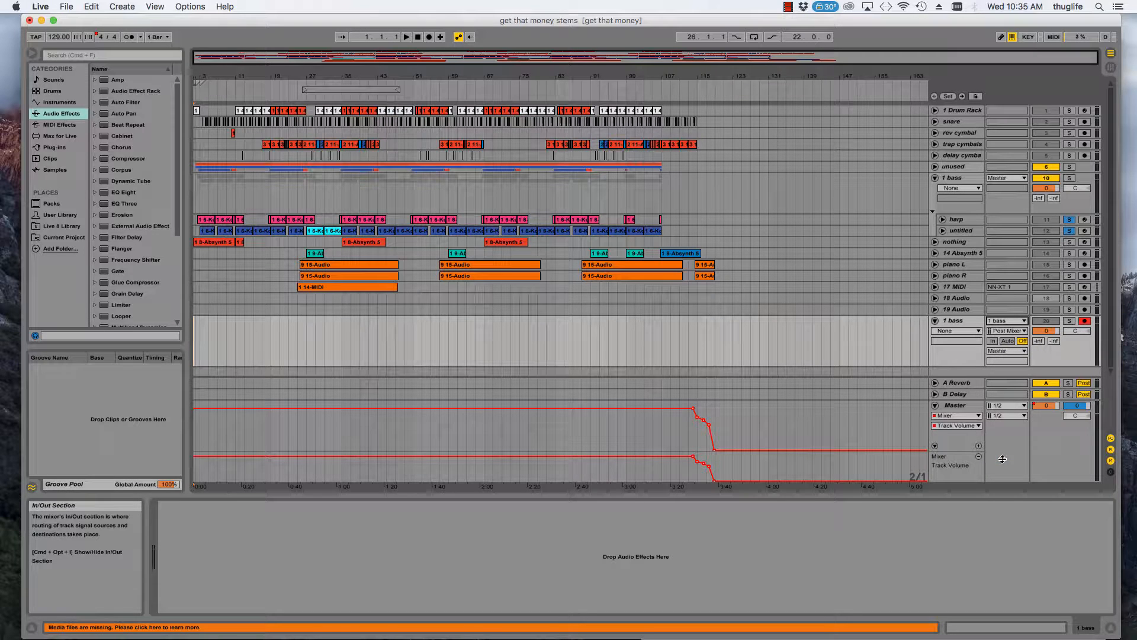
{"action": "left_click", "coordinate": [994, 342]}
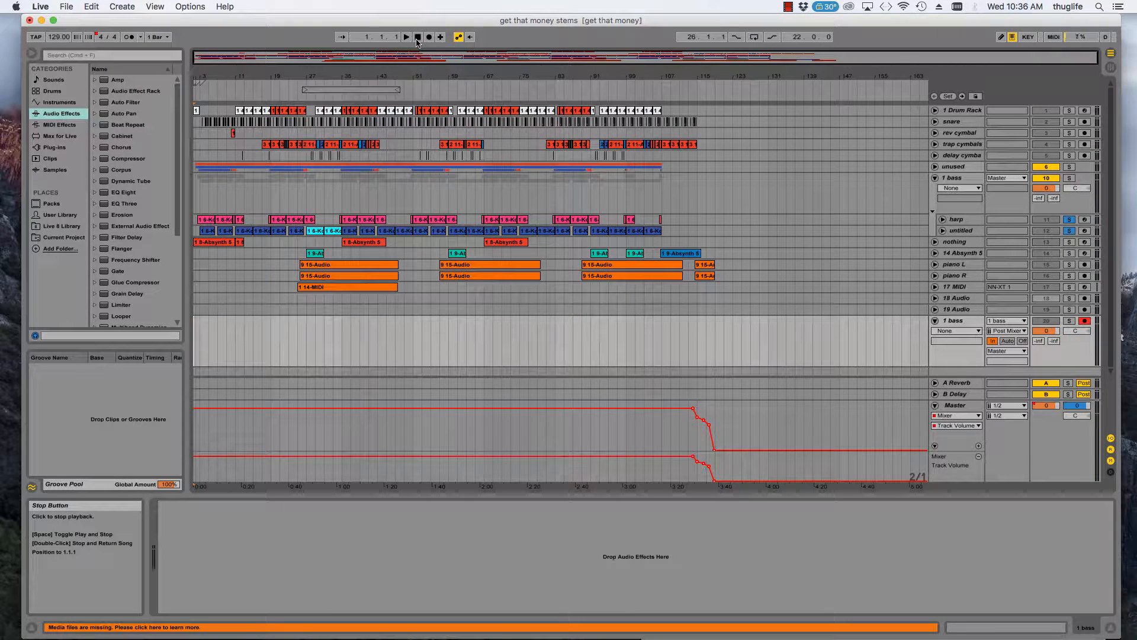
- Save the Live Set, then record the bass group onto the 1 bass audio track from the song's start to about bar 33
{"action": "key", "text": "super+s"}
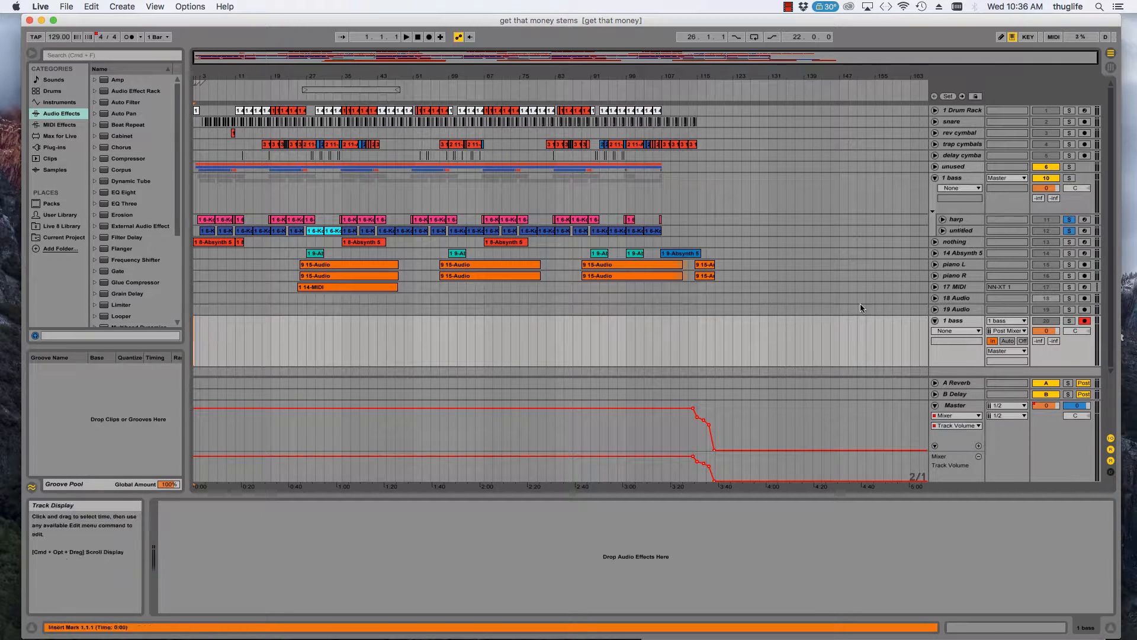
{"action": "left_click", "coordinate": [429, 38]}
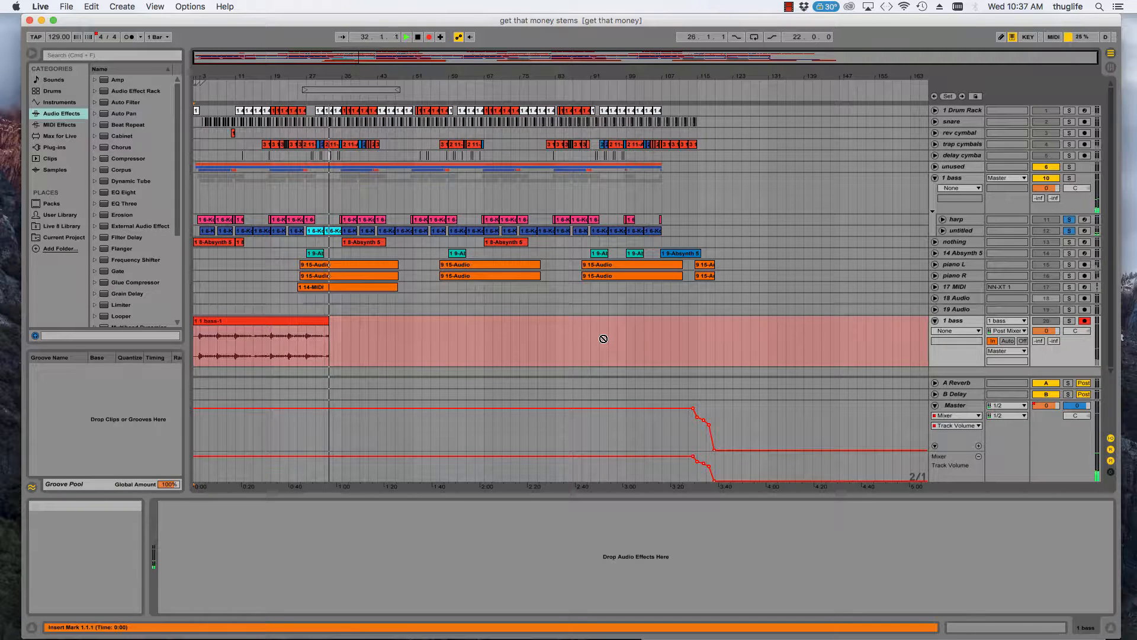
{"action": "left_click", "coordinate": [417, 36]}
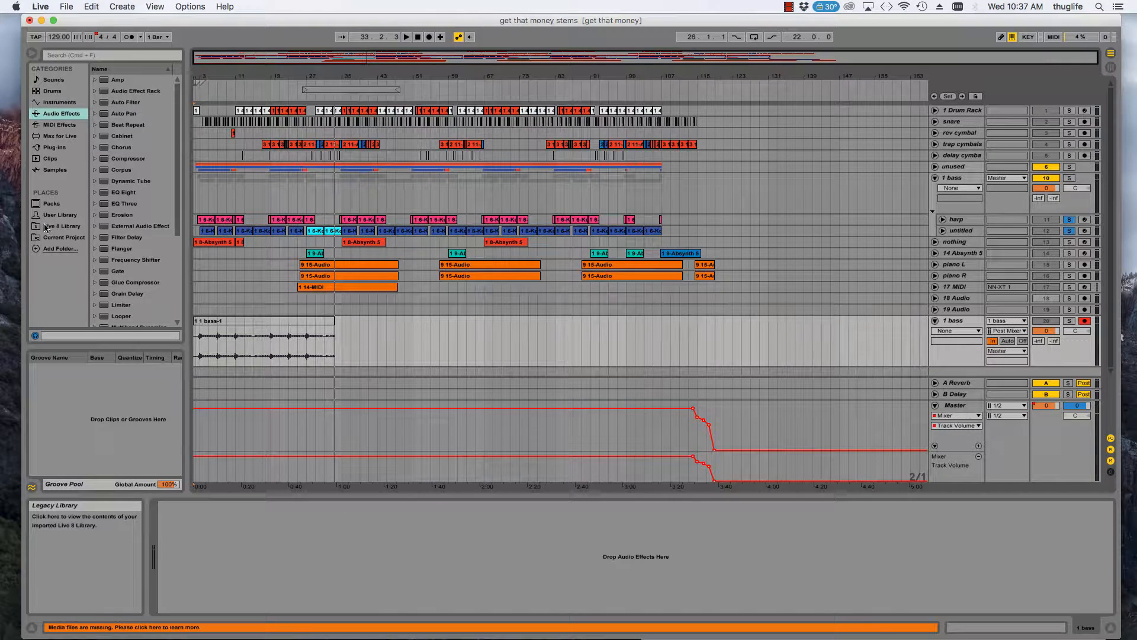
- Locate the recorded 0001 1 bass-1.aif among the samples and move the Live window aside to reveal Finder
{"action": "left_click", "coordinate": [56, 171]}
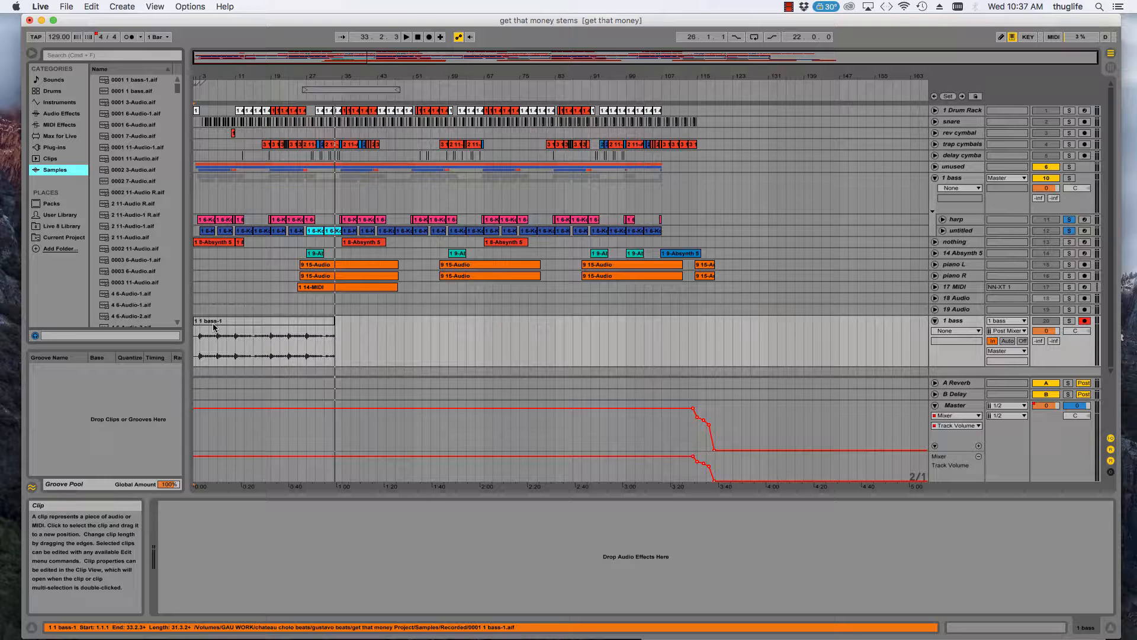
{"action": "left_click", "coordinate": [134, 80]}
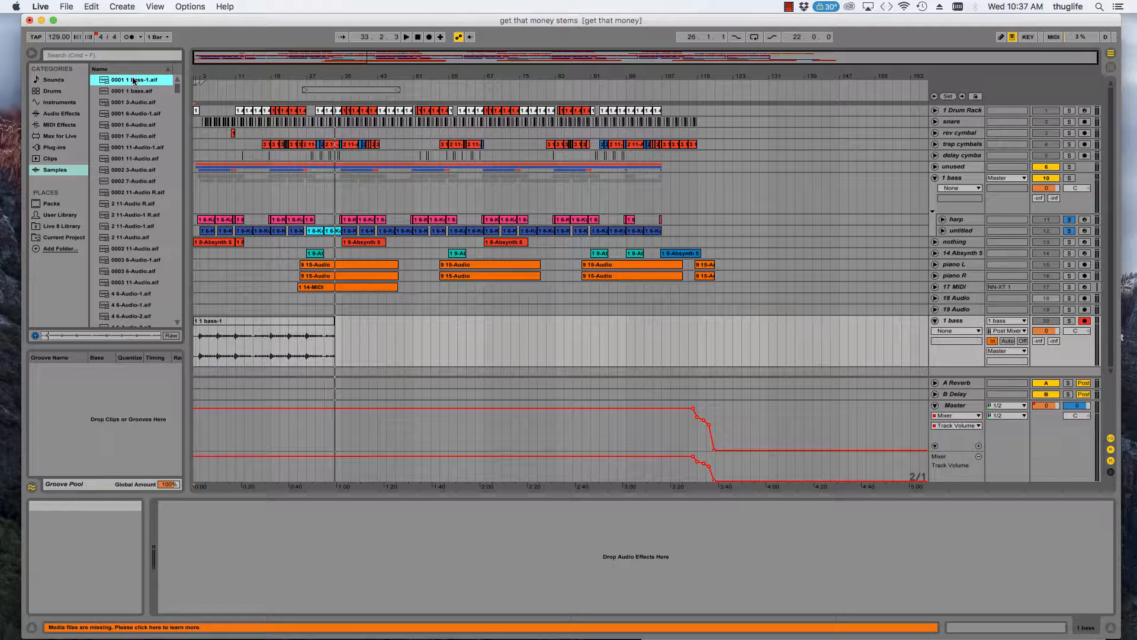
{"action": "left_click_drag", "start_coordinate": [365, 23], "coordinate": [867, 92]}
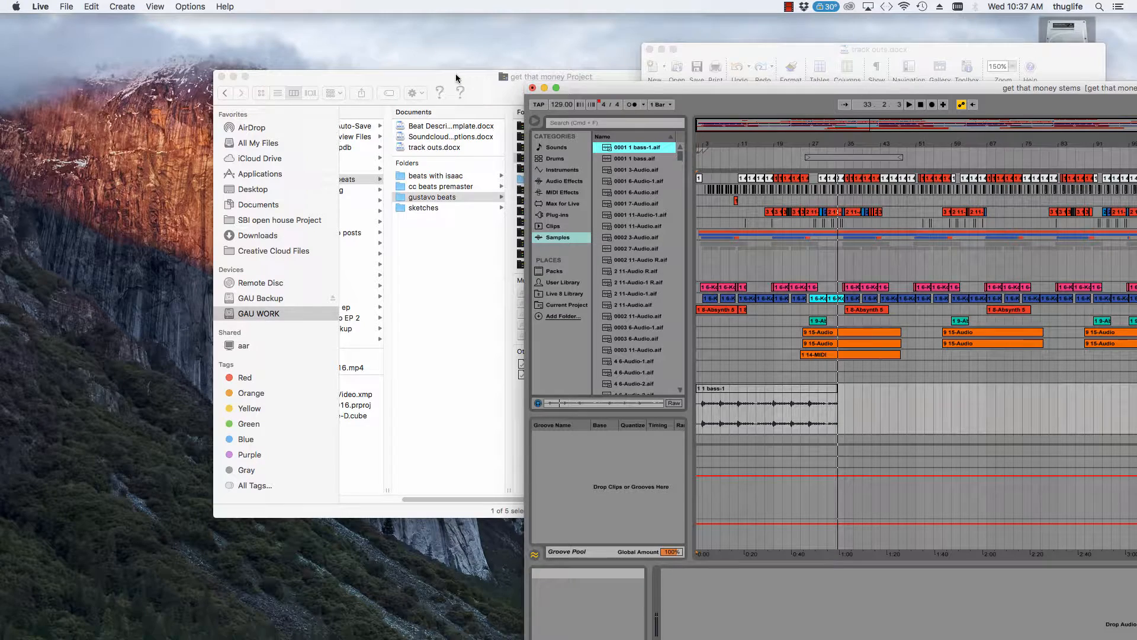
- Switch to Finder and create a folder named "stems" inside the get that money Project folder
{"action": "left_click_drag", "start_coordinate": [467, 79], "coordinate": [277, 86]}
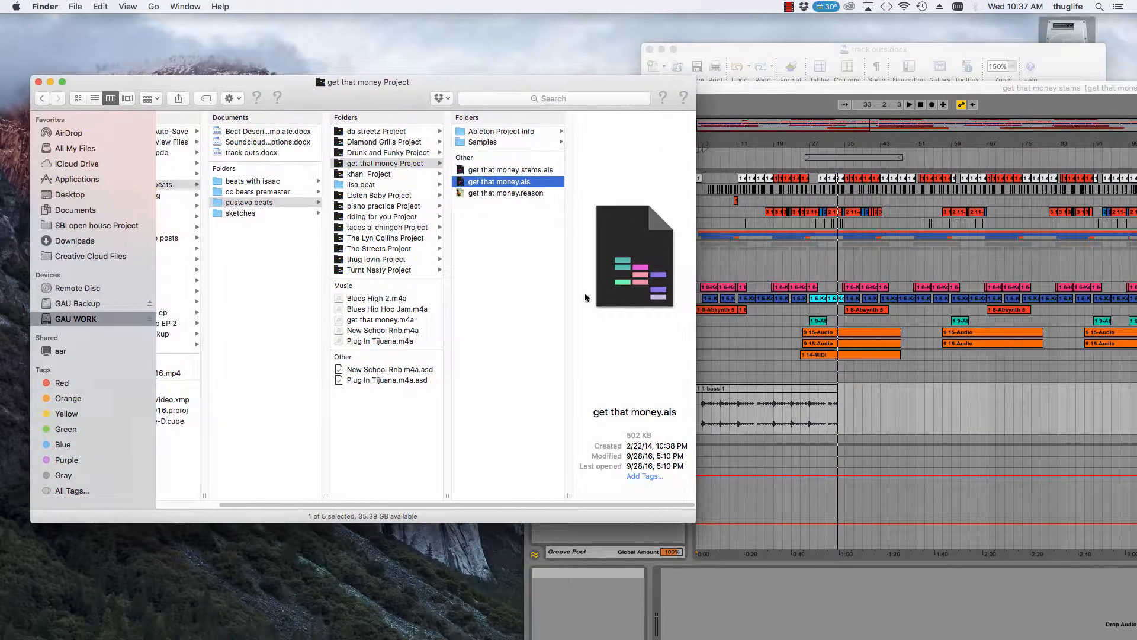
{"action": "right_click", "coordinate": [496, 269]}
{"action": "left_click", "coordinate": [527, 240]}
{"action": "right_click", "coordinate": [517, 227]}
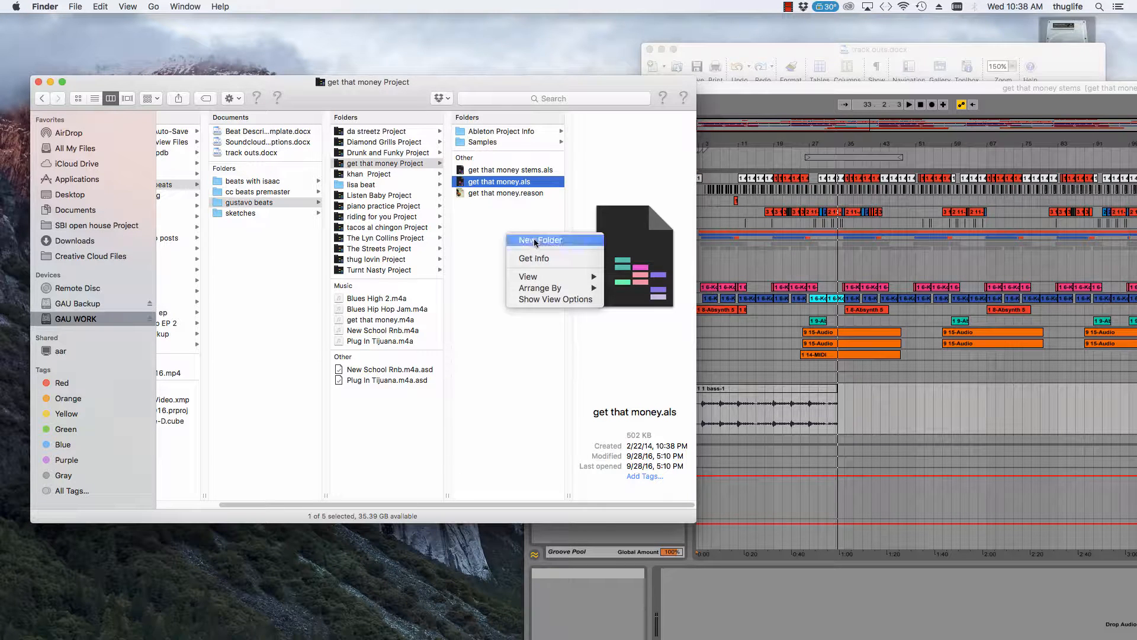
{"action": "left_click", "coordinate": [524, 236]}
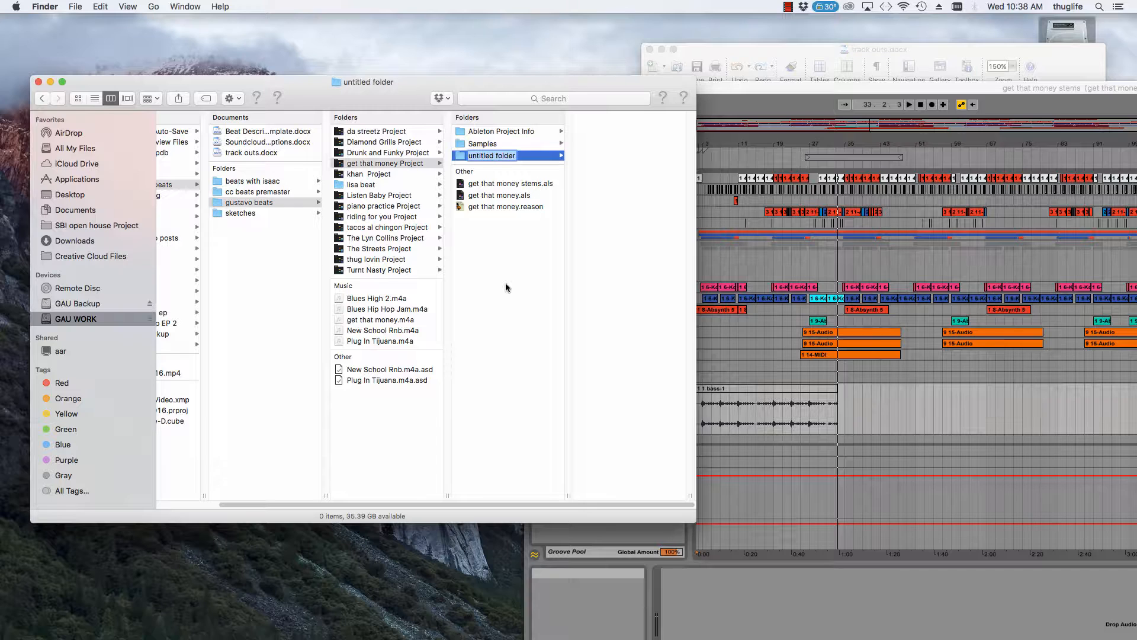
{"action": "type", "text": "stt"}
{"action": "key", "text": "BackSpace"}
{"action": "type", "text": "ems"}
{"action": "key", "text": "Return"}
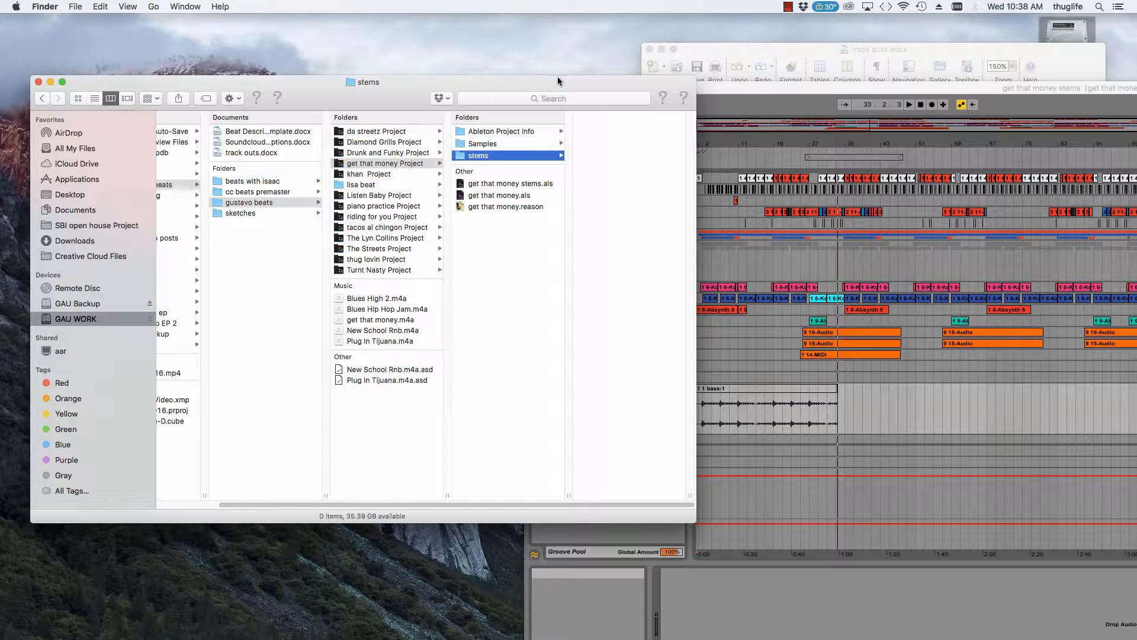
- Copy 0001 1 bass-1.aif from Live's sample list into the stems folder and enlarge the Finder window to view the file's details
{"action": "left_click_drag", "start_coordinate": [564, 80], "coordinate": [388, 78]}
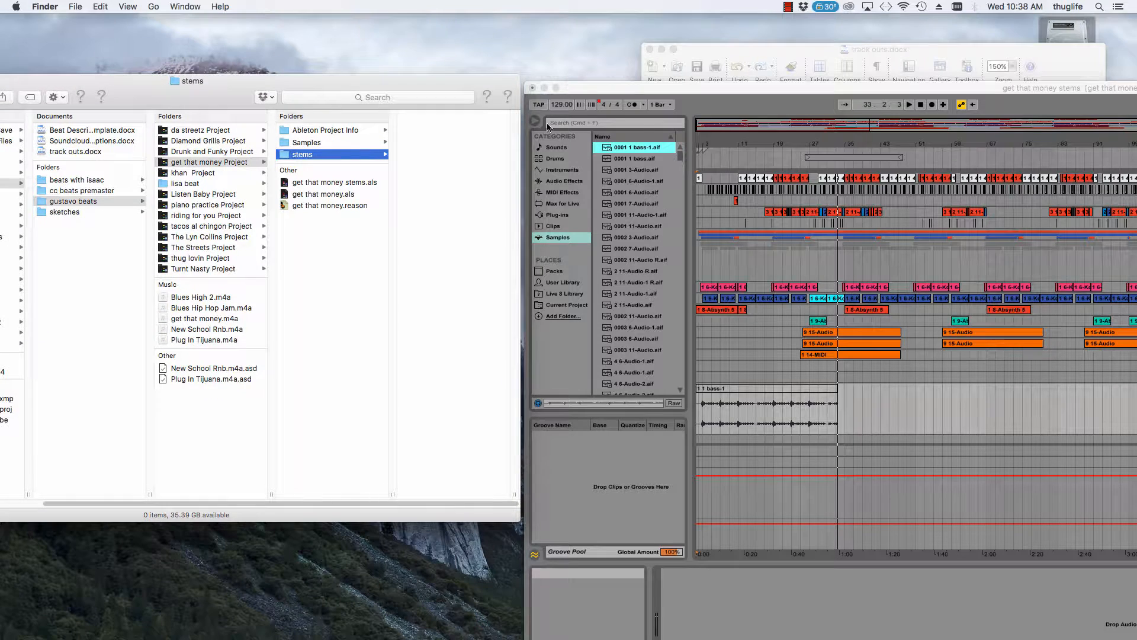
{"action": "left_click", "coordinate": [633, 150]}
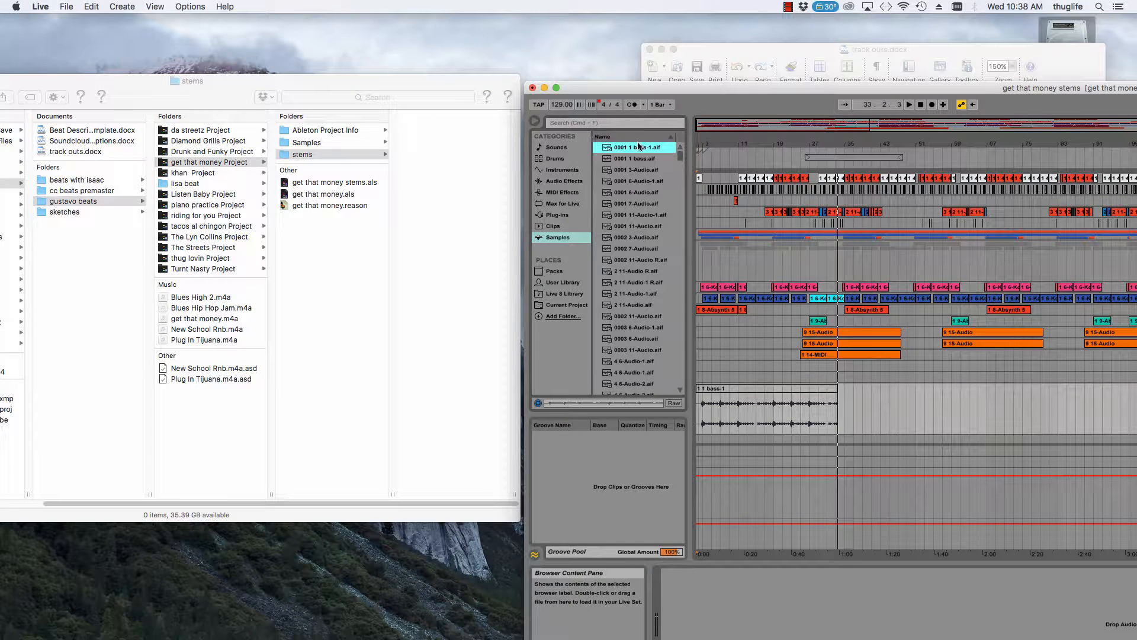
{"action": "left_click_drag", "start_coordinate": [638, 146], "coordinate": [461, 152]}
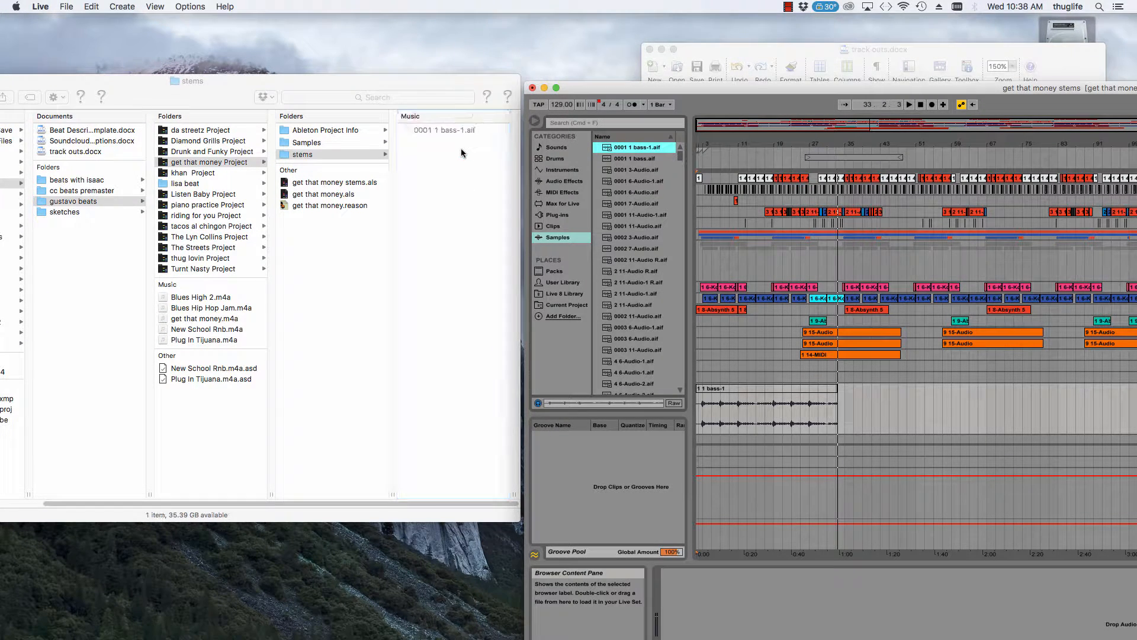
{"action": "left_click", "coordinate": [453, 81]}
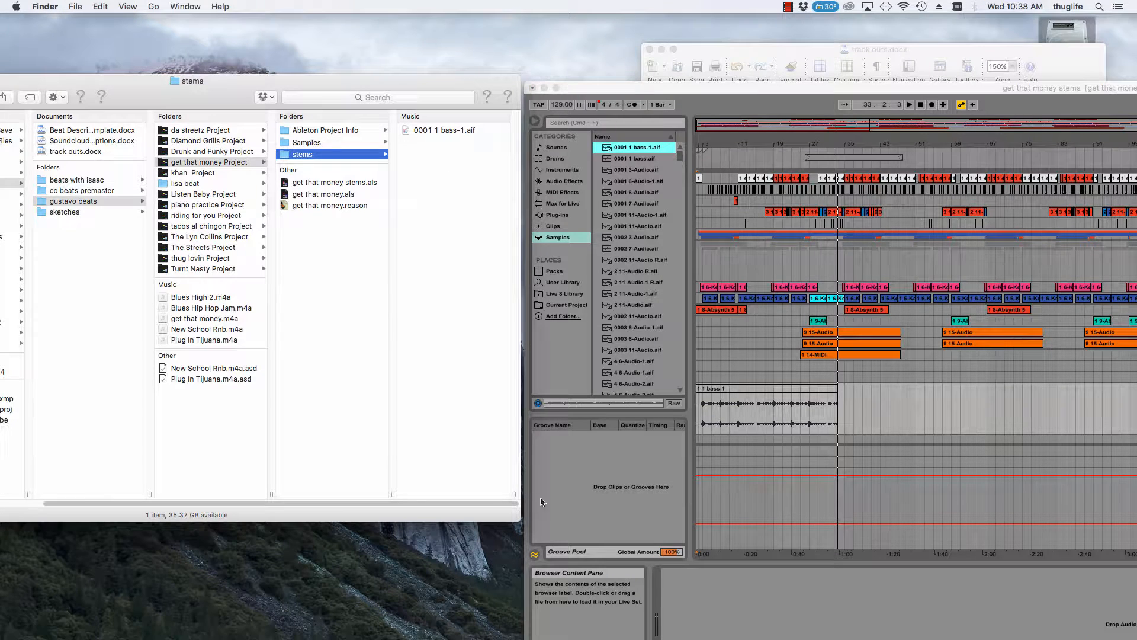
{"action": "left_click_drag", "start_coordinate": [520, 520], "coordinate": [700, 553]}
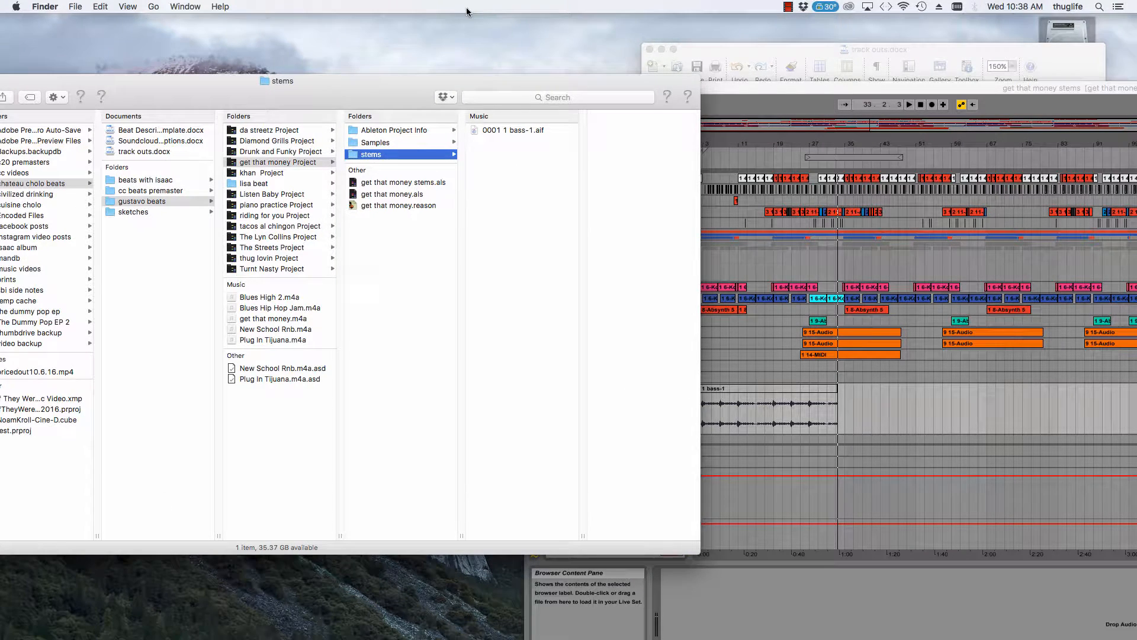
{"action": "left_click", "coordinate": [529, 130]}
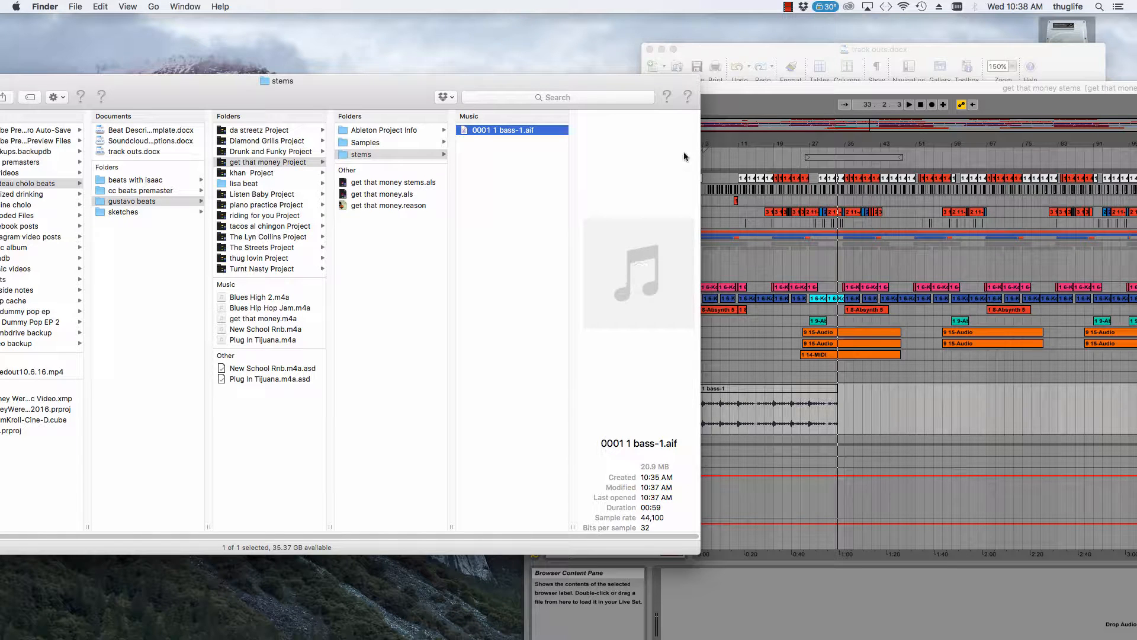
- Return to Ableton Live and look through its preferences for the recording file type and bit depth, then close them
{"action": "left_click", "coordinate": [745, 98]}
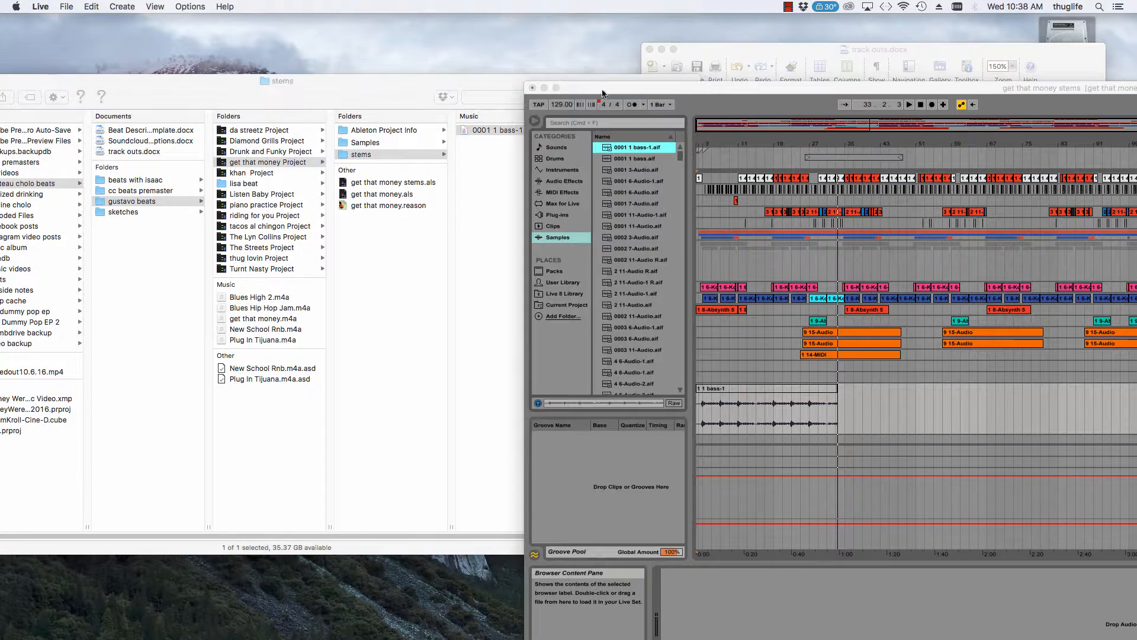
{"action": "left_click", "coordinate": [66, 6]}
{"action": "mouse_move", "coordinate": [41, 6]}
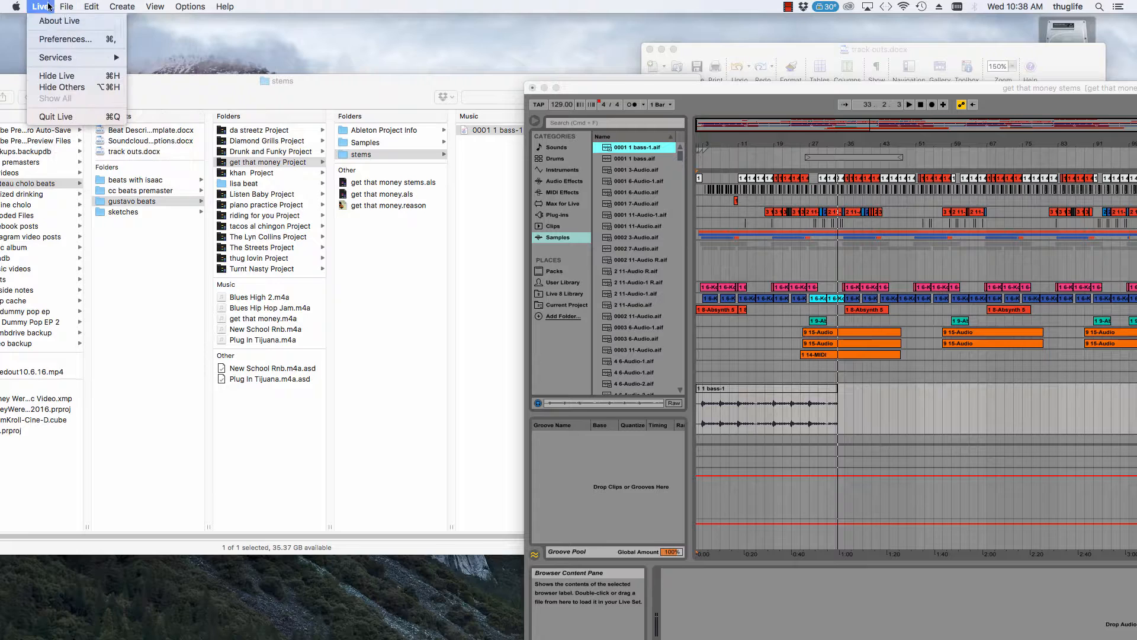
{"action": "left_click", "coordinate": [65, 37]}
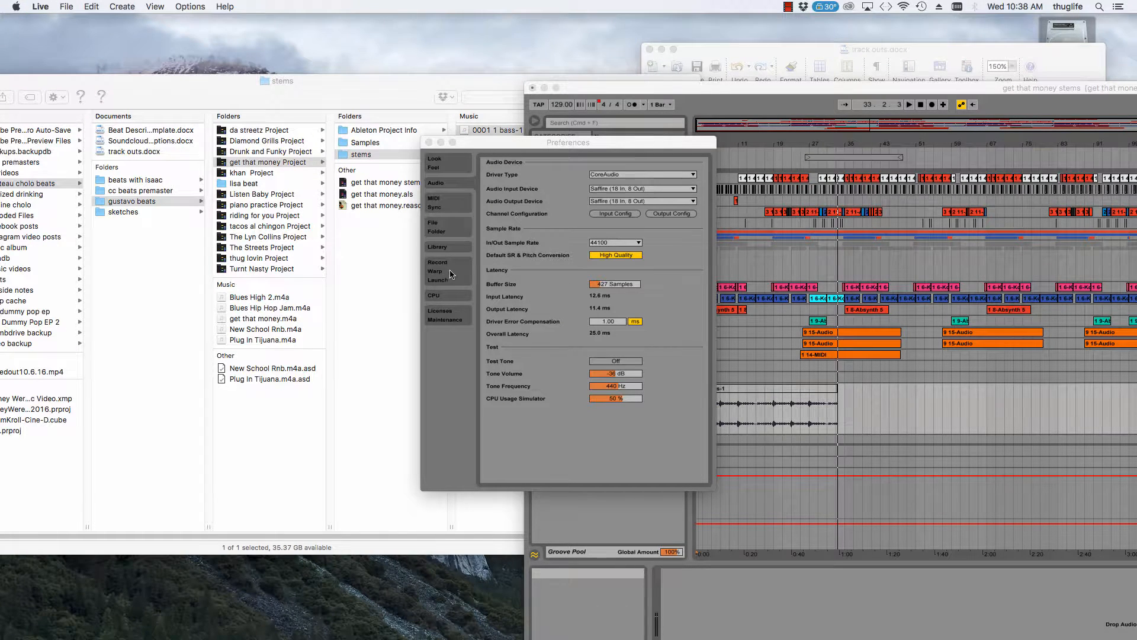
{"action": "left_click", "coordinate": [441, 185]}
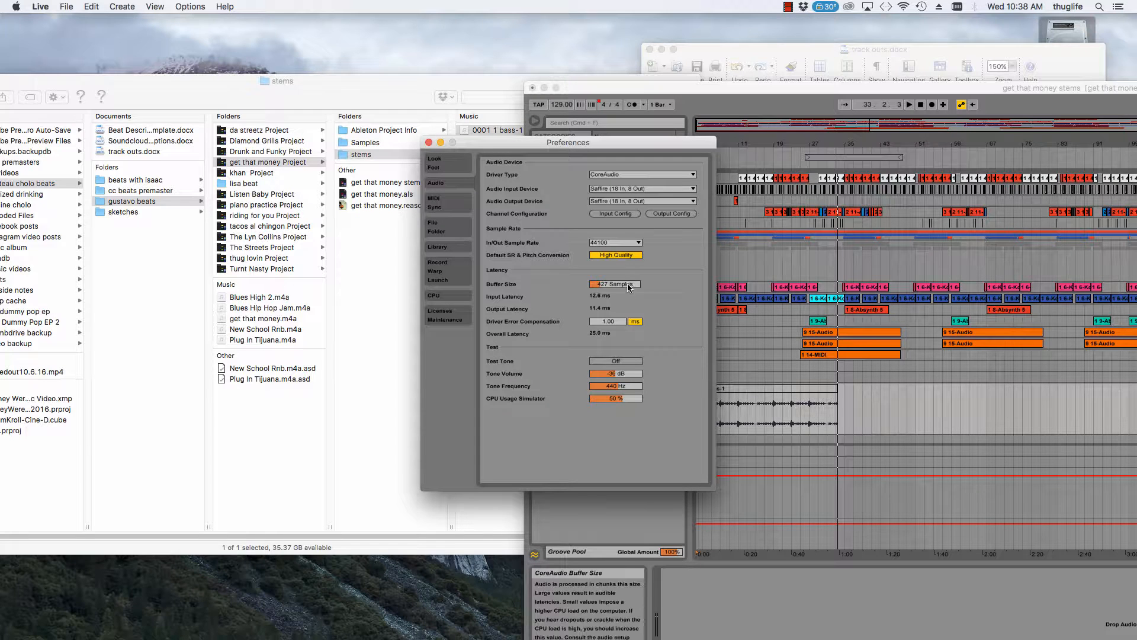
{"action": "left_click", "coordinate": [441, 203]}
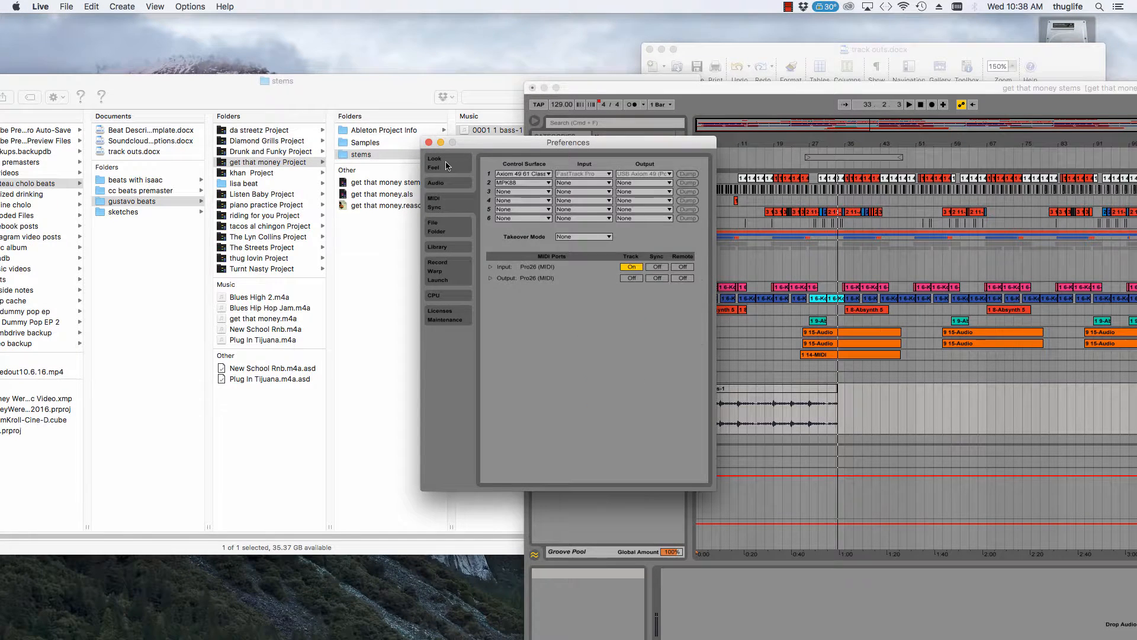
{"action": "left_click", "coordinate": [446, 165]}
{"action": "left_click", "coordinate": [449, 228]}
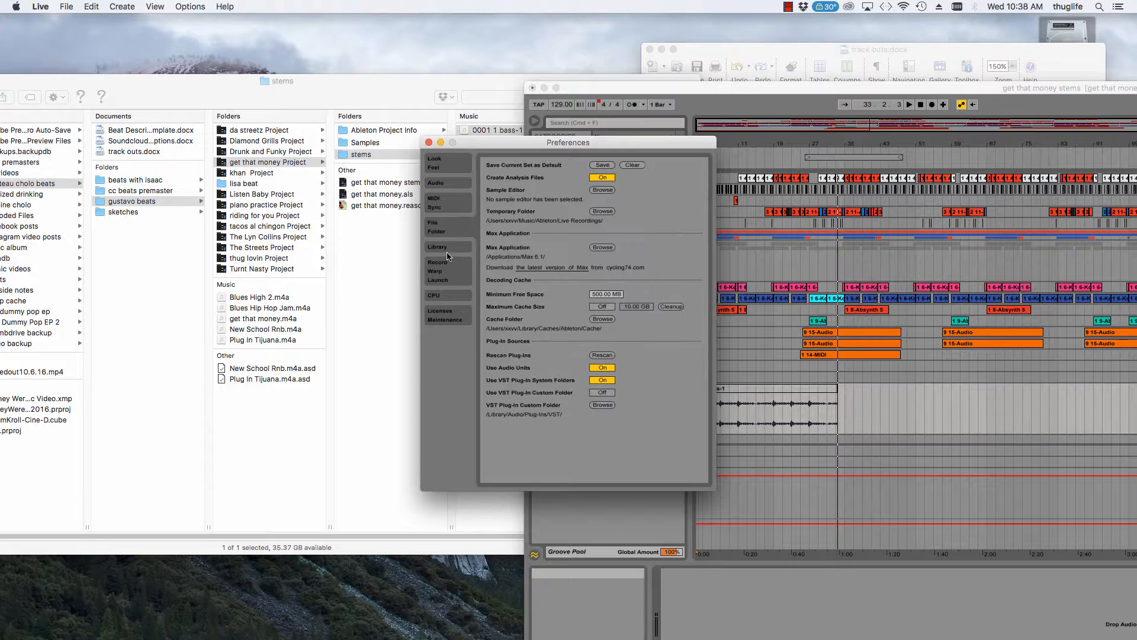
{"action": "left_click", "coordinate": [455, 316]}
{"action": "left_click", "coordinate": [455, 295]}
{"action": "left_click", "coordinate": [453, 269]}
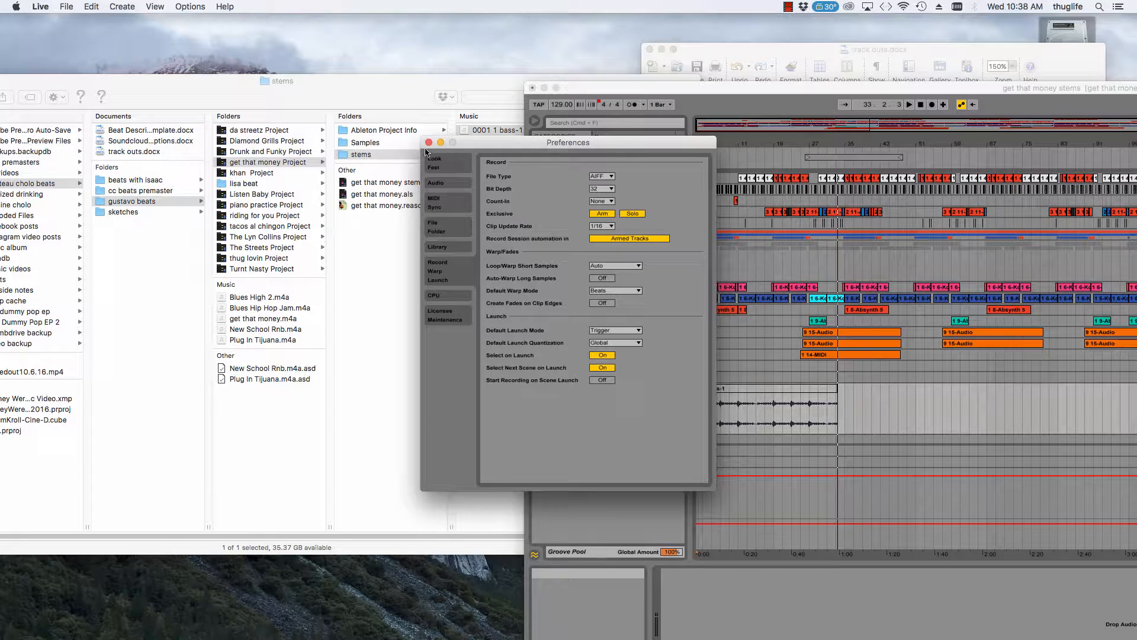
{"action": "left_click", "coordinate": [428, 142]}
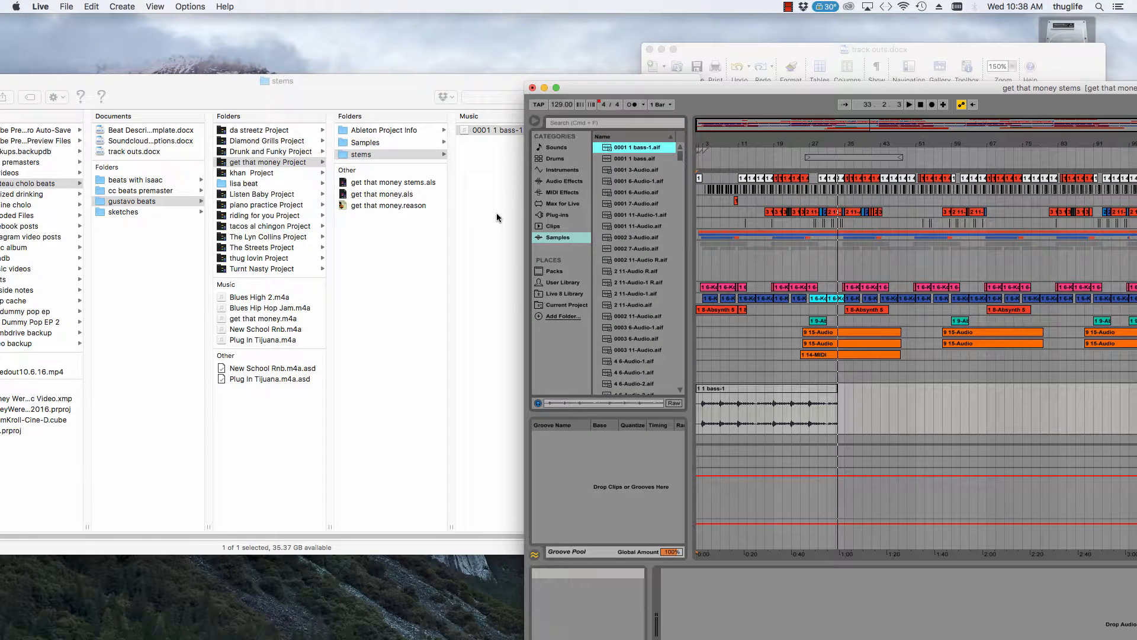
- Check the sample rate and bit depth of 0001 1 bass-1.aif in its Finder file info, then close the info
{"action": "left_click", "coordinate": [497, 214]}
{"action": "right_click", "coordinate": [528, 129]}
{"action": "left_click", "coordinate": [585, 196]}
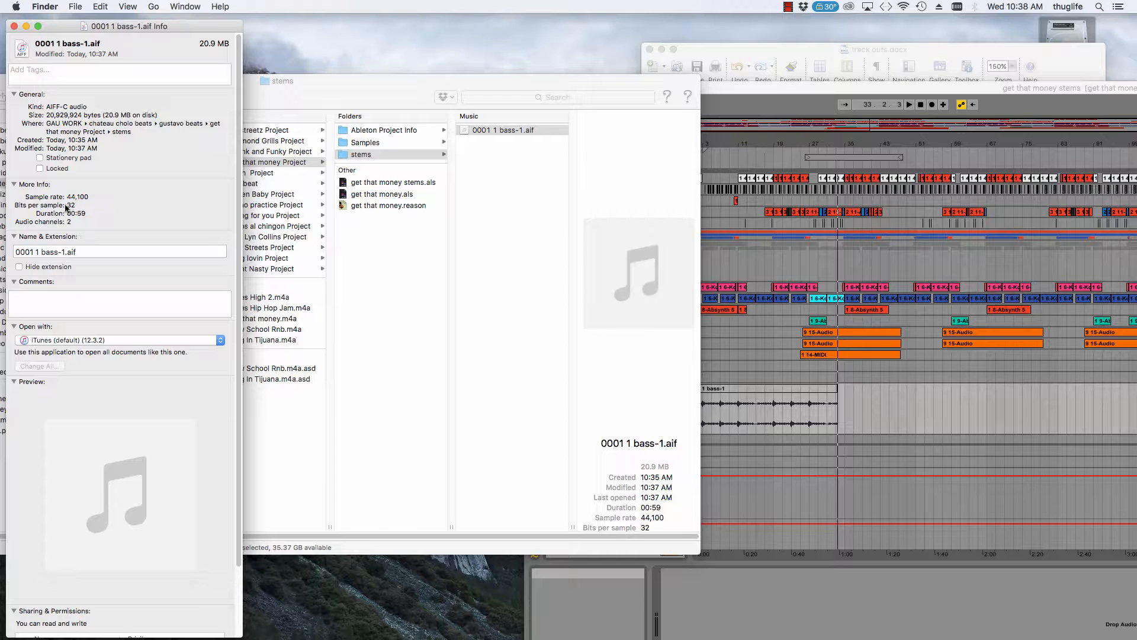
{"action": "left_click", "coordinate": [14, 26]}
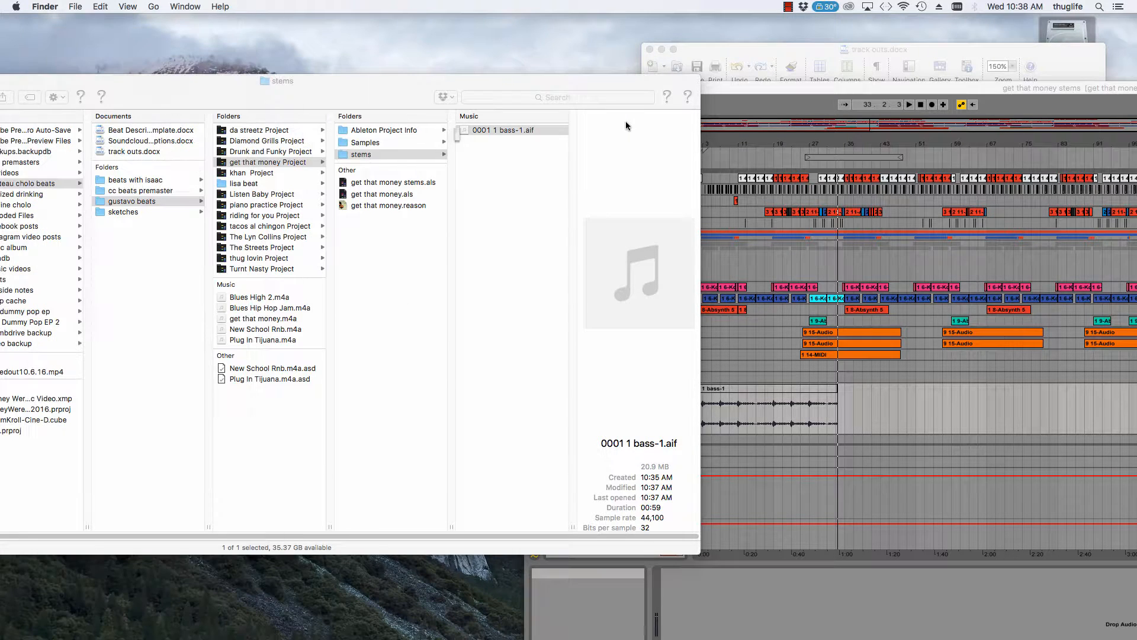
{"action": "left_click", "coordinate": [748, 82]}
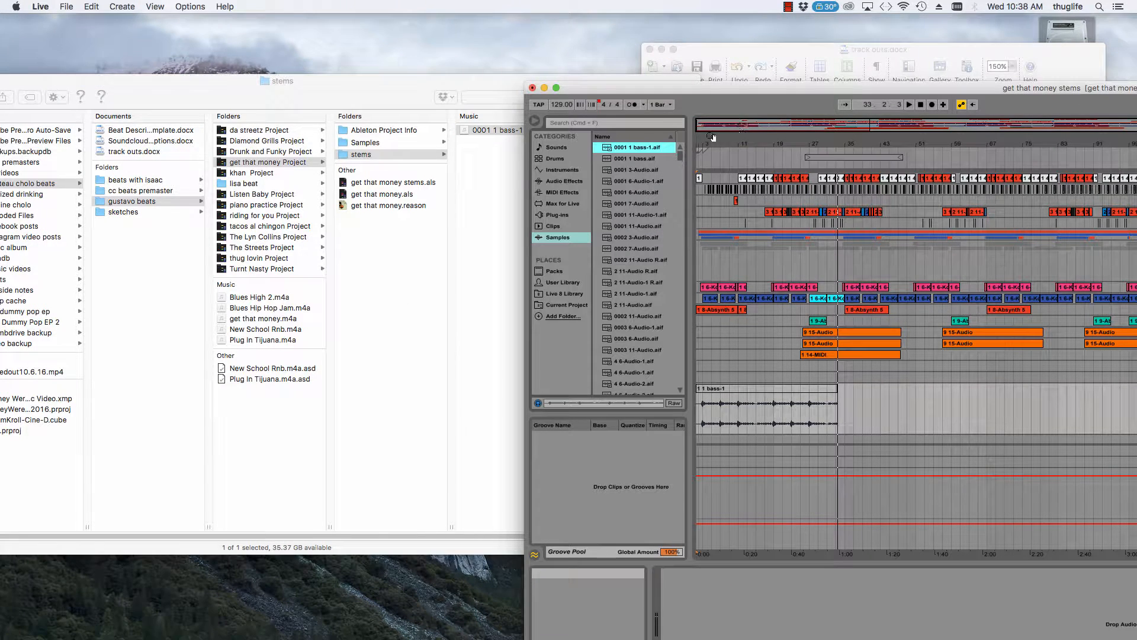
{"action": "left_click", "coordinate": [494, 208]}
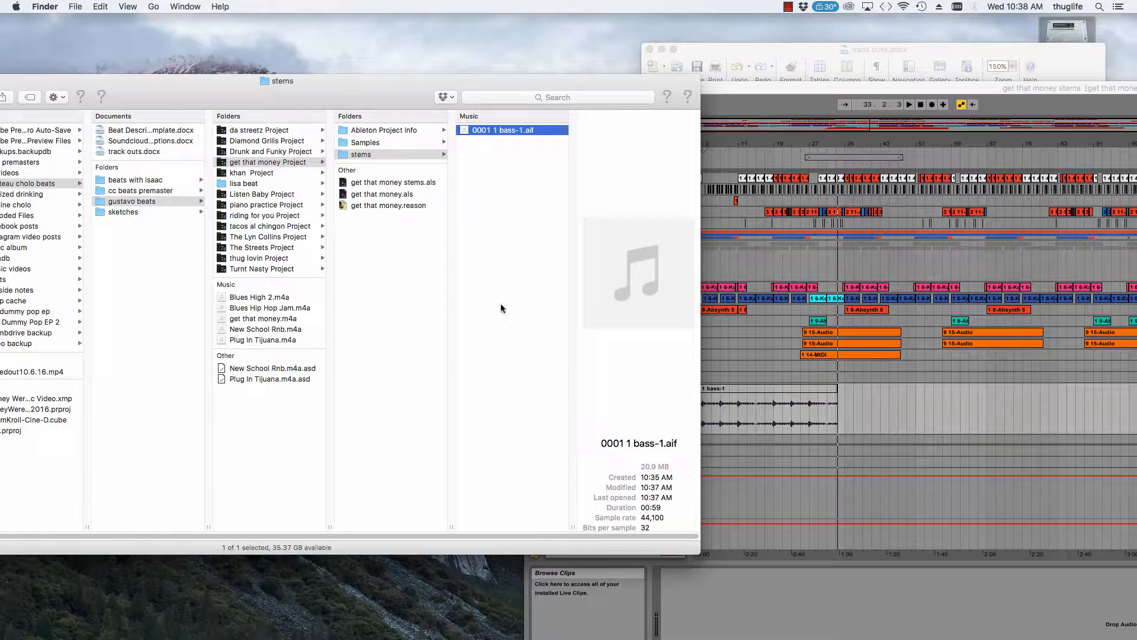
- Switch back to Ableton Live and insert a new audio track below the recorded 1 bass audio track
{"action": "double_click", "coordinate": [772, 93]}
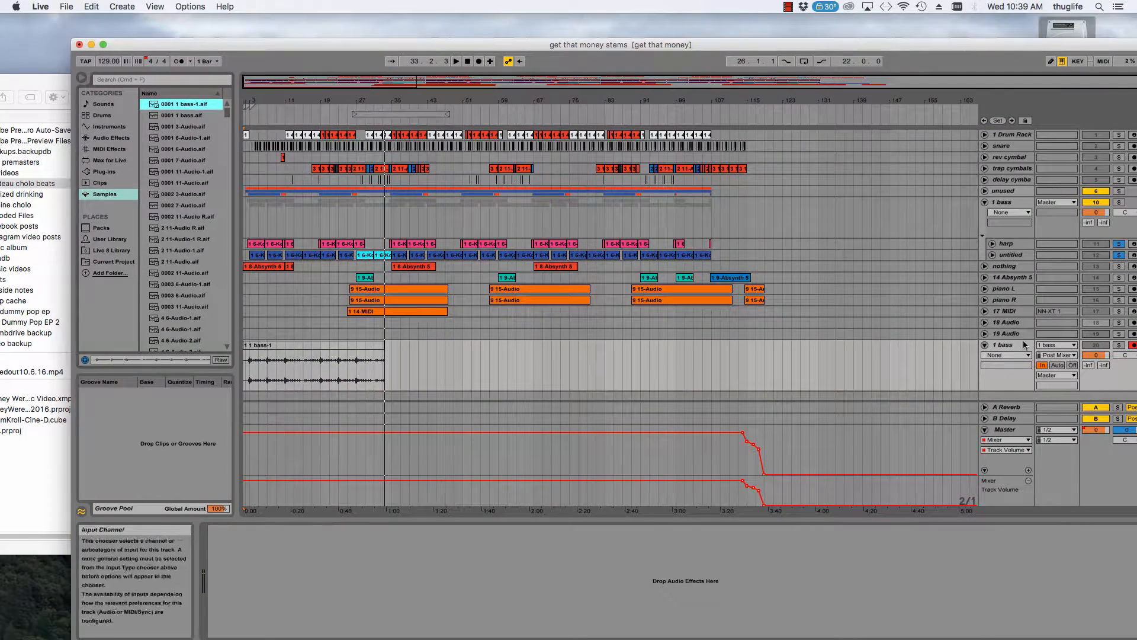
{"action": "right_click", "coordinate": [1003, 346]}
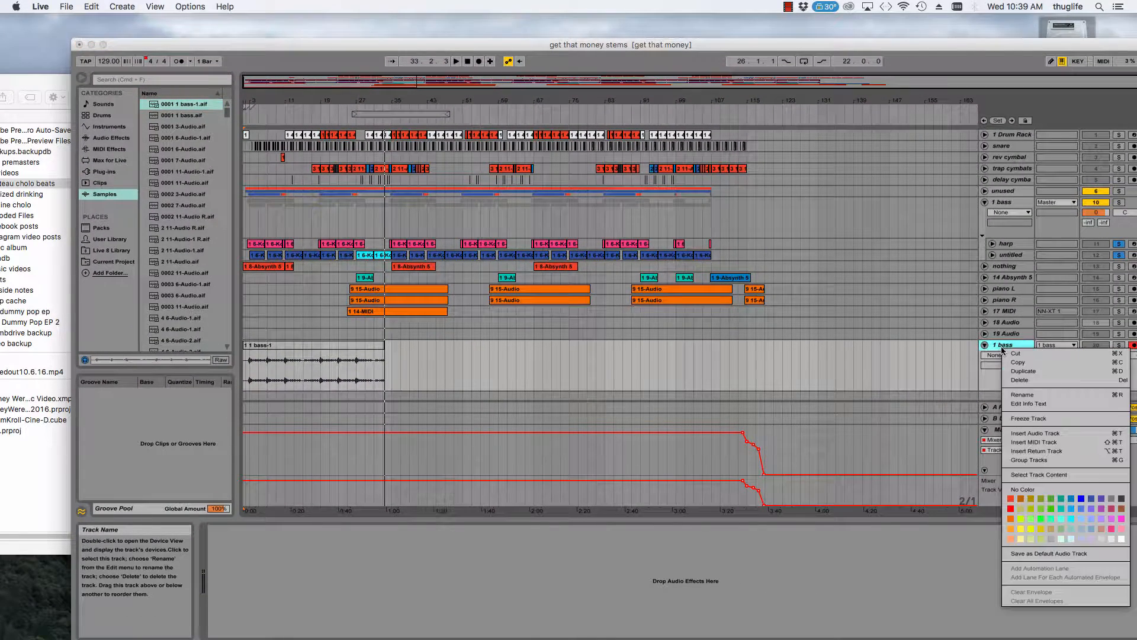
{"action": "left_click", "coordinate": [1047, 434]}
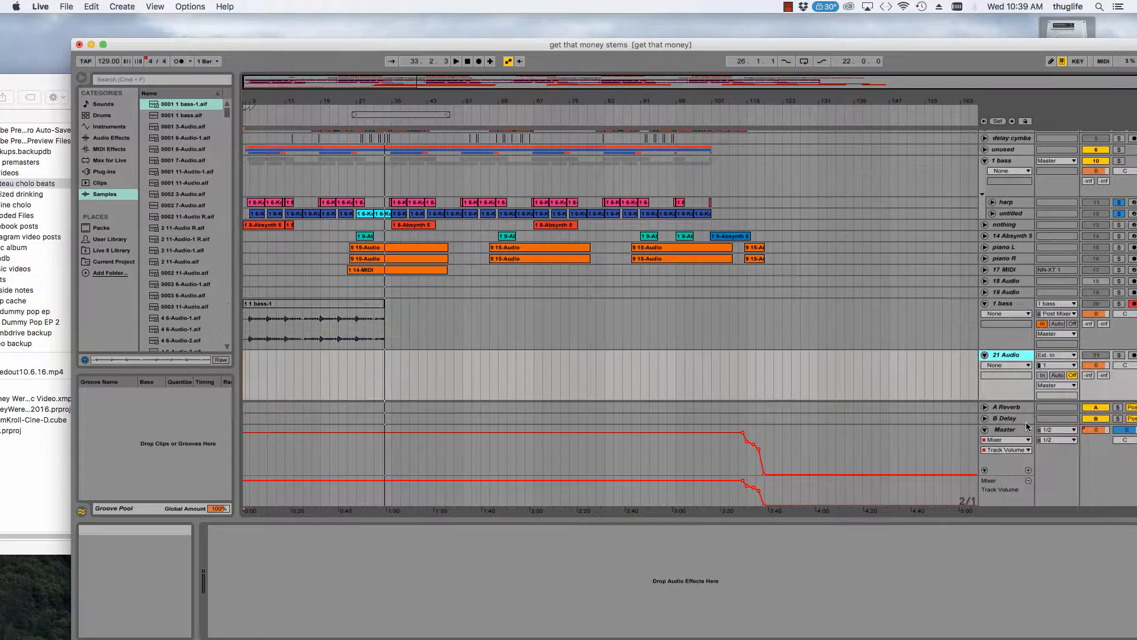
- Rename the new audio track as 2 kick group
{"action": "right_click", "coordinate": [1017, 357]}
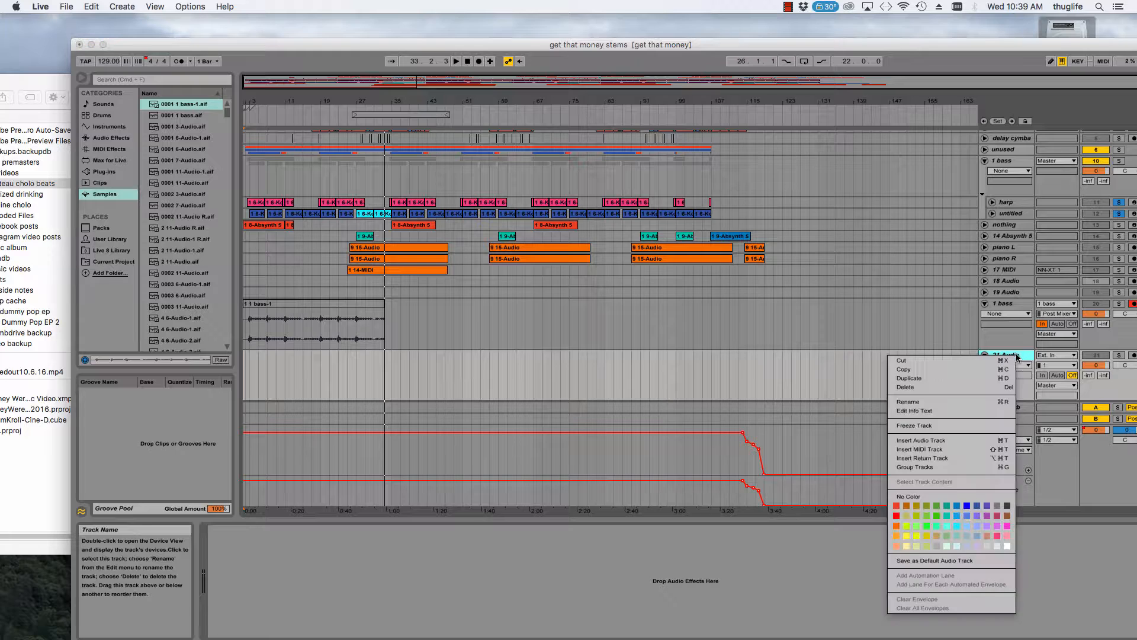
{"action": "left_click", "coordinate": [951, 399]}
{"action": "type", "text": "2 kicks"}
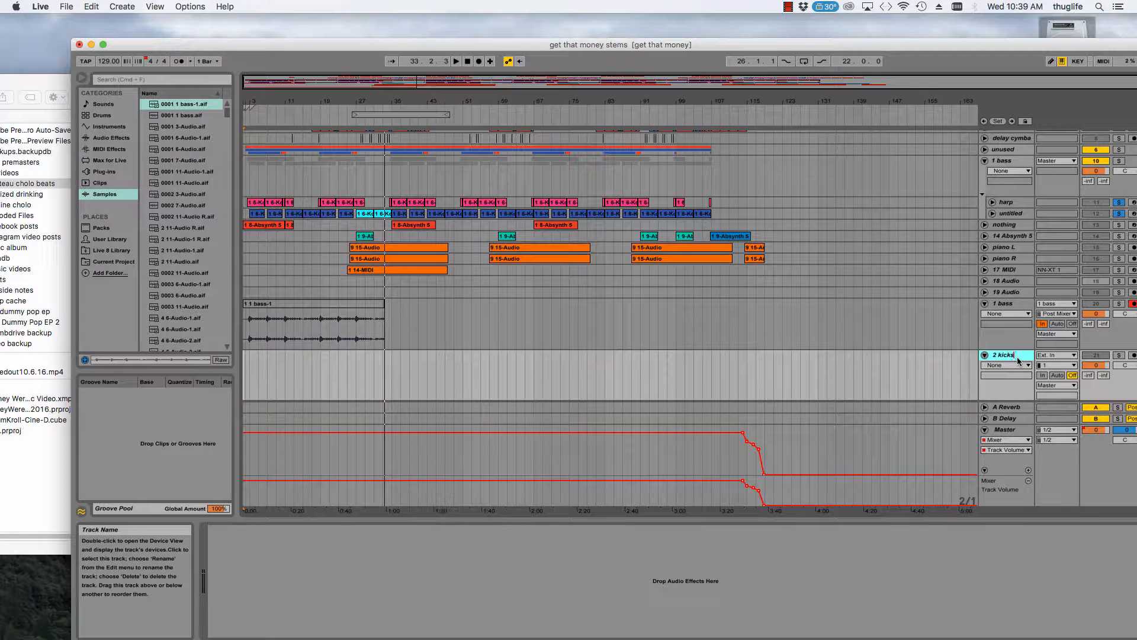
{"action": "key", "text": "BackSpace"}
{"action": "type", "text": "group"}
{"action": "left_click", "coordinate": [940, 365]}
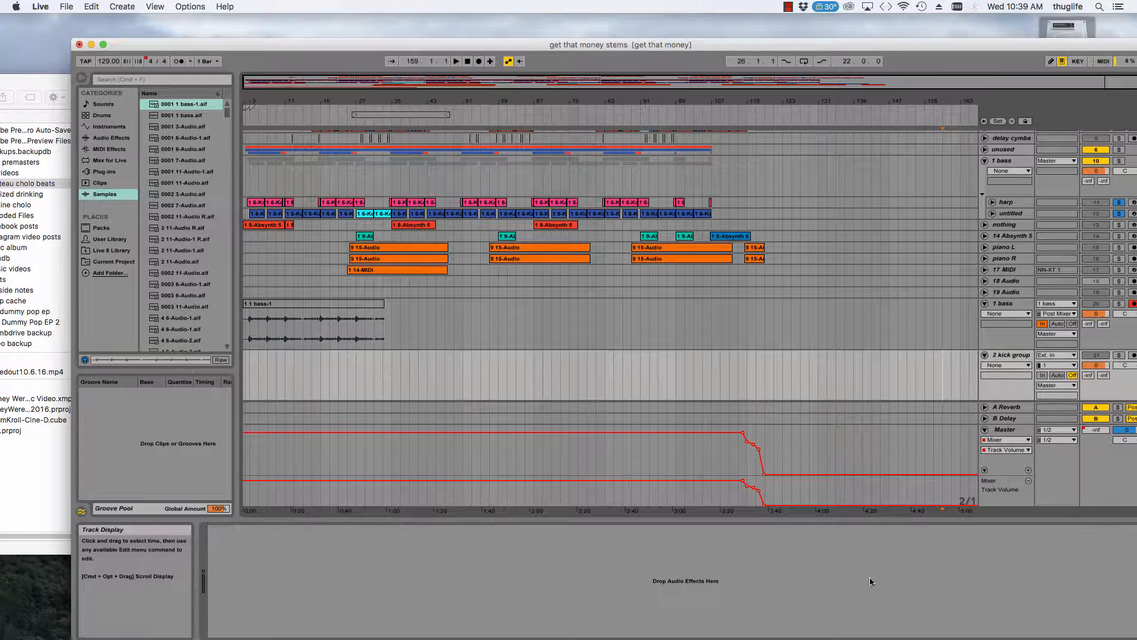
- Switch to Word to check the stem order in track outs.docx, then return to Ableton Live
{"action": "mouse_move", "coordinate": [832, 634]}
{"action": "left_click", "coordinate": [773, 610]}
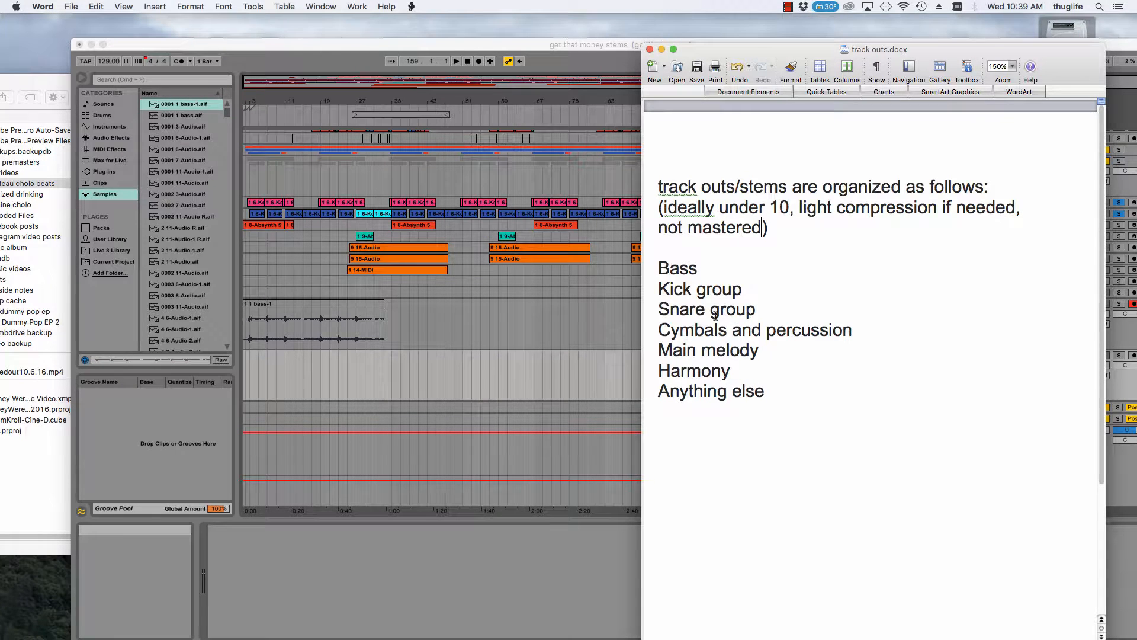
{"action": "left_click", "coordinate": [620, 368]}
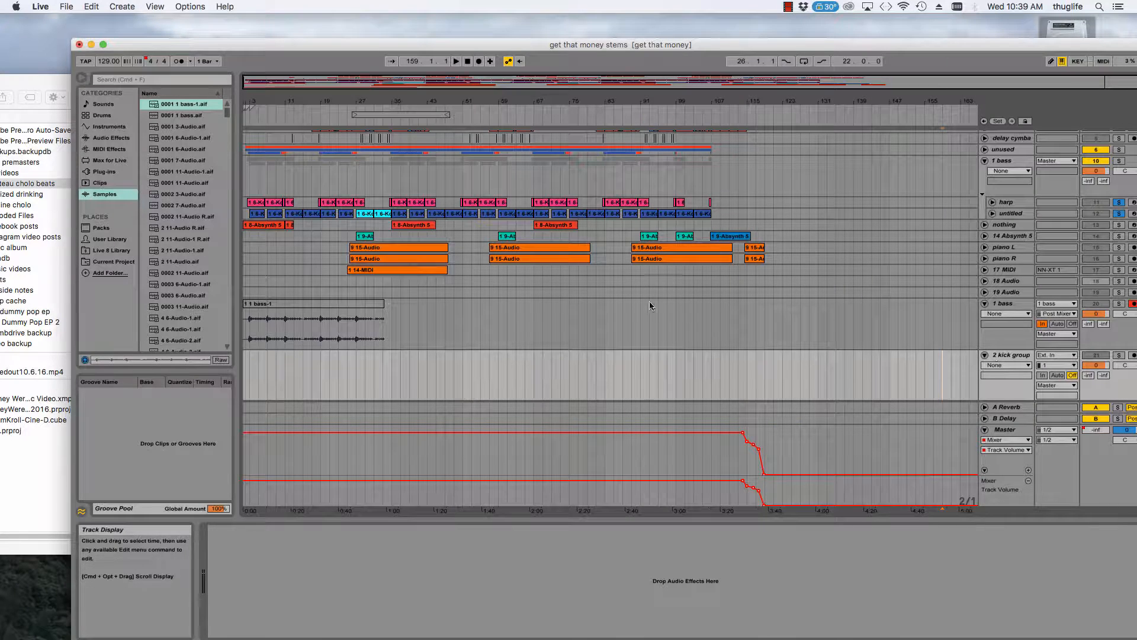
- Reposition the Live window so the track mixer controls are fully on screen, and fold the 1 bass group
{"action": "scroll", "coordinate": [664, 283], "scroll_direction": "up", "scroll_amount": 3}
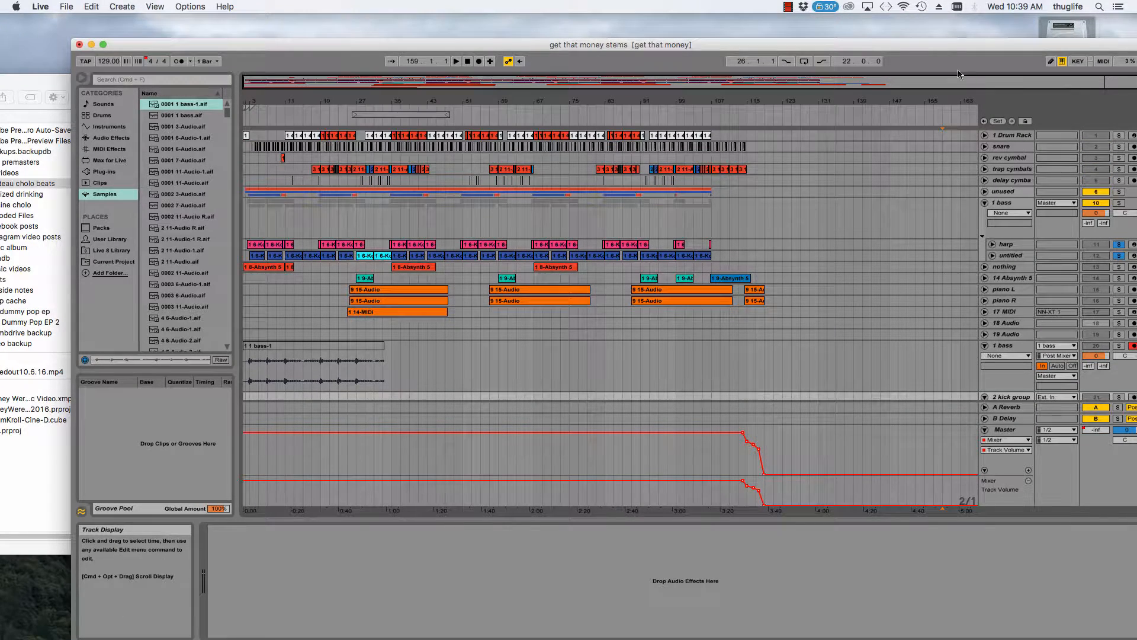
{"action": "left_click_drag", "start_coordinate": [936, 47], "coordinate": [834, 38]}
{"action": "scroll", "coordinate": [678, 314], "scroll_direction": "down", "scroll_amount": 1}
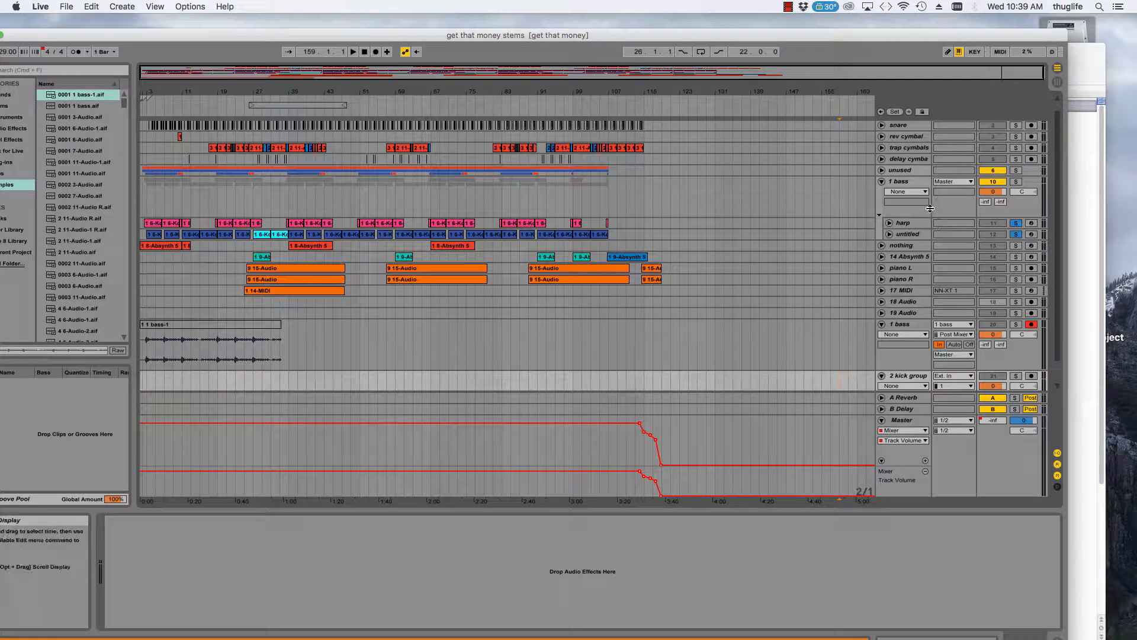
{"action": "left_click", "coordinate": [882, 183]}
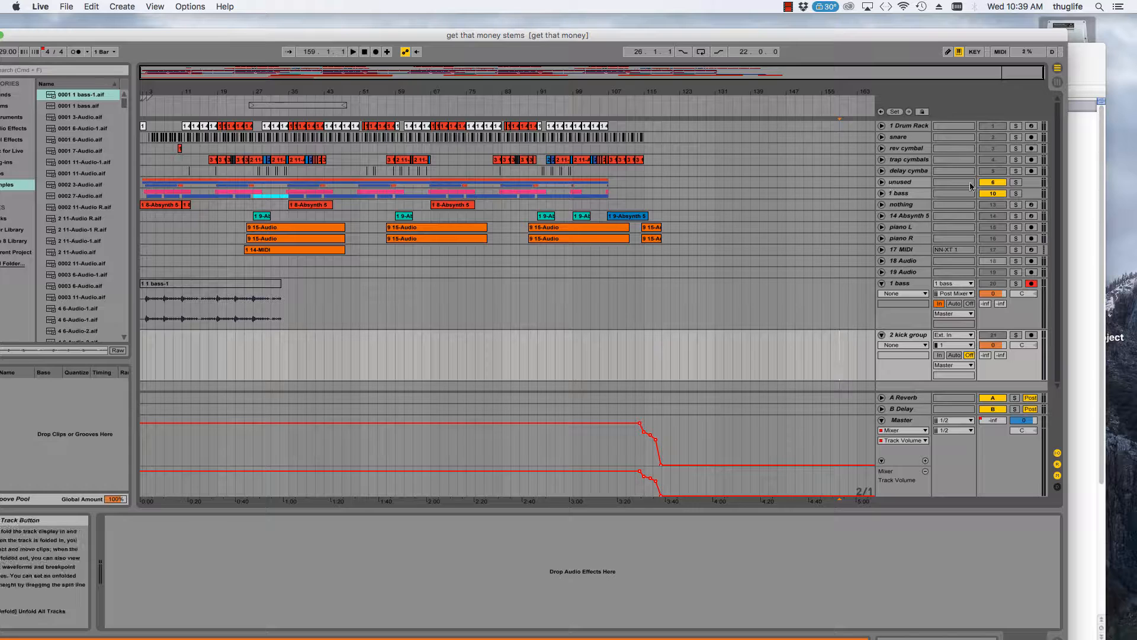
- Inspect the tracks inside the unused group, then fold the group and deactivate it
{"action": "left_click", "coordinate": [910, 183]}
{"action": "left_click", "coordinate": [882, 183]}
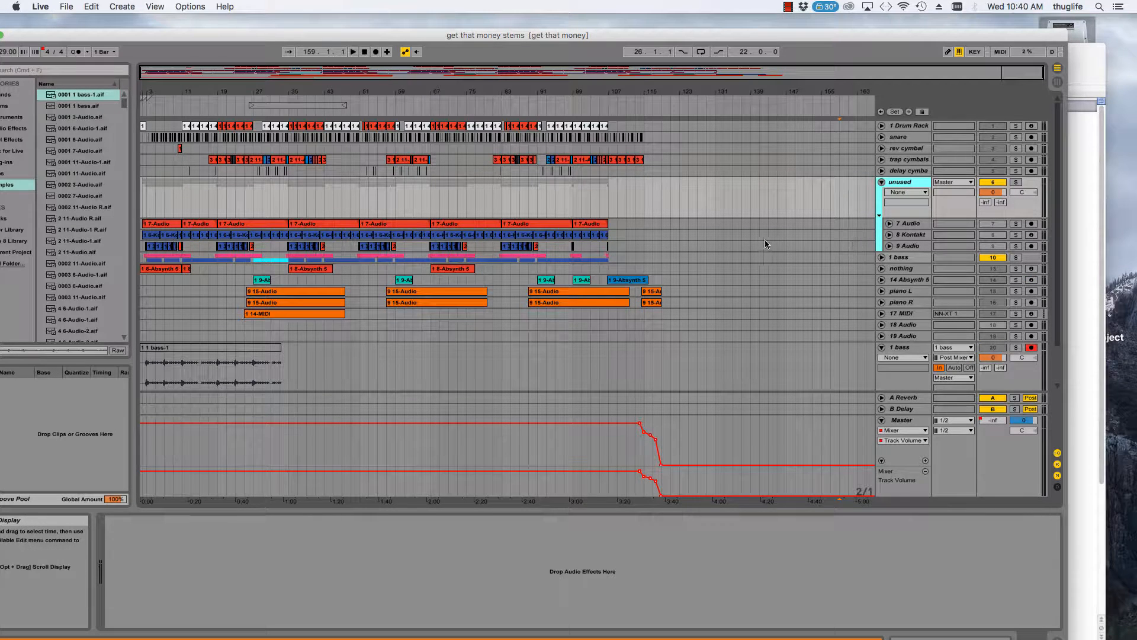
{"action": "scroll", "coordinate": [752, 238], "scroll_direction": "down", "scroll_amount": 1}
{"action": "scroll", "coordinate": [752, 236], "scroll_direction": "up", "scroll_amount": 1}
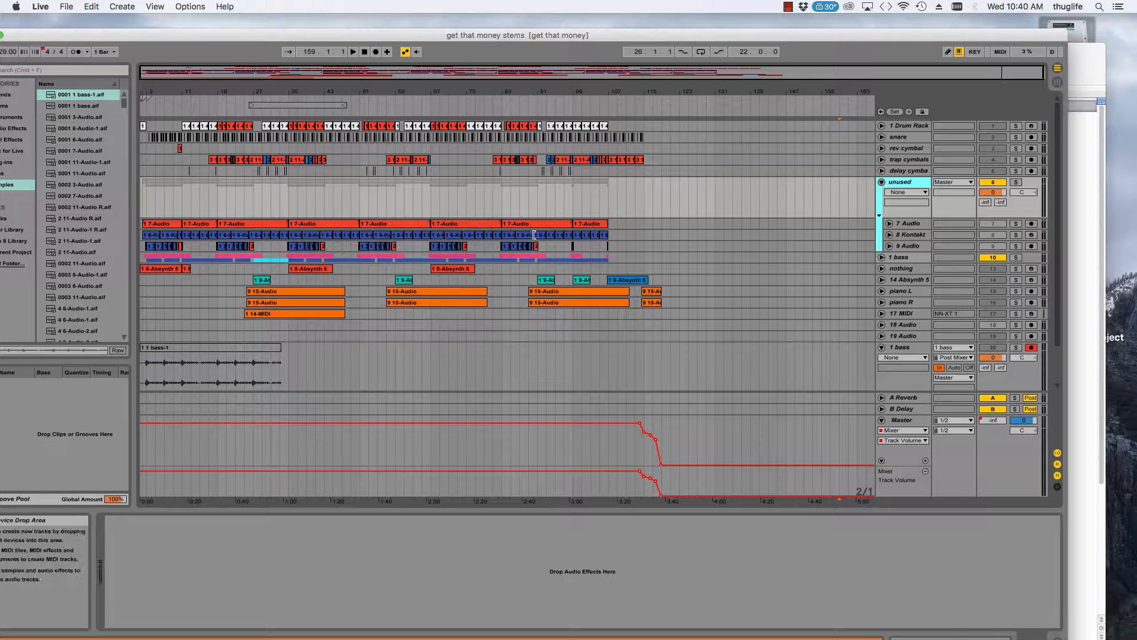
{"action": "left_click", "coordinate": [882, 182]}
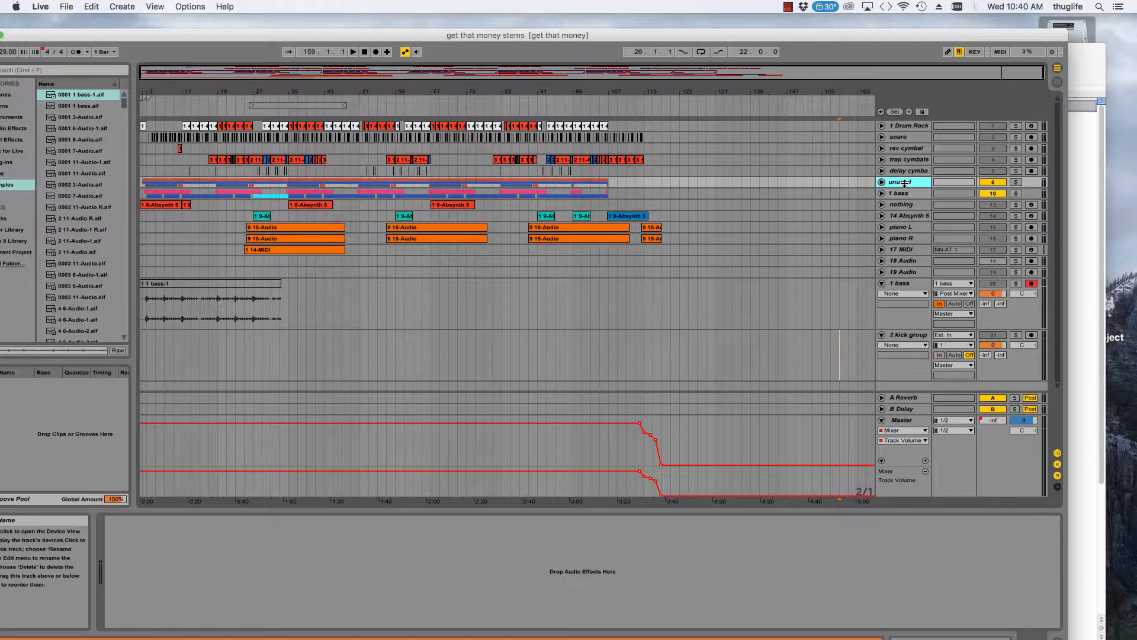
{"action": "left_click", "coordinate": [995, 185]}
- Deactivate the 1 bass group and turn off solo on its harp and untitled tracks
{"action": "left_click", "coordinate": [906, 193]}
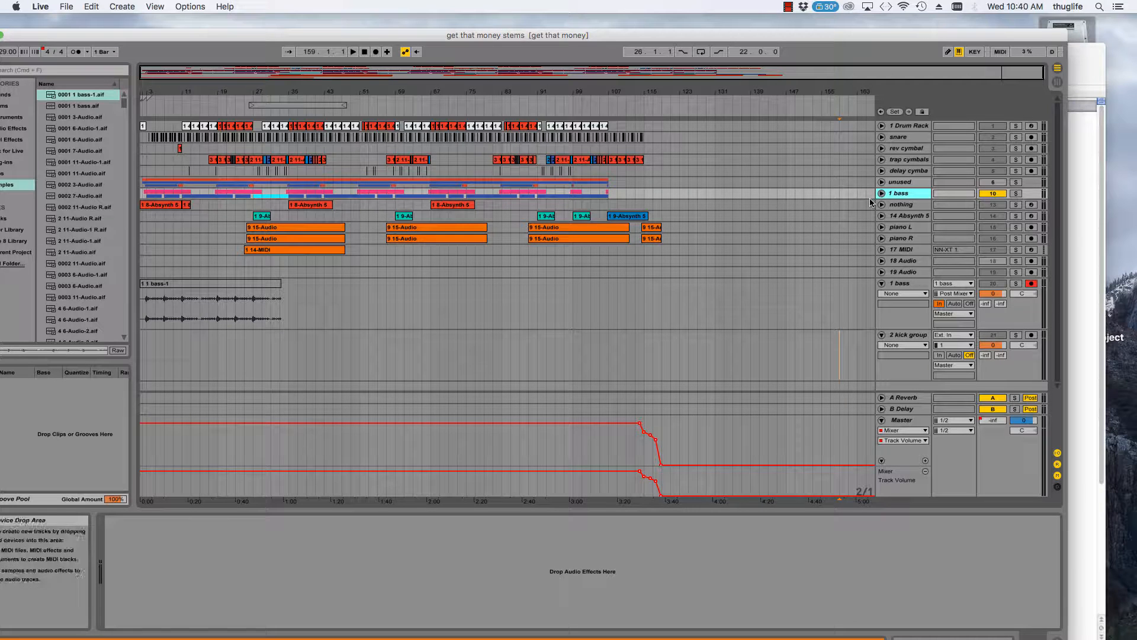
{"action": "left_click", "coordinate": [882, 194]}
{"action": "left_click", "coordinate": [881, 193]}
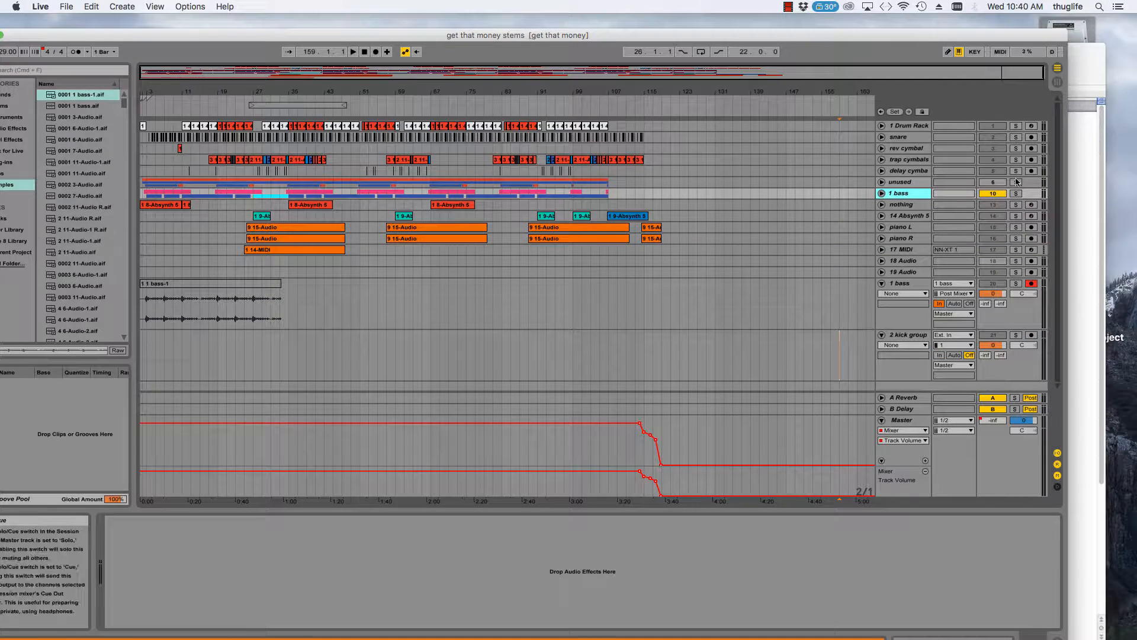
{"action": "left_click", "coordinate": [995, 194]}
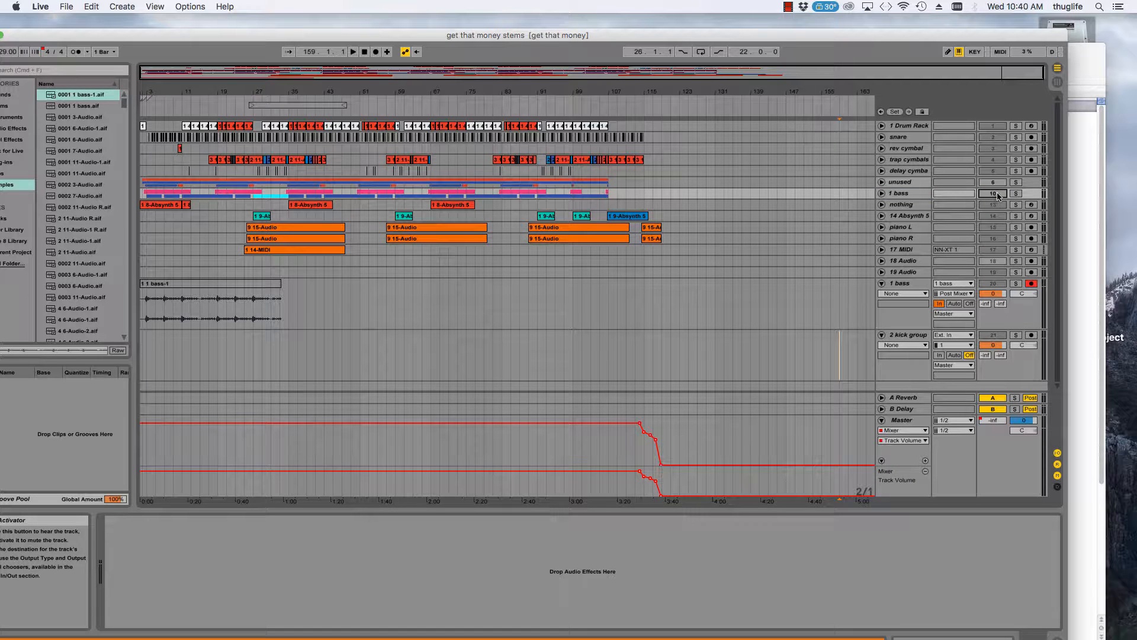
{"action": "left_click", "coordinate": [993, 194]}
{"action": "left_click", "coordinate": [882, 193]}
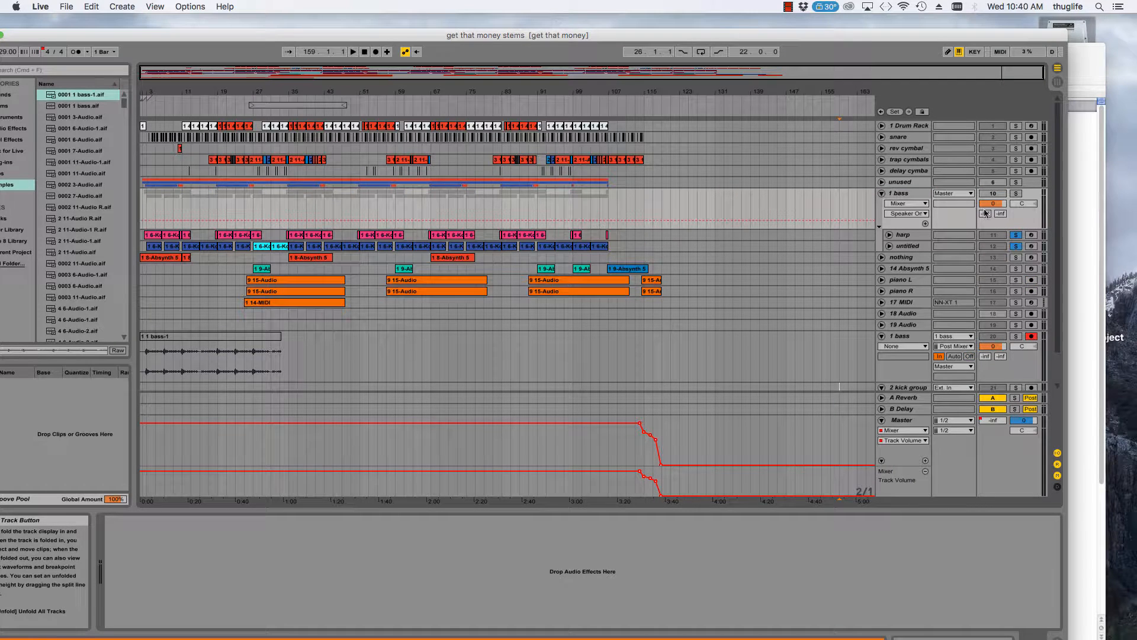
{"action": "left_click", "coordinate": [1015, 235]}
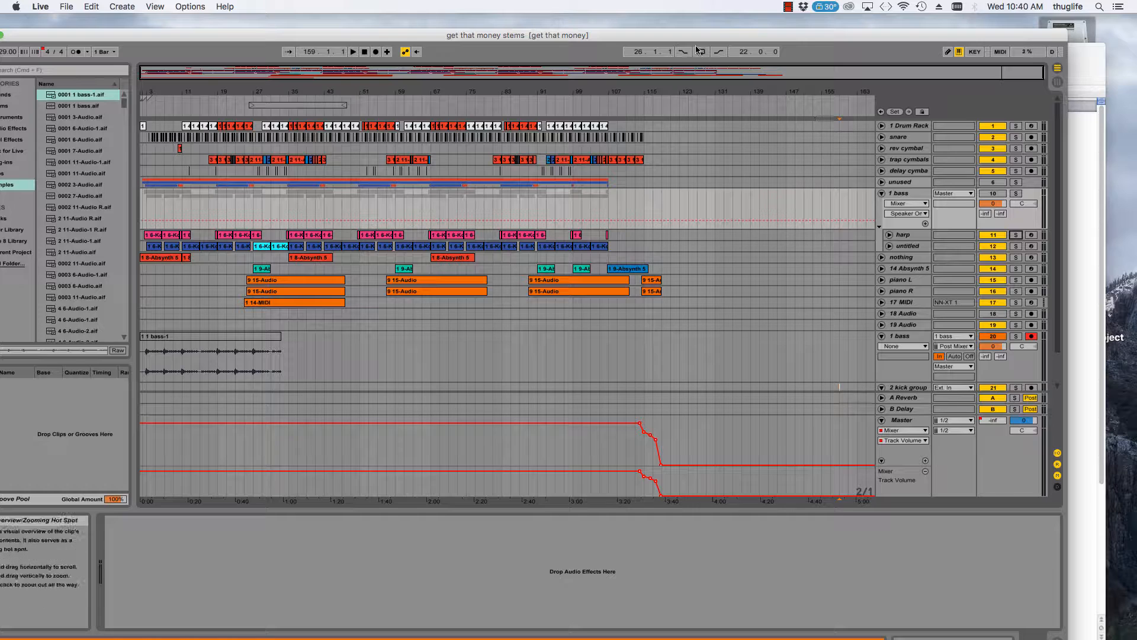
- Play the arrangement from the beginning to hear all active tracks
{"action": "left_click", "coordinate": [354, 52]}
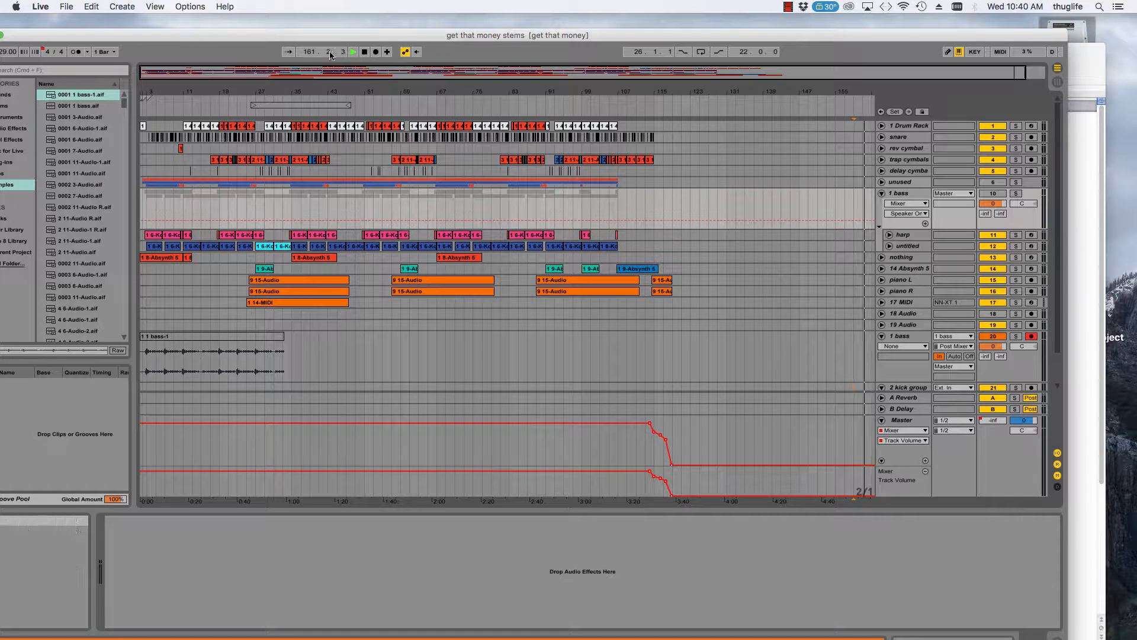
{"action": "key", "text": "Home"}
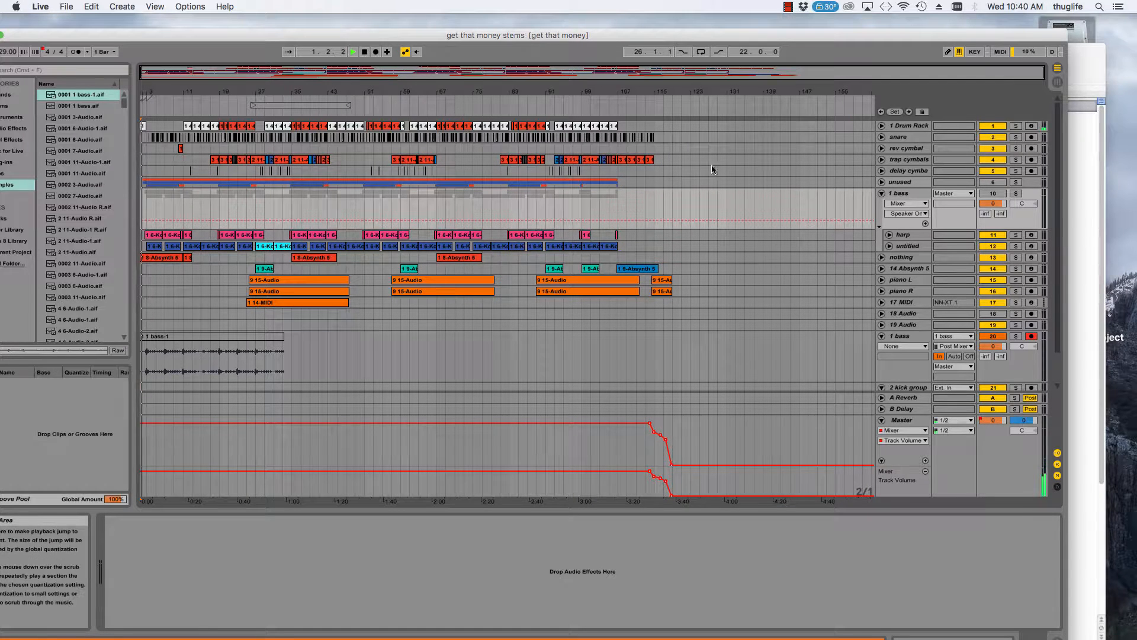
{"action": "left_click", "coordinate": [1097, 315]}
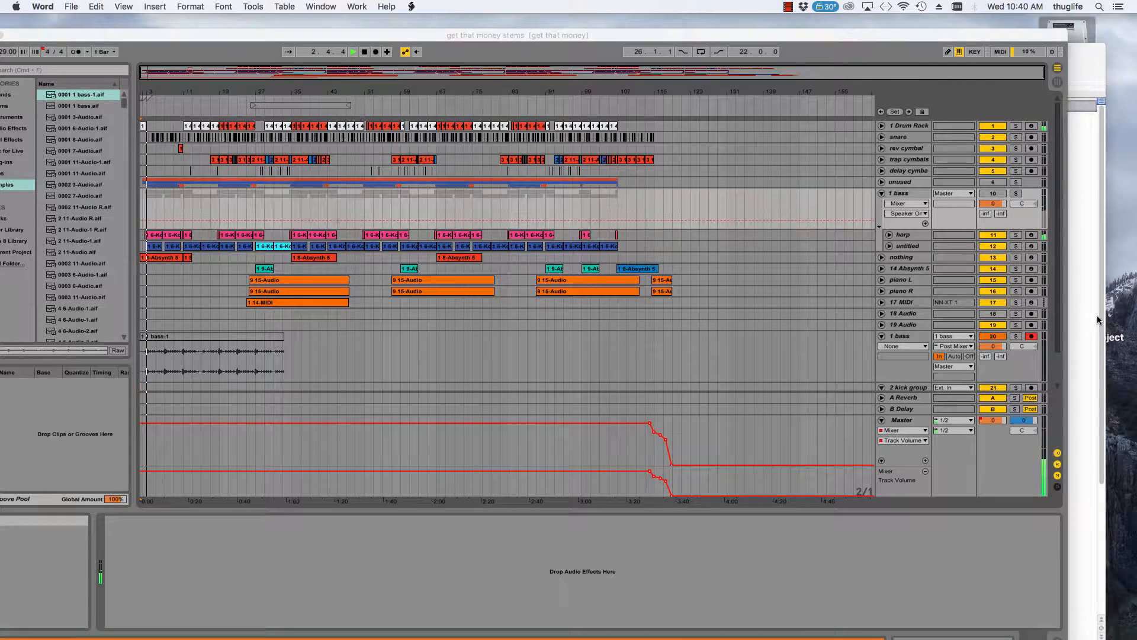
{"action": "left_click", "coordinate": [556, 269]}
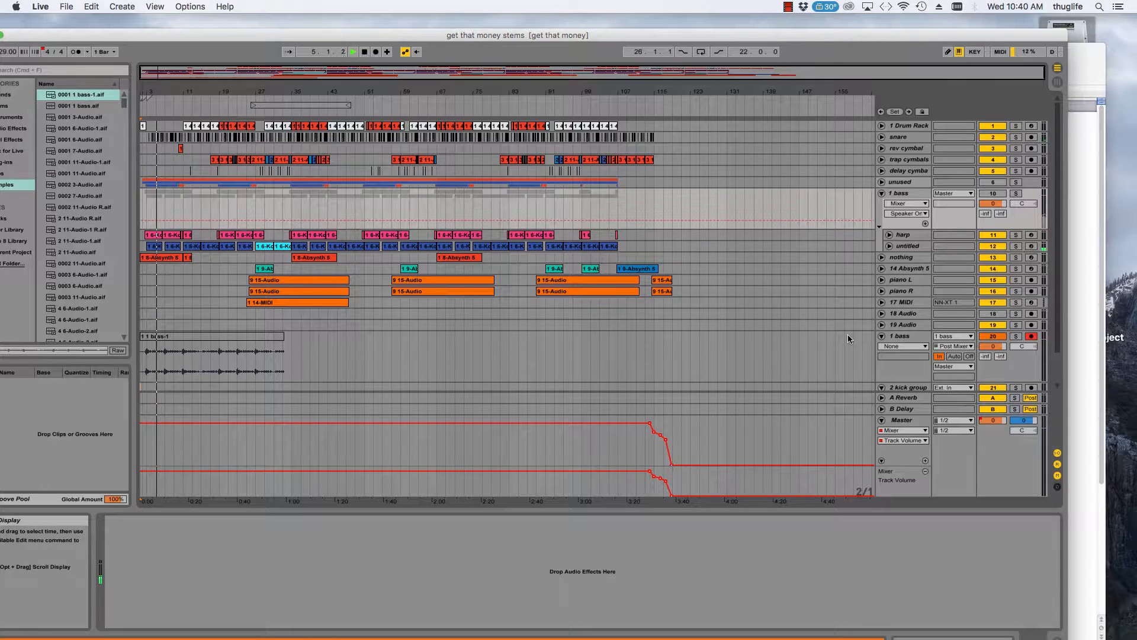
- Deactivate the recorded 1 bass audio track and reactivate the original 1 bass group
{"action": "scroll", "coordinate": [847, 334], "scroll_direction": "down", "scroll_amount": 3}
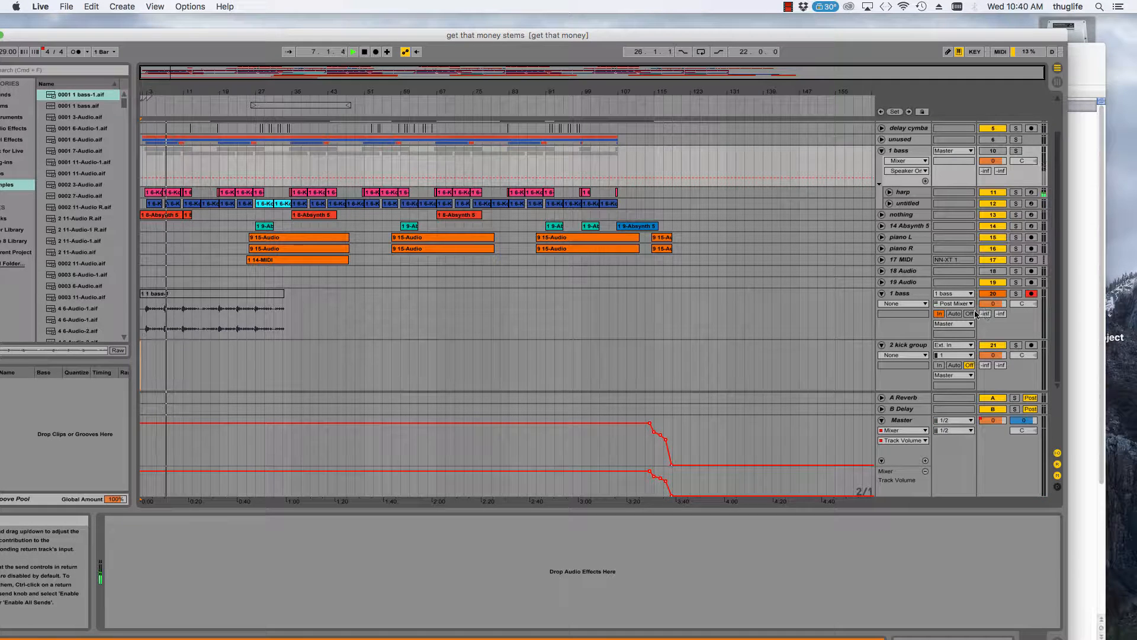
{"action": "left_click", "coordinate": [992, 293]}
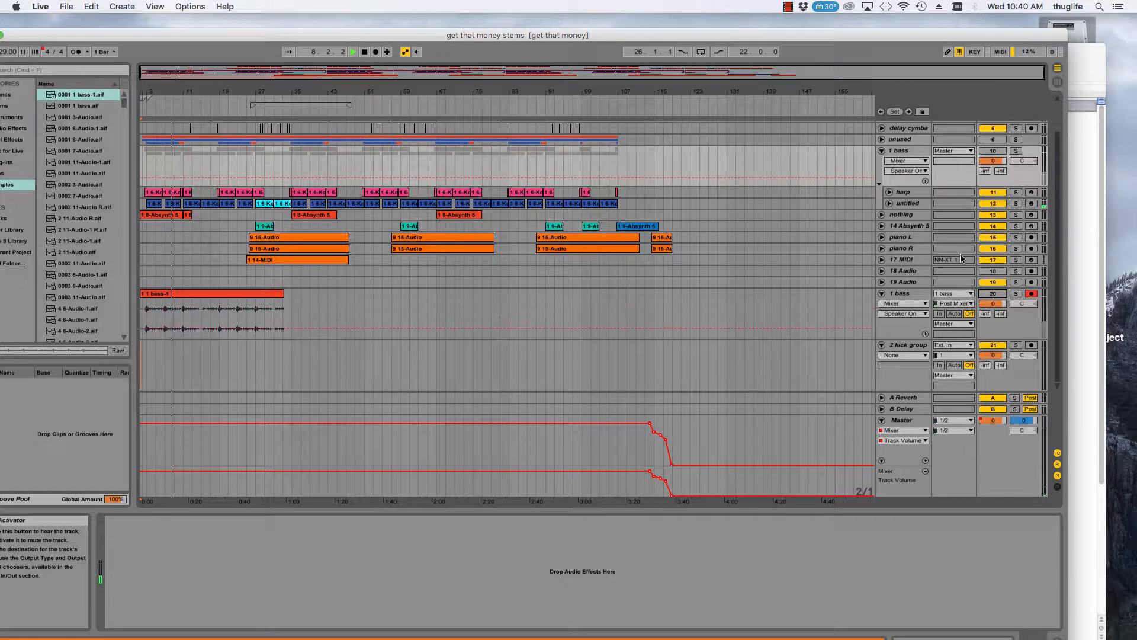
{"action": "scroll", "coordinate": [960, 249], "scroll_direction": "up", "scroll_amount": 1}
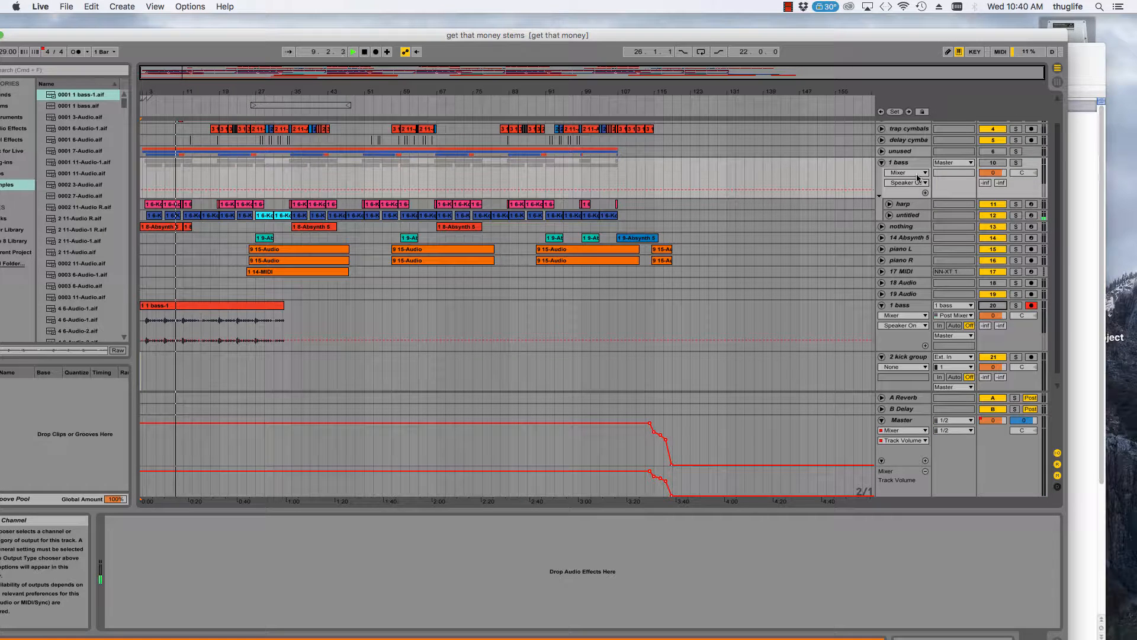
{"action": "left_click", "coordinate": [993, 162]}
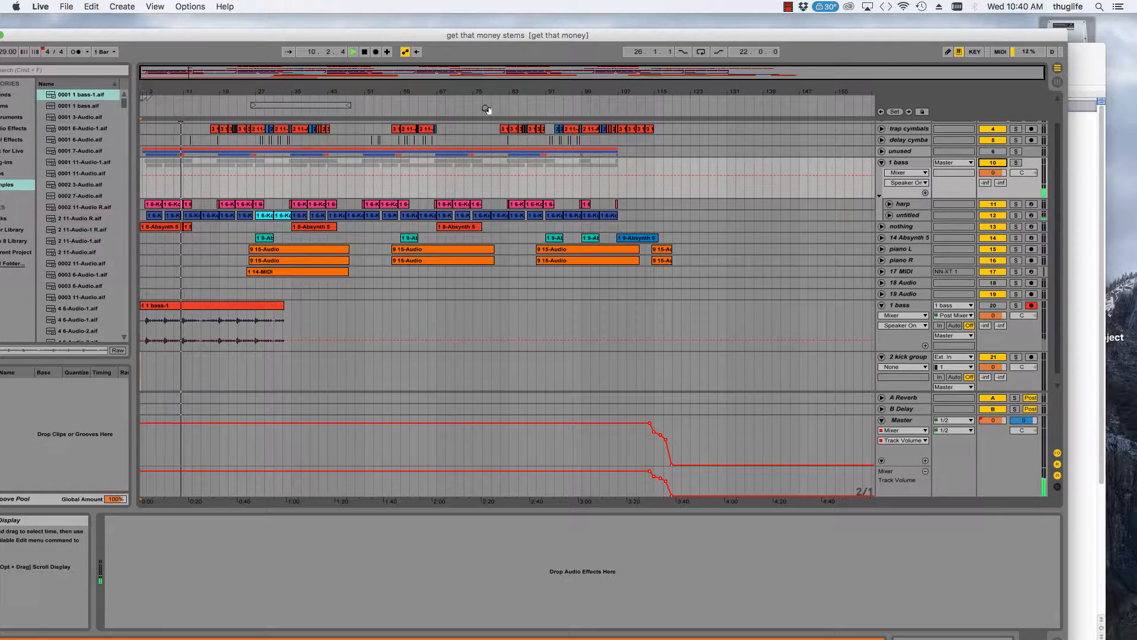
- Restart playback from the beginning and look over the tracks while listening with the bass group active
{"action": "key", "text": "space"}
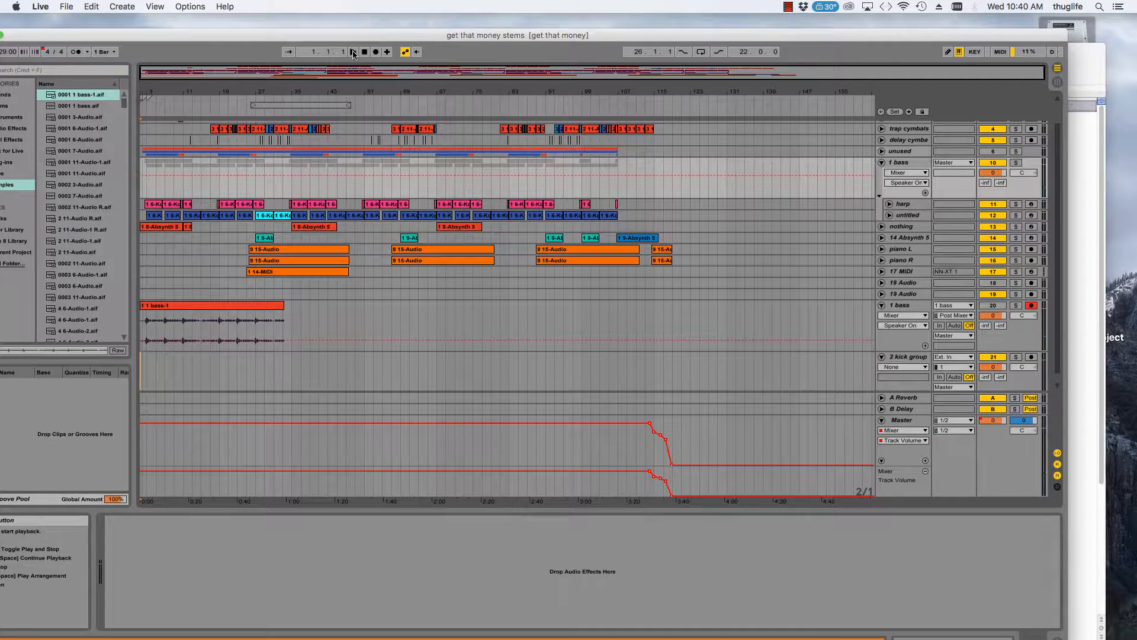
{"action": "left_click", "coordinate": [353, 52]}
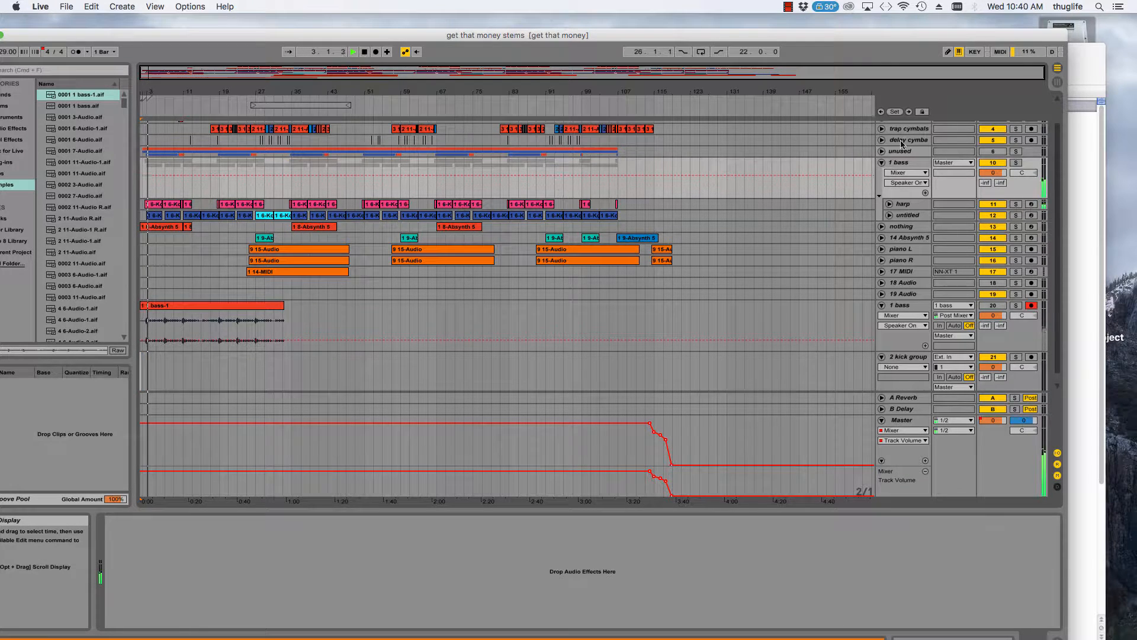
{"action": "scroll", "coordinate": [687, 225], "scroll_direction": "up", "scroll_amount": 1}
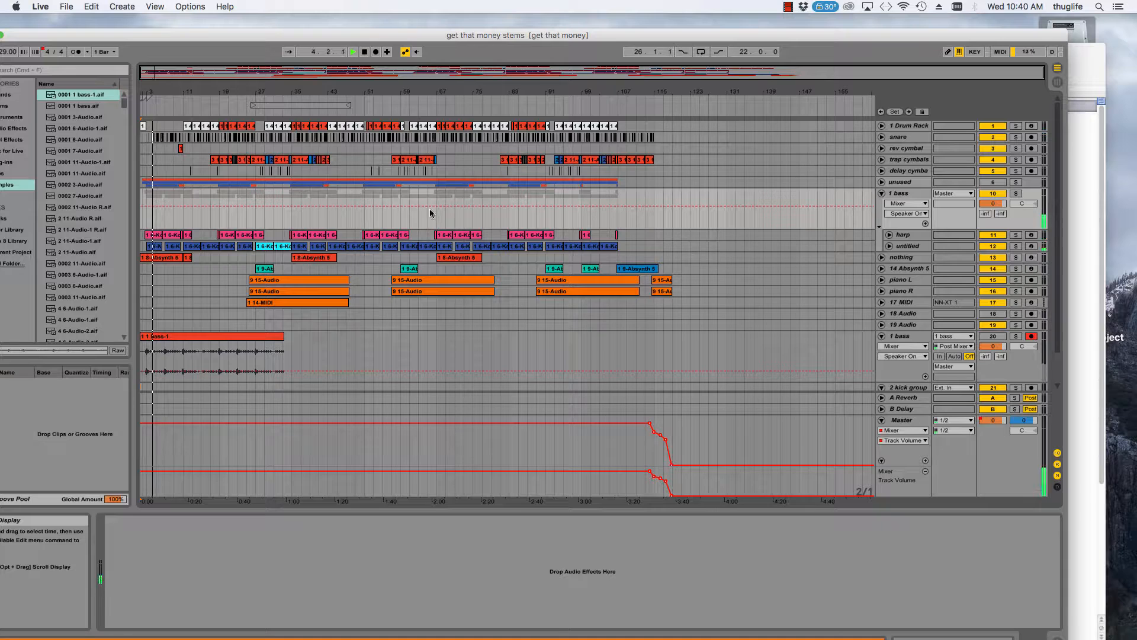
{"action": "scroll", "coordinate": [759, 233], "scroll_direction": "down", "scroll_amount": 1}
{"action": "scroll", "coordinate": [614, 233], "scroll_direction": "up", "scroll_amount": 1}
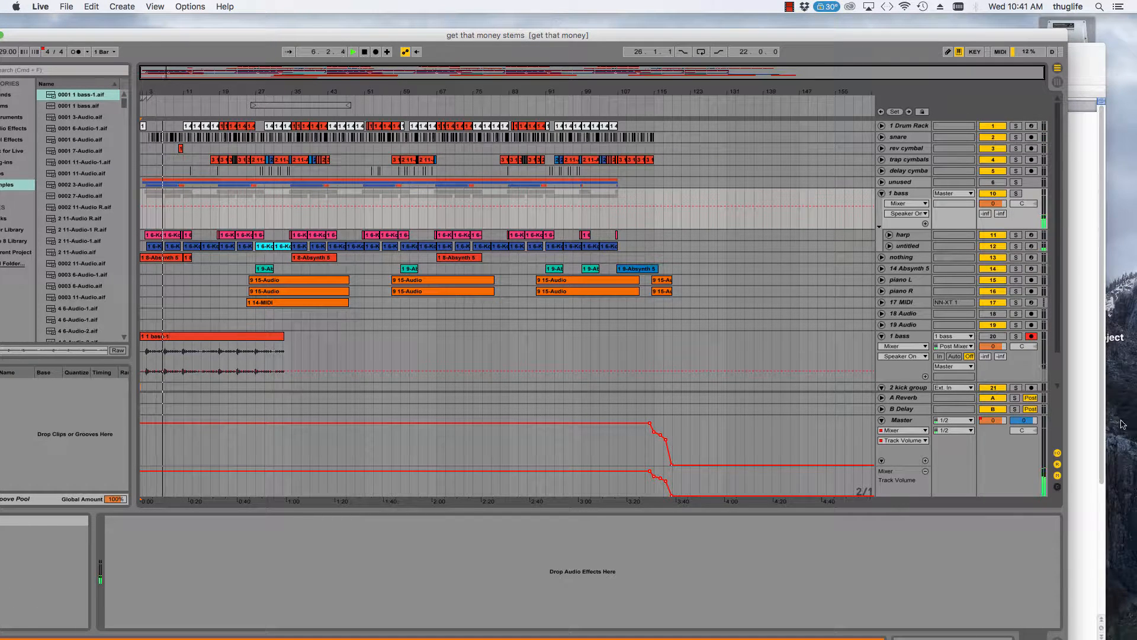
- Check the stem list in Word's track outs.docx, then return to Ableton Live and solo the 1 Drum Rack track
{"action": "key", "text": "super+Tab"}
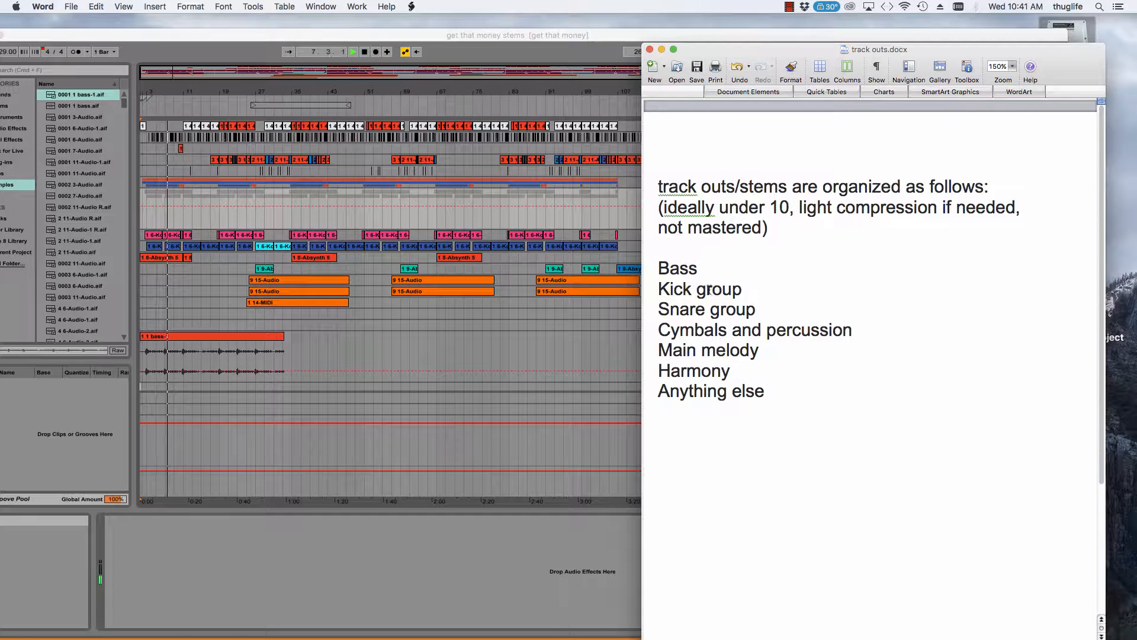
{"action": "key", "text": "super+Tab"}
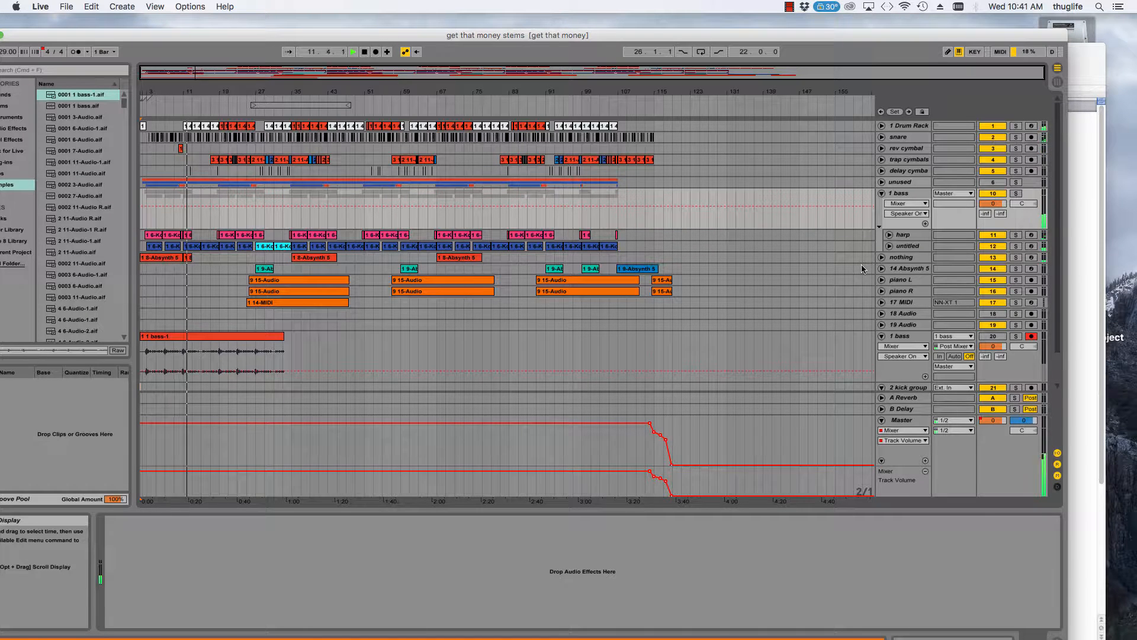
{"action": "left_click", "coordinate": [903, 127]}
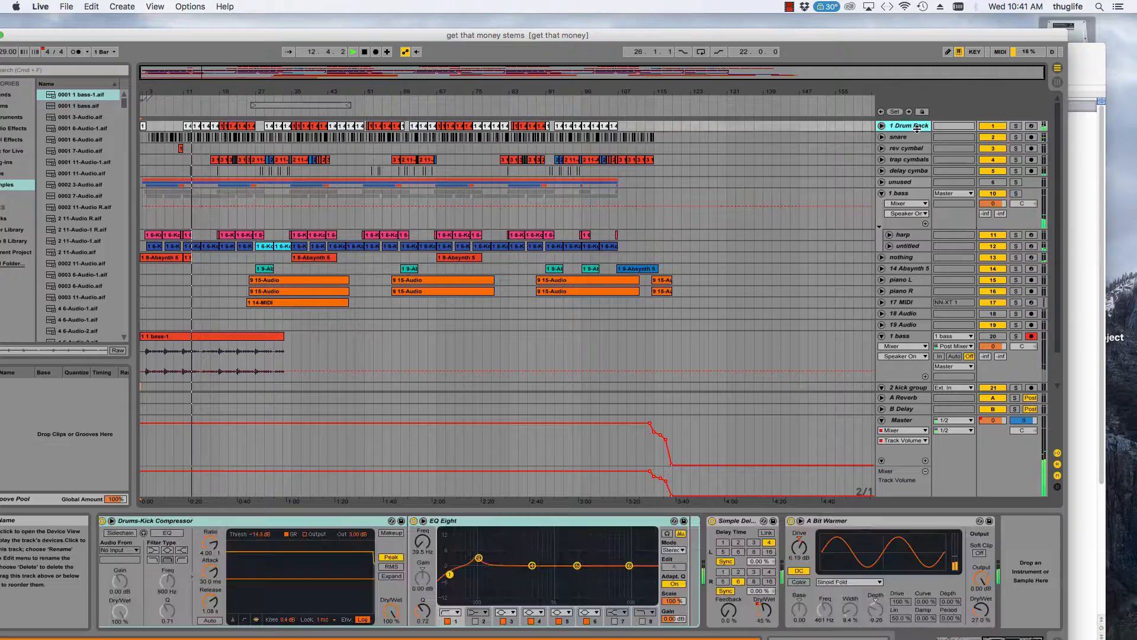
{"action": "left_click", "coordinate": [1016, 126]}
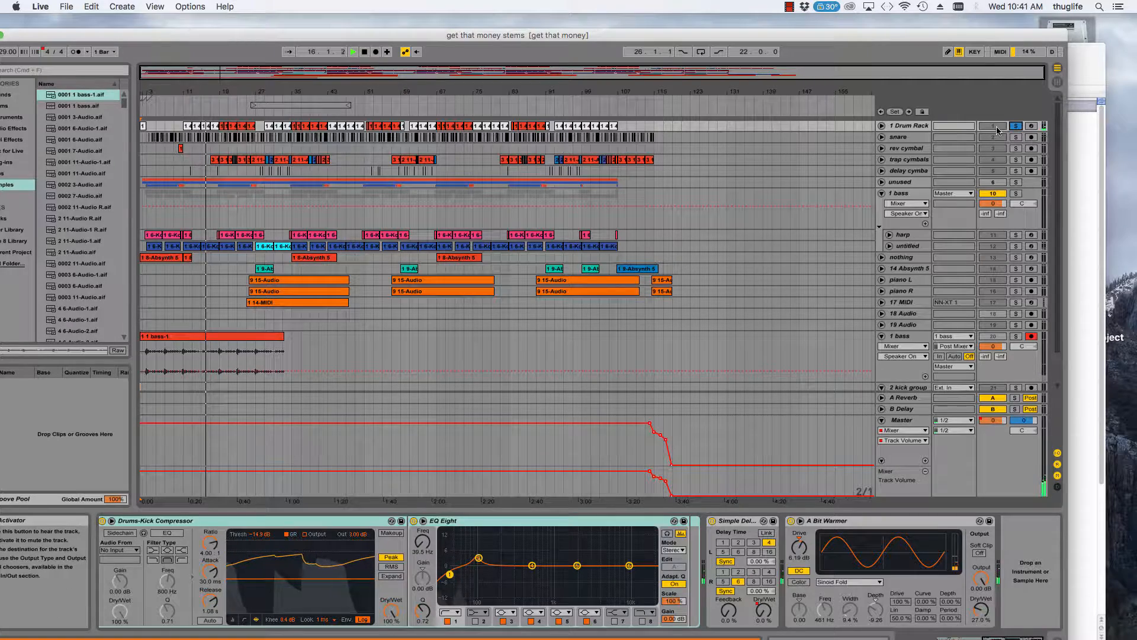
- Deactivate the two 4 6-Audio chains on either side of Hihat-606 in the 1 Drum Rack, and stop playback at the song start
{"action": "left_click", "coordinate": [881, 126]}
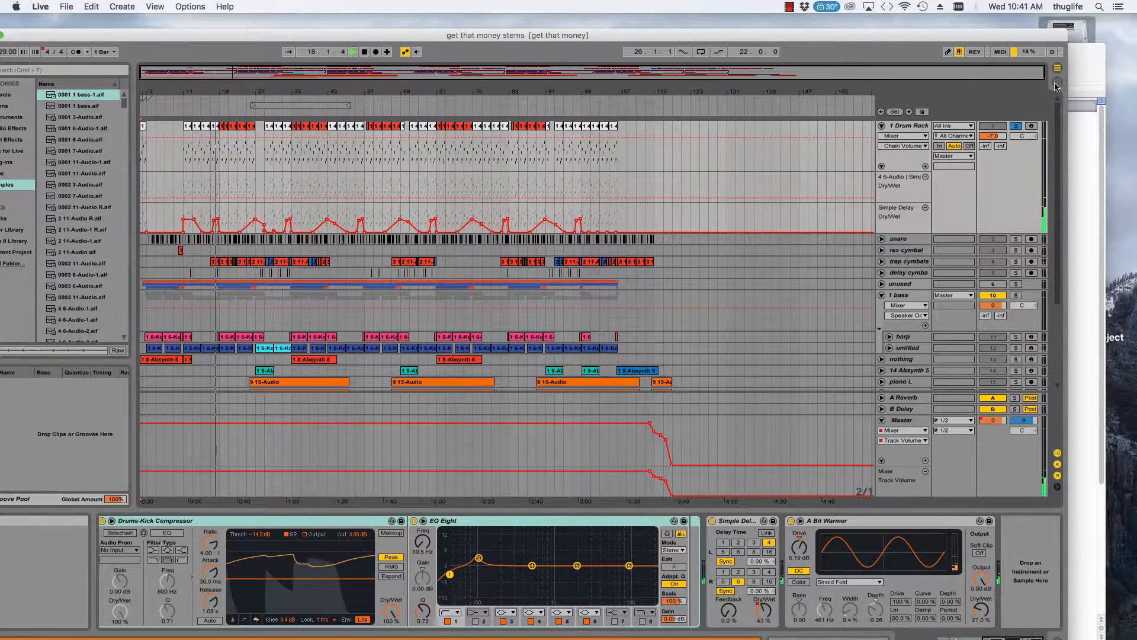
{"action": "key", "text": "Tab"}
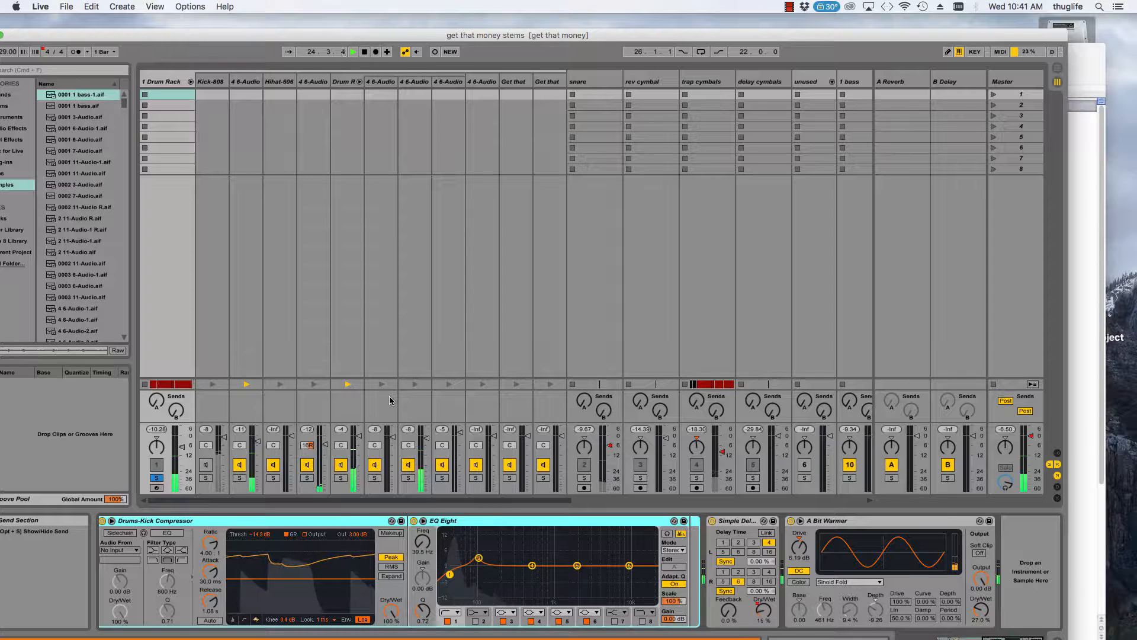
{"action": "left_click", "coordinate": [307, 464]}
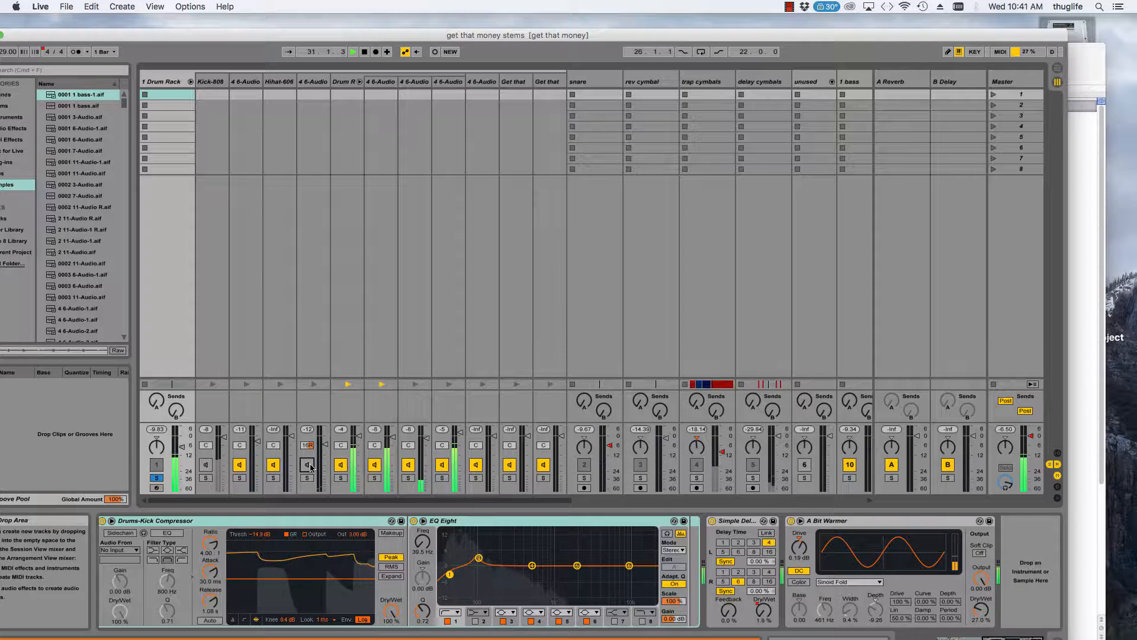
{"action": "left_click", "coordinate": [1057, 68]}
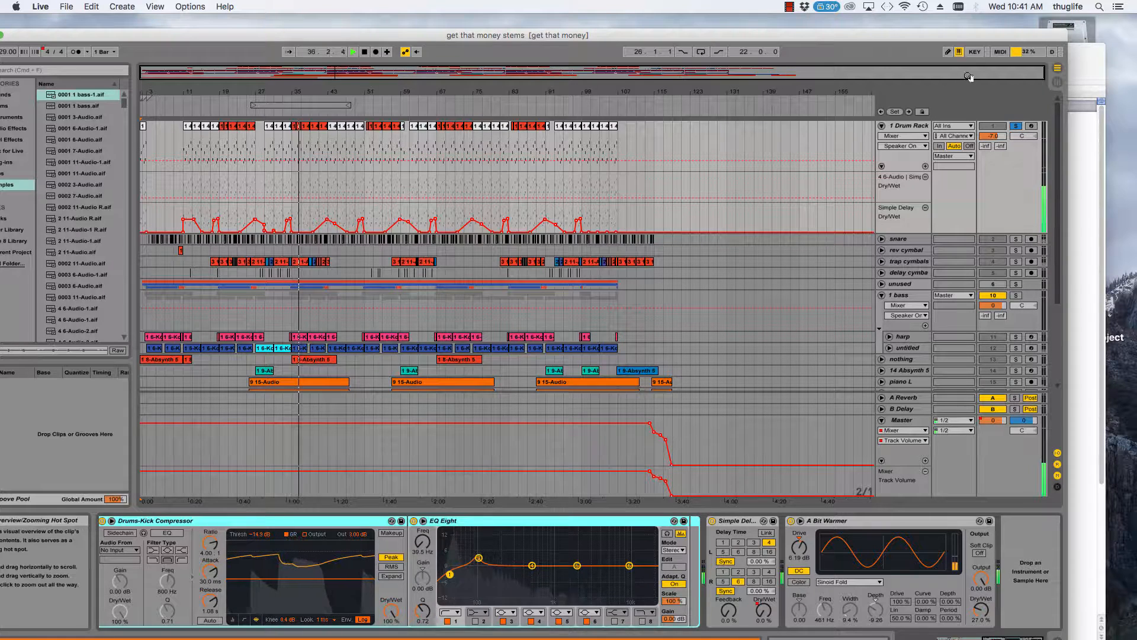
{"action": "key", "text": "Tab"}
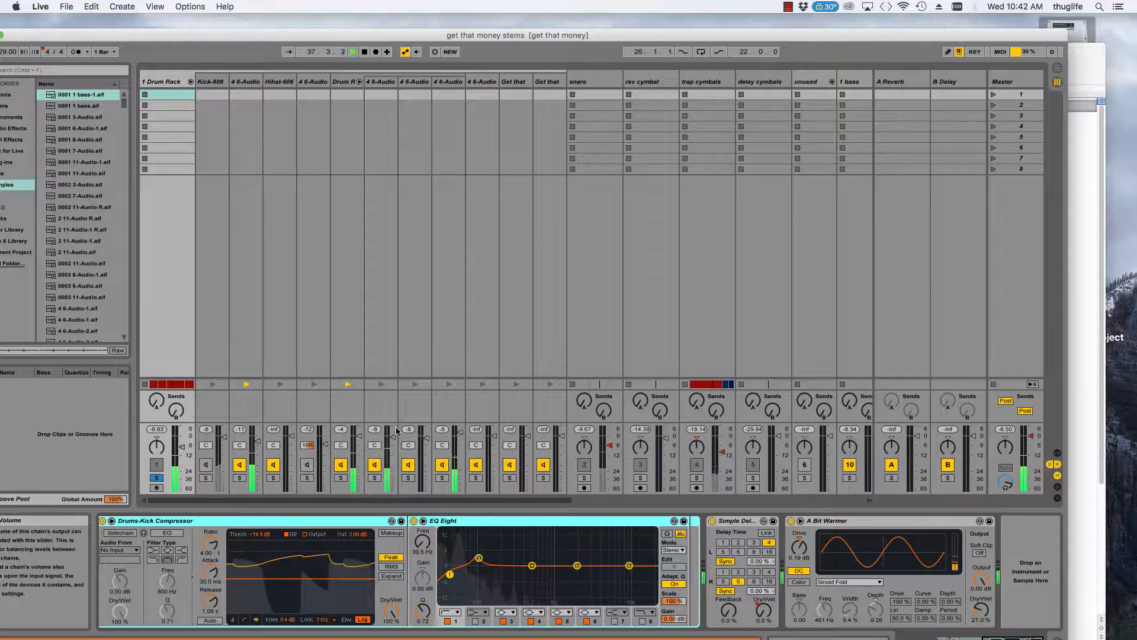
{"action": "left_click", "coordinate": [240, 465]}
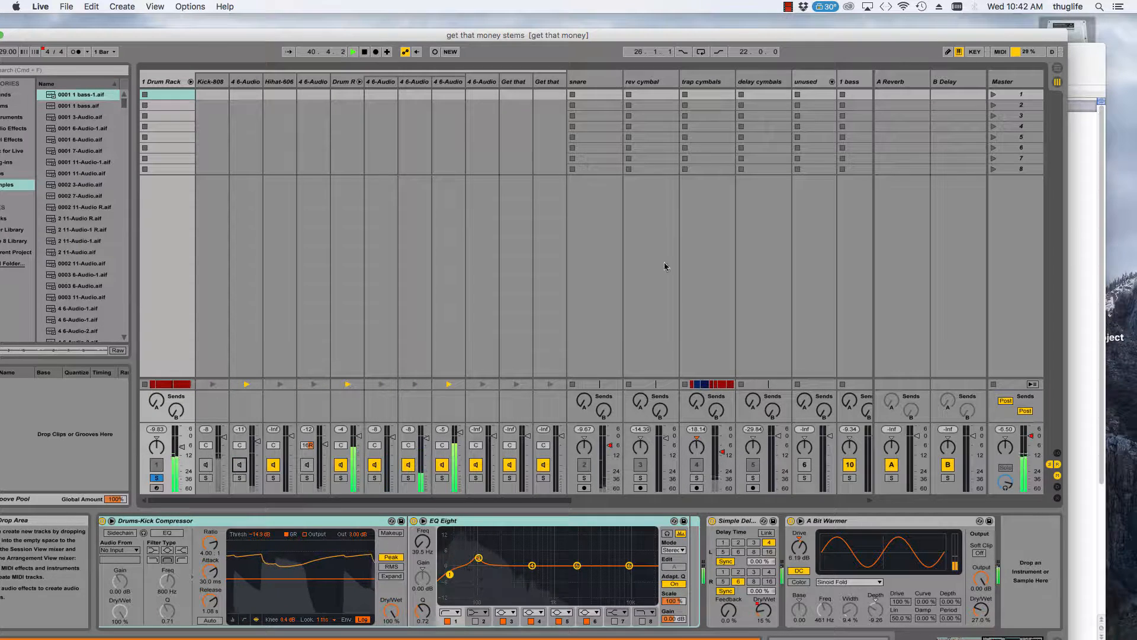
{"action": "left_click", "coordinate": [1056, 69]}
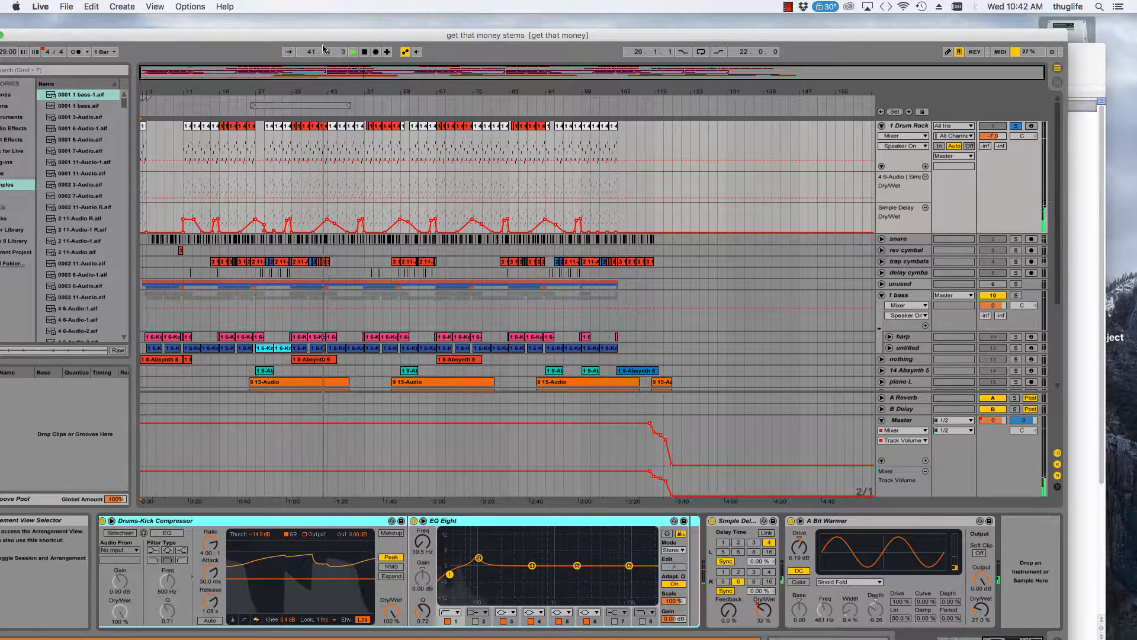
{"action": "double_click", "coordinate": [364, 52]}
- Compare the arrangement's tracks with the stem list in Word's track outs.docx, and return to Ableton Live
{"action": "scroll", "coordinate": [607, 226], "scroll_direction": "down", "scroll_amount": 3}
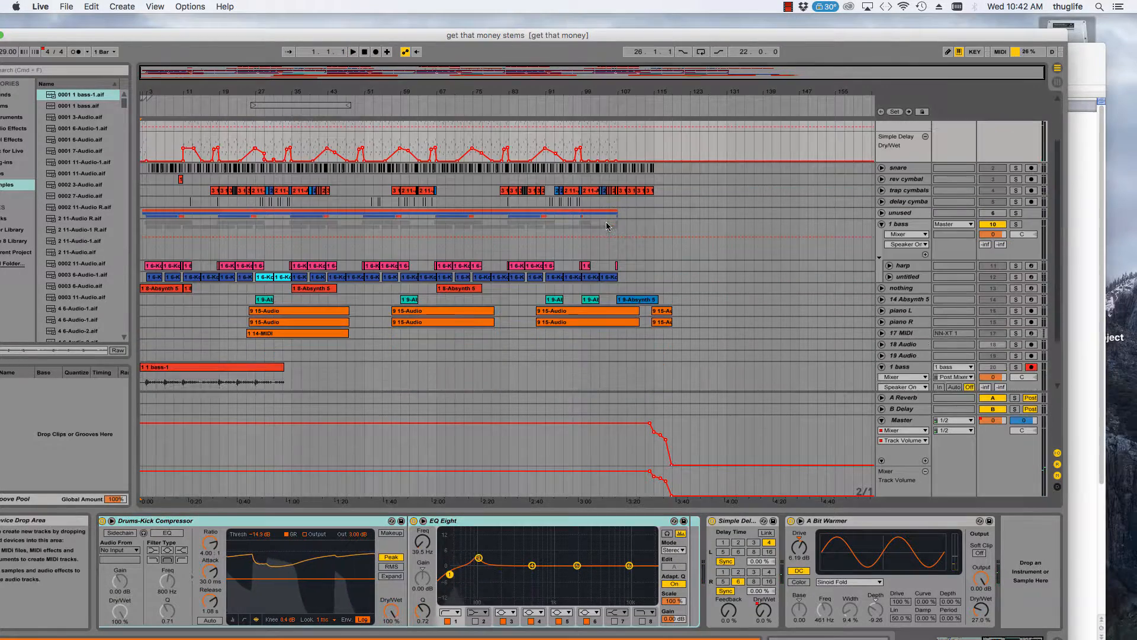
{"action": "scroll", "coordinate": [607, 224], "scroll_direction": "down", "scroll_amount": 3}
{"action": "scroll", "coordinate": [607, 224], "scroll_direction": "up", "scroll_amount": 6}
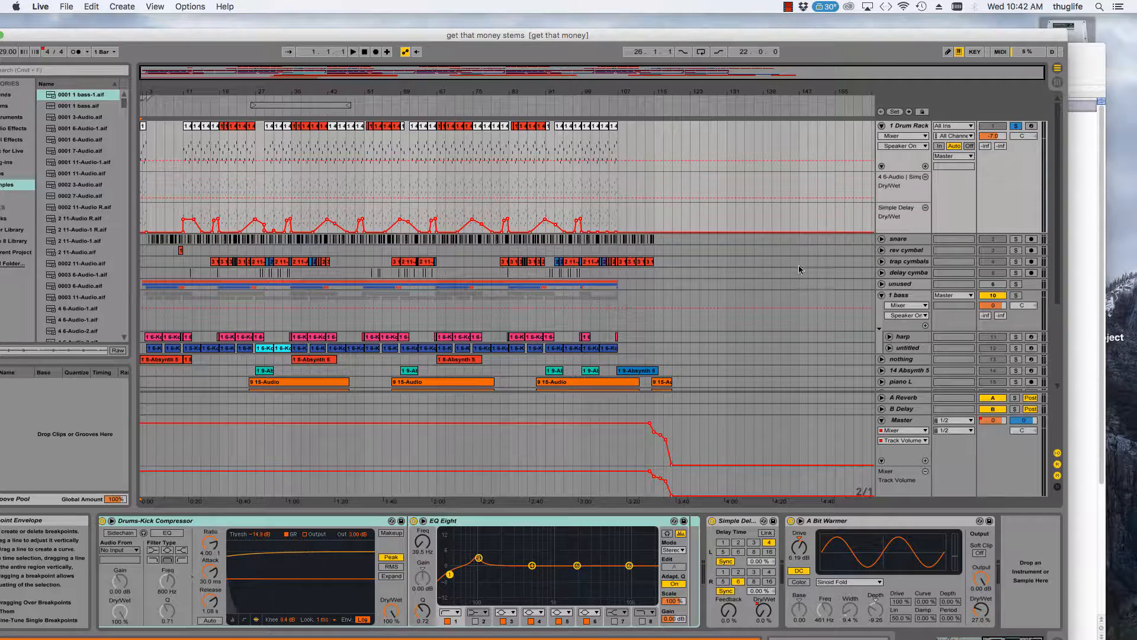
{"action": "scroll", "coordinate": [799, 276], "scroll_direction": "down", "scroll_amount": 1}
{"action": "scroll", "coordinate": [799, 276], "scroll_direction": "down", "scroll_amount": 2}
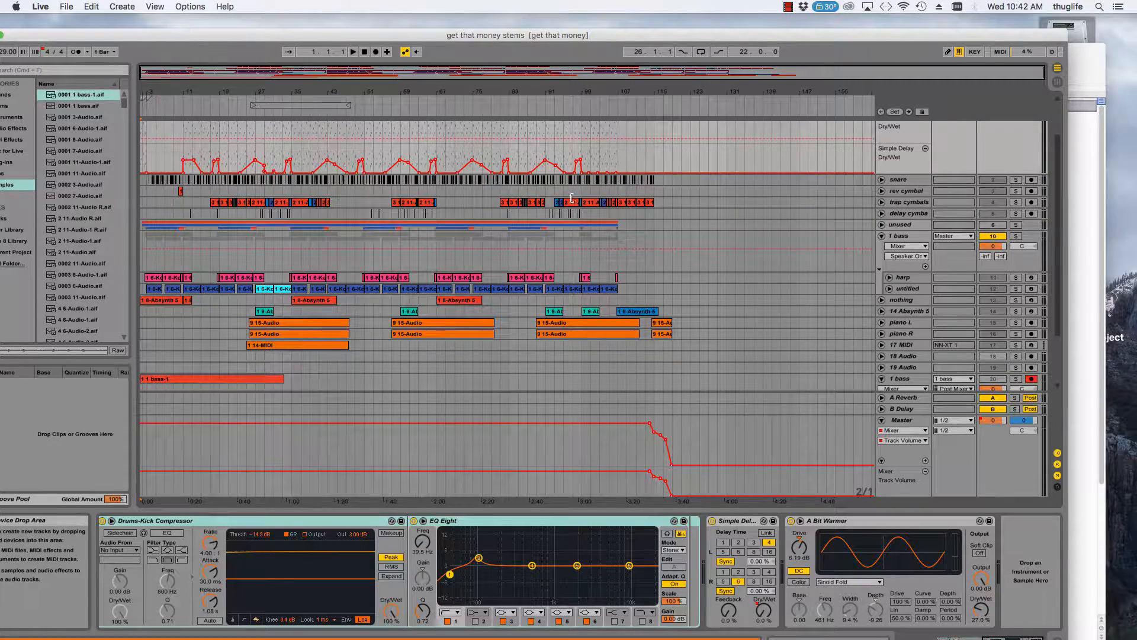
{"action": "left_click", "coordinate": [1097, 183]}
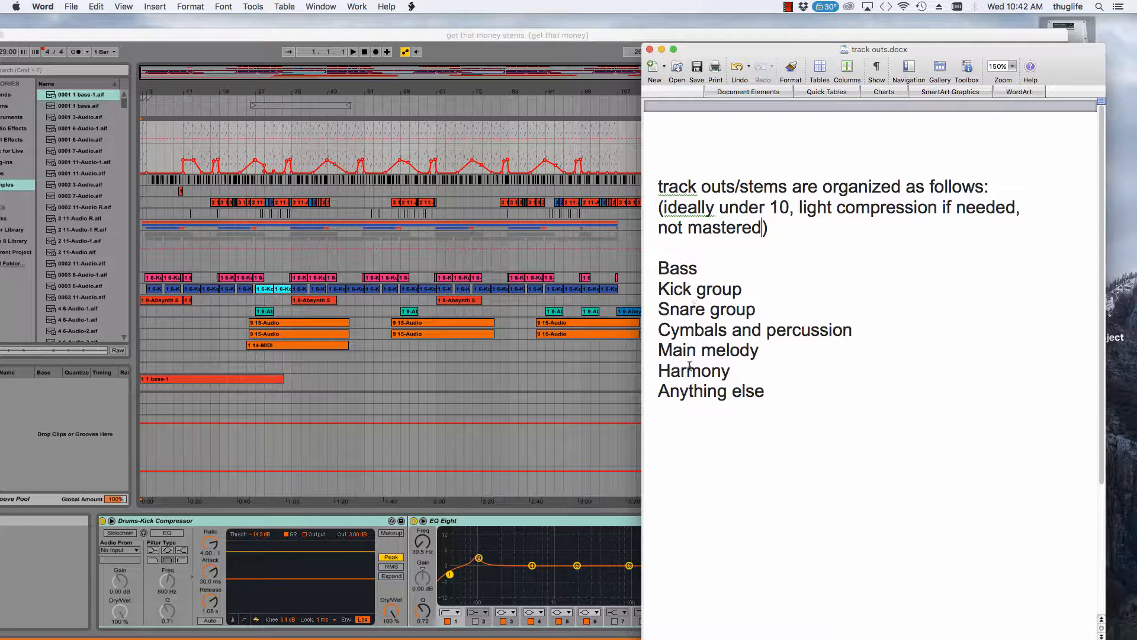
{"action": "scroll", "coordinate": [539, 276], "scroll_direction": "up", "scroll_amount": 3}
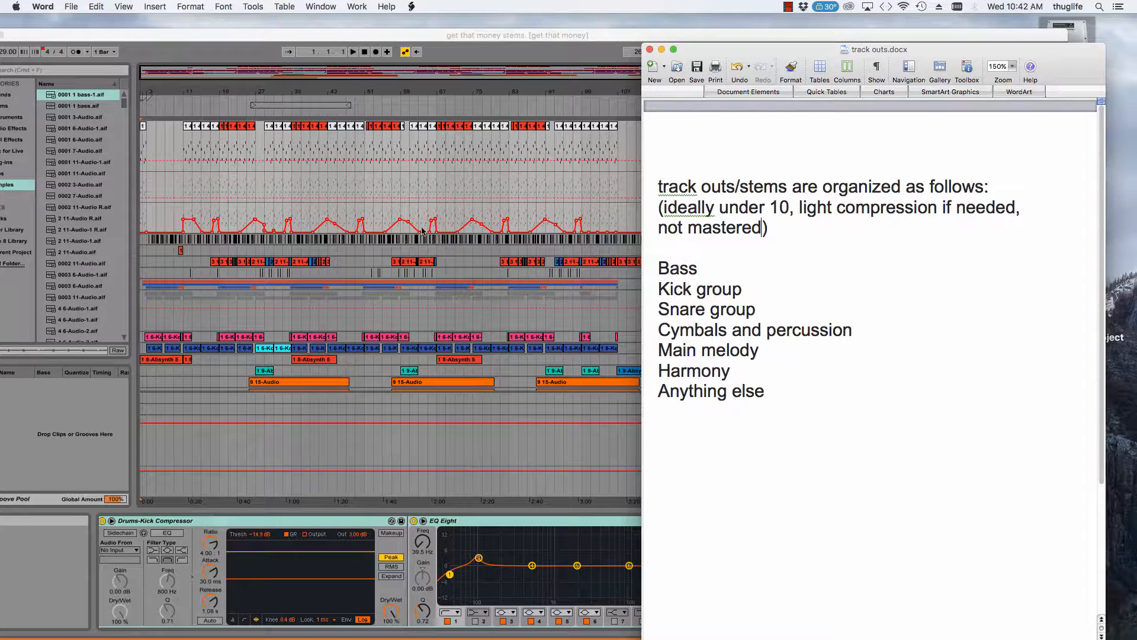
{"action": "left_click", "coordinate": [319, 77]}
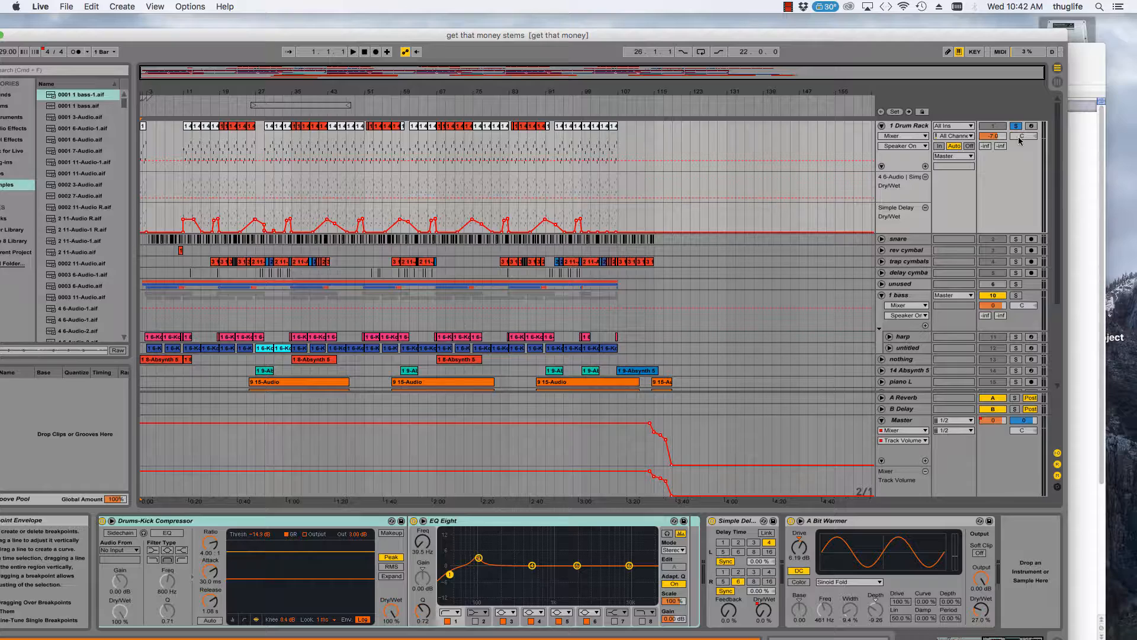
- Set the 2 kick group track's audio input to 1-Drum Rack, arm it for recording and set its monitoring to In
{"action": "scroll", "coordinate": [886, 199], "scroll_direction": "down", "scroll_amount": 5}
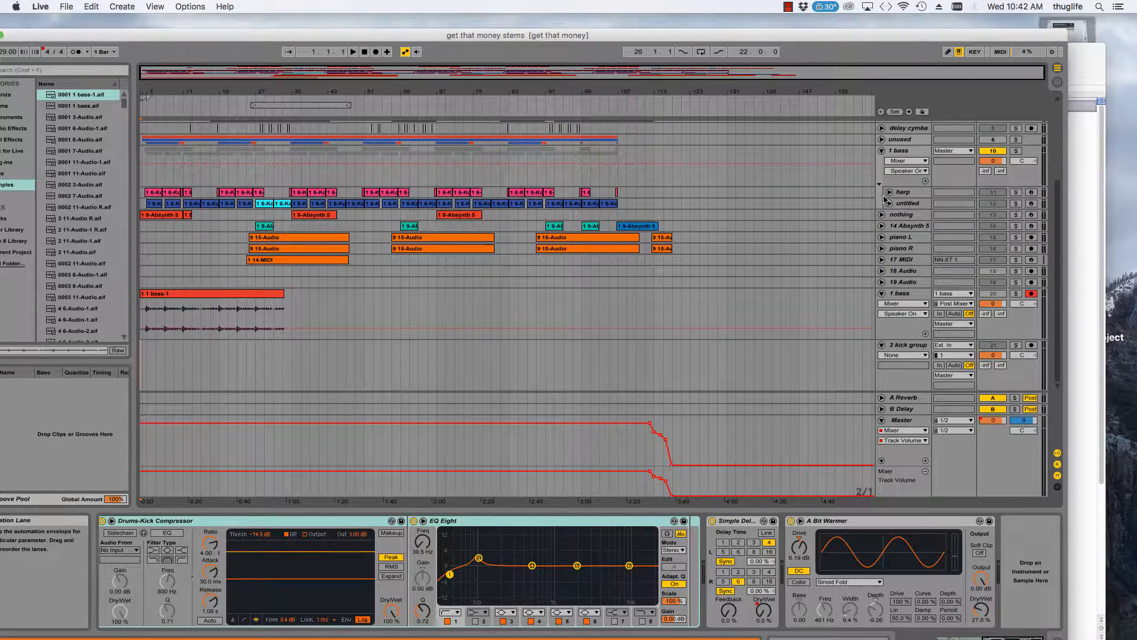
{"action": "left_click", "coordinate": [911, 365]}
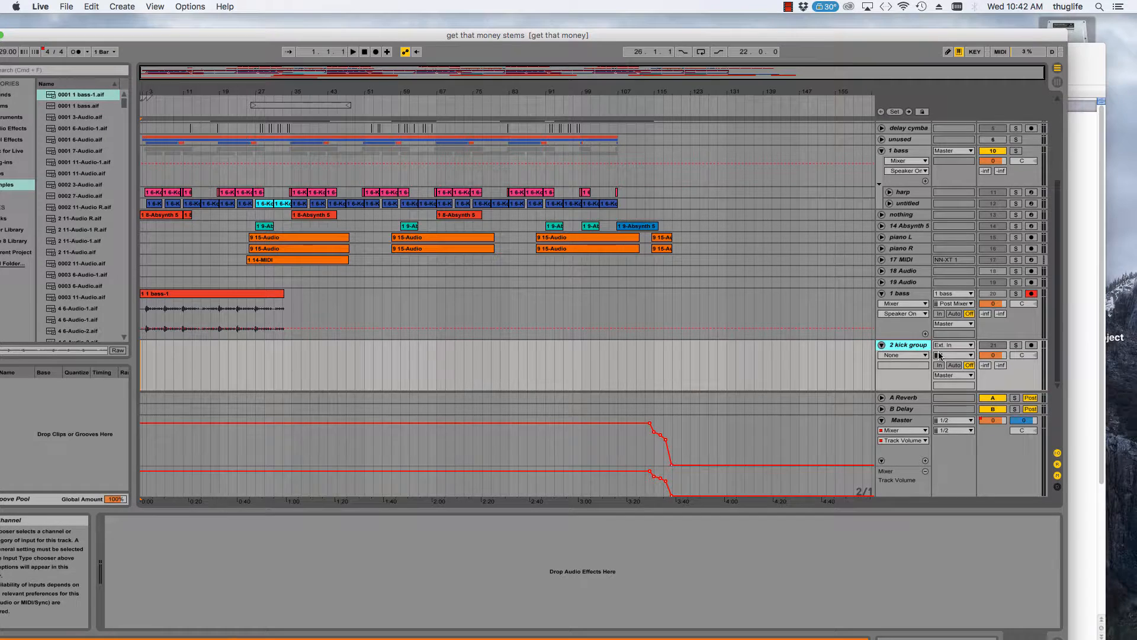
{"action": "scroll", "coordinate": [915, 358], "scroll_direction": "up", "scroll_amount": 5}
{"action": "scroll", "coordinate": [917, 354], "scroll_direction": "down", "scroll_amount": 5}
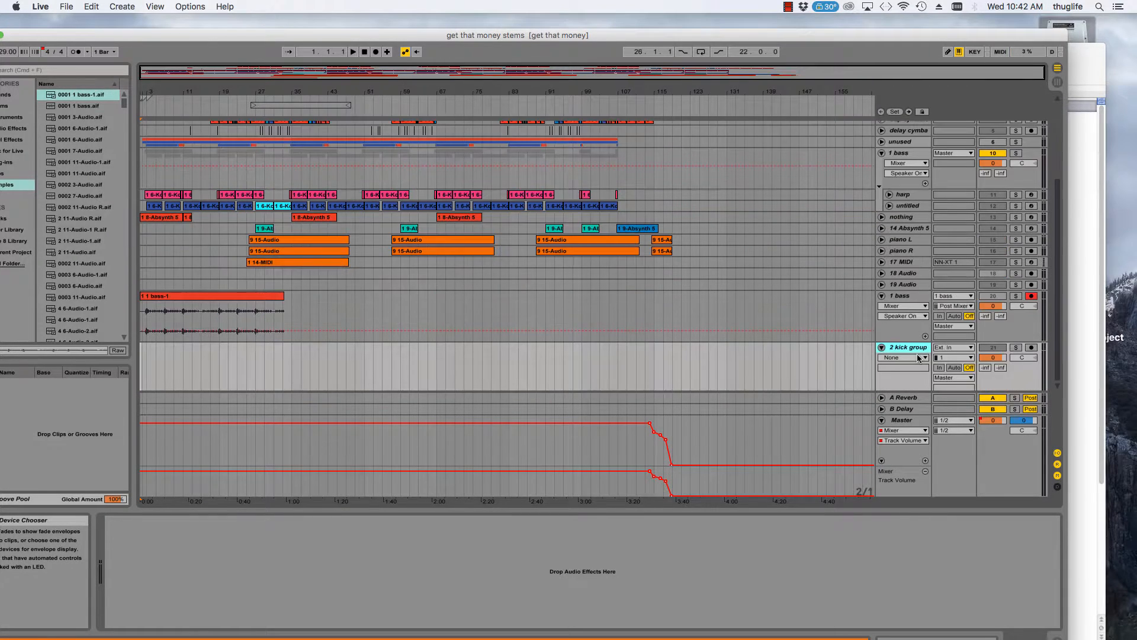
{"action": "left_click", "coordinate": [970, 345]}
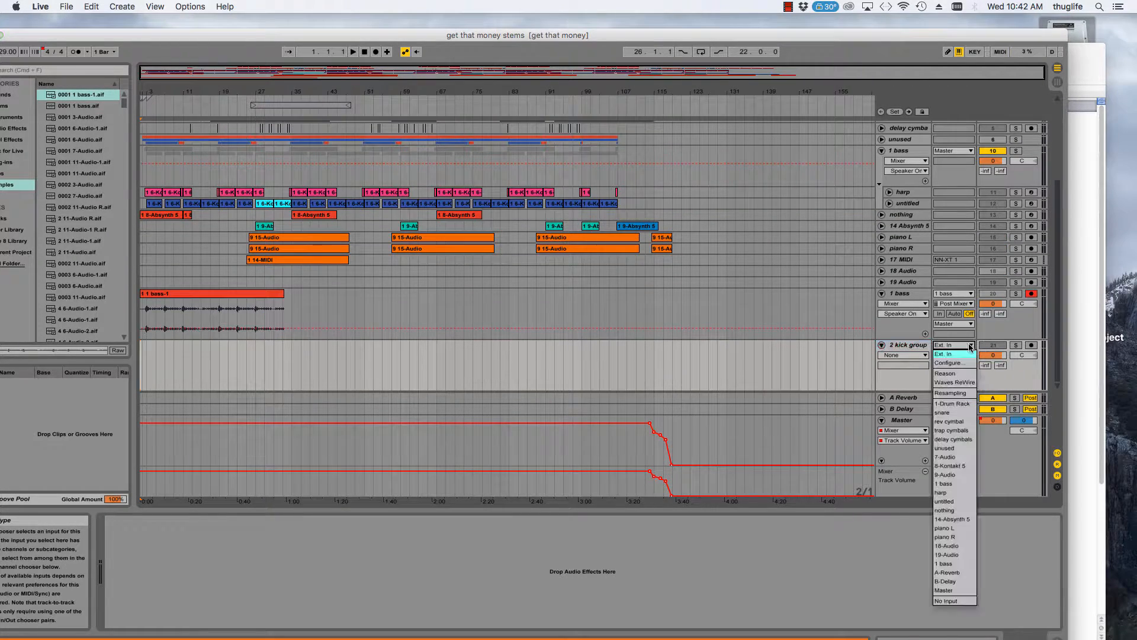
{"action": "left_click", "coordinate": [966, 403]}
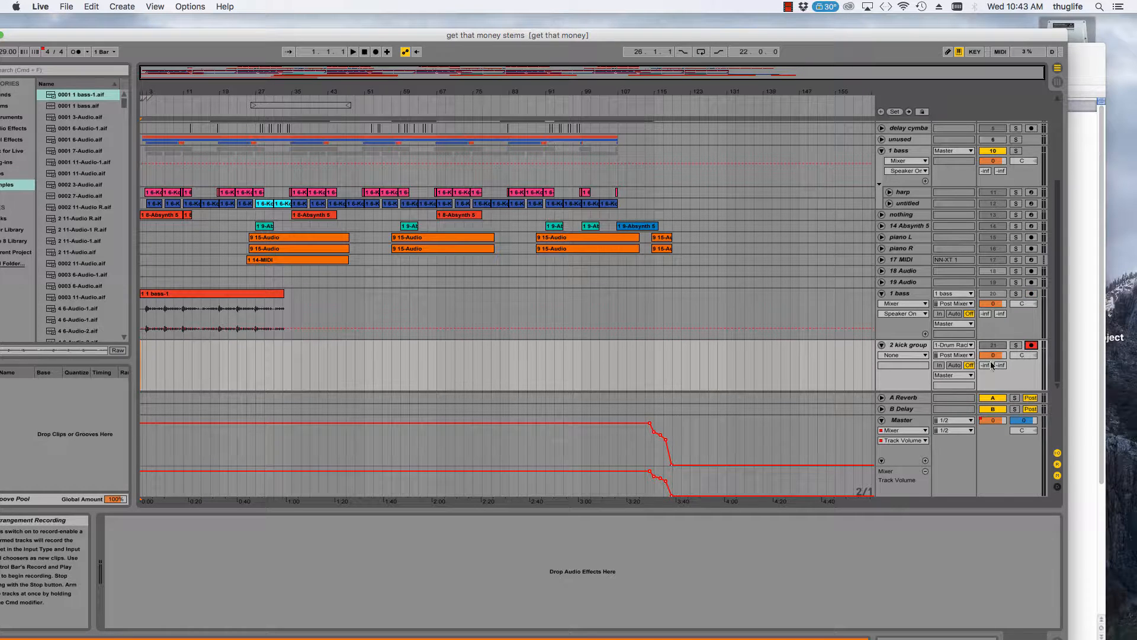
{"action": "left_click", "coordinate": [941, 357]}
{"action": "left_click", "coordinate": [939, 362]}
{"action": "left_click", "coordinate": [939, 364]}
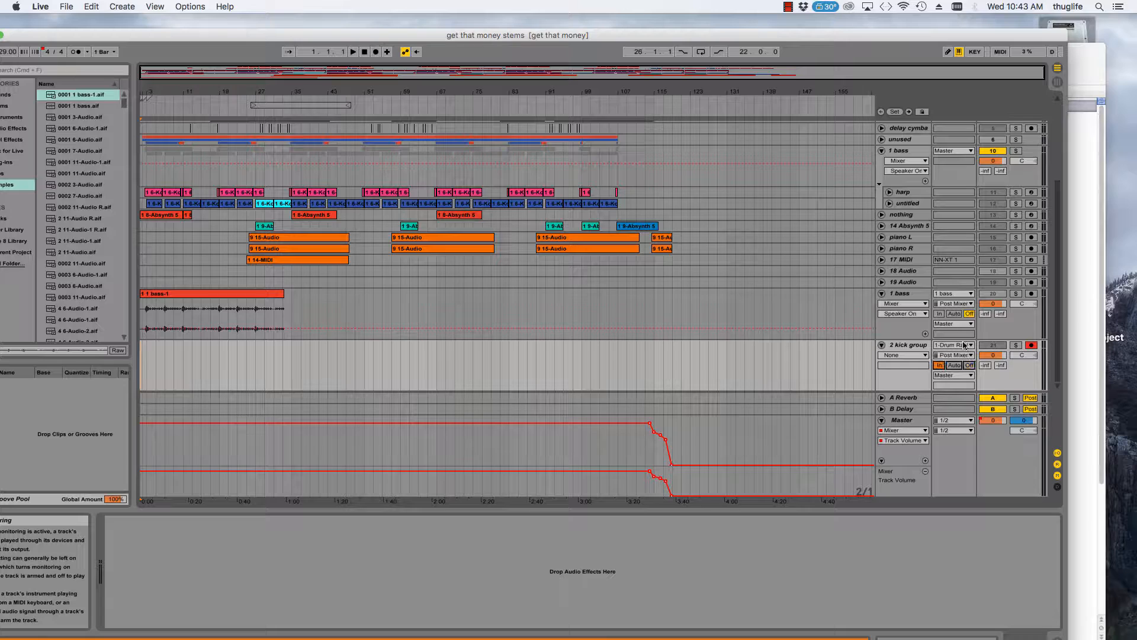
- Record the soloed drum rack onto the 2 kick group track from the song start to about bar 28
{"action": "scroll", "coordinate": [918, 134], "scroll_direction": "up", "scroll_amount": 5}
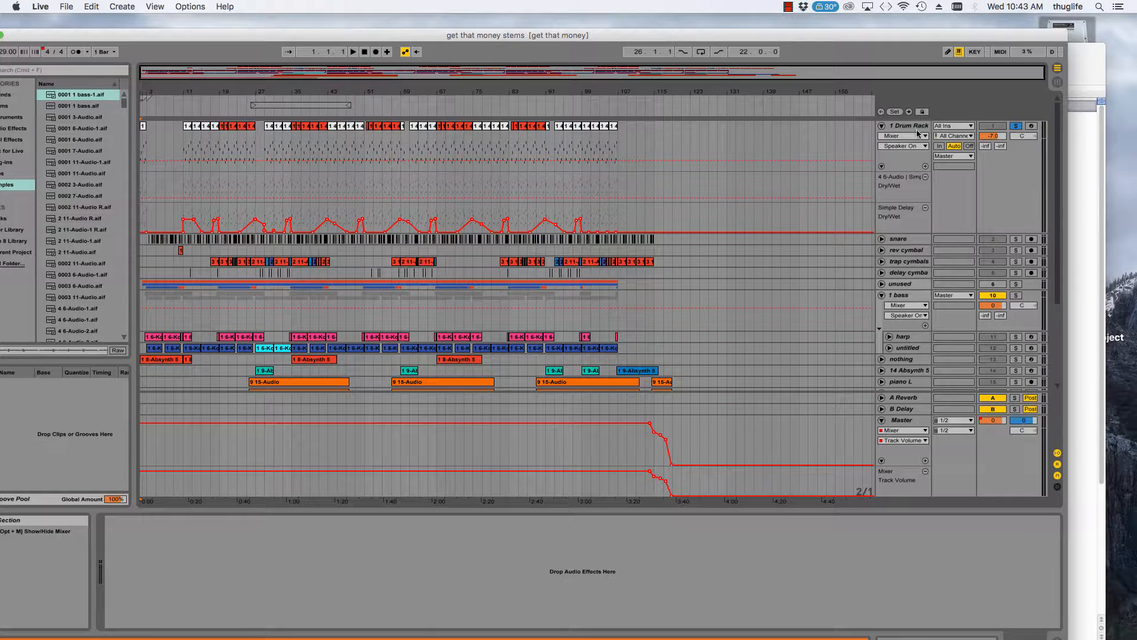
{"action": "scroll", "coordinate": [906, 173], "scroll_direction": "down", "scroll_amount": 5}
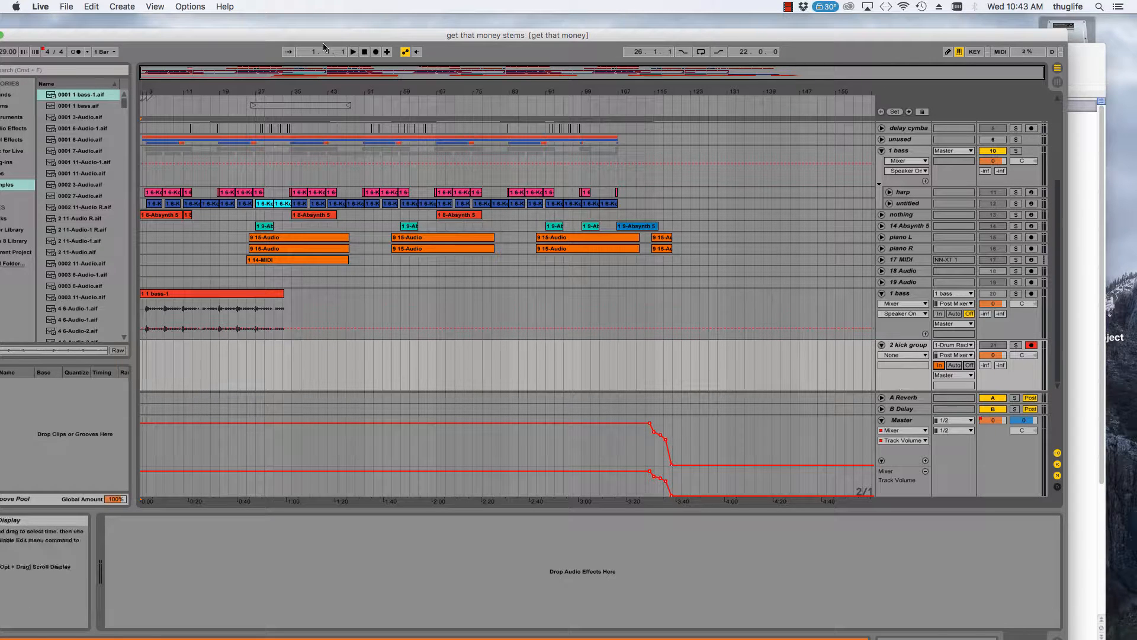
{"action": "left_click", "coordinate": [376, 52]}
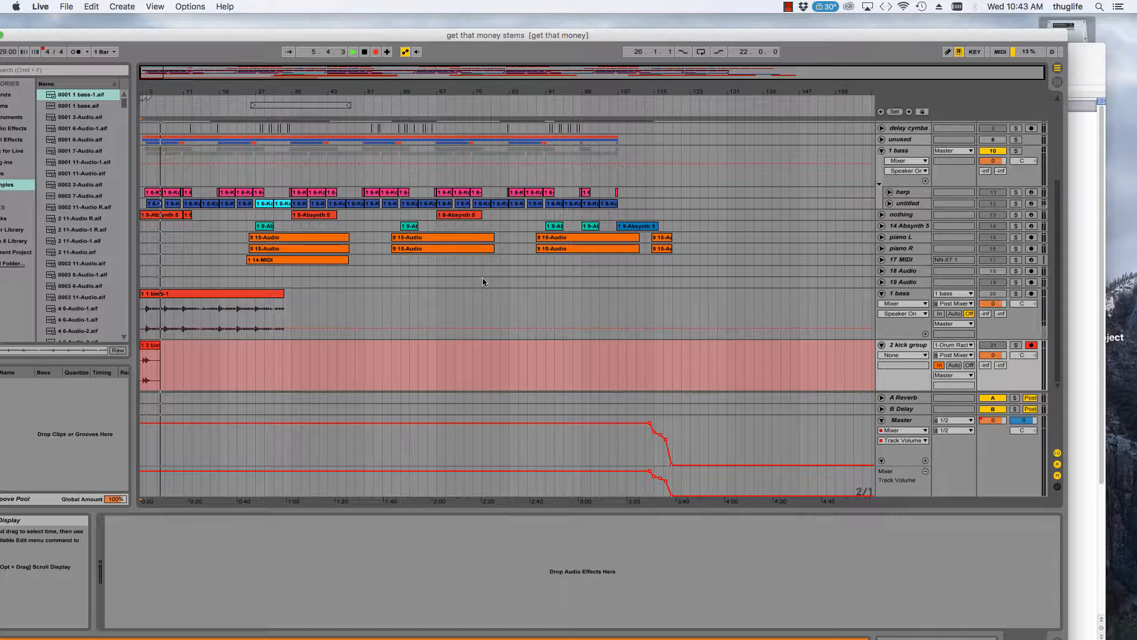
{"action": "scroll", "coordinate": [483, 278], "scroll_direction": "up", "scroll_amount": 5}
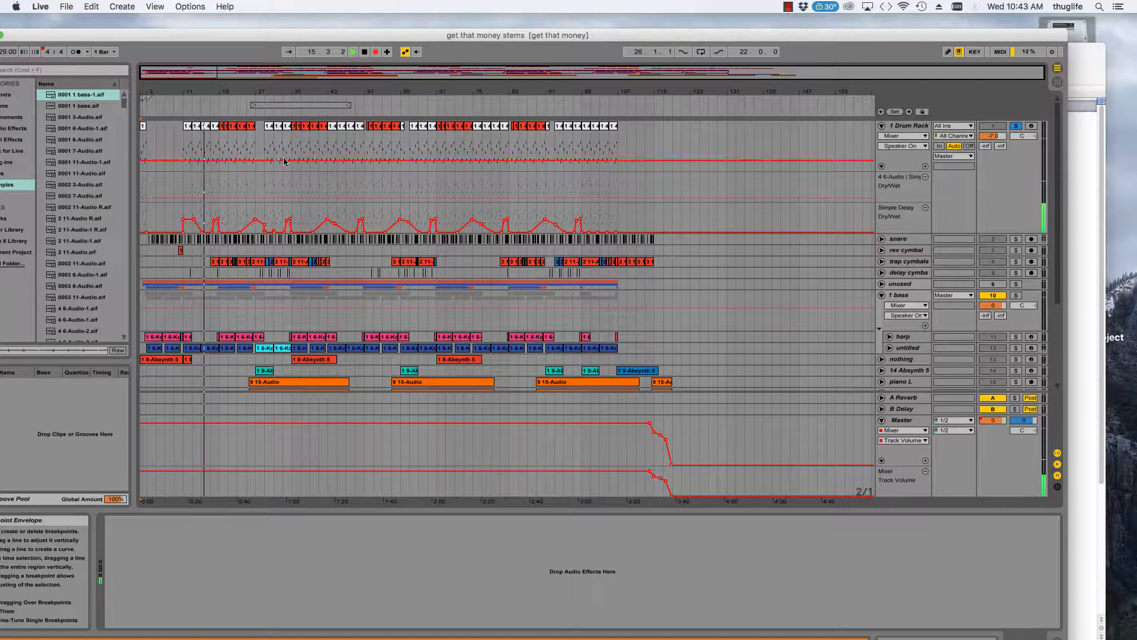
{"action": "scroll", "coordinate": [745, 172], "scroll_direction": "down", "scroll_amount": 5}
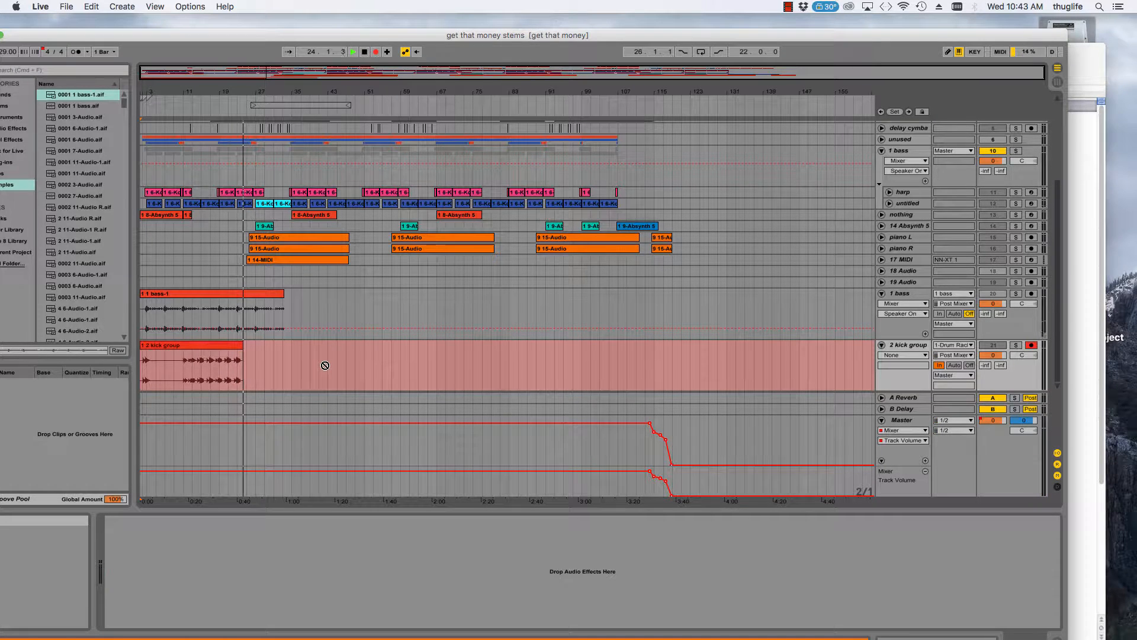
{"action": "left_click", "coordinate": [365, 52]}
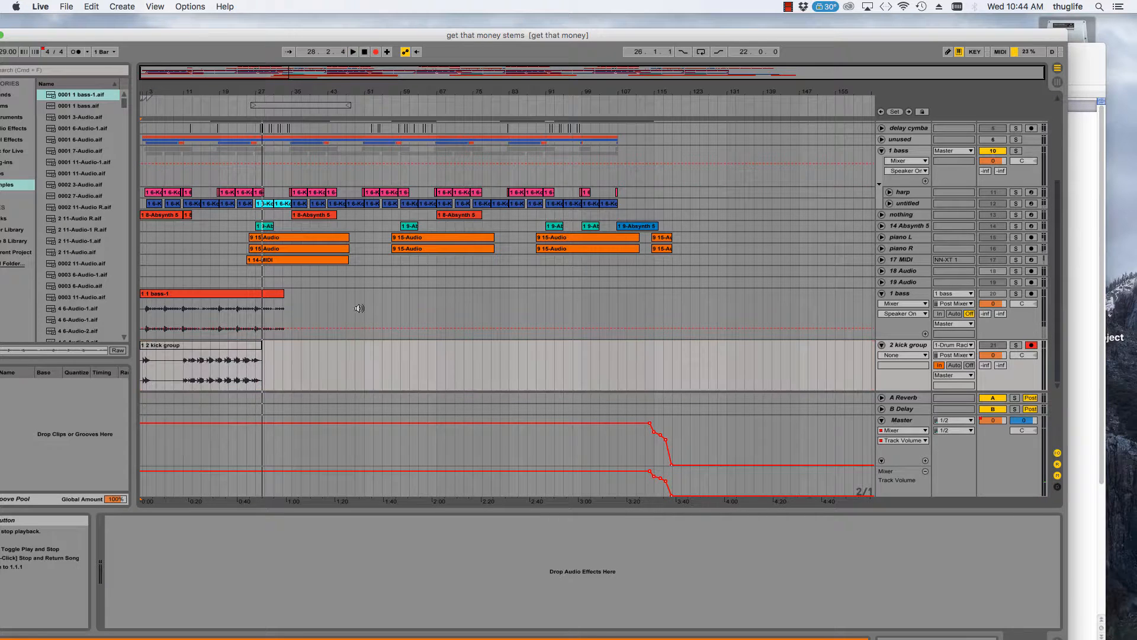
- Check track outs.docx in Word for the stem that follows the kick group, and return to Ableton Live
{"action": "scroll", "coordinate": [893, 355], "scroll_direction": "up", "scroll_amount": 5}
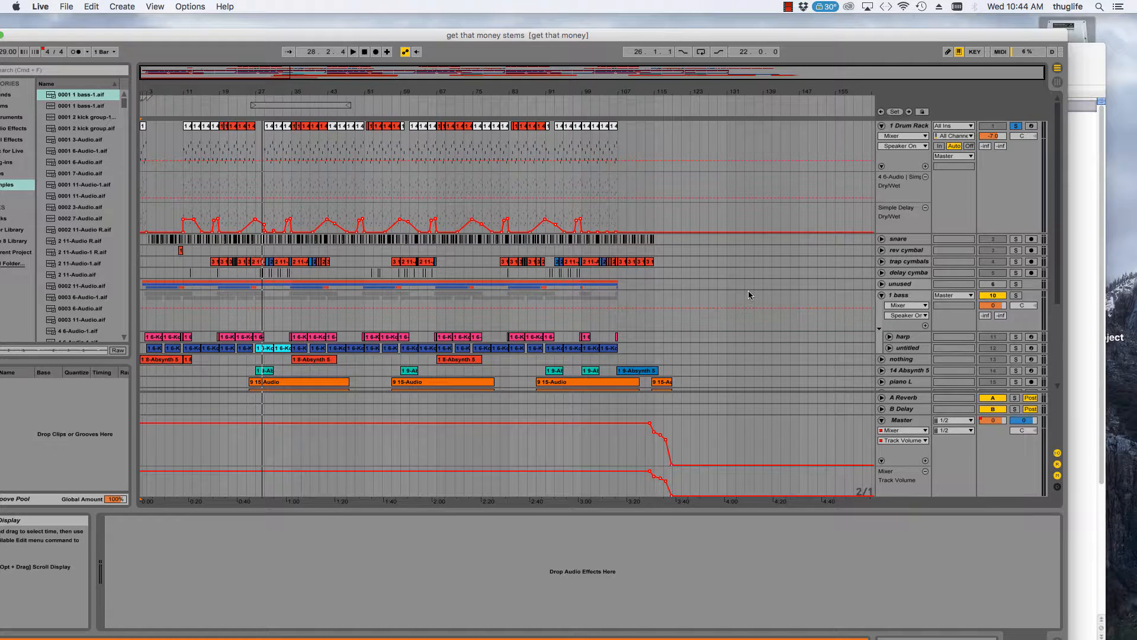
{"action": "scroll", "coordinate": [748, 292], "scroll_direction": "down", "scroll_amount": 5}
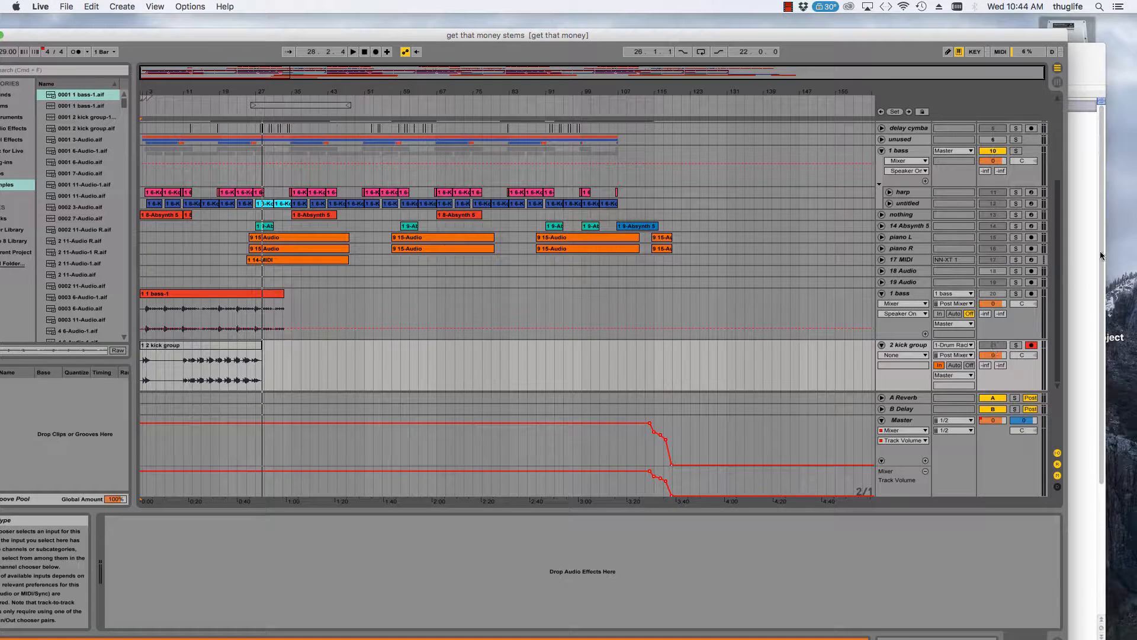
{"action": "left_click", "coordinate": [1092, 237]}
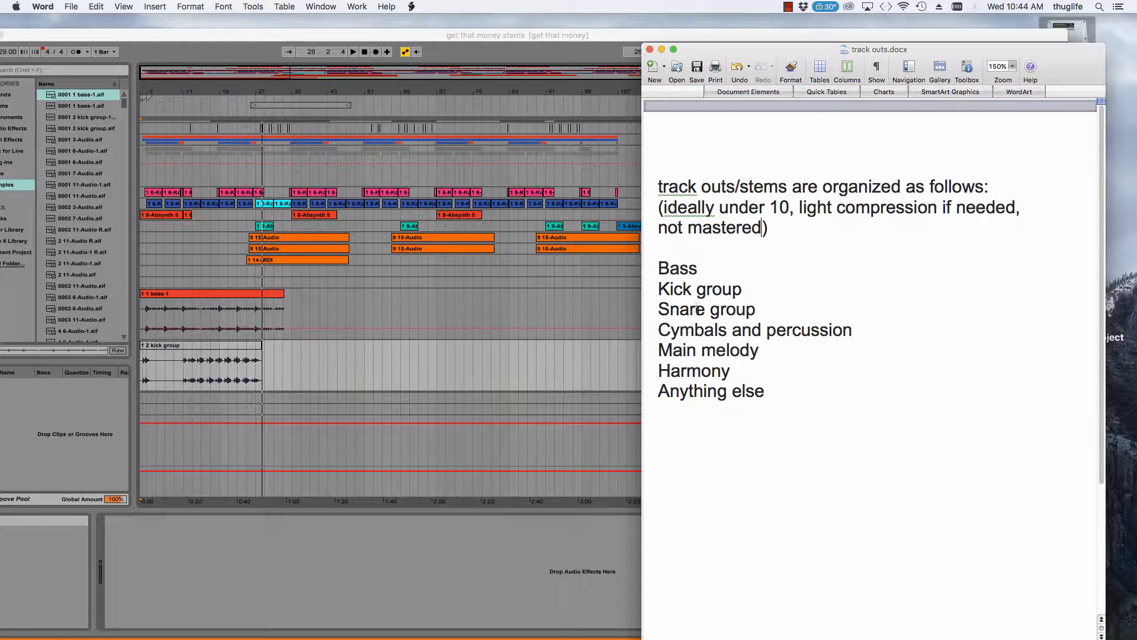
{"action": "left_click", "coordinate": [594, 314]}
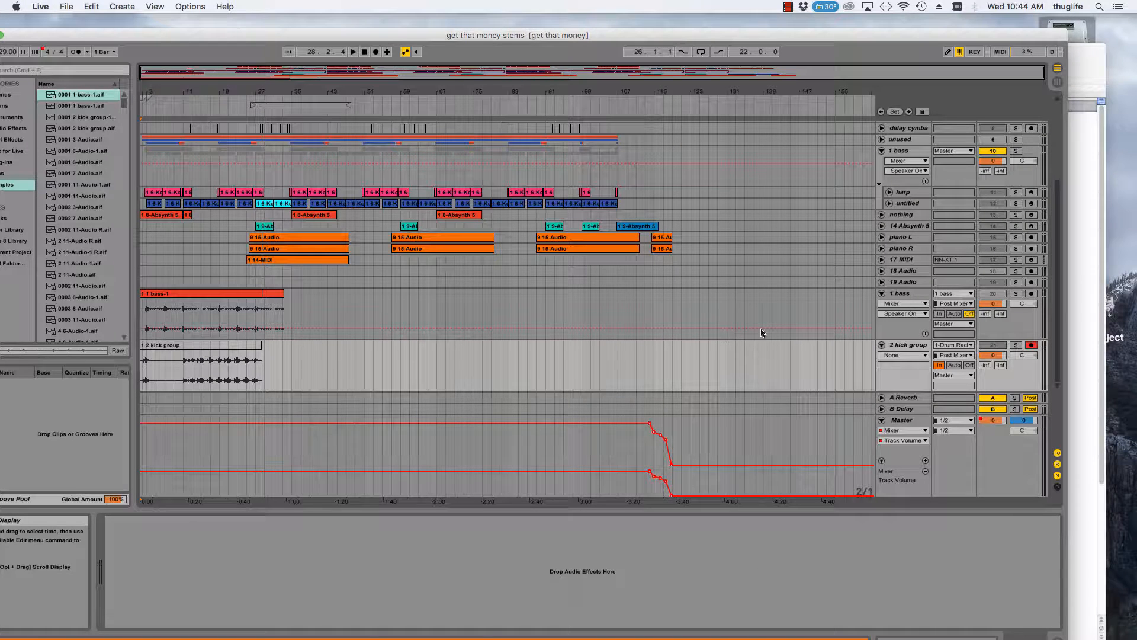
- Insert a new audio track below 2 kick group and rename it "3 snare group"
{"action": "right_click", "coordinate": [915, 347]}
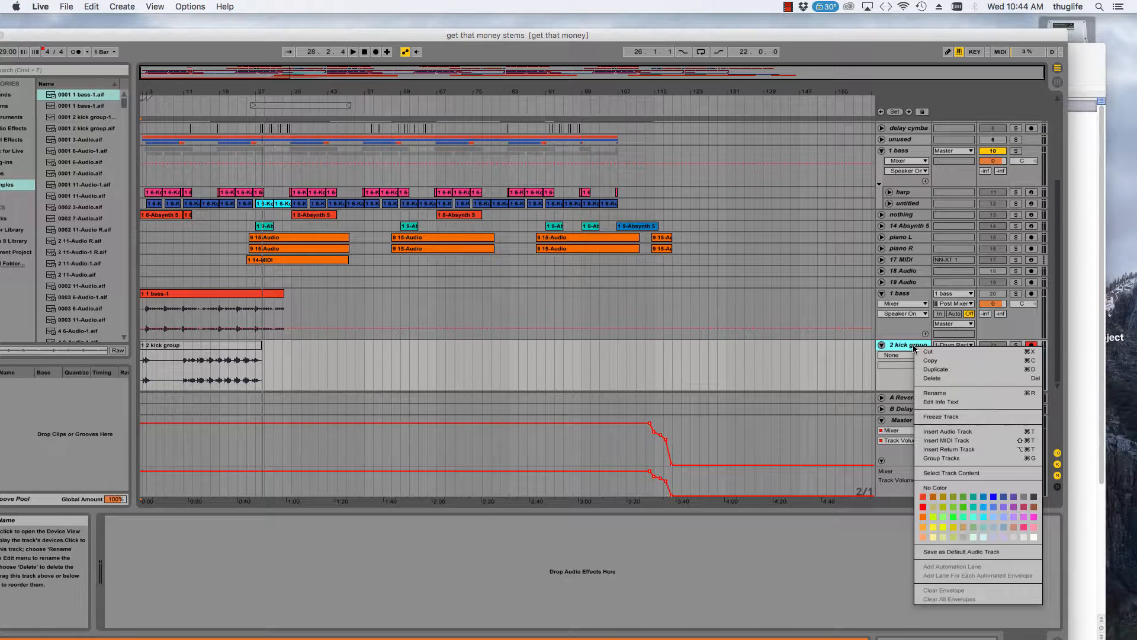
{"action": "left_click", "coordinate": [948, 432]}
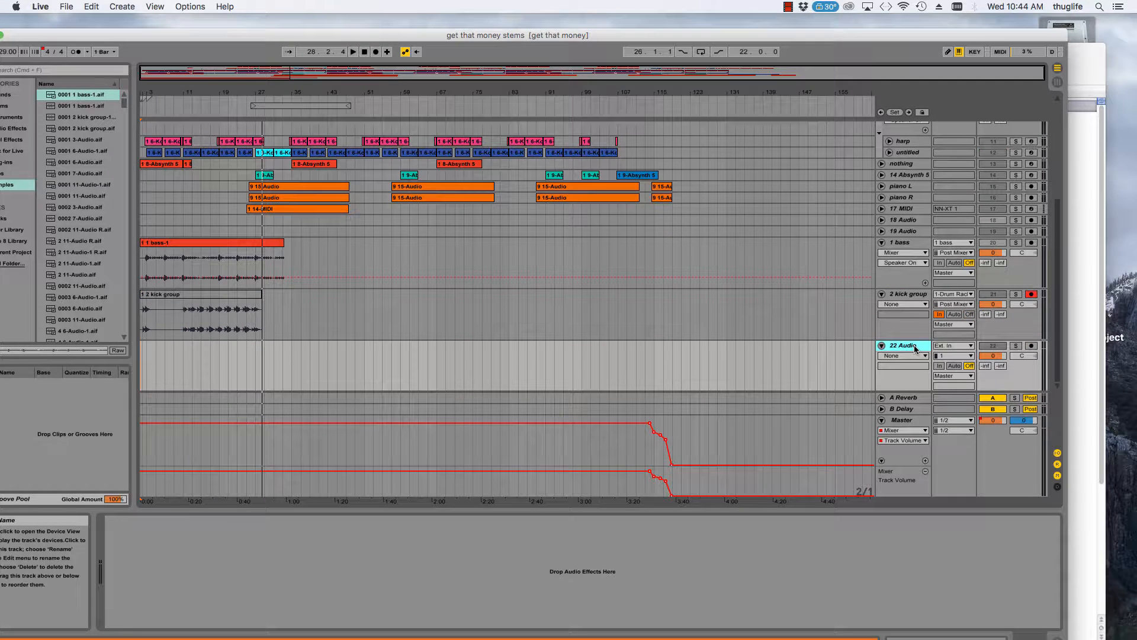
{"action": "right_click", "coordinate": [911, 349]}
{"action": "left_click", "coordinate": [932, 394]}
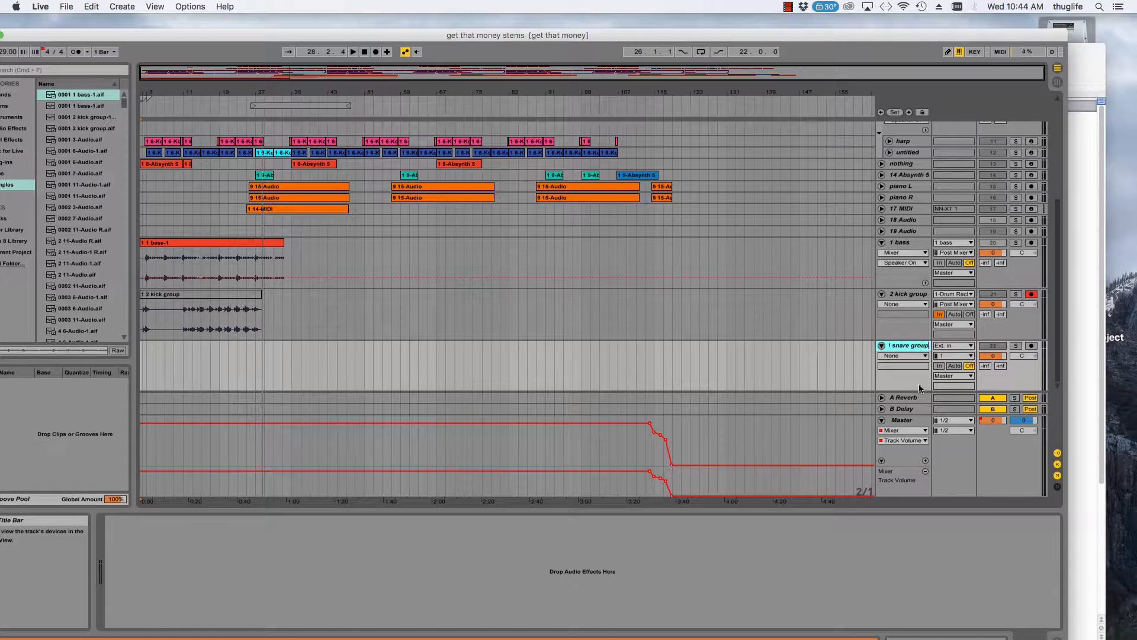
{"action": "key", "text": "Return"}
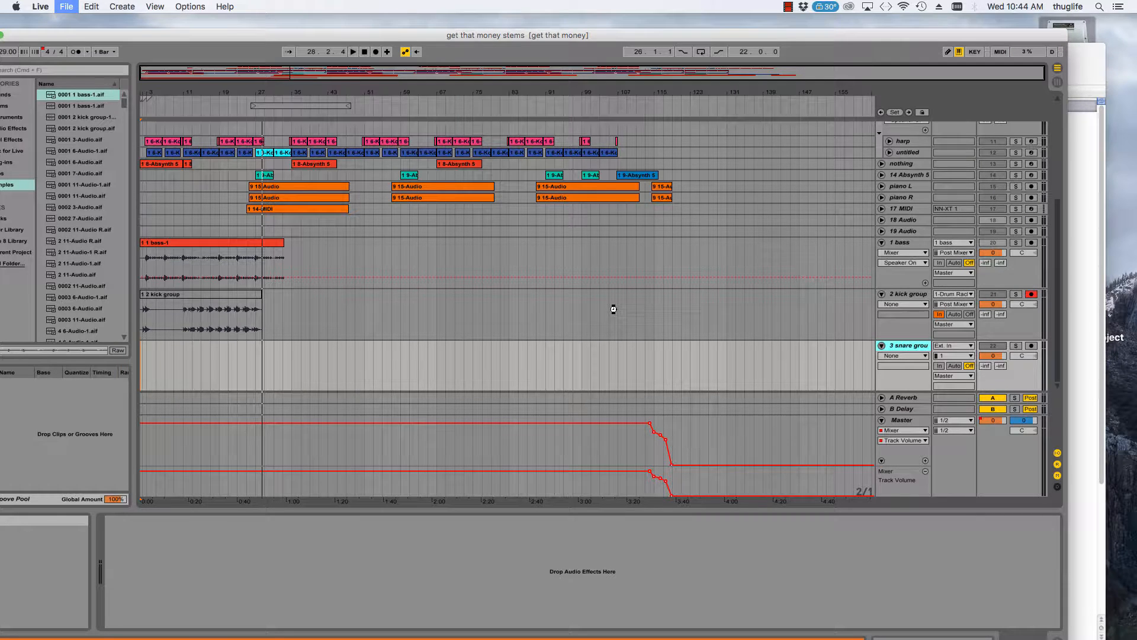
- Show the chains of the 1 Drum Rack track in the Session View mixer and play the song from the start
{"action": "scroll", "coordinate": [613, 307], "scroll_direction": "up", "scroll_amount": 6}
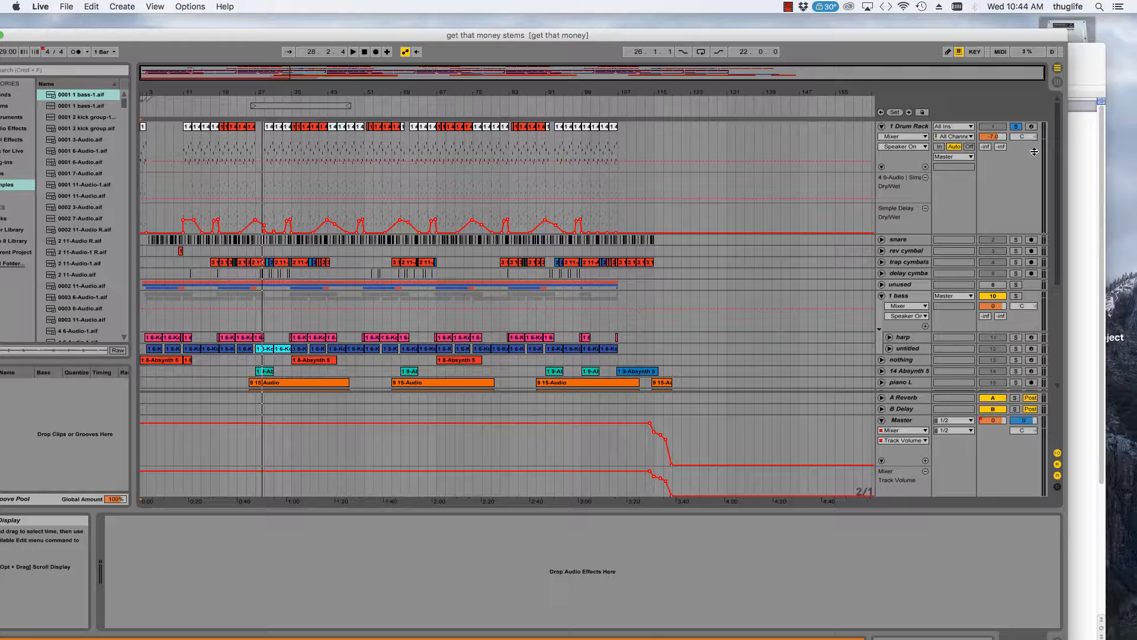
{"action": "left_click", "coordinate": [918, 127]}
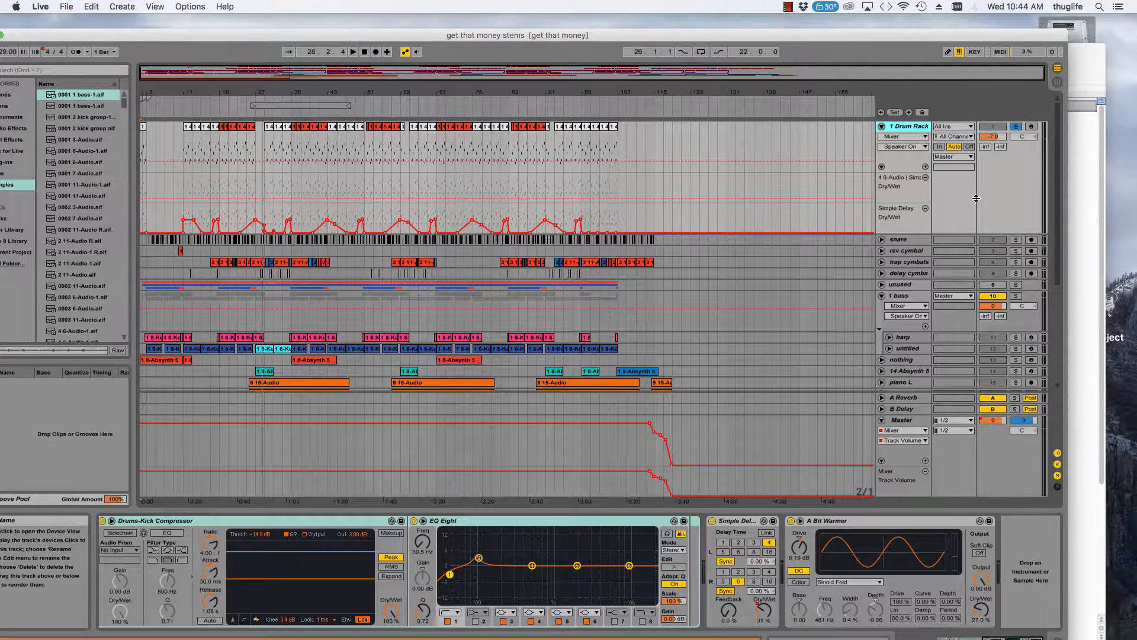
{"action": "left_click", "coordinate": [1057, 82]}
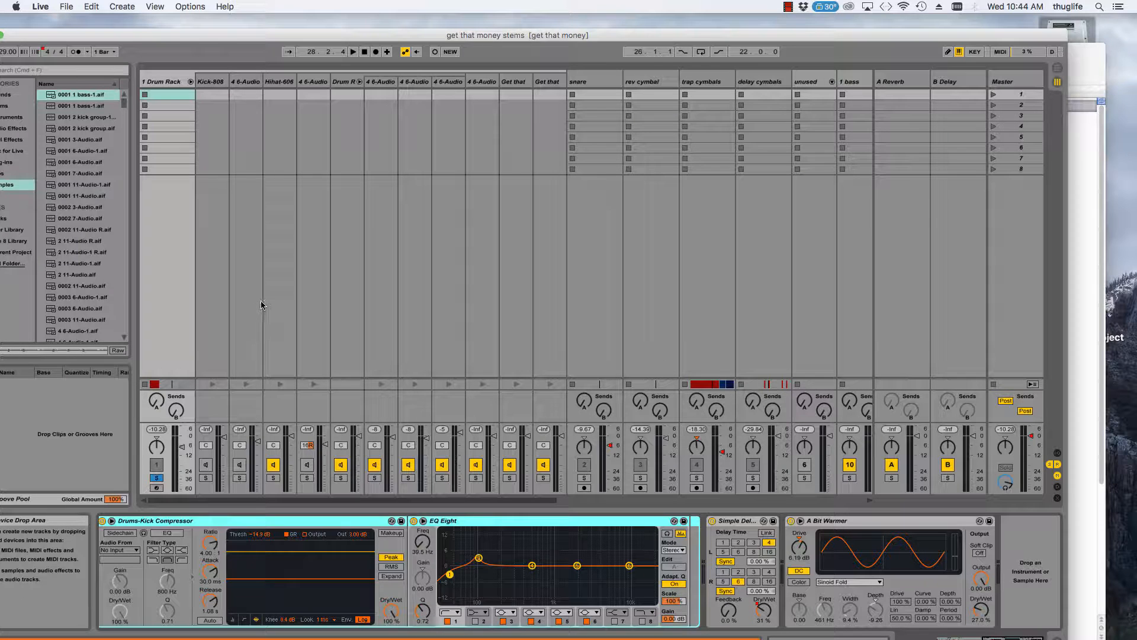
{"action": "left_click", "coordinate": [354, 51]}
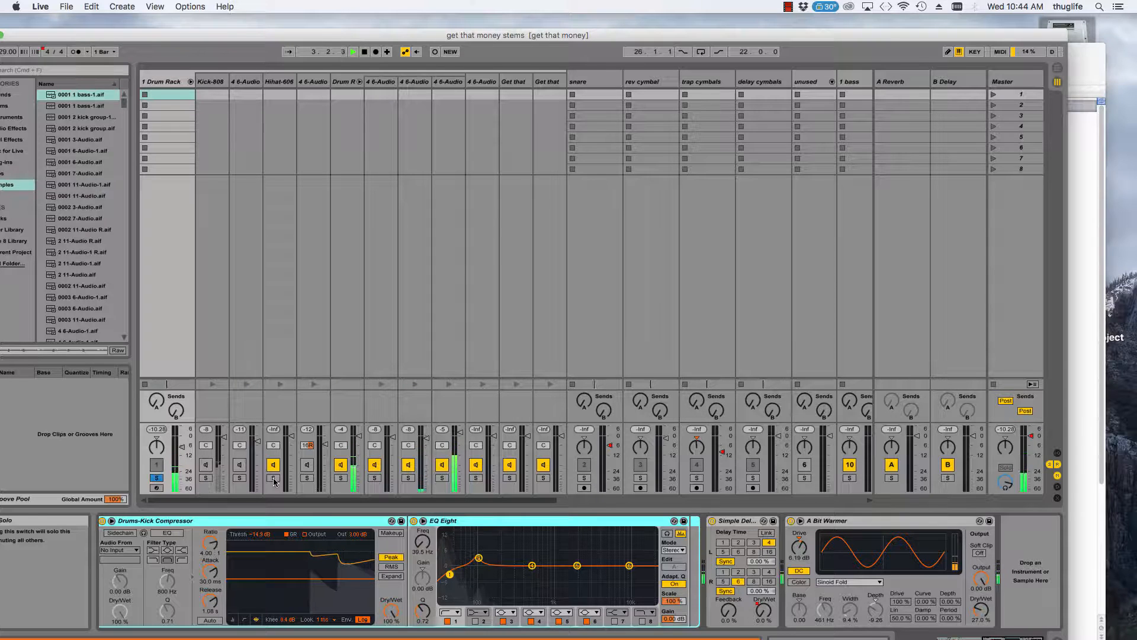
- Activate the muted first and second 4 6-Audio chains of the 1 Drum Rack track and solo the first one
{"action": "left_click", "coordinate": [240, 465]}
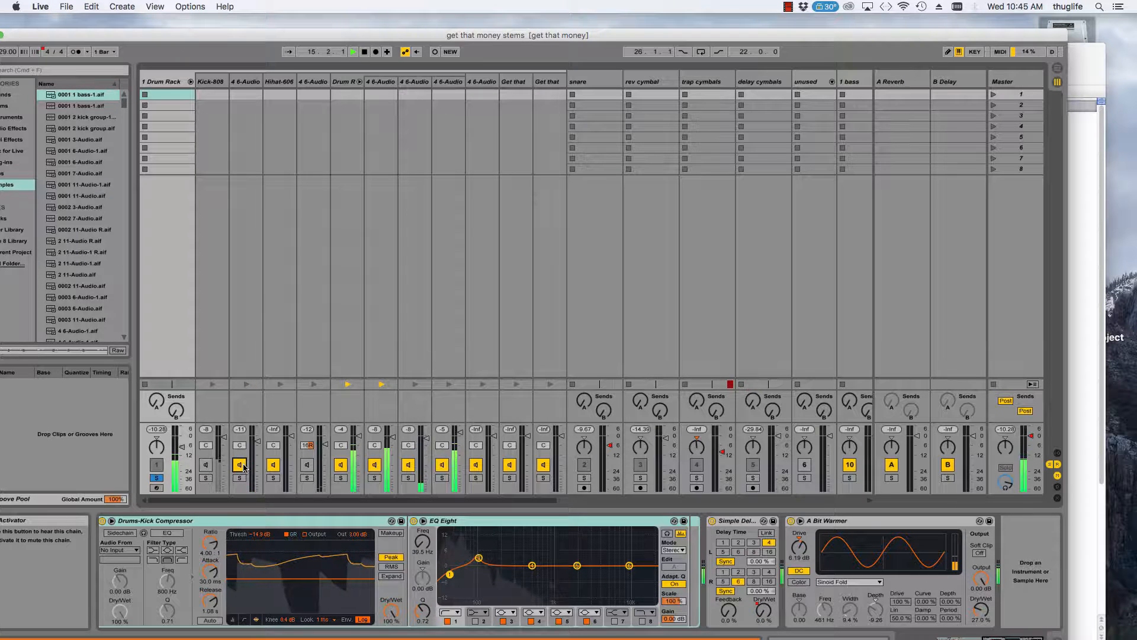
{"action": "left_click", "coordinate": [307, 464]}
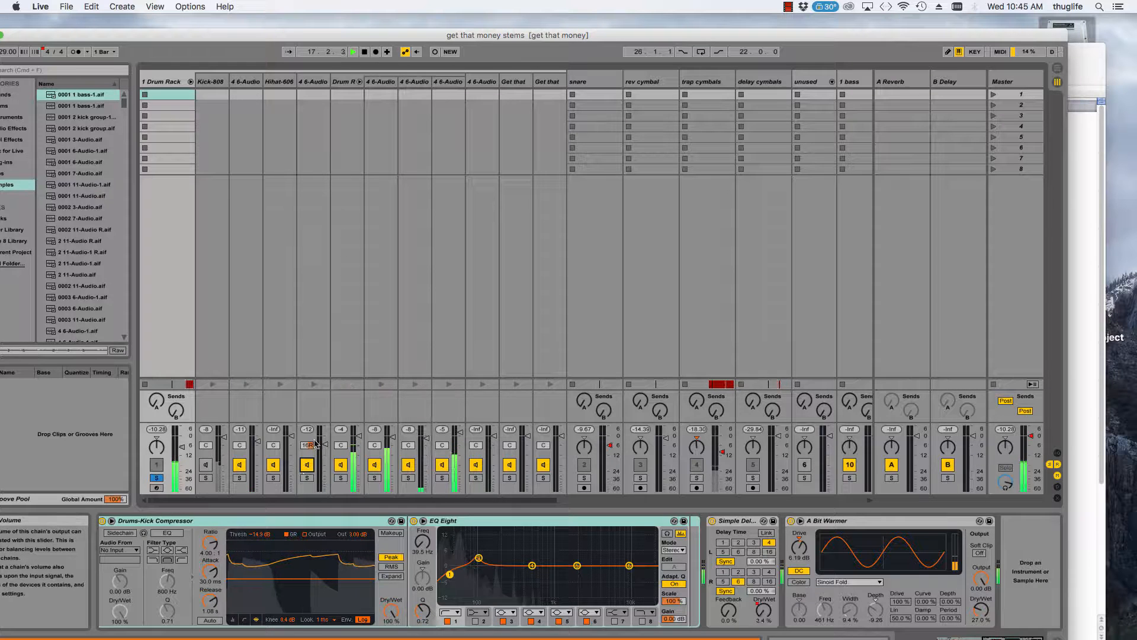
{"action": "left_click", "coordinate": [240, 478]}
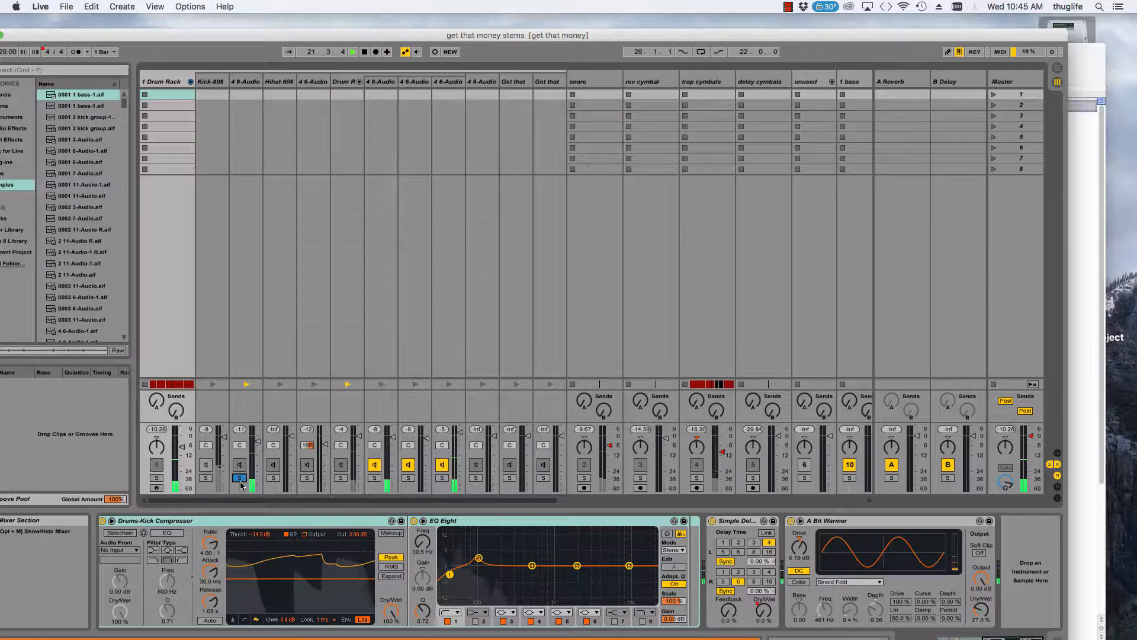
- Remove the solo from the first 4 6-Audio chain of the 1 Drum Rack track
{"action": "left_click", "coordinate": [1056, 73]}
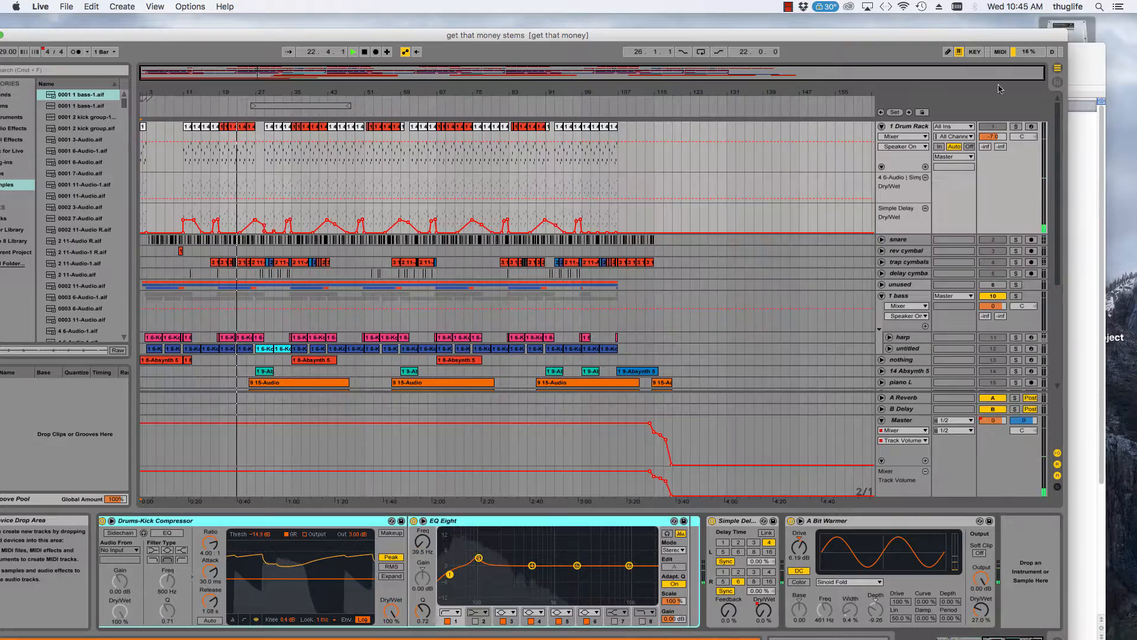
{"action": "left_click", "coordinate": [881, 127]}
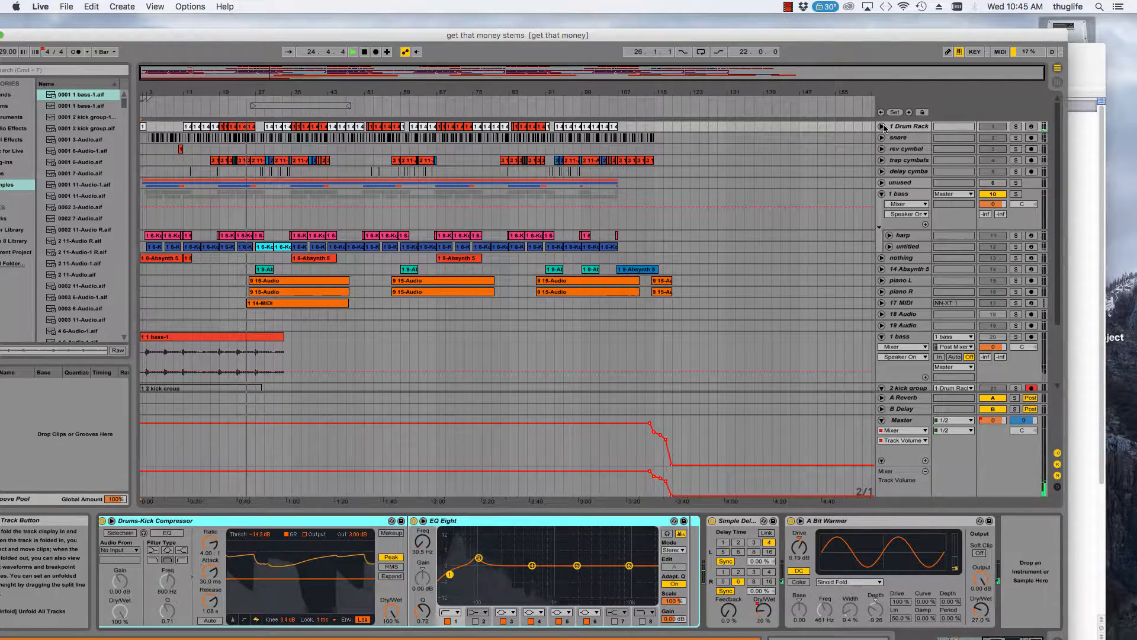
{"action": "left_click", "coordinate": [883, 127]}
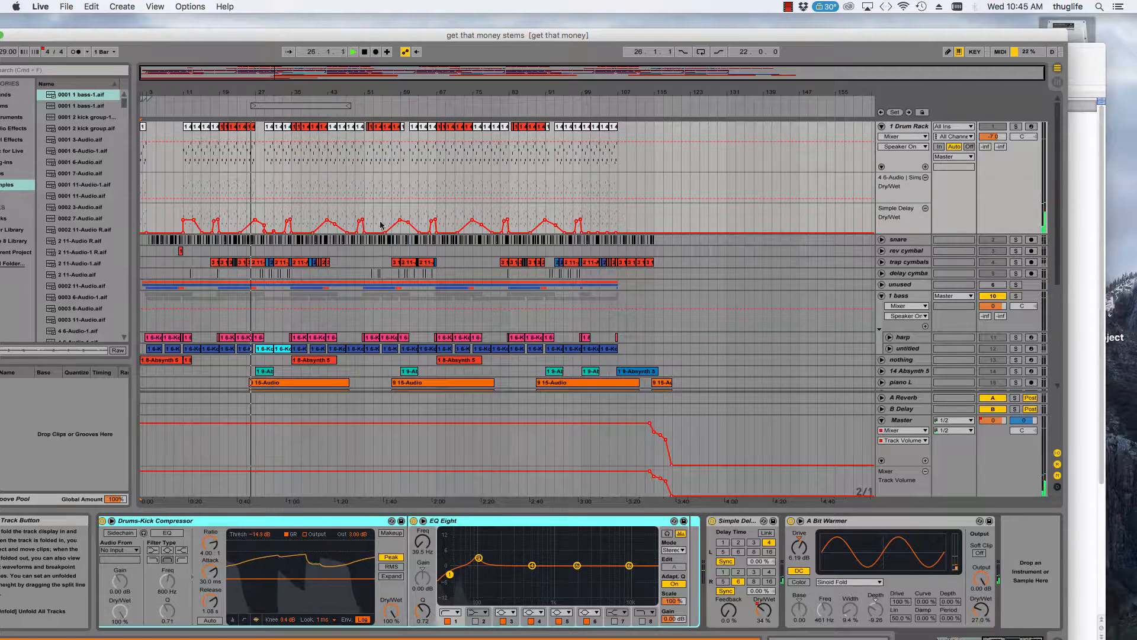
{"action": "left_click", "coordinate": [924, 127]}
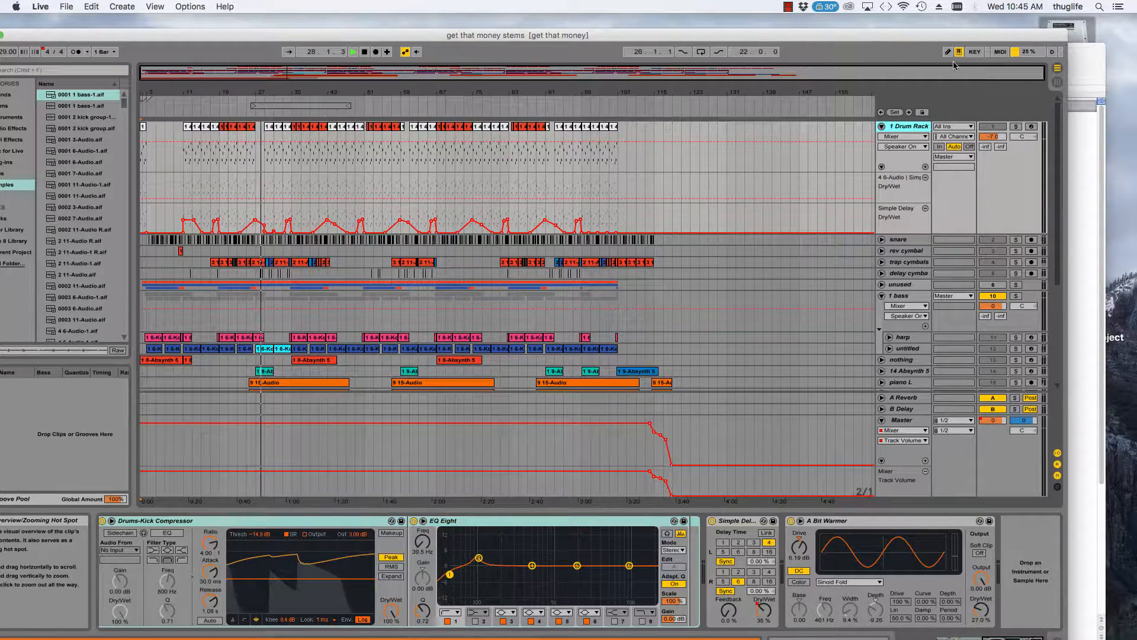
{"action": "key", "text": "Tab"}
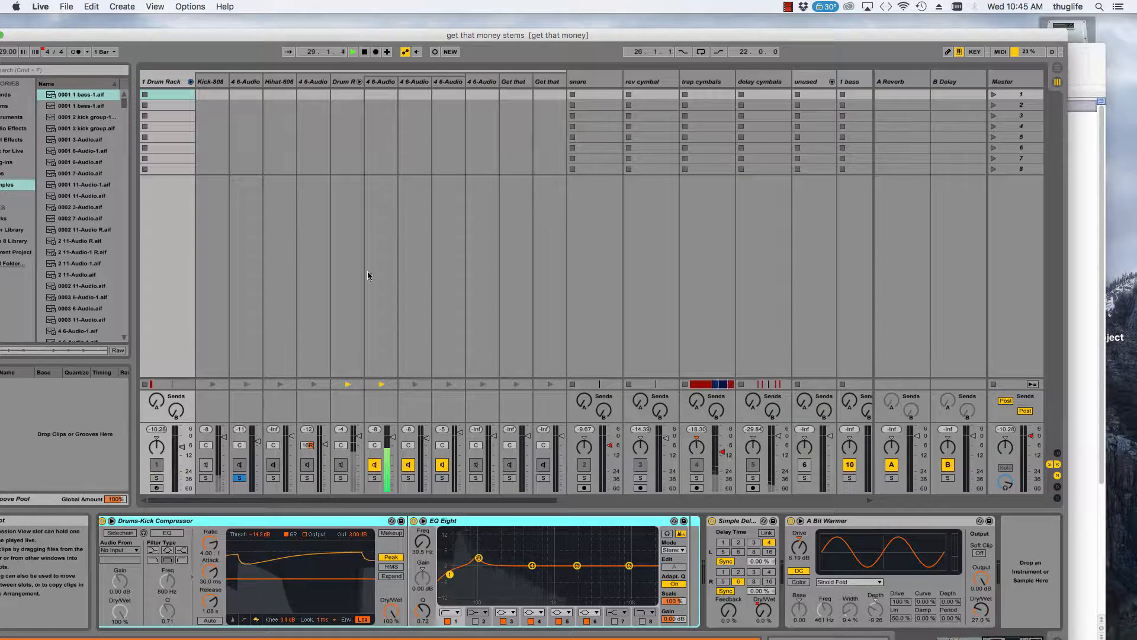
{"action": "left_click", "coordinate": [239, 477]}
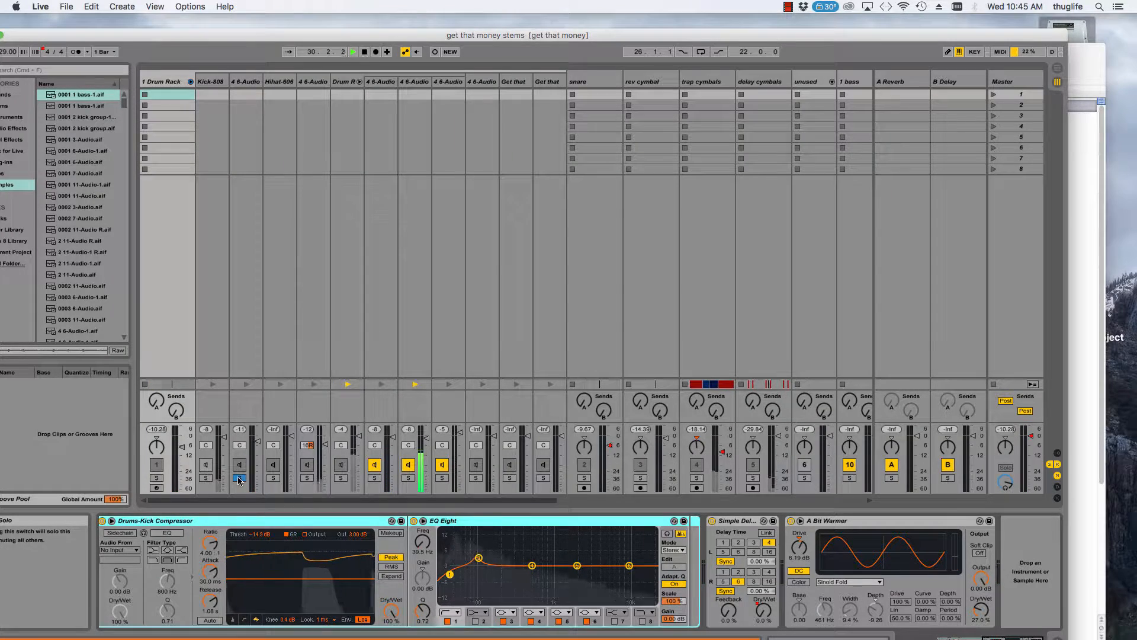
- Solo the snare track and the 1 Drum Rack track together in the Arrangement View
{"action": "left_click", "coordinate": [1060, 69]}
{"action": "left_click", "coordinate": [993, 127]}
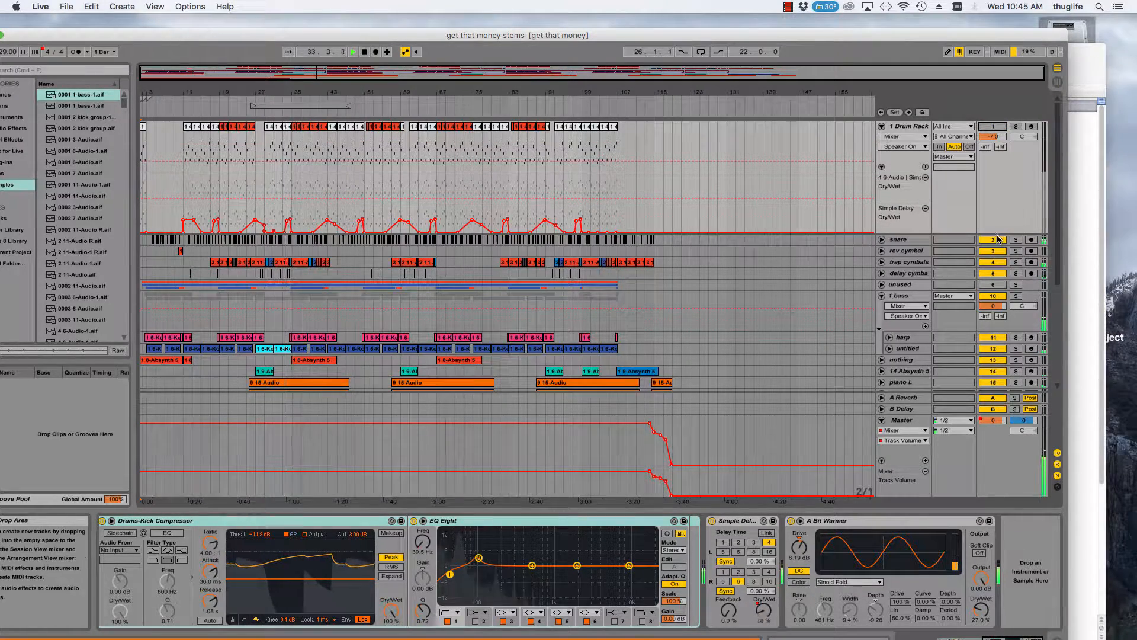
{"action": "left_click", "coordinate": [1015, 240]}
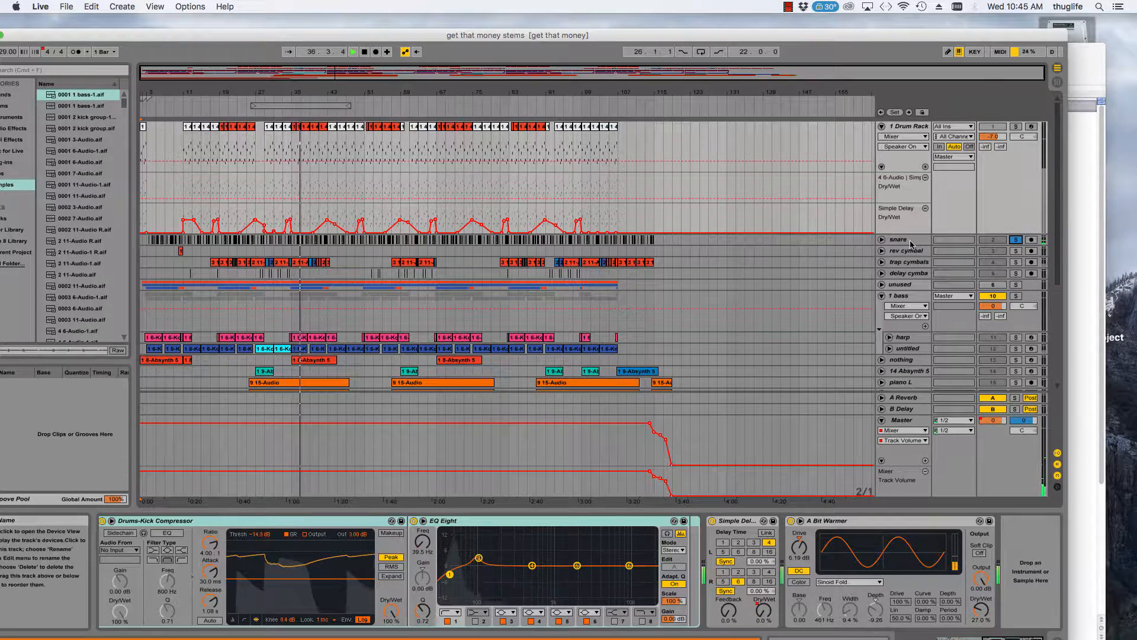
{"action": "left_click", "coordinate": [1014, 239]}
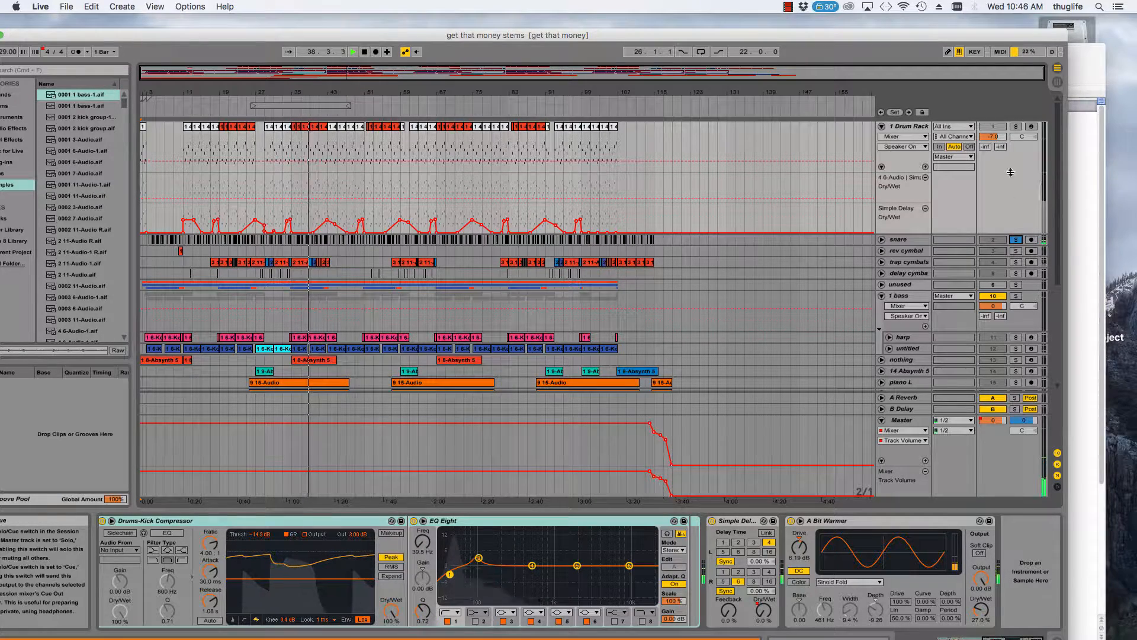
{"action": "left_click", "coordinate": [906, 126]}
{"action": "left_click", "coordinate": [1017, 127]}
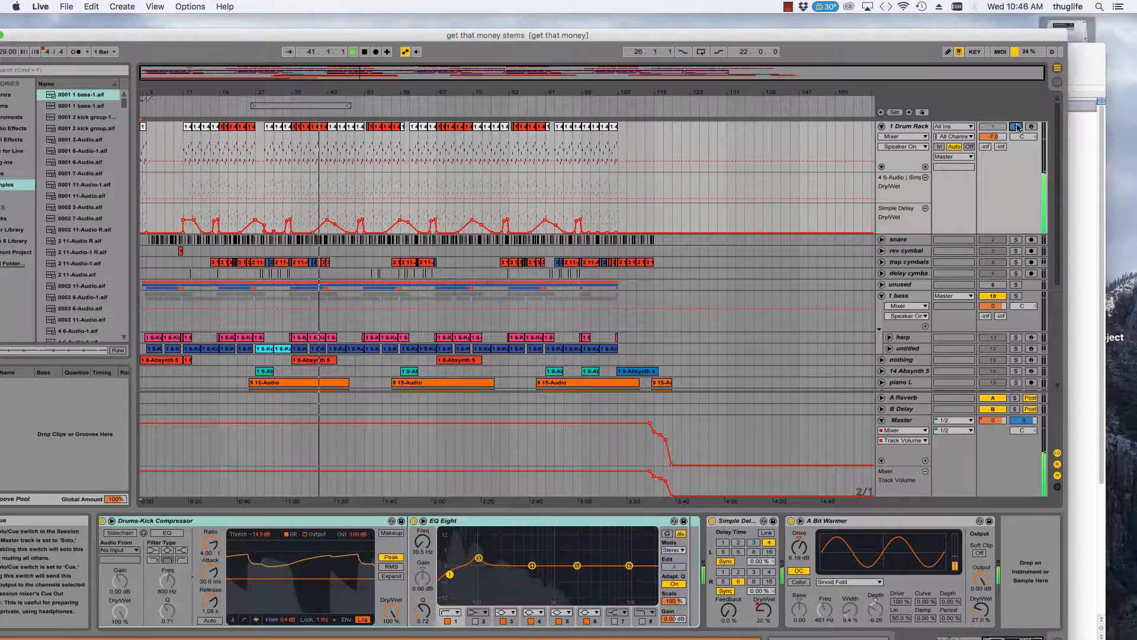
{"action": "left_click", "coordinate": [1016, 240]}
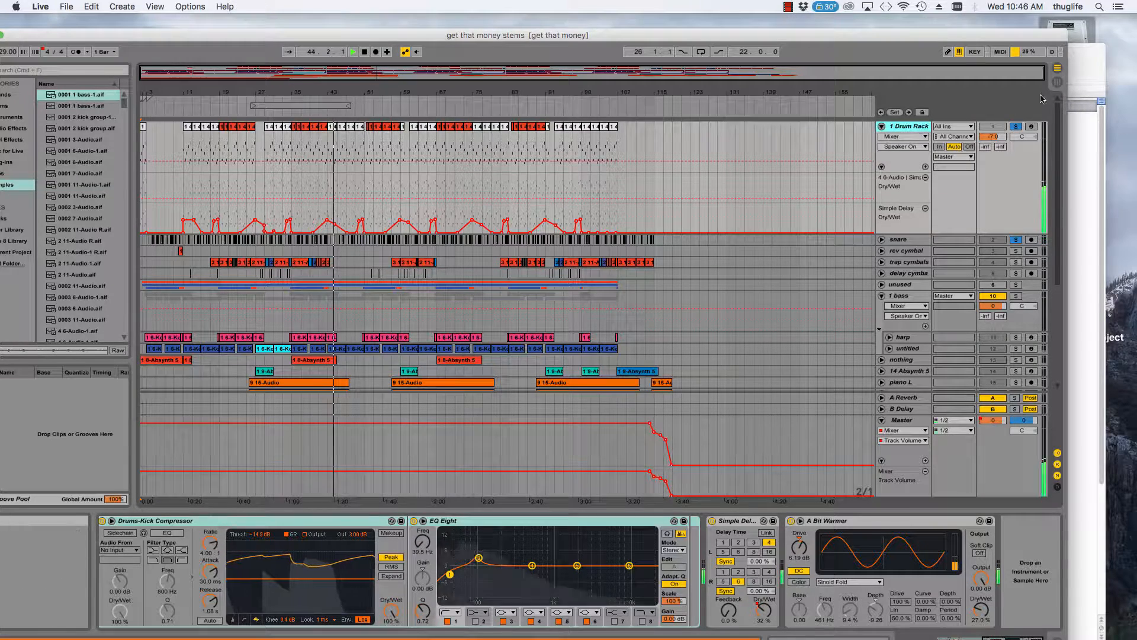
- Solo the first 4 6-Audio chain of the 1 Drum Rack track in the Session View, return to the Arrangement View and stop playback
{"action": "key", "text": "Tab"}
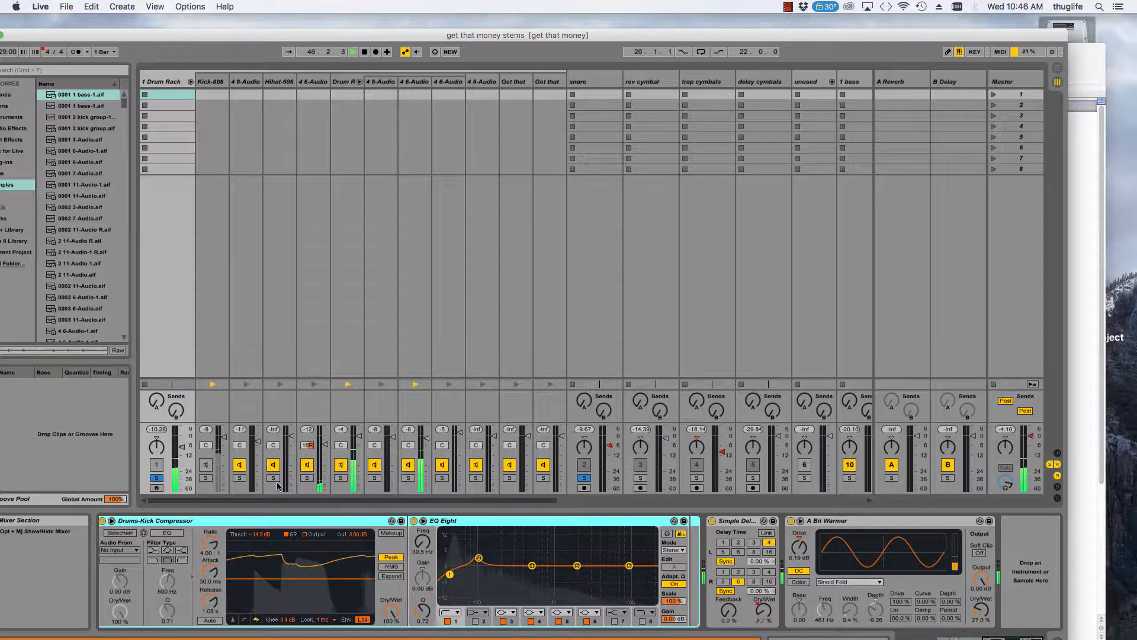
{"action": "left_click", "coordinate": [246, 478]}
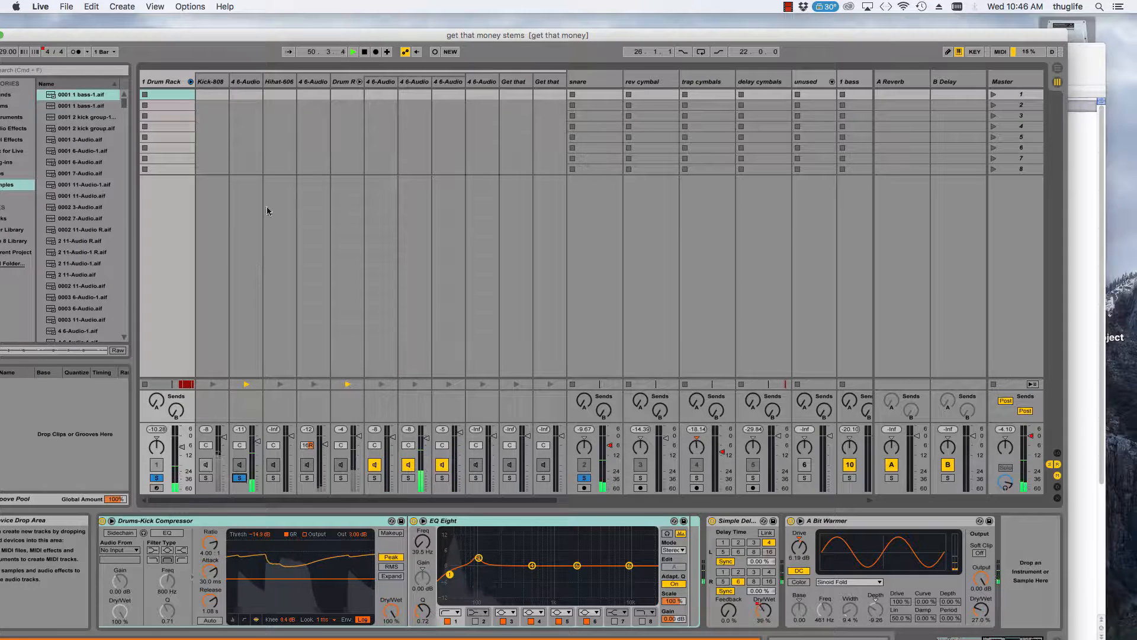
{"action": "key", "text": "Tab"}
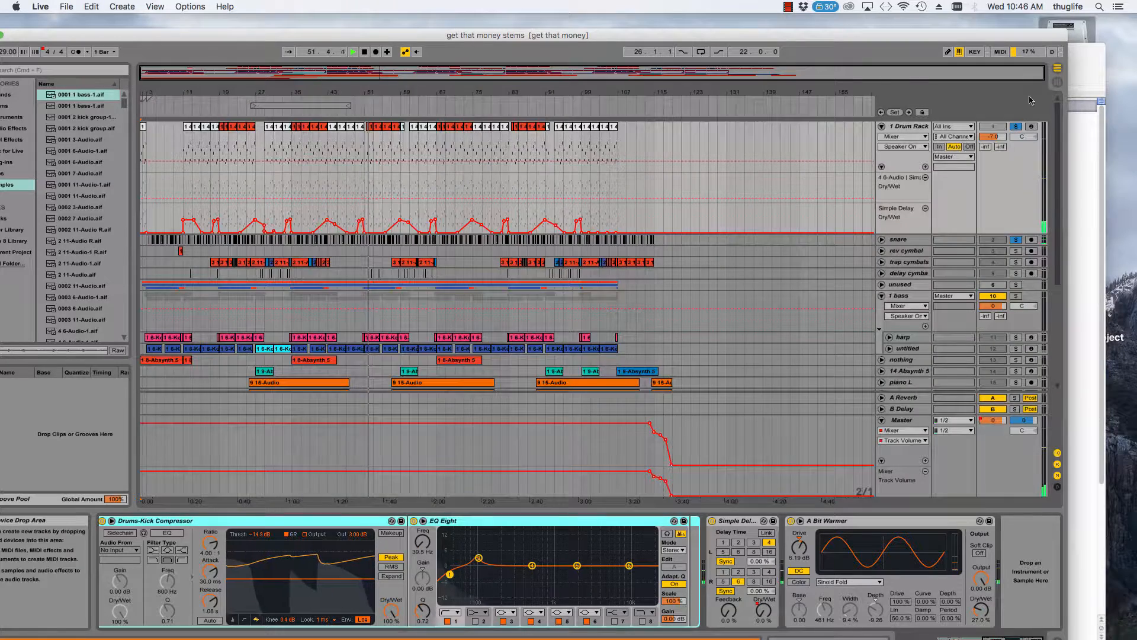
{"action": "left_click", "coordinate": [917, 241]}
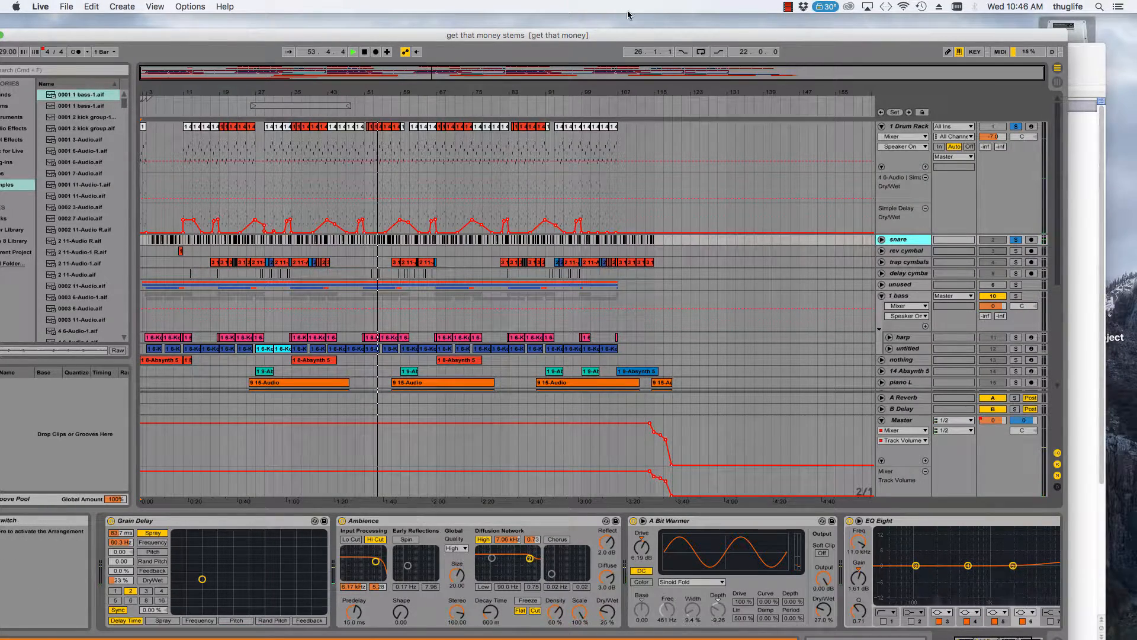
{"action": "left_click", "coordinate": [366, 52]}
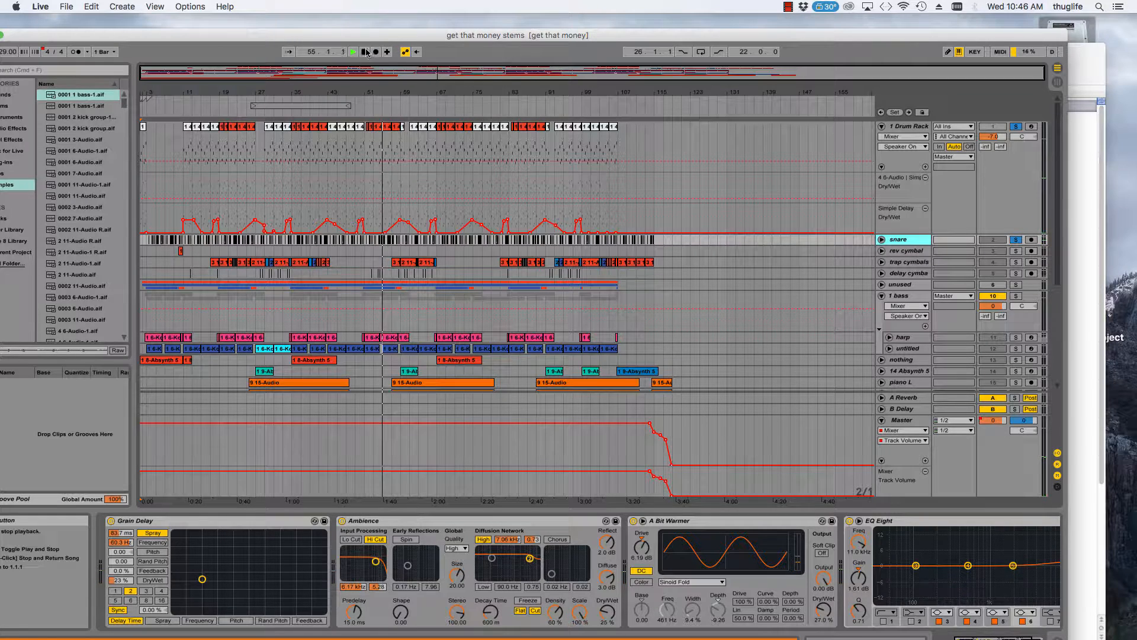
- Check the stem order in track outs.docx in Word and return to the 3 snare group track in Ableton Live
{"action": "left_click", "coordinate": [1093, 188]}
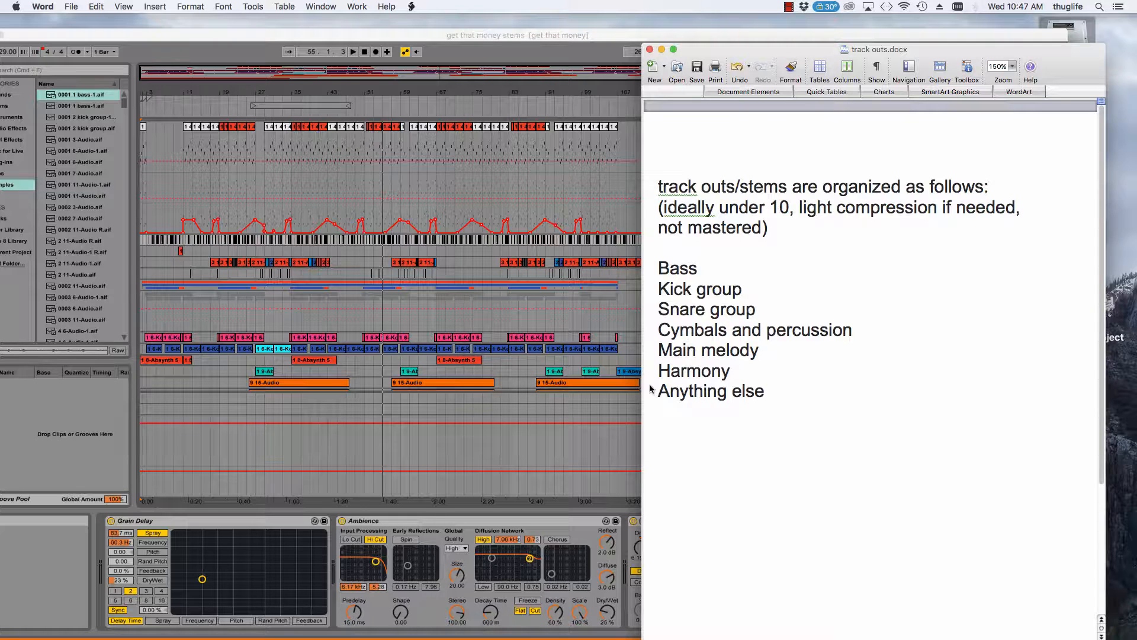
{"action": "left_click", "coordinate": [598, 318]}
{"action": "scroll", "coordinate": [731, 297], "scroll_direction": "down", "scroll_amount": 5}
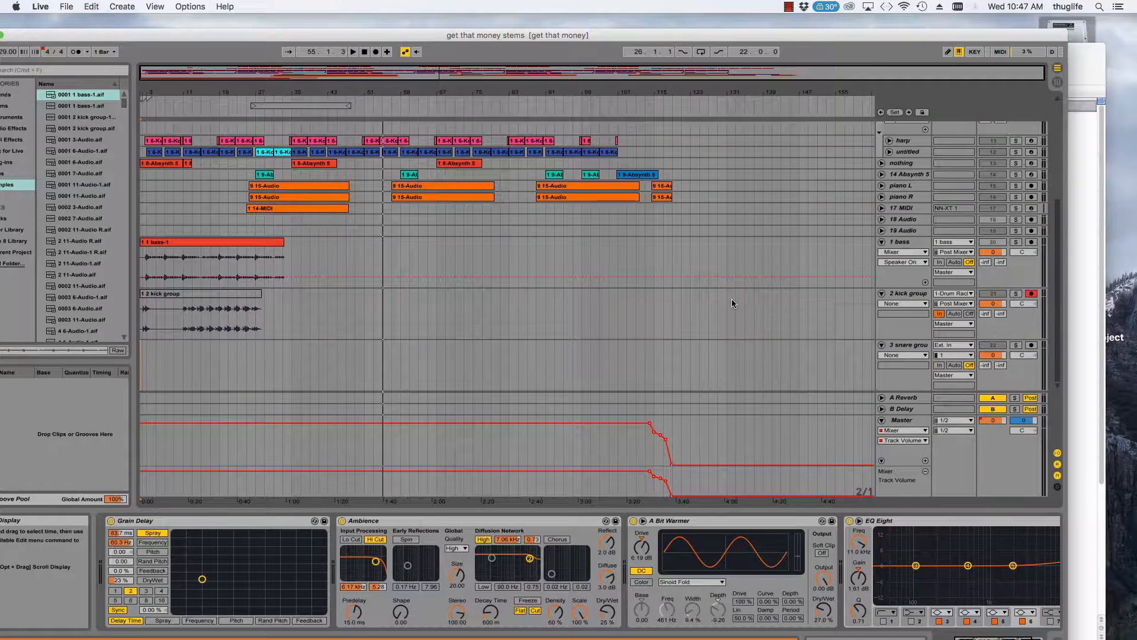
- Arm the 3 snare group track for recording and set its monitoring to In, keeping its audio input on Ext. In
{"action": "left_click", "coordinate": [909, 346]}
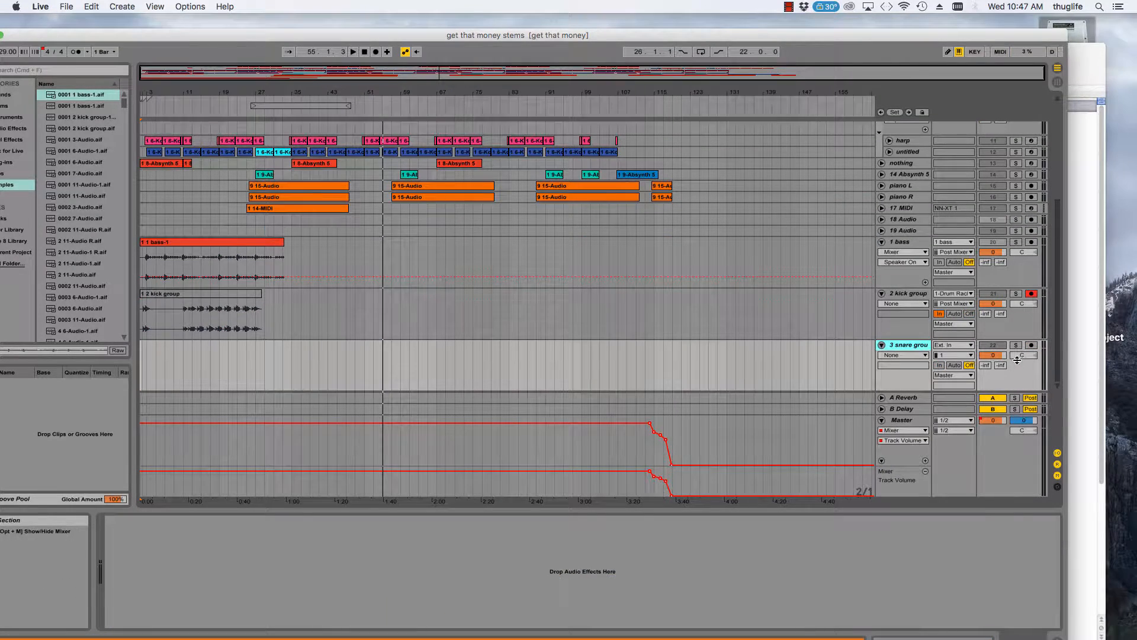
{"action": "left_click", "coordinate": [1031, 346]}
{"action": "left_click", "coordinate": [939, 365]}
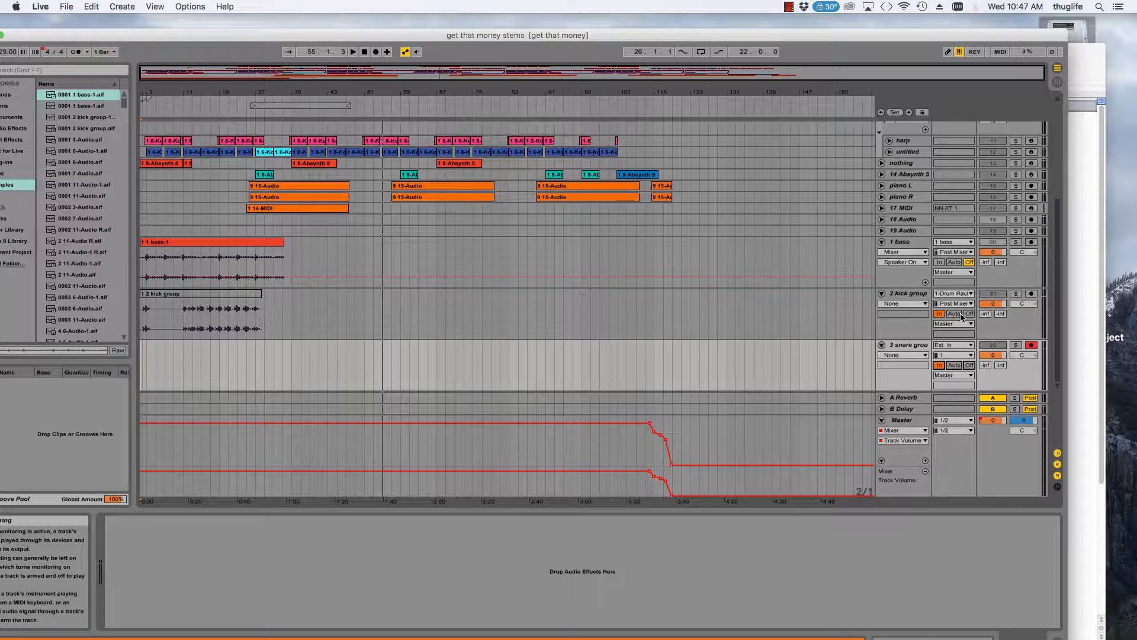
{"action": "left_click", "coordinate": [953, 345]}
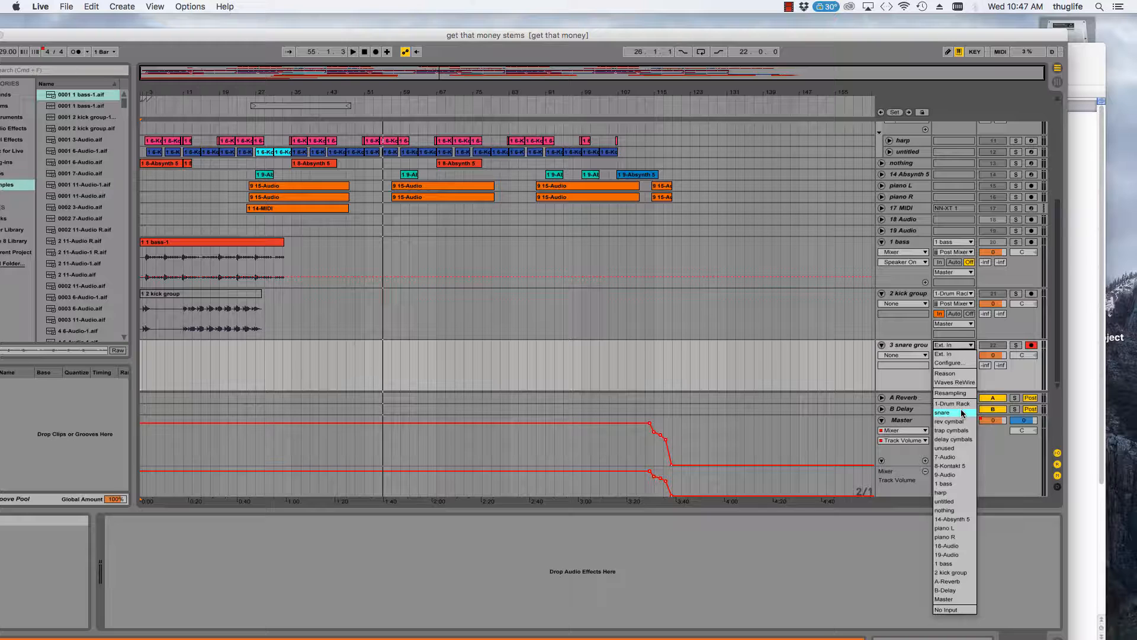
{"action": "left_click", "coordinate": [952, 355]}
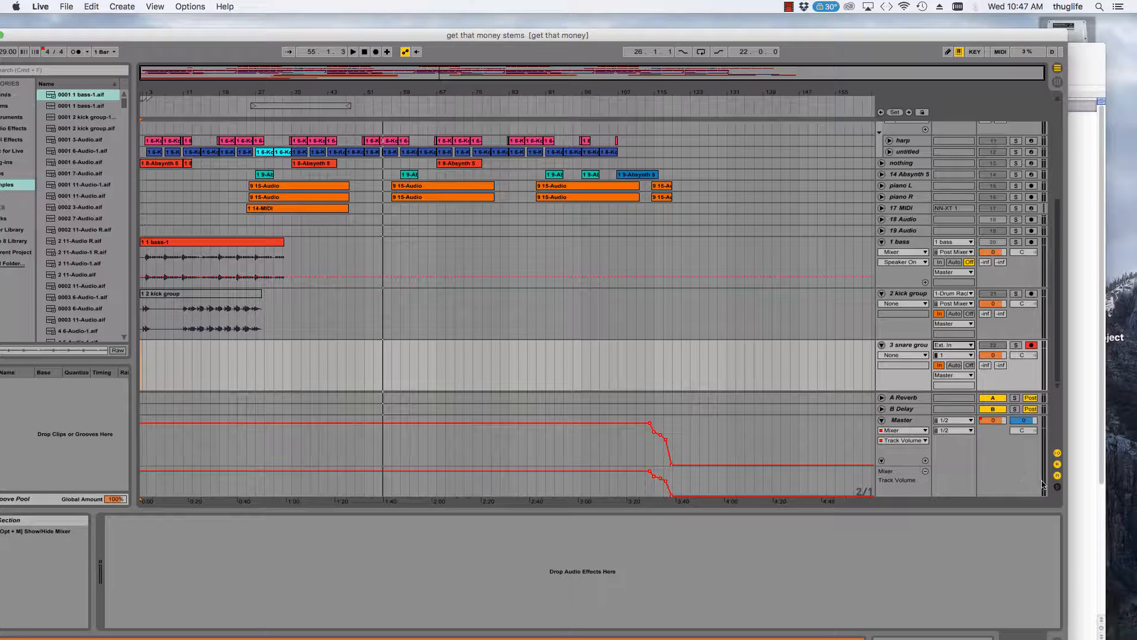
- Play the song from the start to test the signal on the 3 snare group track, and reselect Ext. In as its audio input
{"action": "scroll", "coordinate": [979, 152], "scroll_direction": "up", "scroll_amount": 5}
{"action": "scroll", "coordinate": [927, 376], "scroll_direction": "down", "scroll_amount": 5}
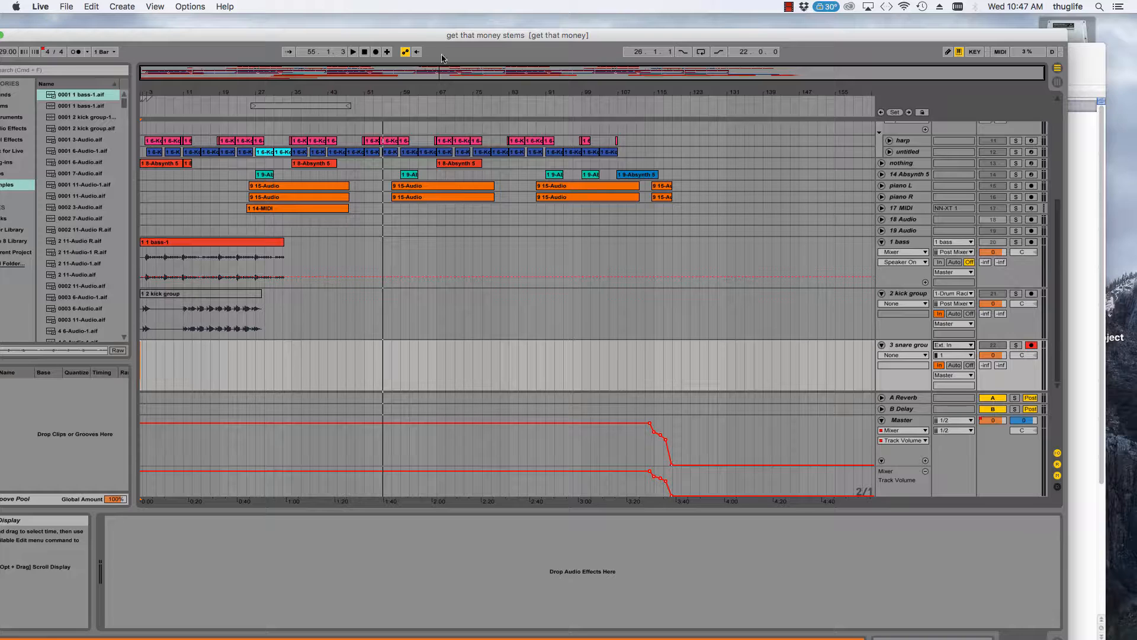
{"action": "left_click", "coordinate": [364, 52]}
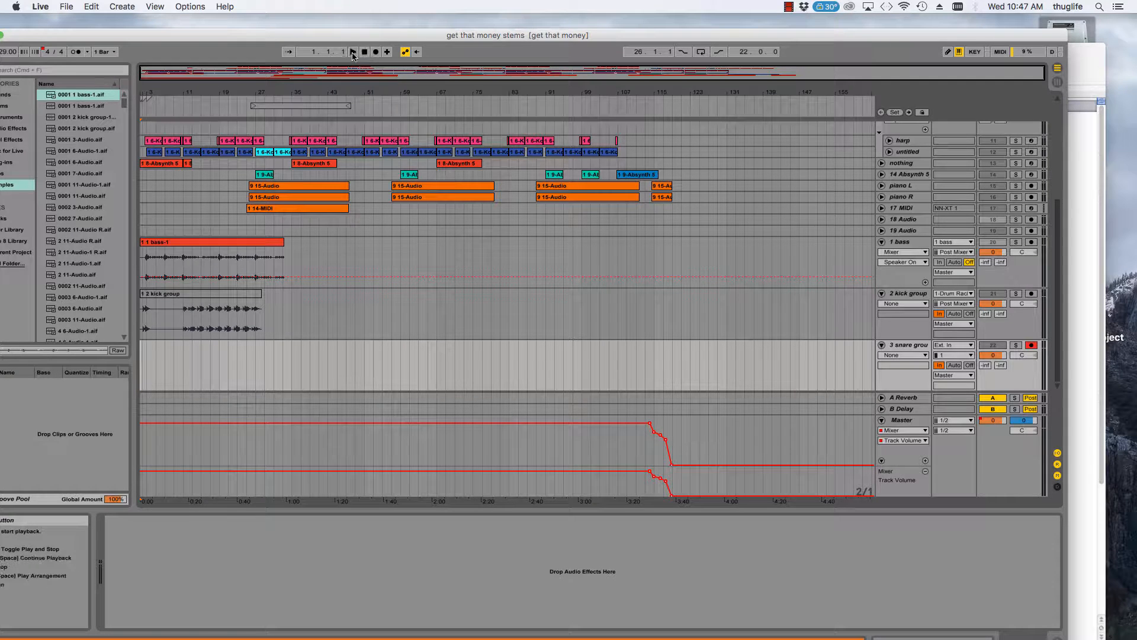
{"action": "left_click", "coordinate": [353, 53]}
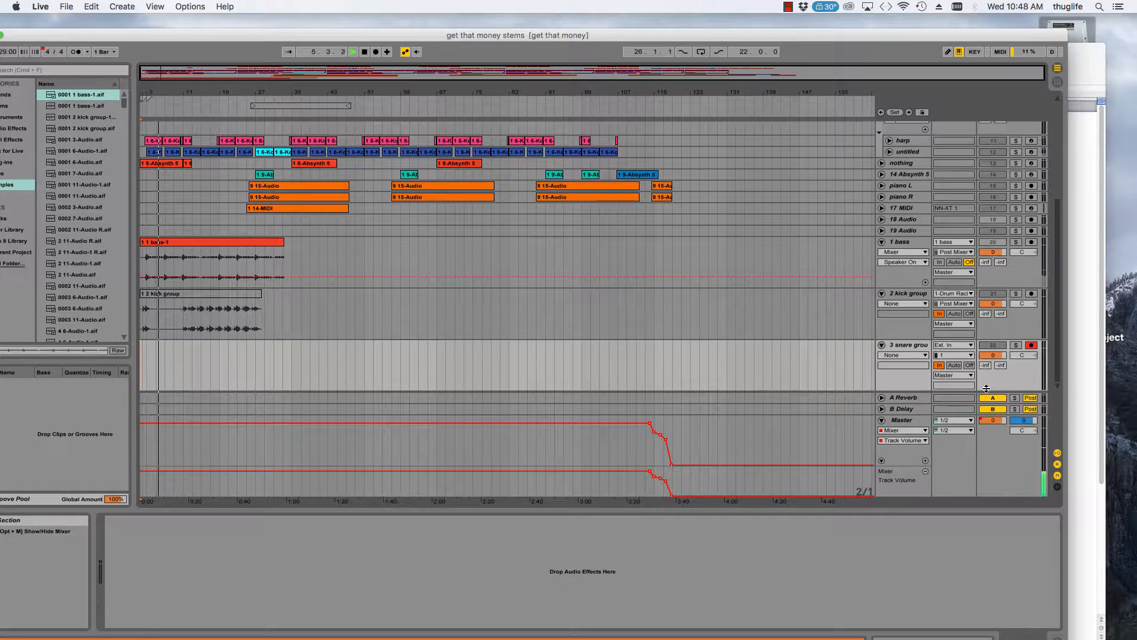
{"action": "left_click", "coordinate": [365, 54]}
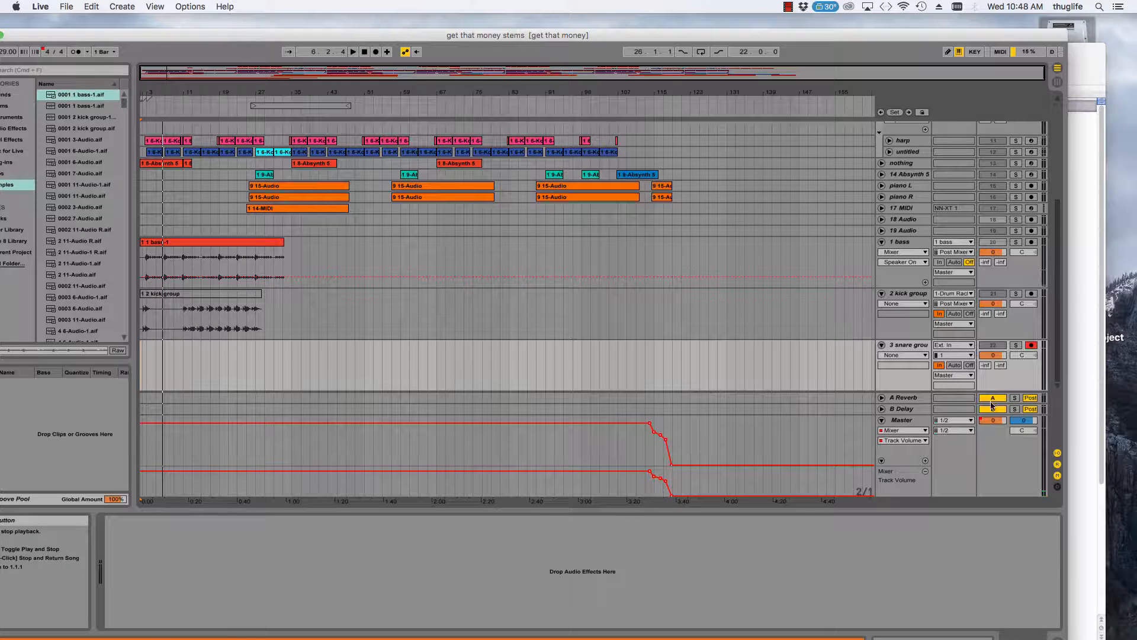
{"action": "left_click", "coordinate": [952, 345]}
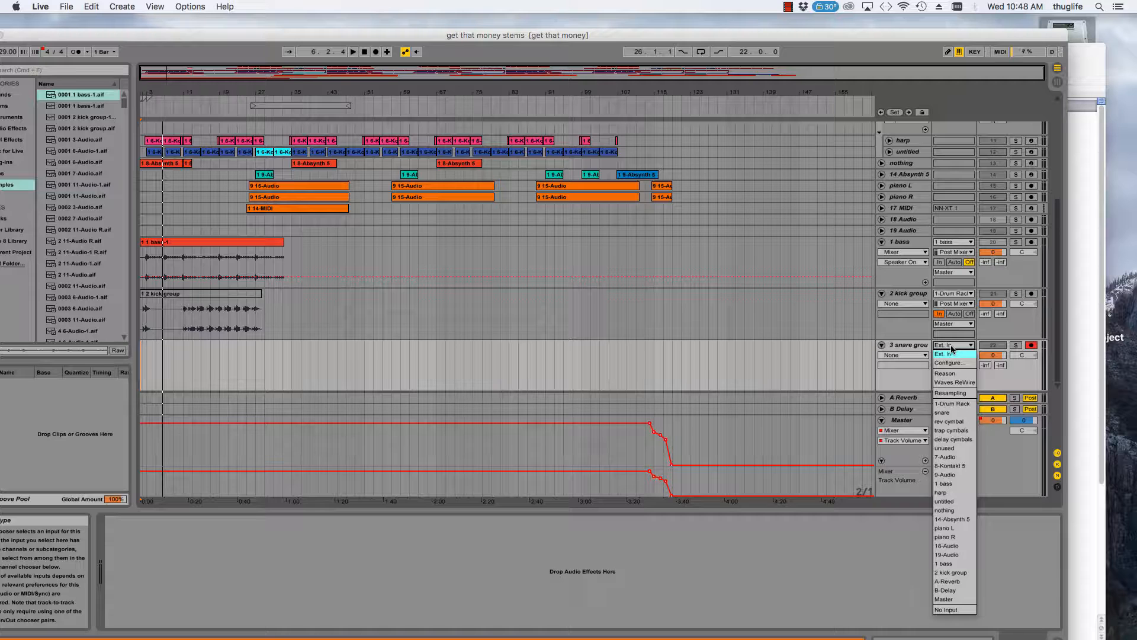
{"action": "left_click", "coordinate": [951, 353]}
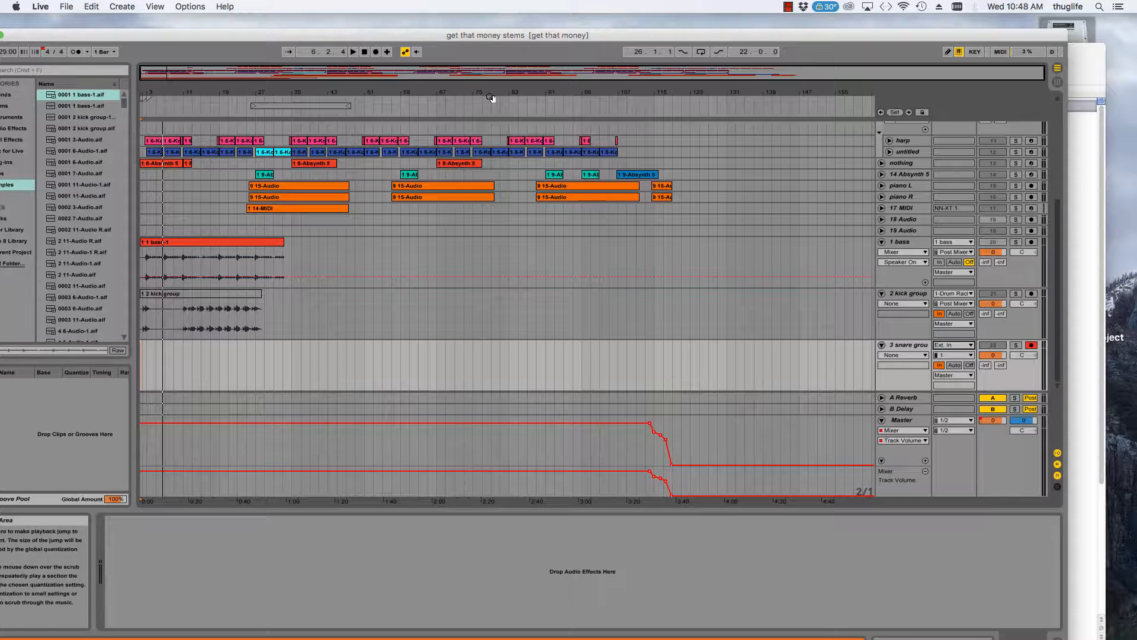
- Record a short test take from the song start on 3 snare group with Ext. In as its input
{"action": "left_click", "coordinate": [364, 52]}
{"action": "left_click", "coordinate": [375, 52]}
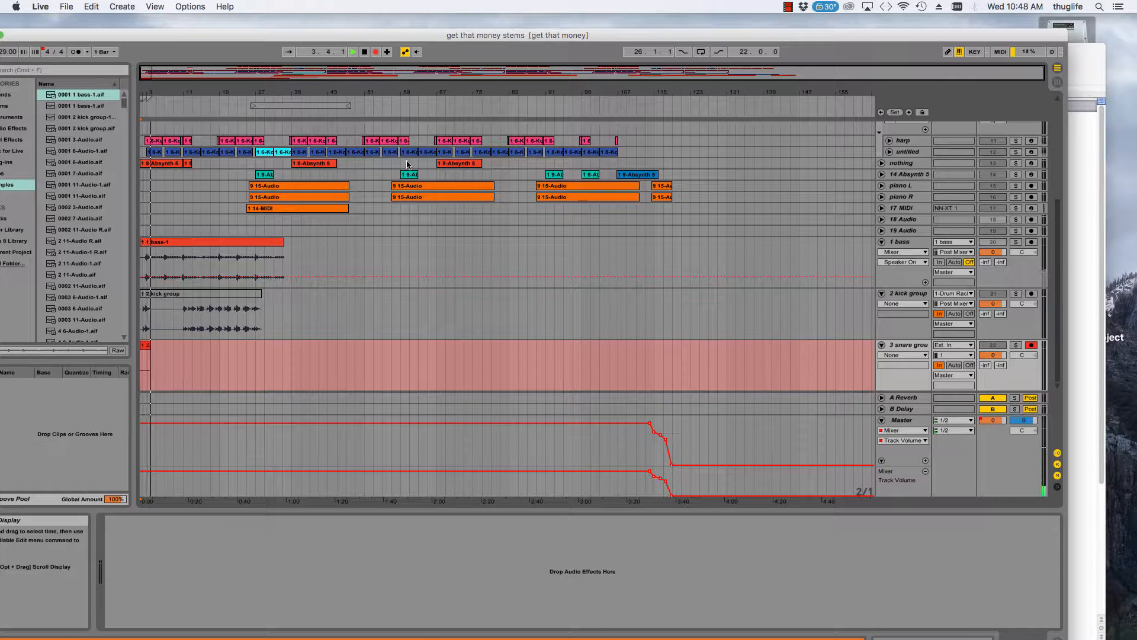
{"action": "left_click", "coordinate": [365, 52]}
{"action": "scroll", "coordinate": [770, 261], "scroll_direction": "up", "scroll_amount": 5}
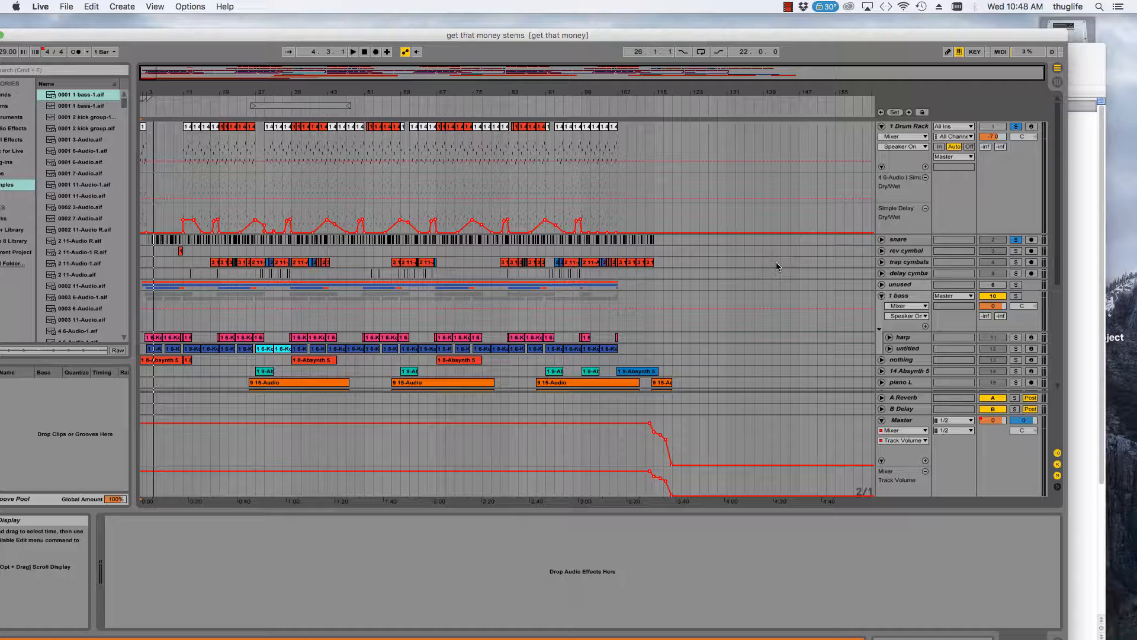
{"action": "scroll", "coordinate": [956, 311], "scroll_direction": "down", "scroll_amount": 5}
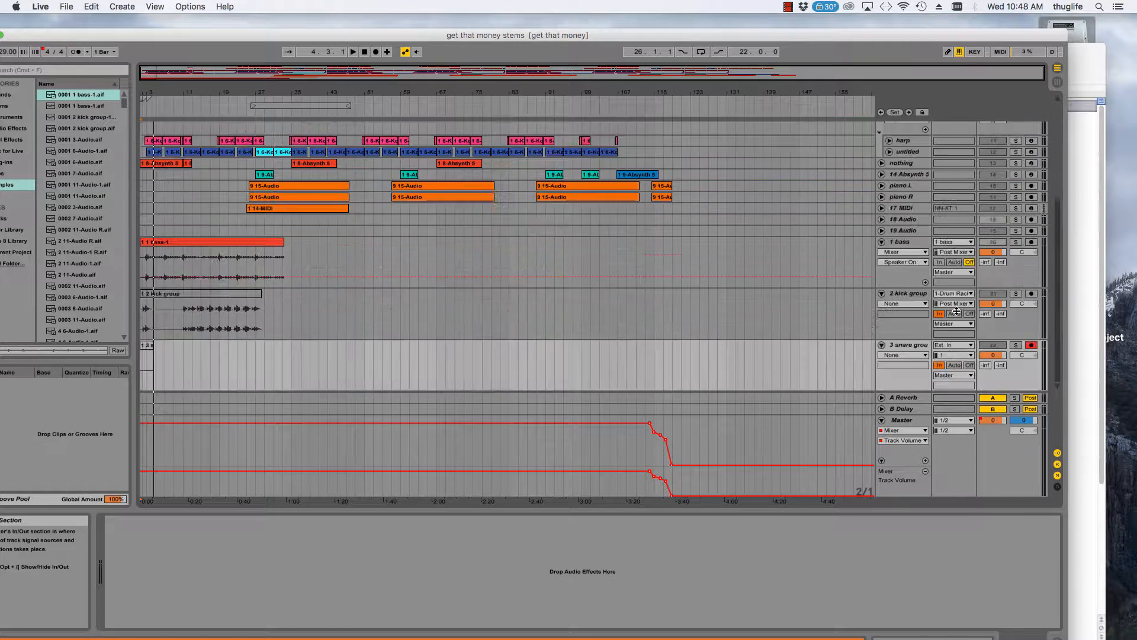
- Set the audio input of the 3 snare group track to Master and test the signal with a short playback from the start
{"action": "left_click", "coordinate": [959, 376]}
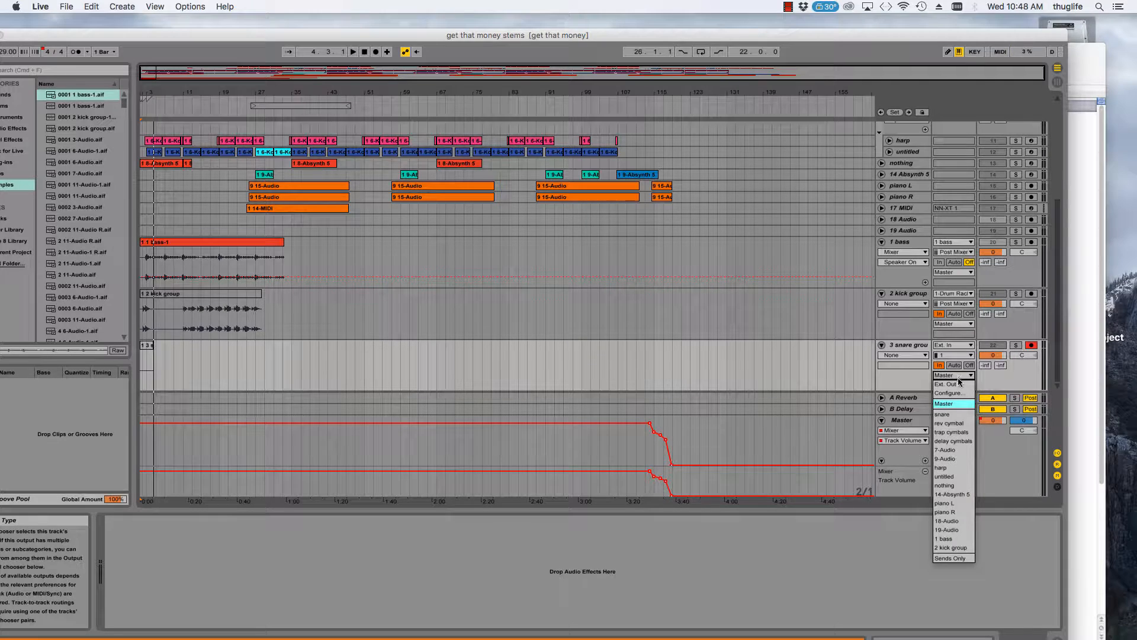
{"action": "left_click", "coordinate": [960, 348]}
{"action": "left_click", "coordinate": [960, 346]}
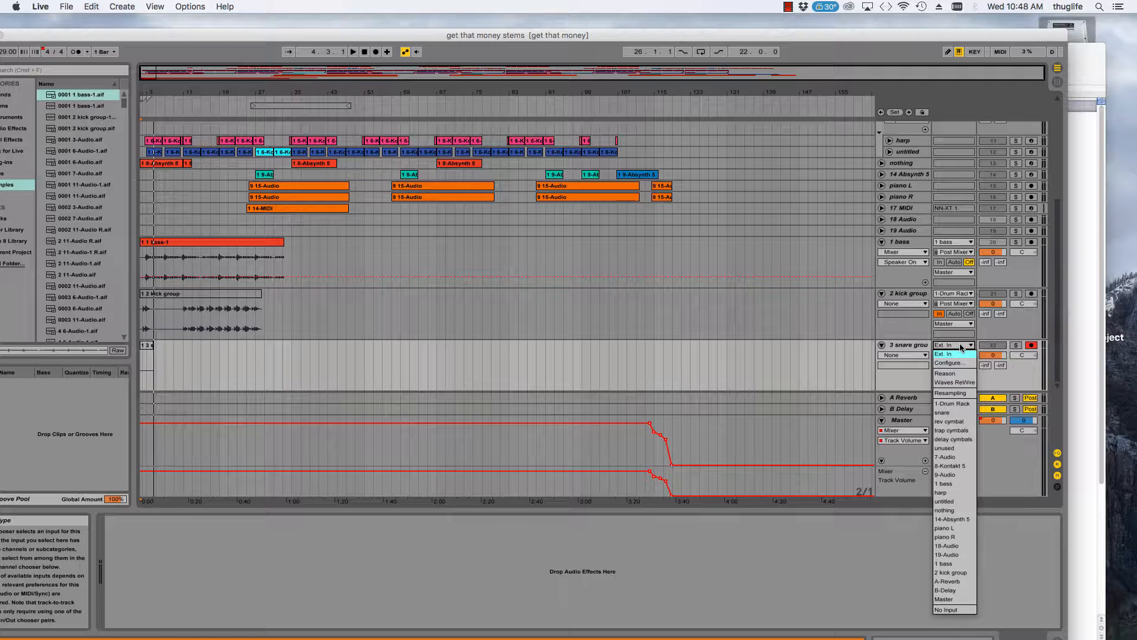
{"action": "left_click", "coordinate": [963, 599]}
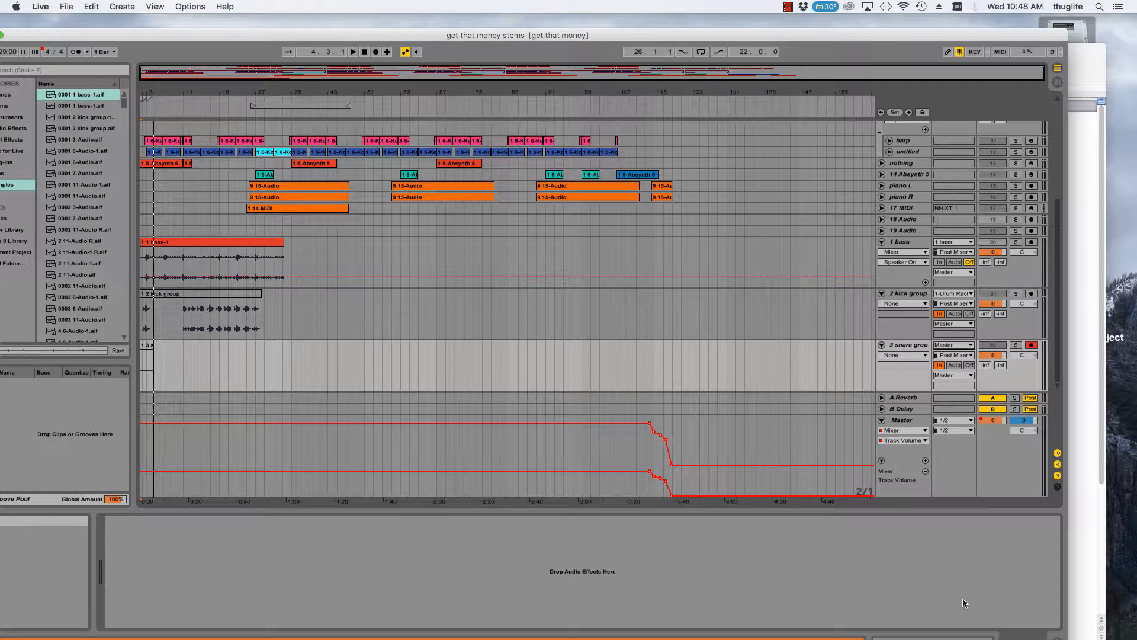
{"action": "left_click", "coordinate": [353, 52]}
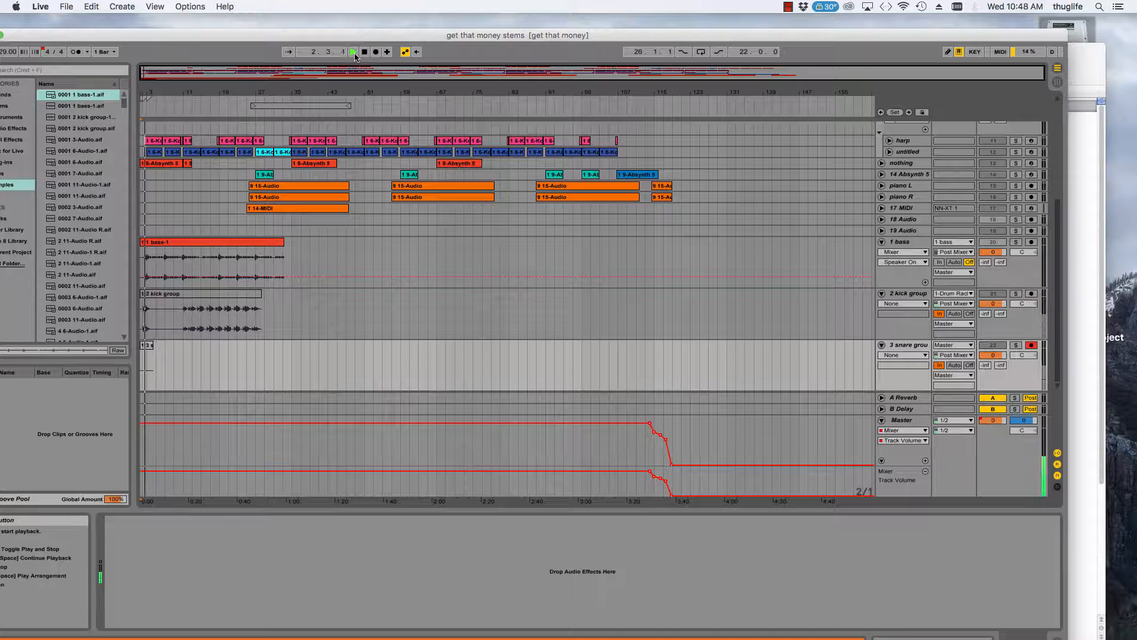
{"action": "left_click", "coordinate": [365, 52]}
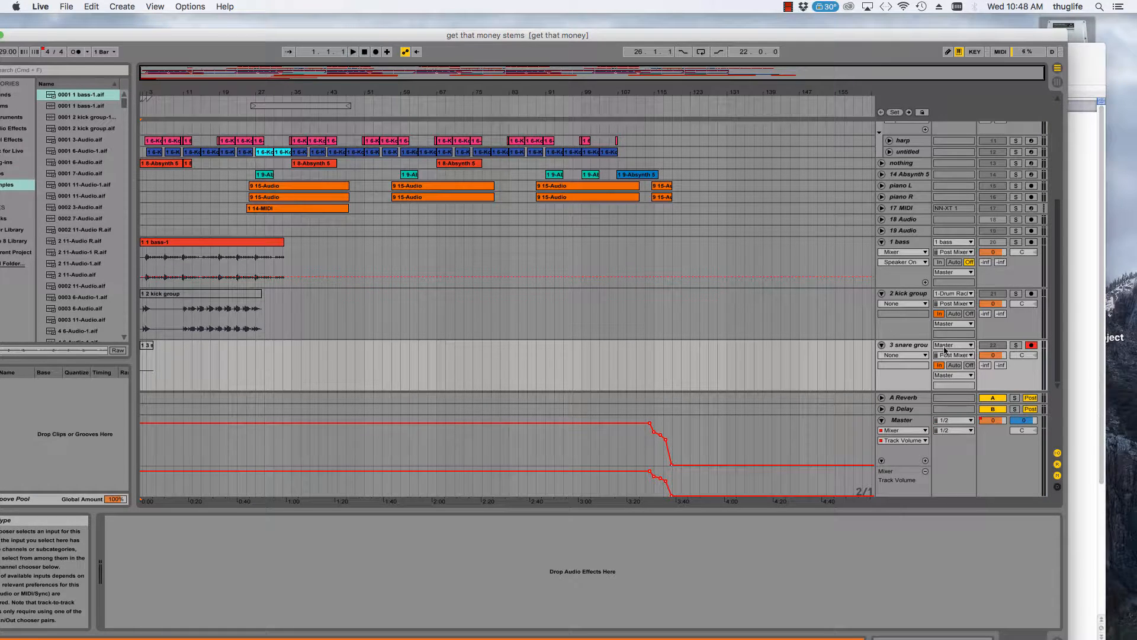
- Review the device chains of the soloed snare and 1 Drum Rack tracks, and fold the 1 Drum Rack track
{"action": "scroll", "coordinate": [960, 266], "scroll_direction": "up", "scroll_amount": 5}
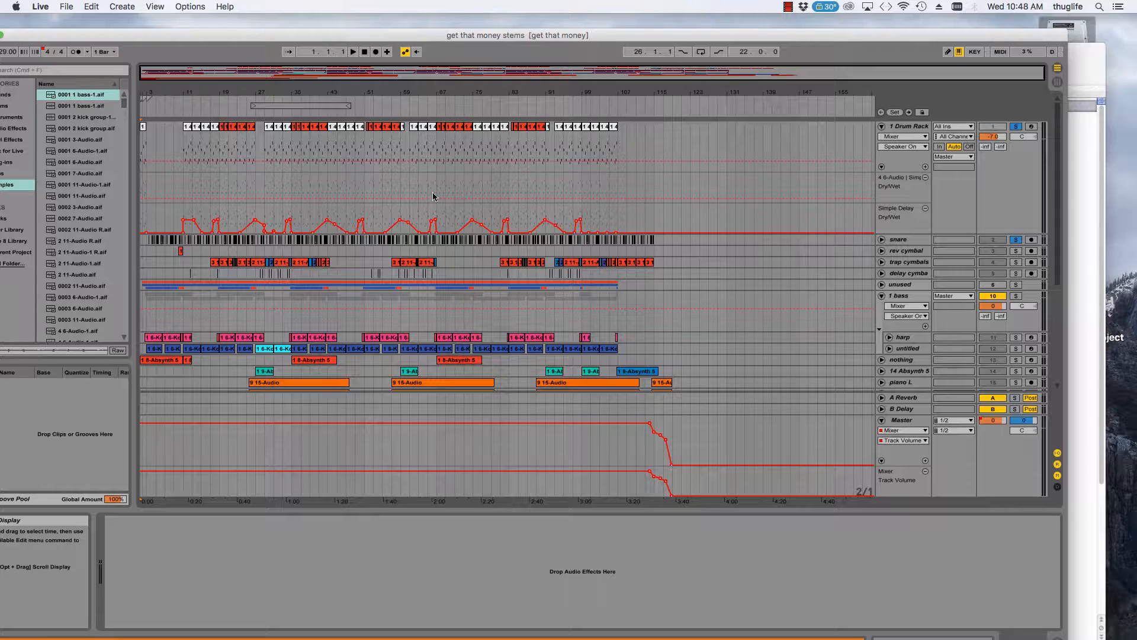
{"action": "left_click", "coordinate": [904, 240]}
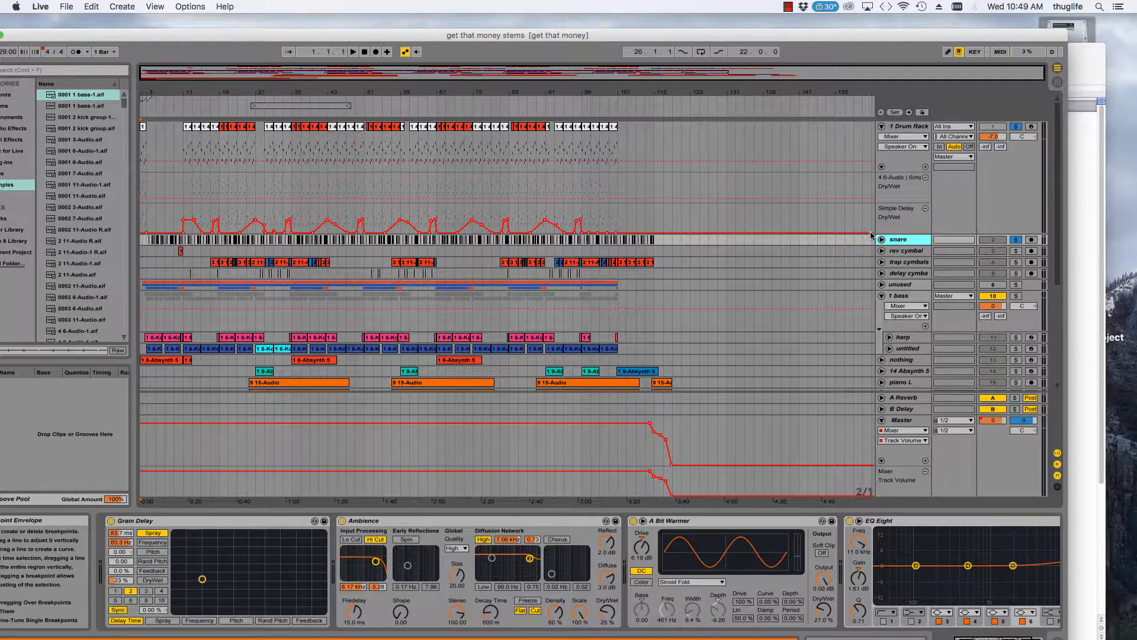
{"action": "scroll", "coordinate": [793, 236], "scroll_direction": "down", "scroll_amount": 7}
{"action": "scroll", "coordinate": [792, 236], "scroll_direction": "up", "scroll_amount": 7}
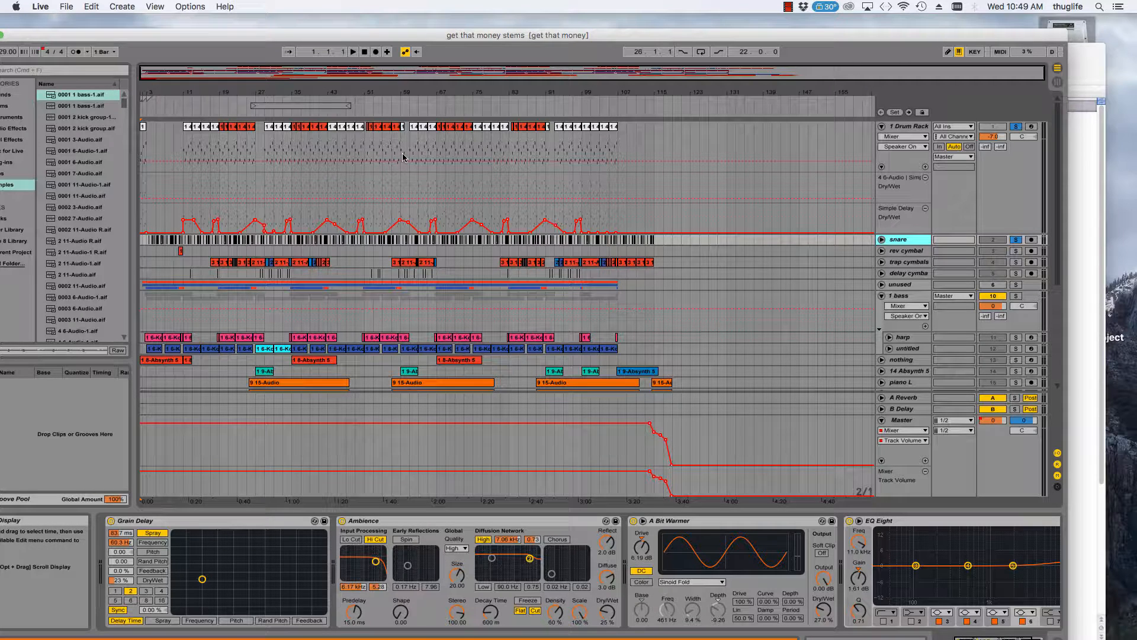
{"action": "left_click", "coordinate": [898, 131]}
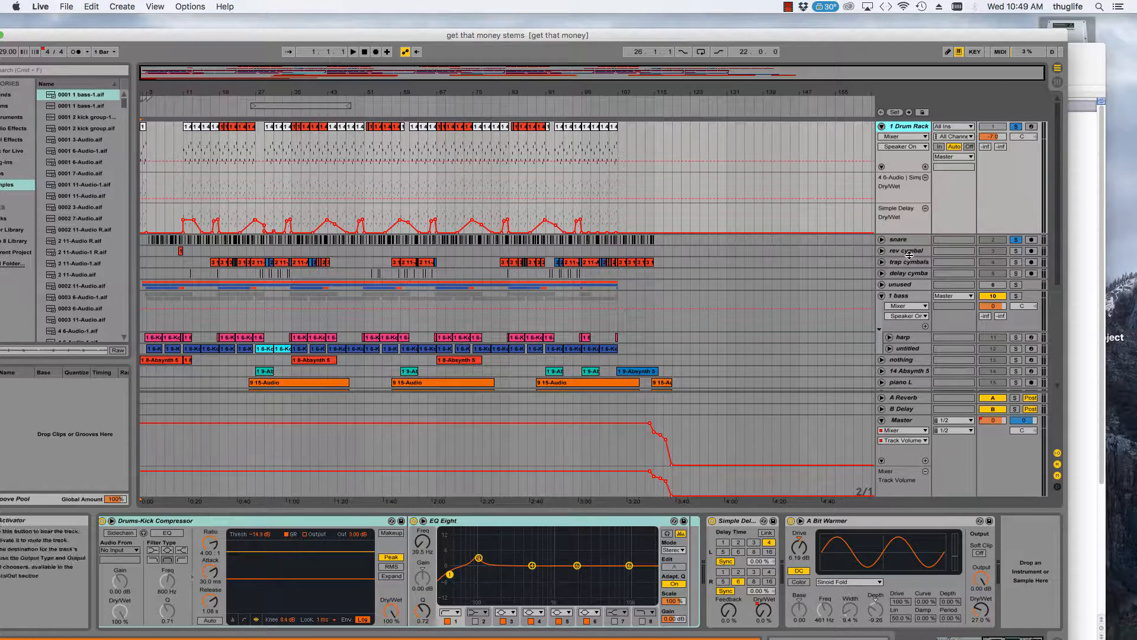
{"action": "left_click", "coordinate": [881, 127]}
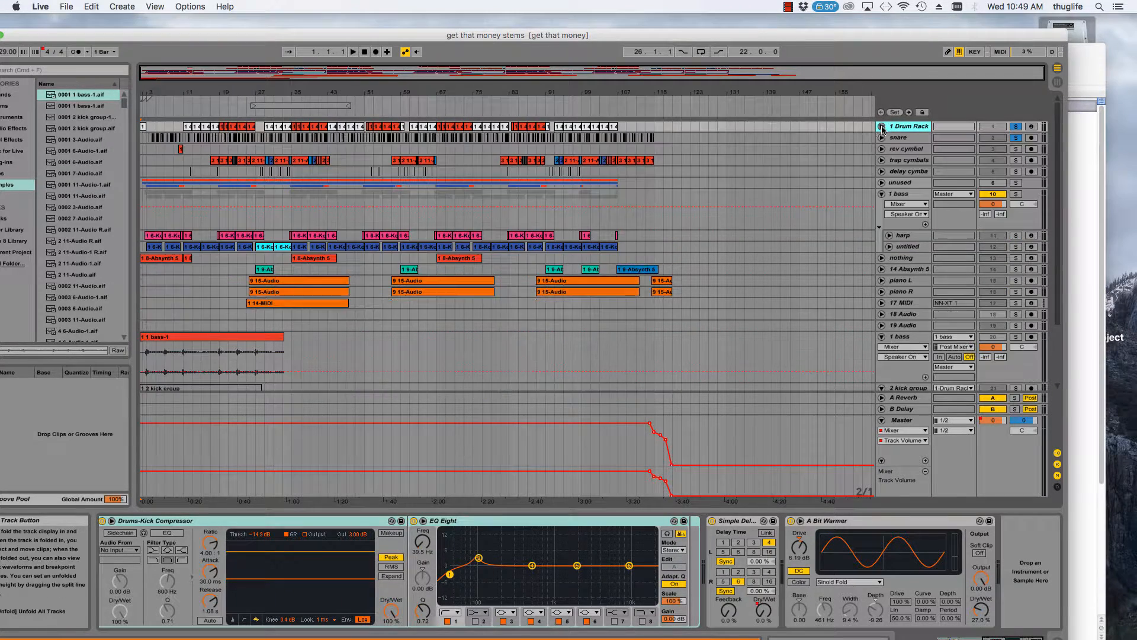
{"action": "scroll", "coordinate": [794, 207], "scroll_direction": "down", "scroll_amount": 5}
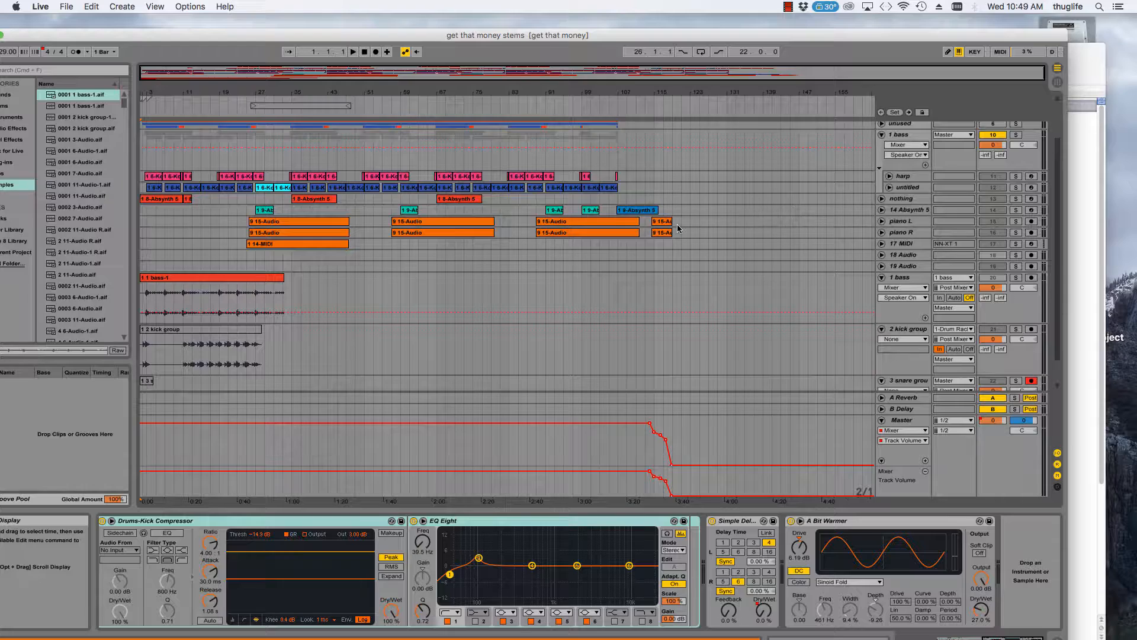
{"action": "scroll", "coordinate": [677, 228], "scroll_direction": "down", "scroll_amount": 3}
{"action": "scroll", "coordinate": [766, 232], "scroll_direction": "up", "scroll_amount": 8}
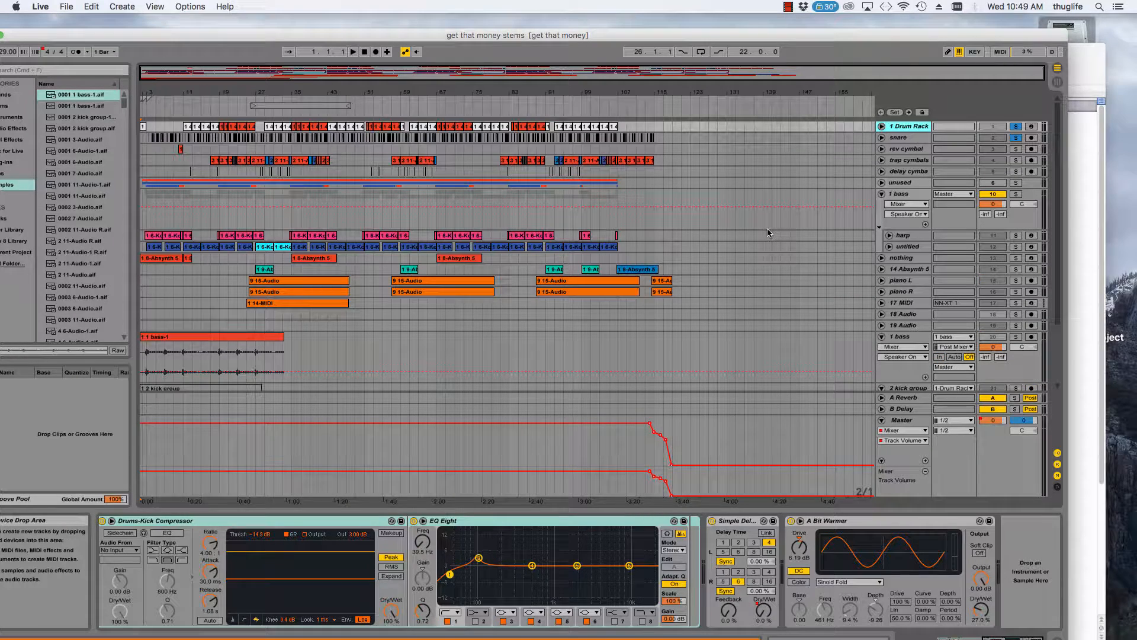
{"action": "scroll", "coordinate": [767, 231], "scroll_direction": "down", "scroll_amount": 5}
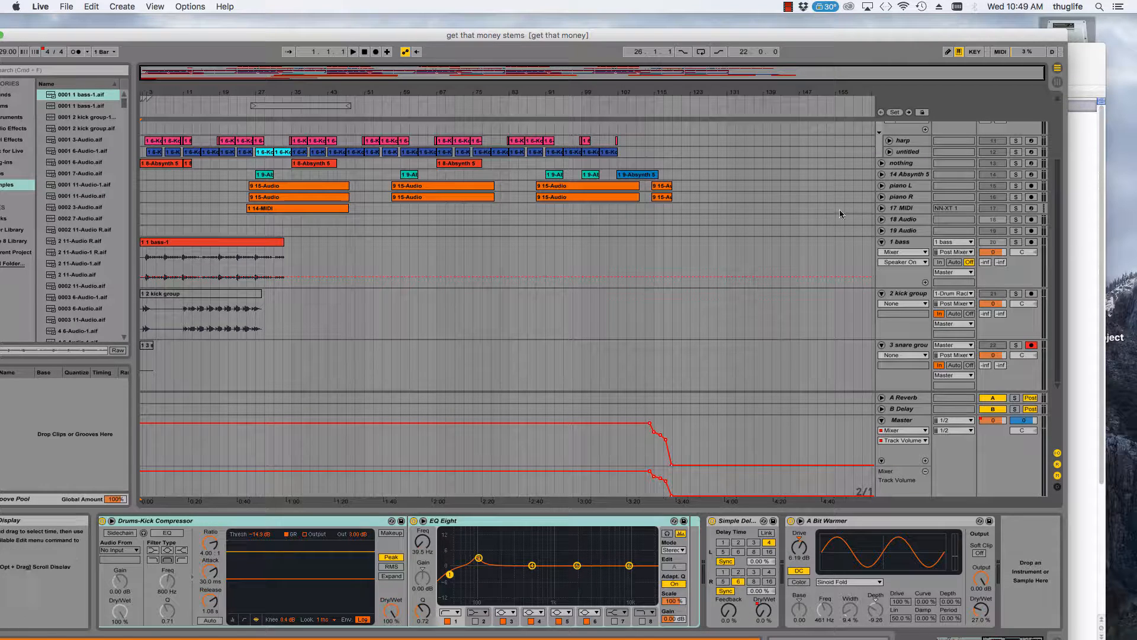
- Record the snares onto 3 snare group up to about bar 32, and set monitoring to Off on 2 kick group and 3 snare group
{"action": "left_click", "coordinate": [972, 314]}
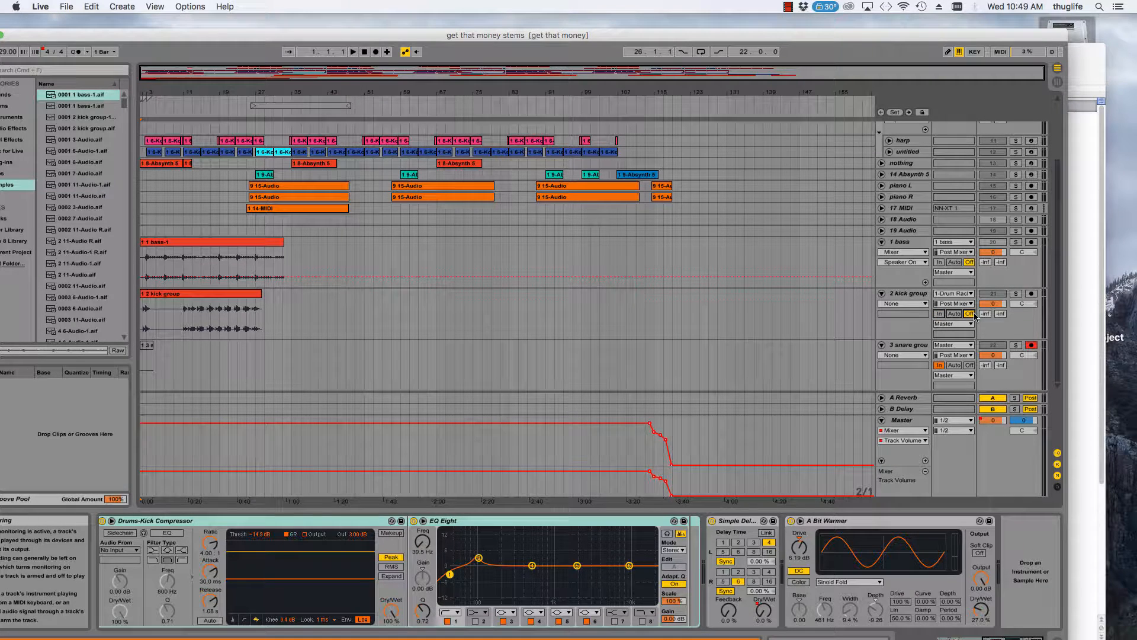
{"action": "left_click", "coordinate": [376, 51]}
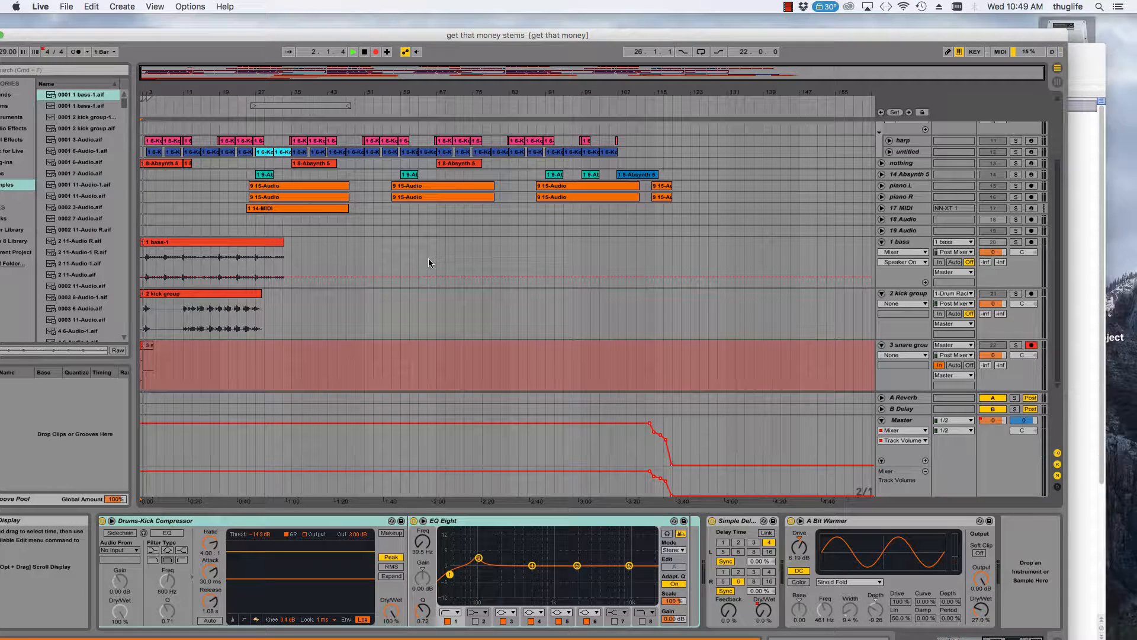
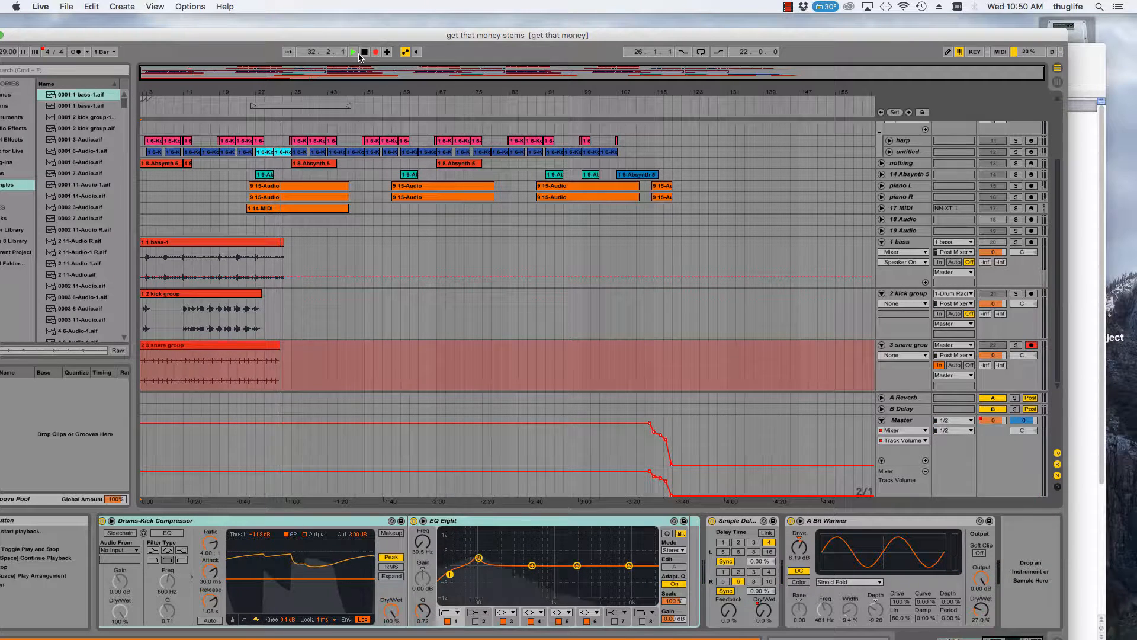
{"action": "key", "text": "space"}
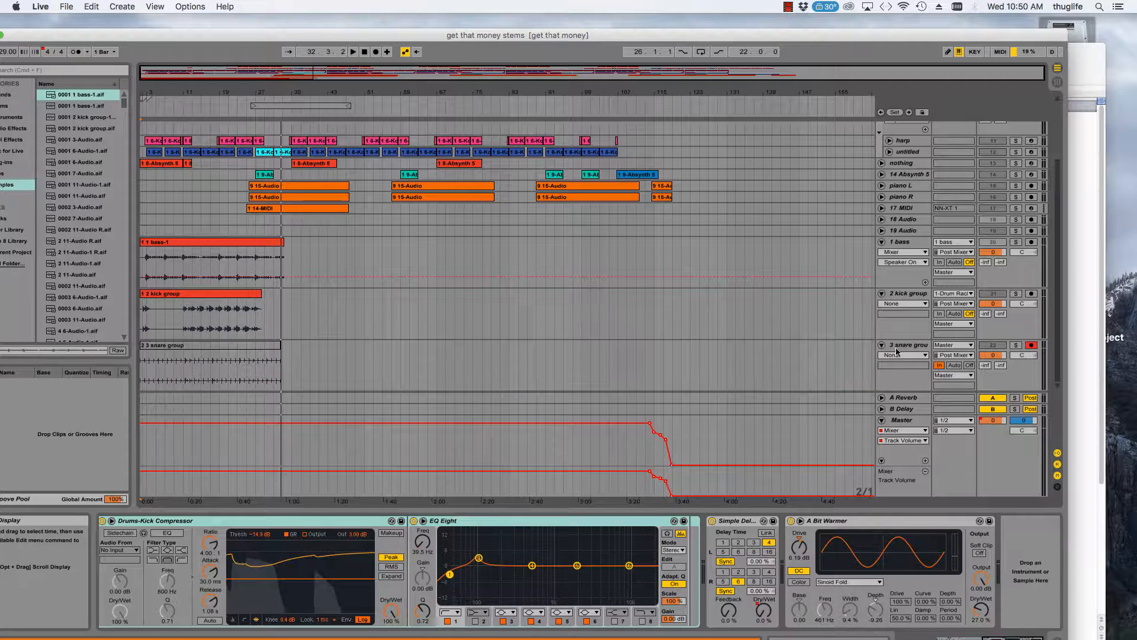
{"action": "left_click", "coordinate": [969, 365]}
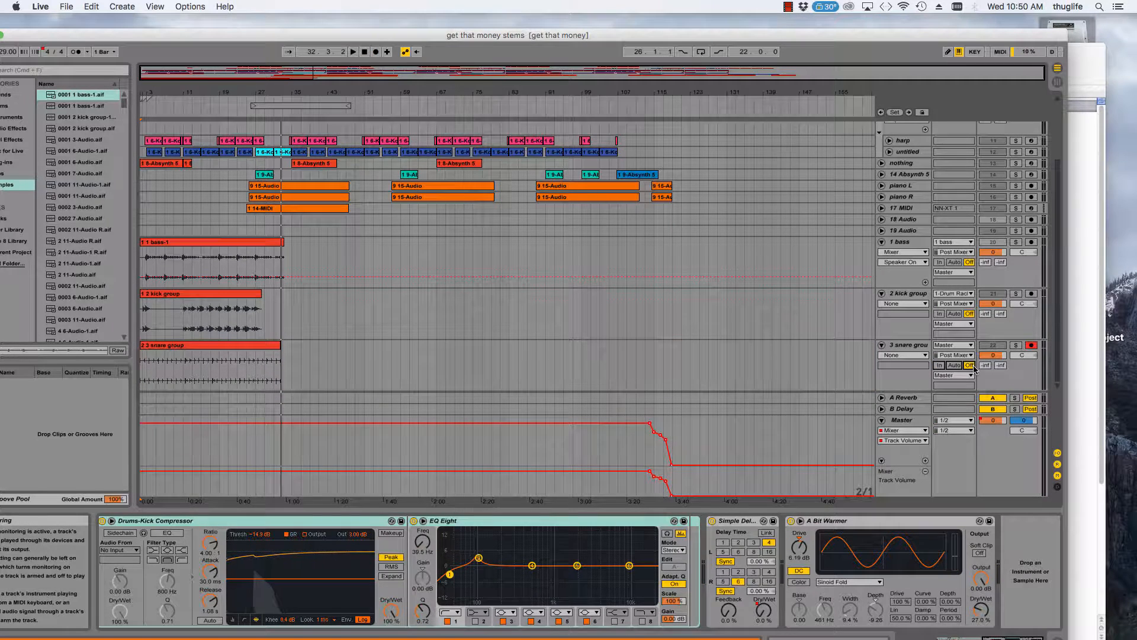
- Check the next stem in track outs.docx in Word, and insert a new audio track below 3 snare group in Ableton Live
{"action": "left_click", "coordinate": [1099, 251]}
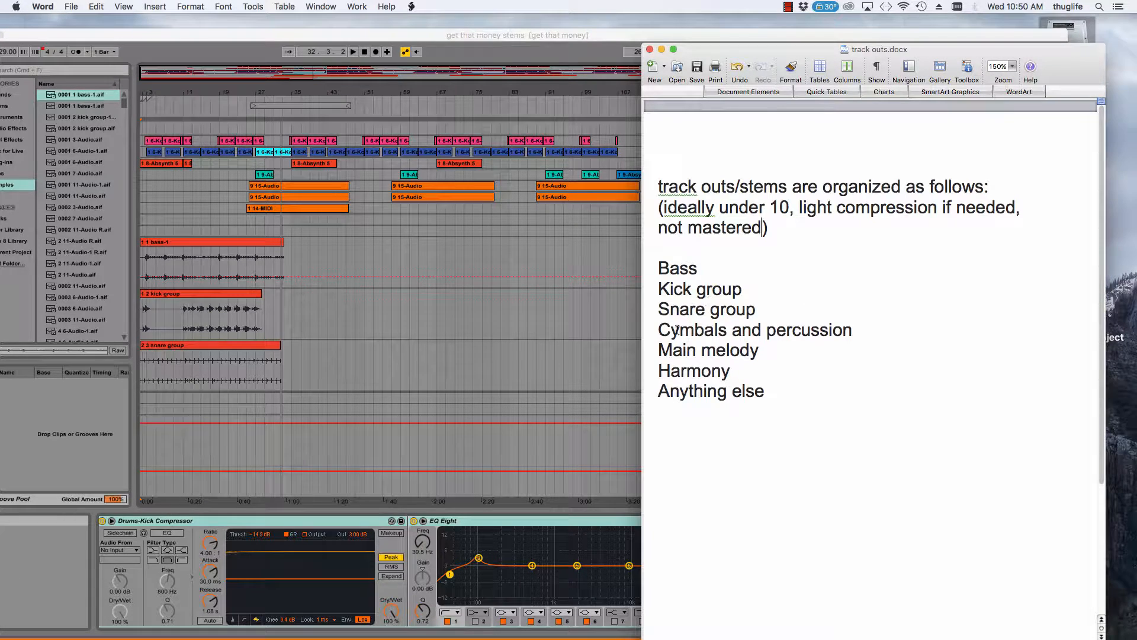
{"action": "left_click", "coordinate": [506, 350]}
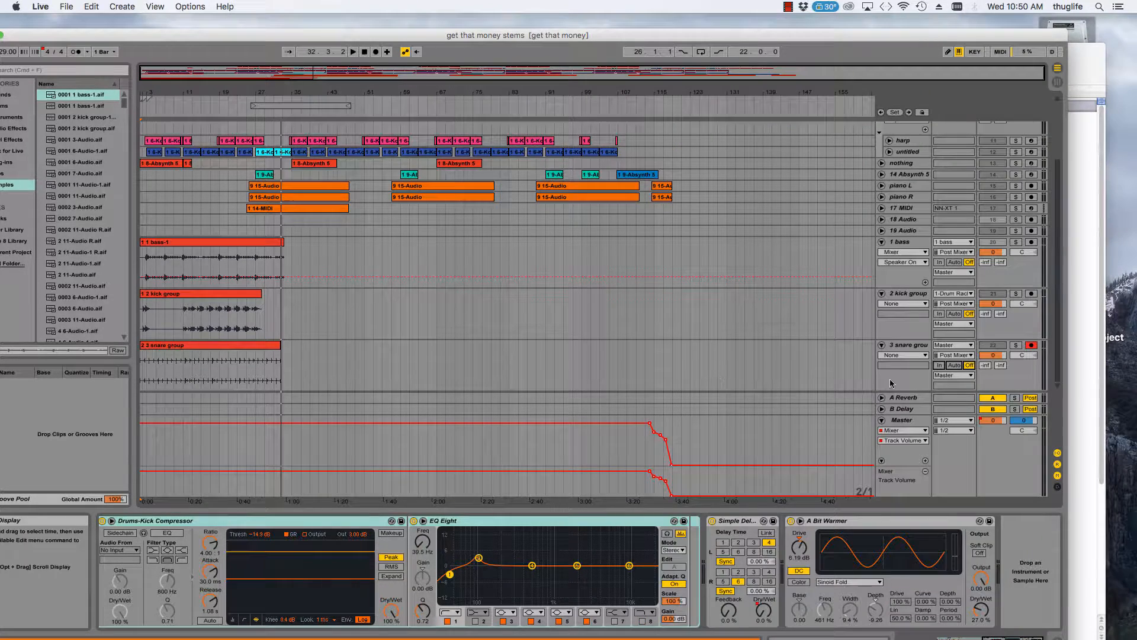
{"action": "left_click", "coordinate": [906, 352]}
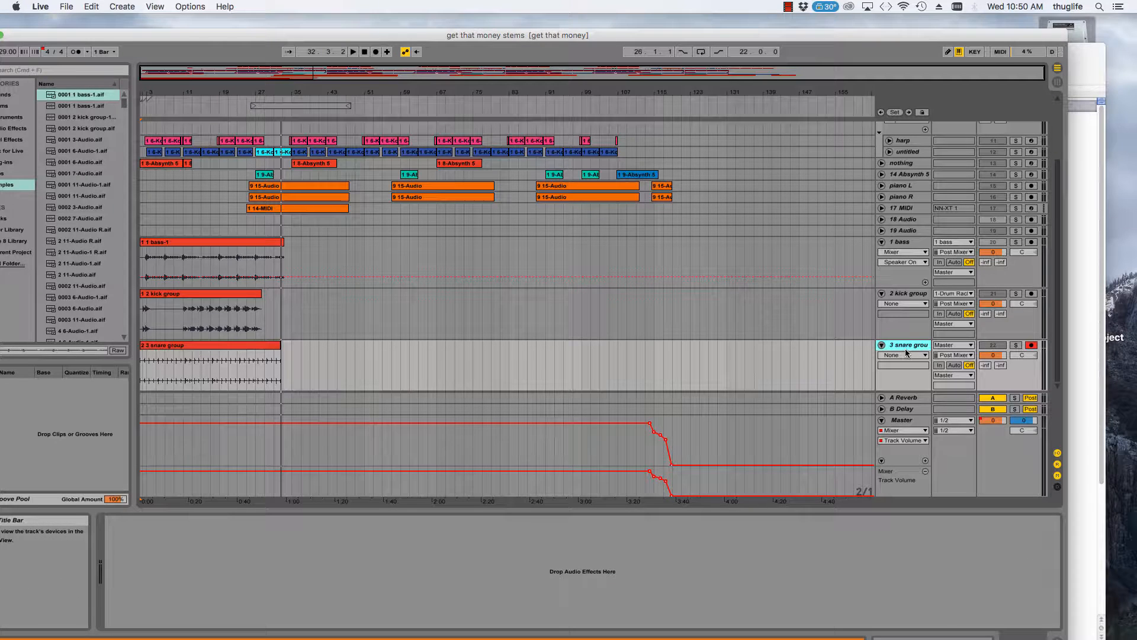
{"action": "key", "text": "super+t"}
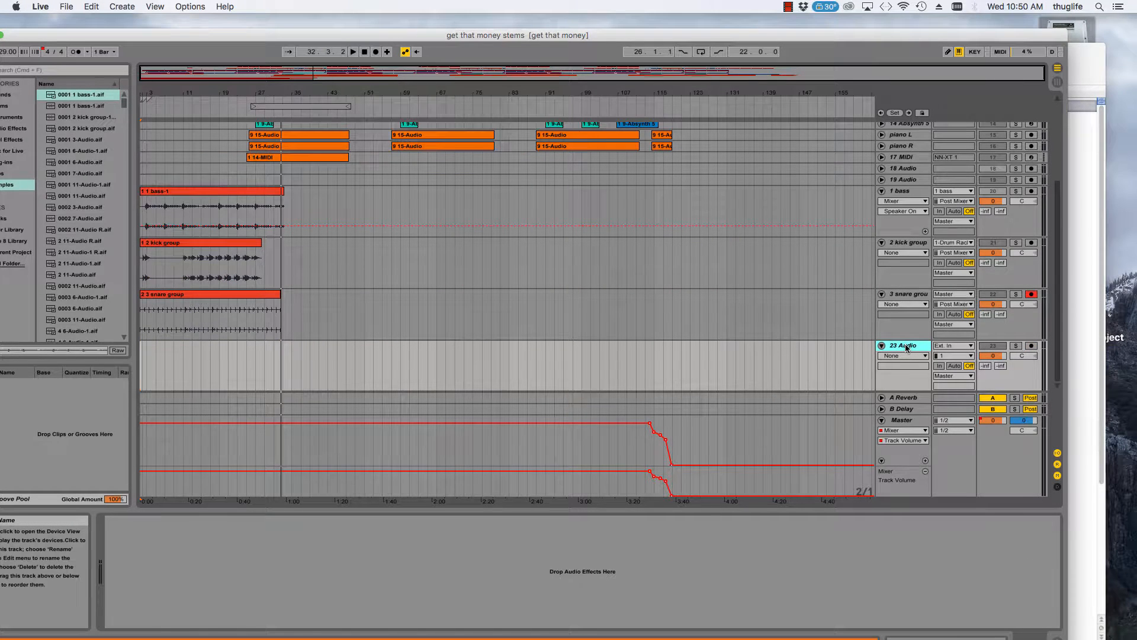
- Copy the stem name "Cymbals and percussion" from track outs.docx in Word and return to Ableton Live
{"action": "right_click", "coordinate": [907, 349]}
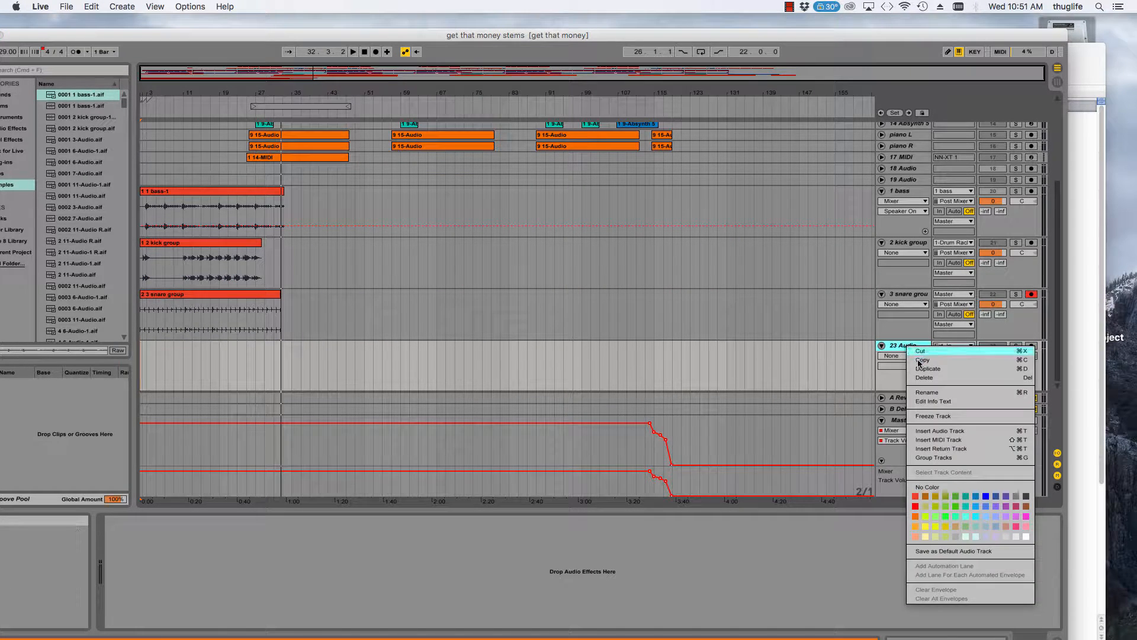
{"action": "left_click", "coordinate": [927, 394]}
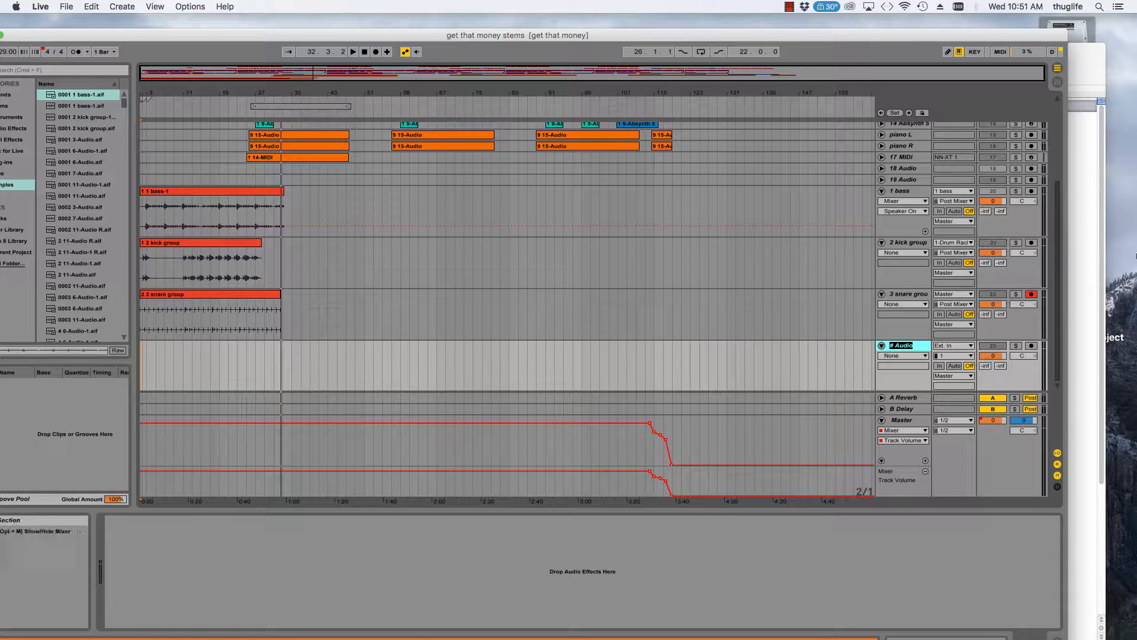
{"action": "left_click", "coordinate": [1087, 245]}
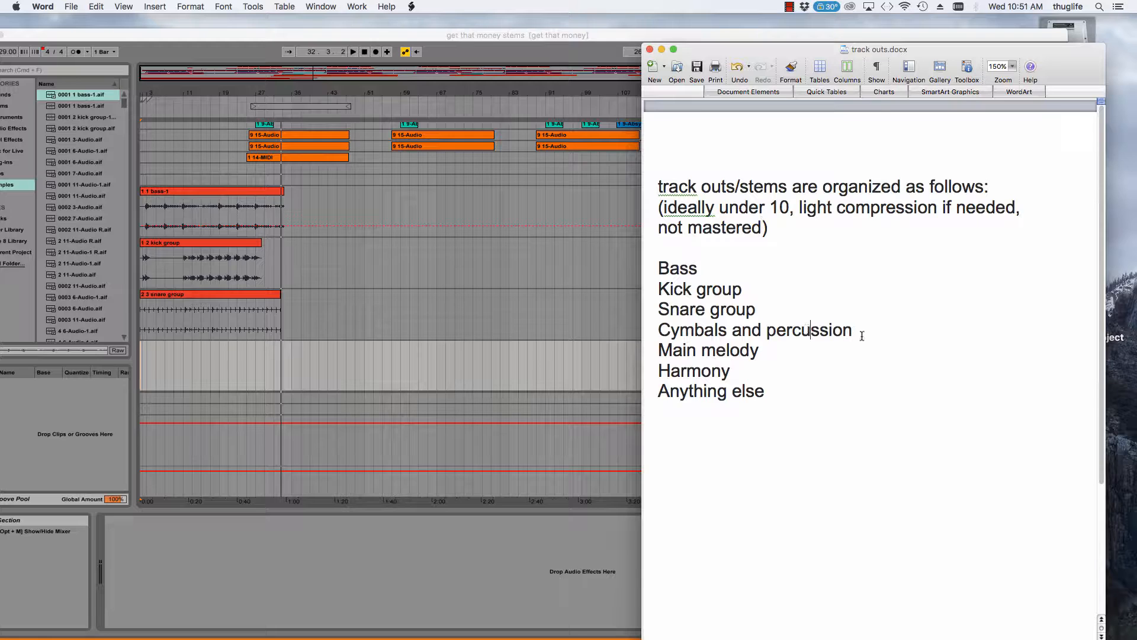
{"action": "left_click_drag", "start_coordinate": [861, 336], "coordinate": [663, 335]}
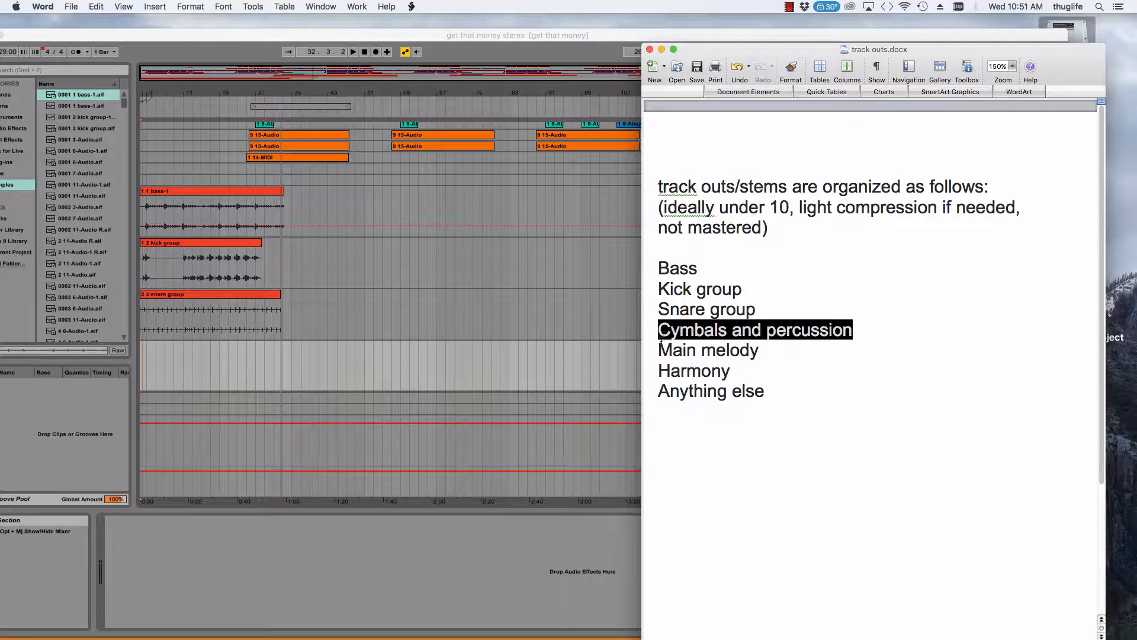
{"action": "left_click", "coordinate": [615, 371]}
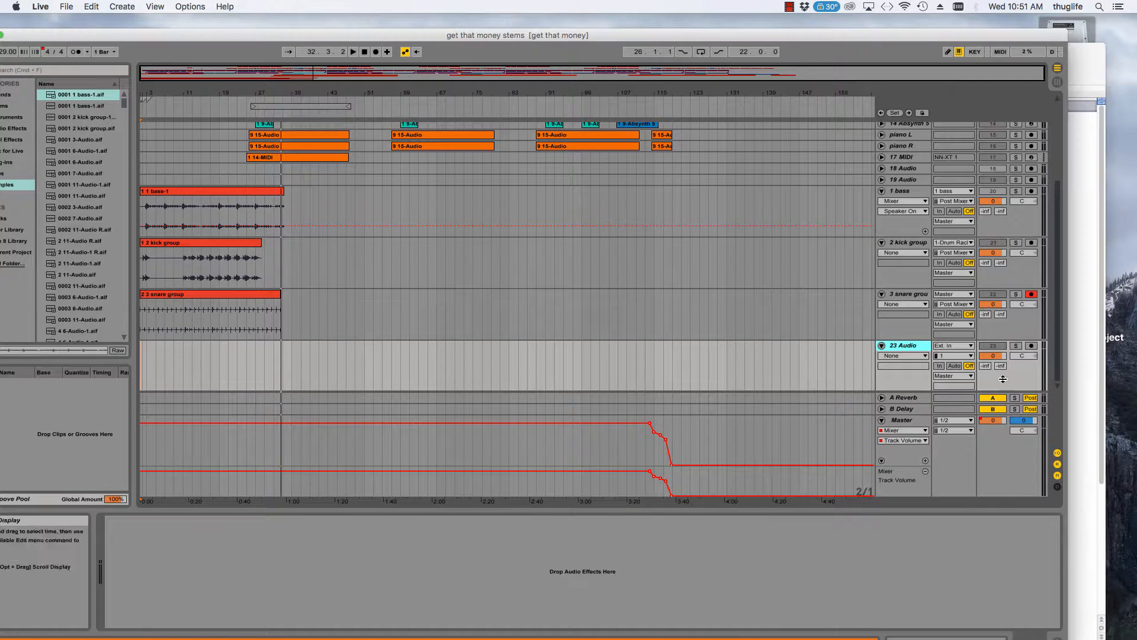
- Rename the new audio track below 3 snare group as 4 Cymbals and percussion
{"action": "right_click", "coordinate": [918, 347]}
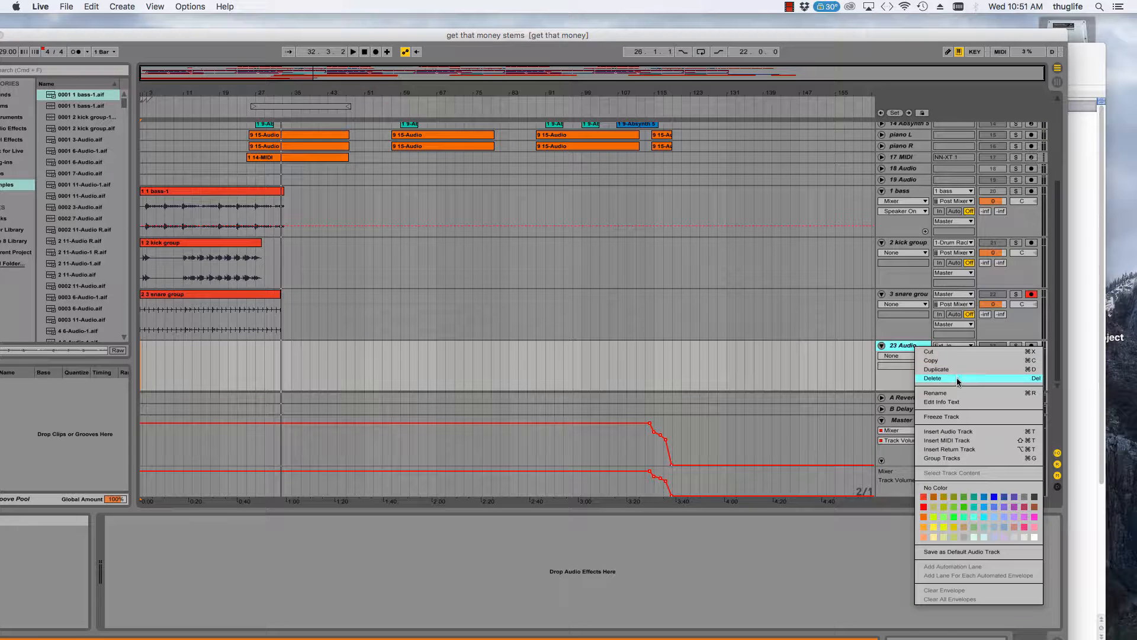
{"action": "left_click", "coordinate": [930, 376]}
{"action": "type", "text": "4"}
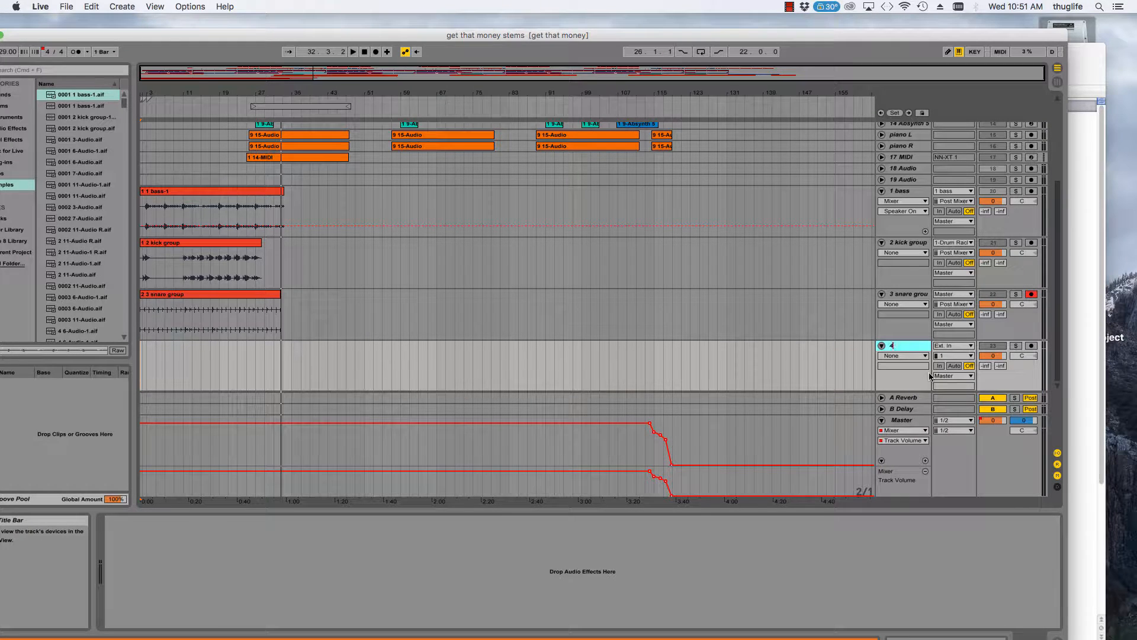
{"action": "key", "text": "super+v"}
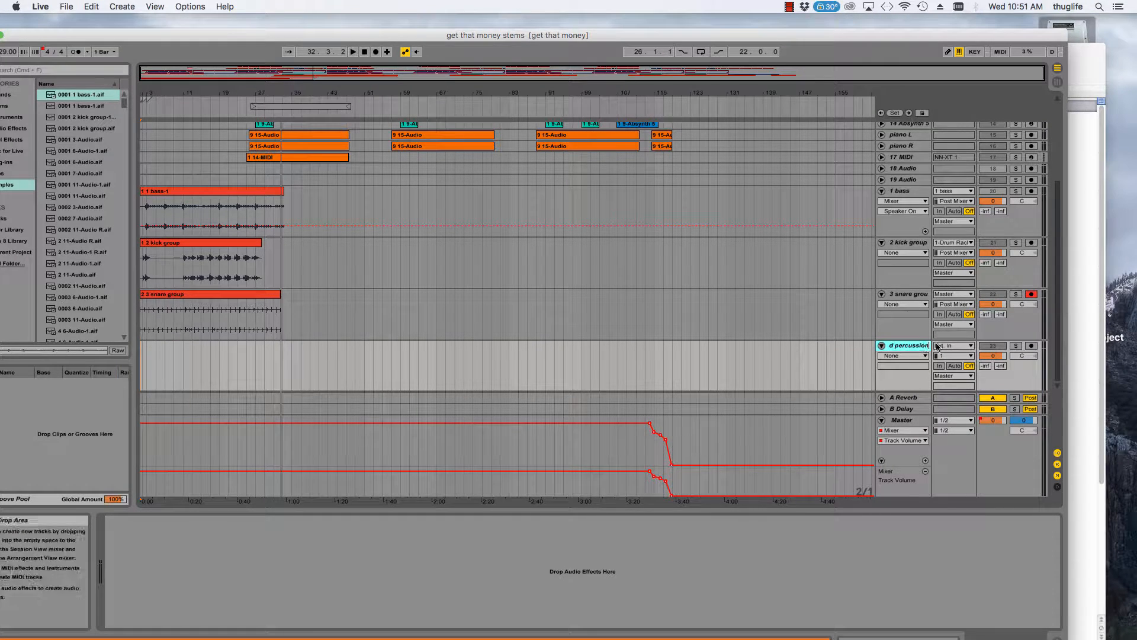
{"action": "left_click", "coordinate": [823, 350]}
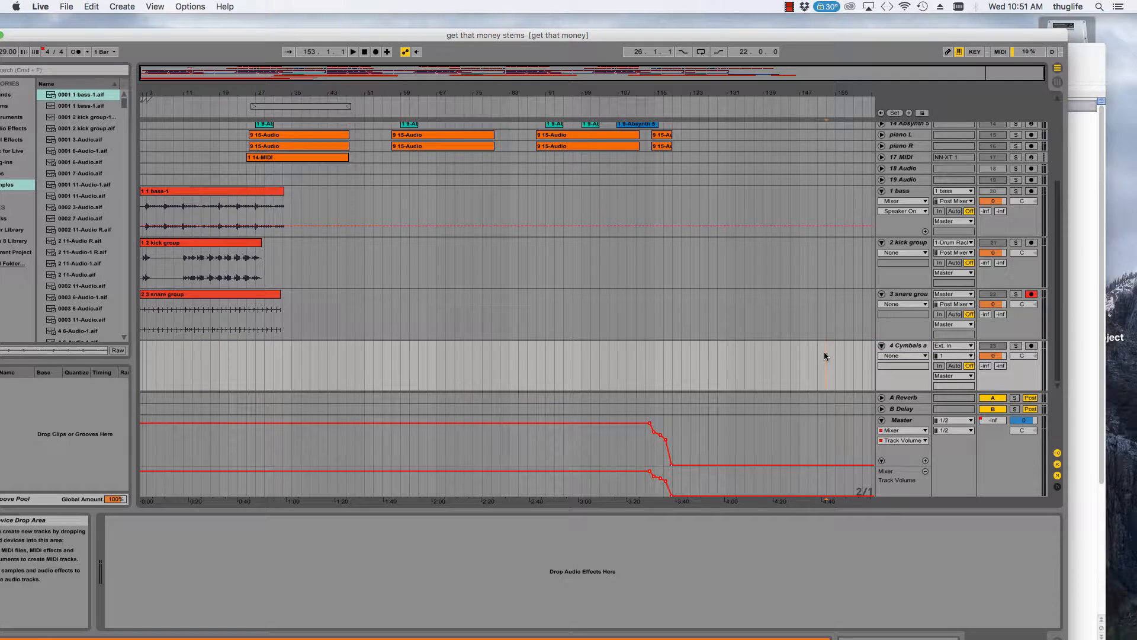
- Arm the 4 Cymbals and percussion track for recording and set its monitoring to In
{"action": "left_click", "coordinate": [1031, 346]}
{"action": "left_click", "coordinate": [939, 365]}
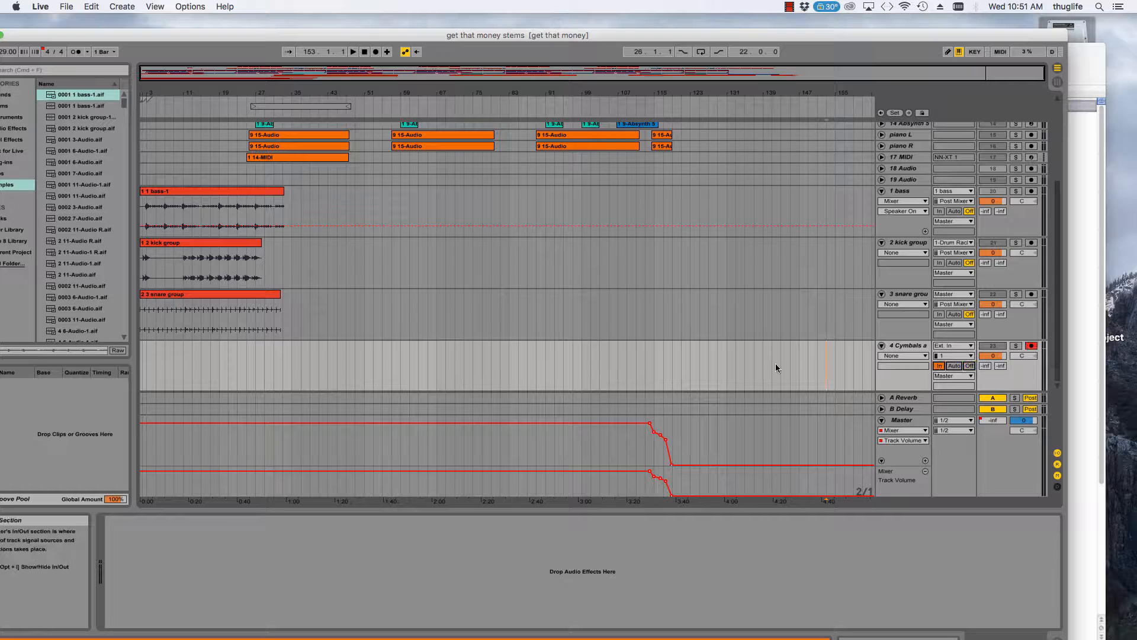
- Save the Live Set and turn off solo on the 1 Drum Rack and snare tracks
{"action": "left_click", "coordinate": [736, 362]}
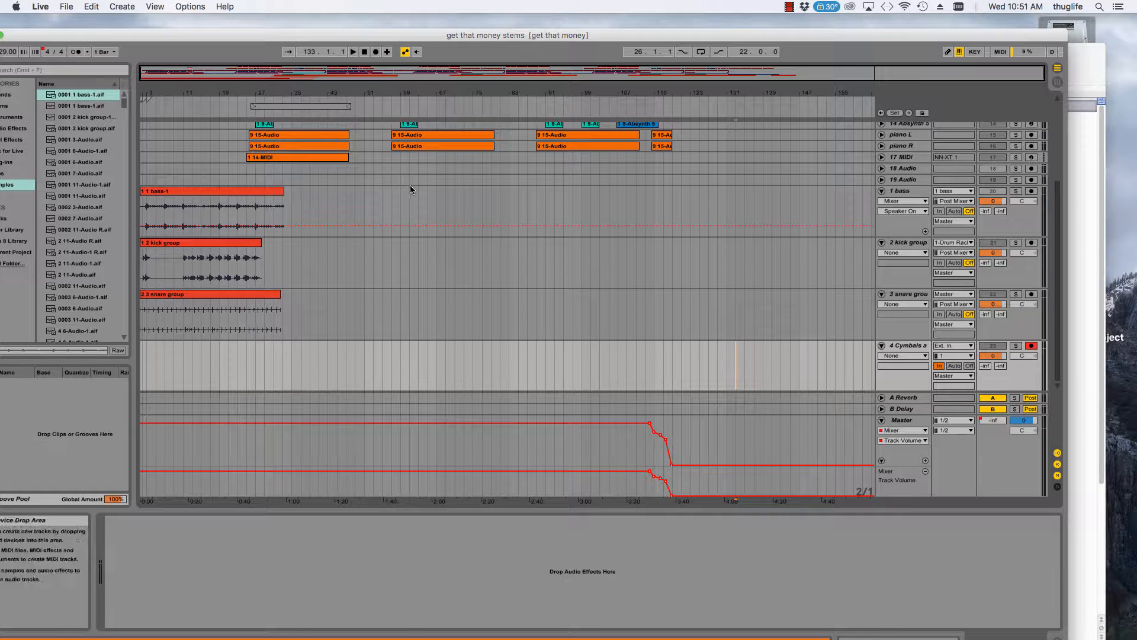
{"action": "key", "text": "super+s"}
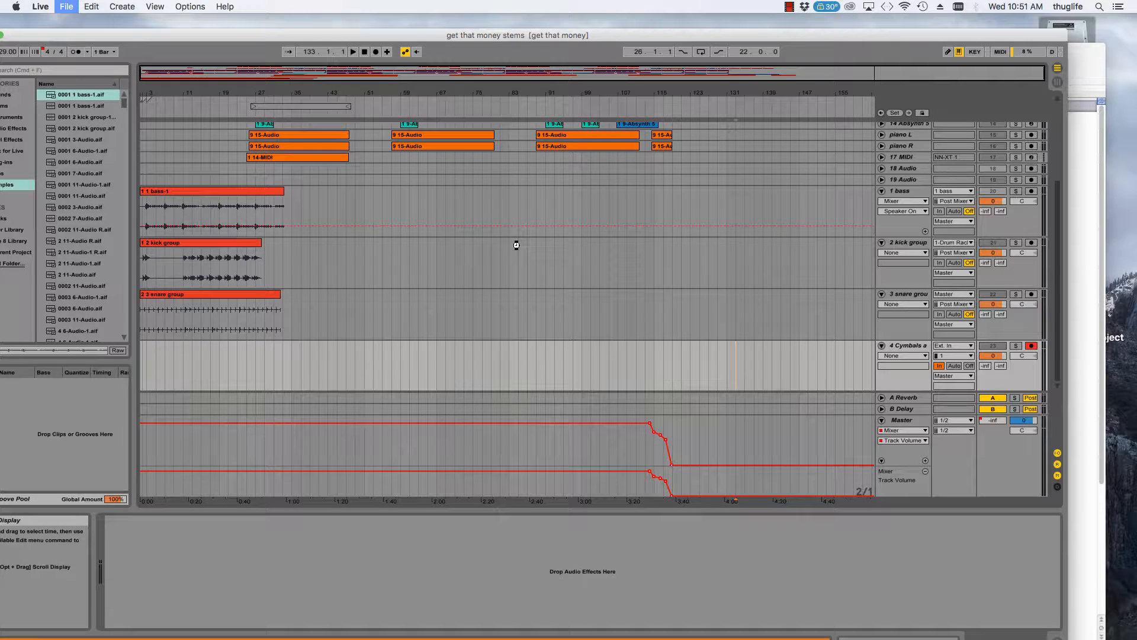
{"action": "scroll", "coordinate": [517, 252], "scroll_direction": "up", "scroll_amount": 5}
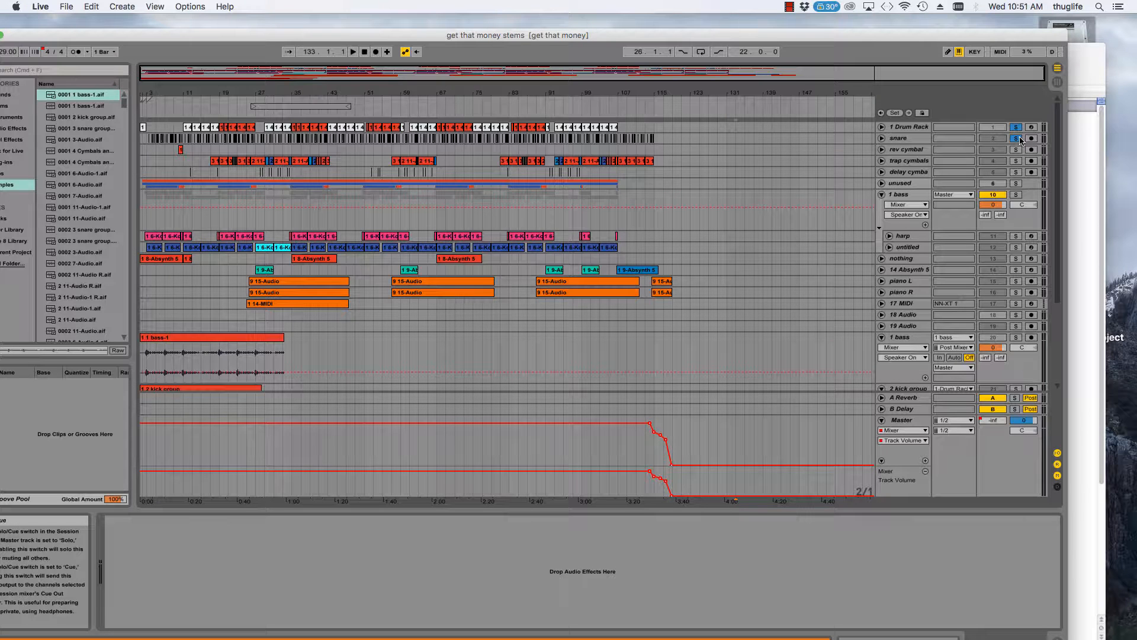
{"action": "left_click", "coordinate": [920, 127]}
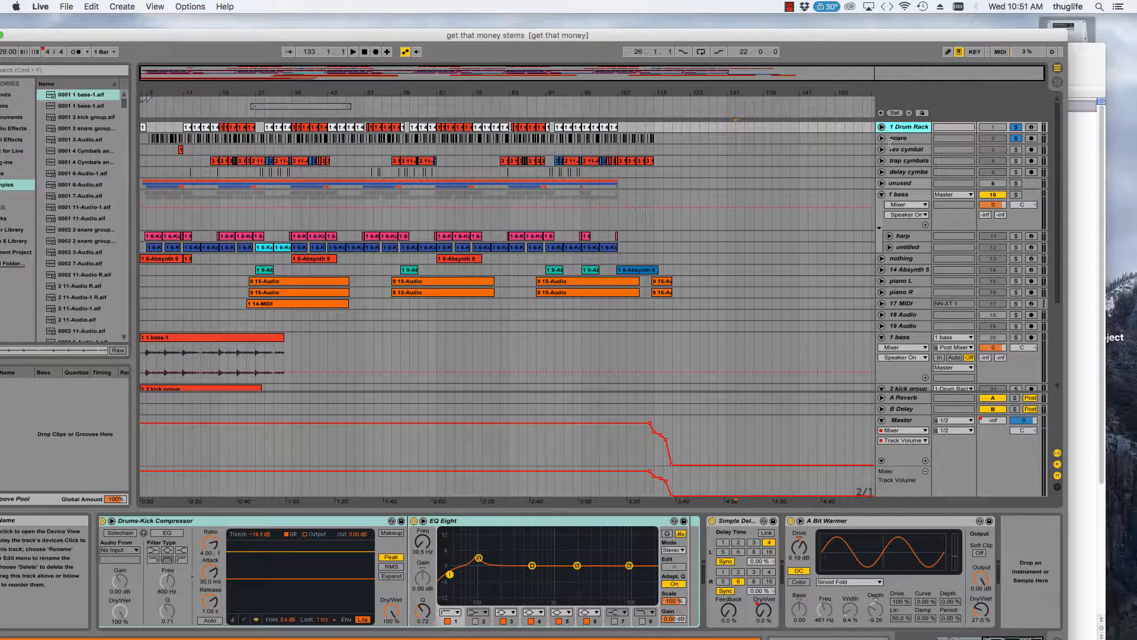
{"action": "left_click", "coordinate": [1015, 127]}
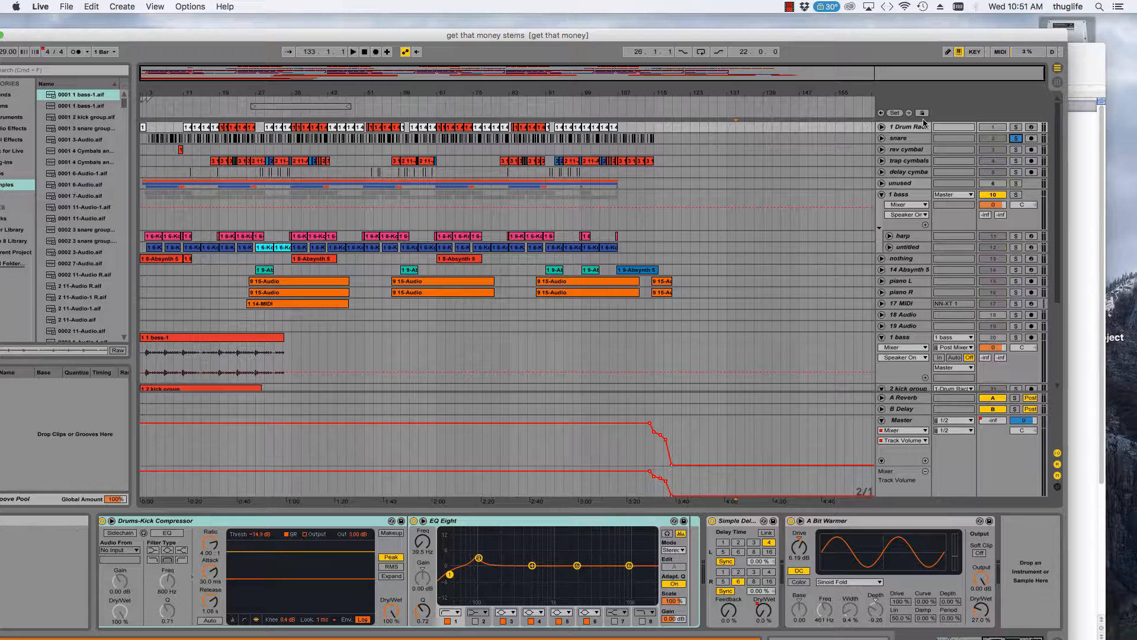
{"action": "left_click", "coordinate": [1016, 138]}
- Solo the 4 6-Audio chain just after Hihat-606 in 1 Drum Rack, start playback, and return to the Arrangement View
{"action": "left_click", "coordinate": [906, 126]}
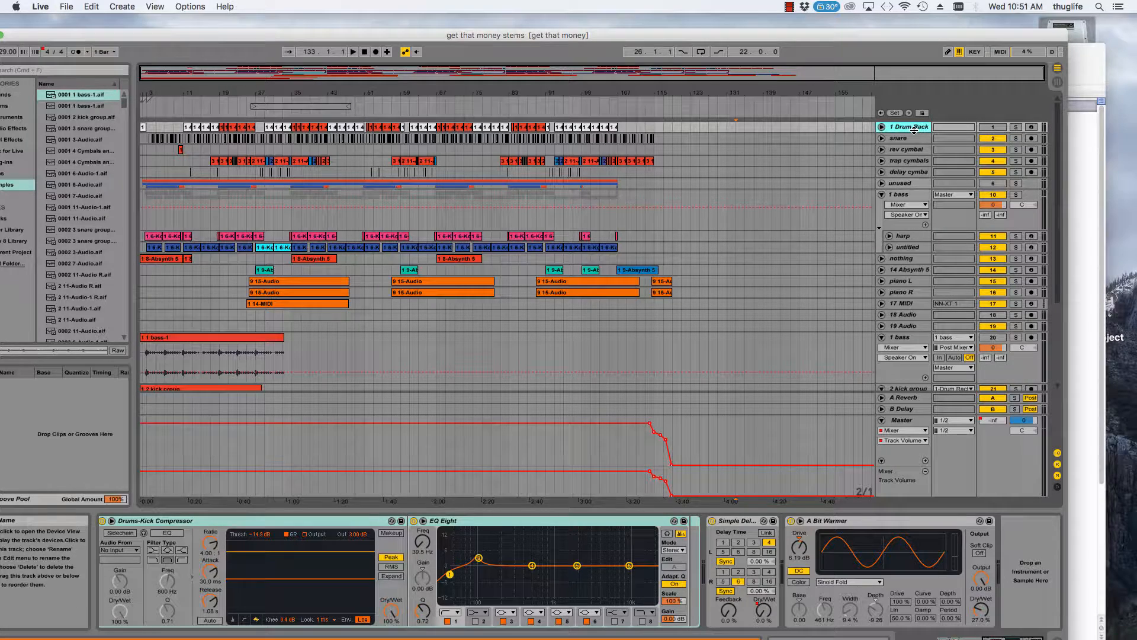
{"action": "left_click", "coordinate": [881, 126]}
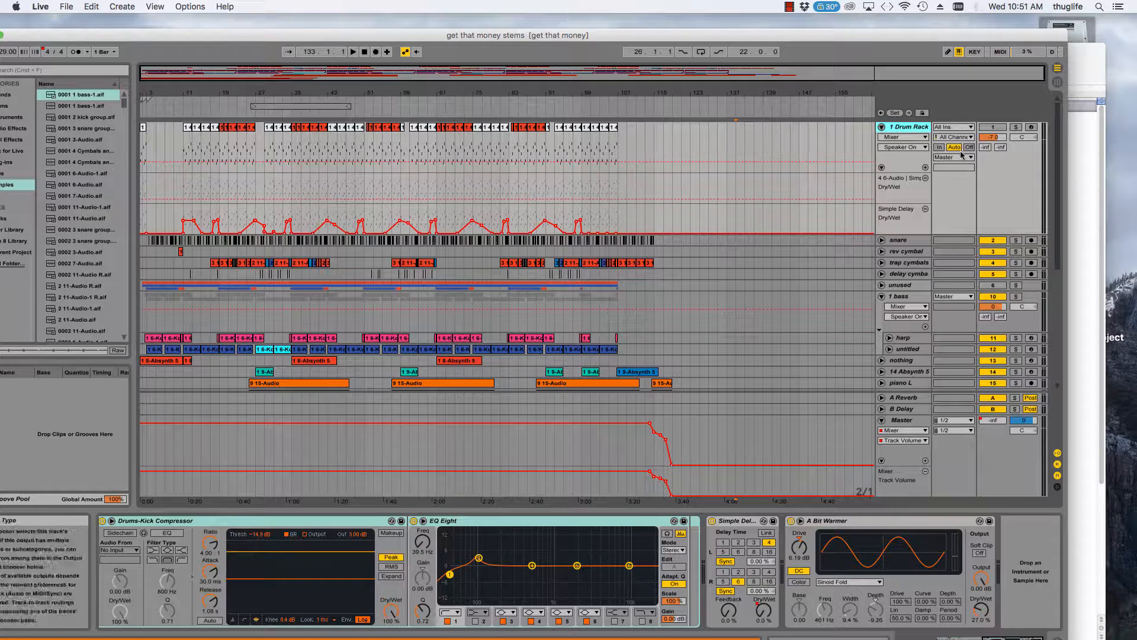
{"action": "key", "text": "Tab"}
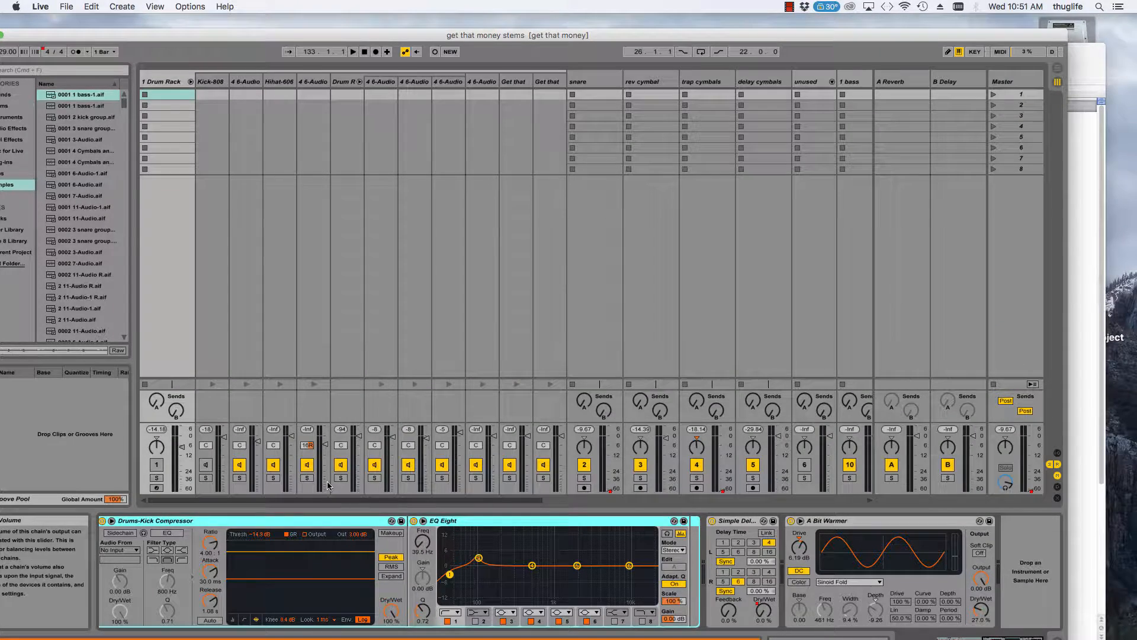
{"action": "left_click", "coordinate": [308, 477]}
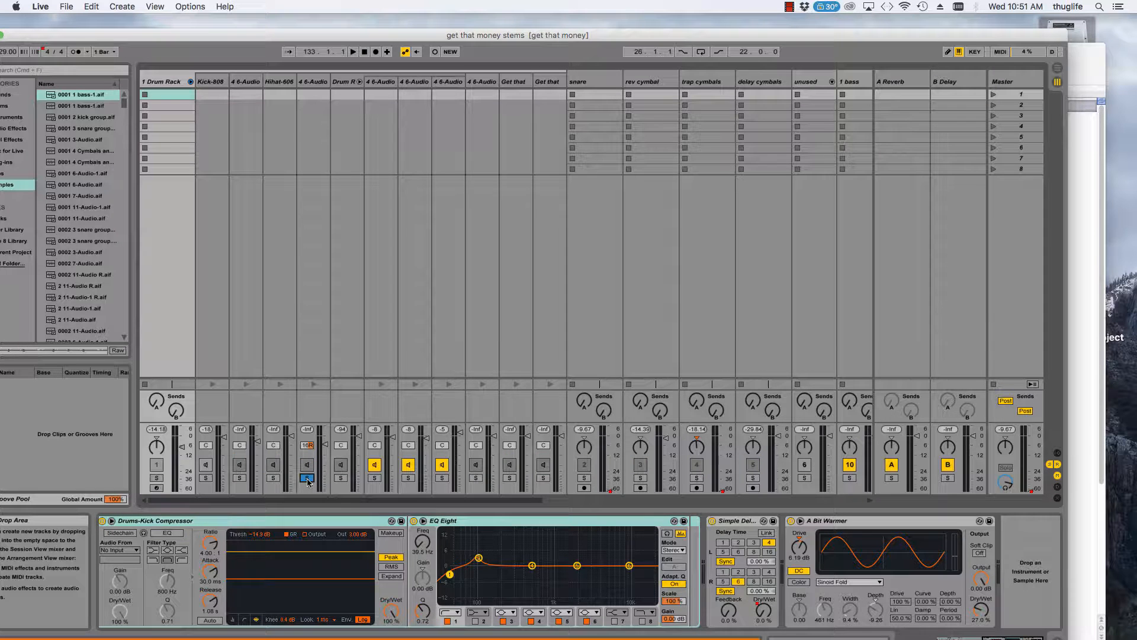
{"action": "key", "text": "space"}
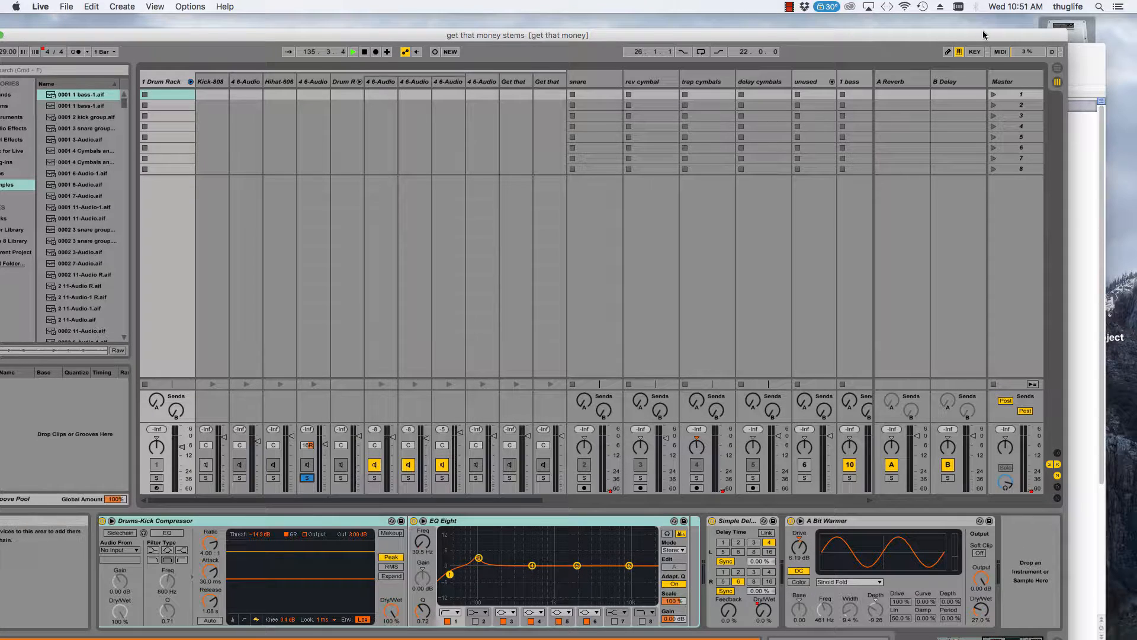
{"action": "left_click", "coordinate": [1056, 68]}
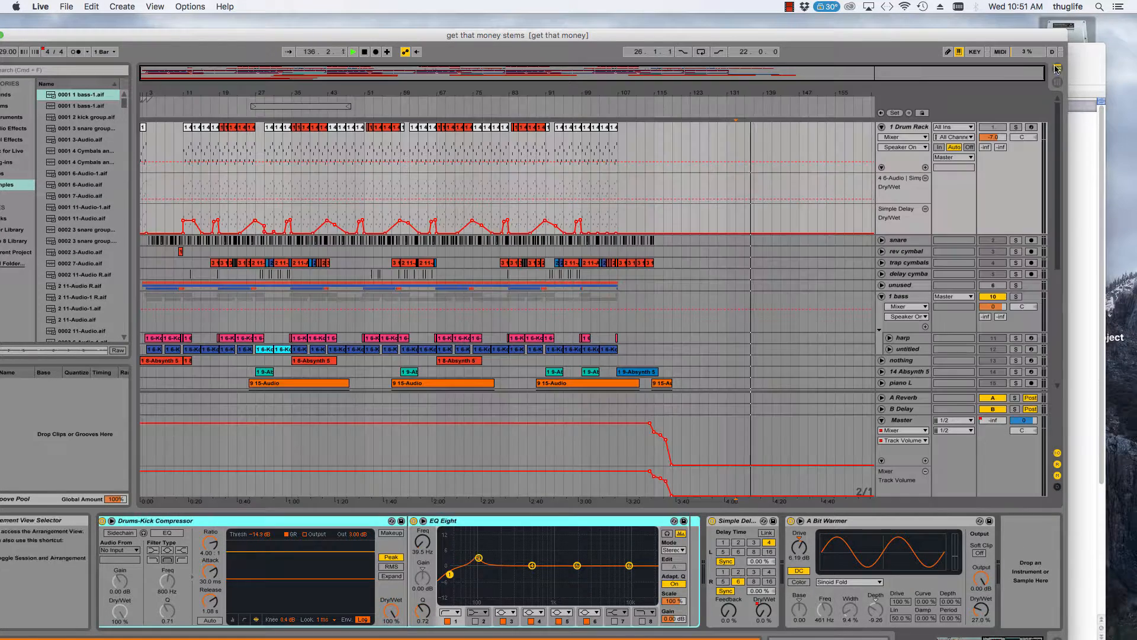
- Play the song from bar 11, solo the rev cymbal track in the Session mixer, and return to the Arrangement
{"action": "left_click", "coordinate": [182, 151]}
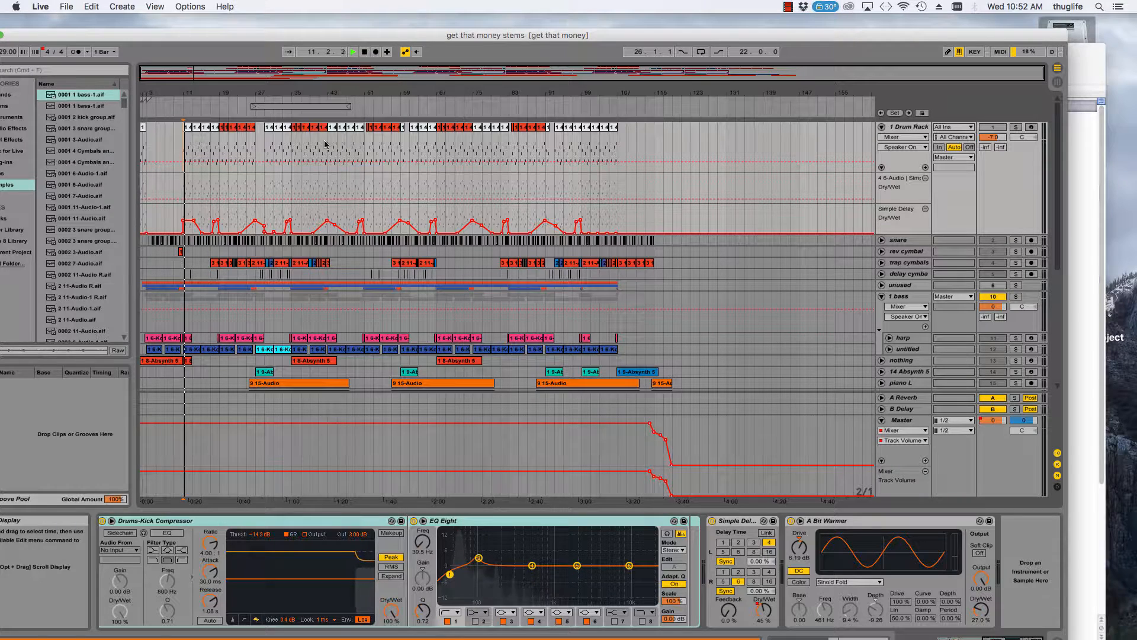
{"action": "key", "text": "Tab"}
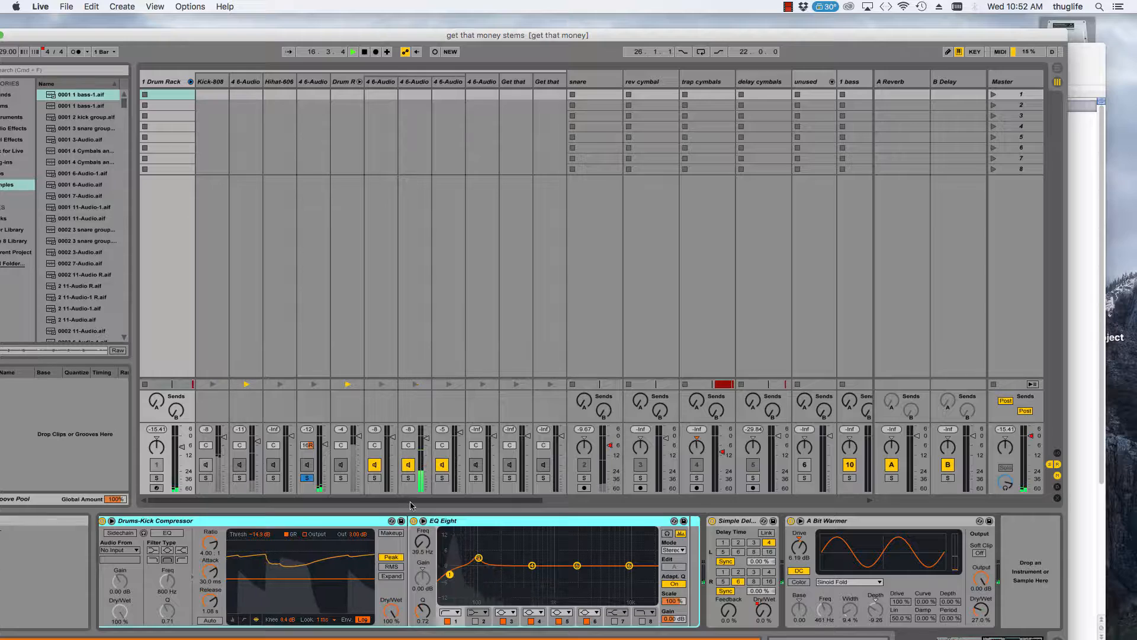
{"action": "left_click_drag", "start_coordinate": [409, 501], "coordinate": [546, 490]}
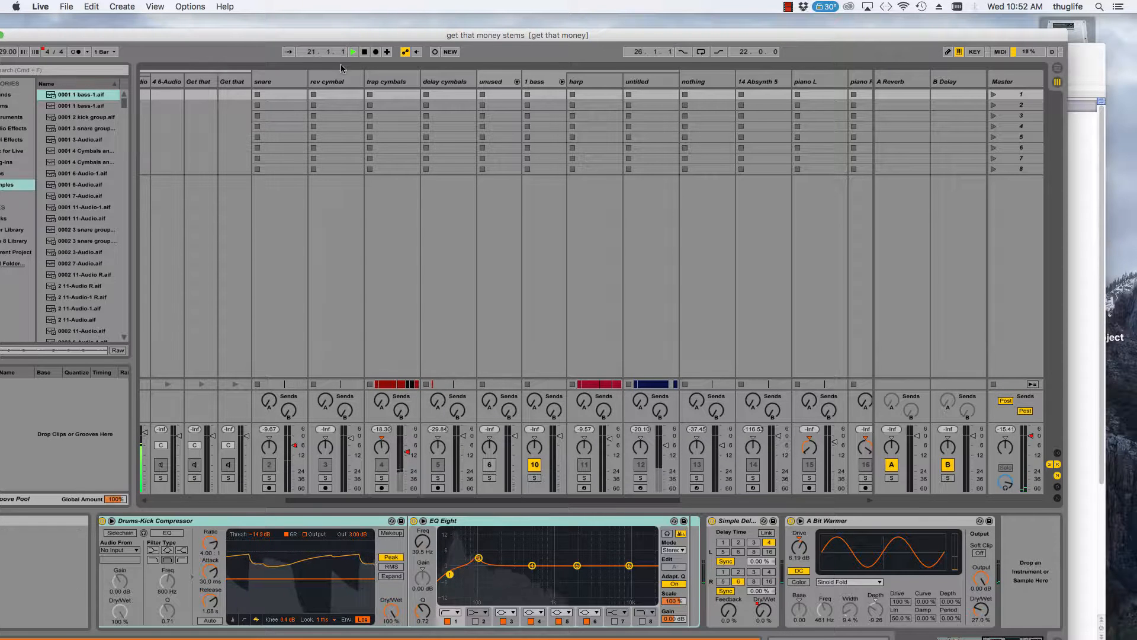
{"action": "left_click", "coordinate": [326, 477]}
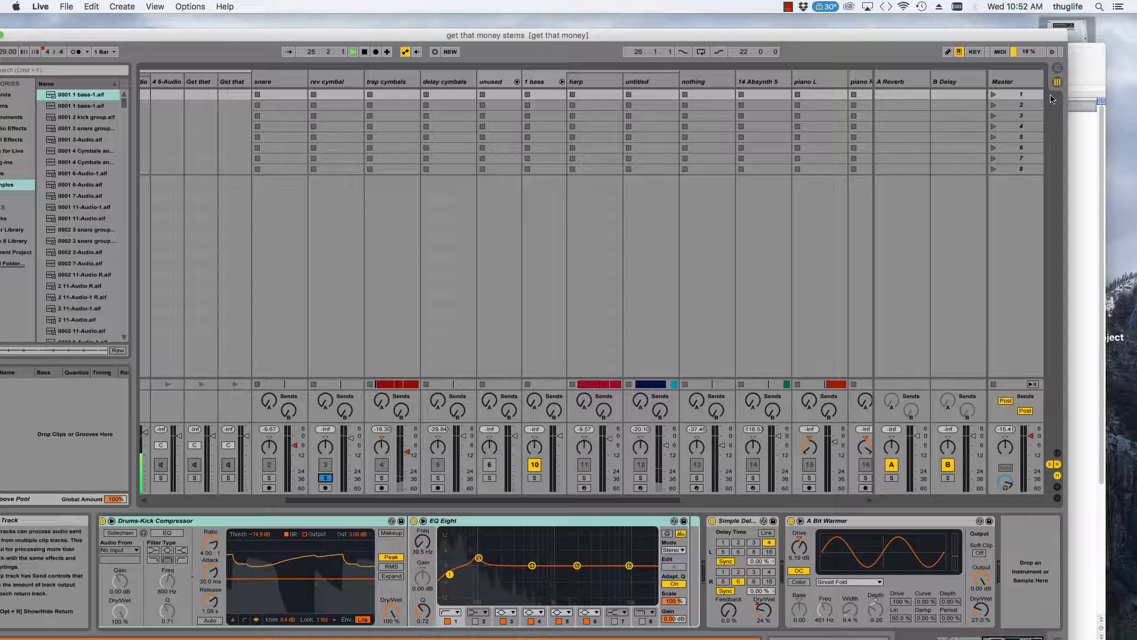
{"action": "left_click", "coordinate": [1058, 71]}
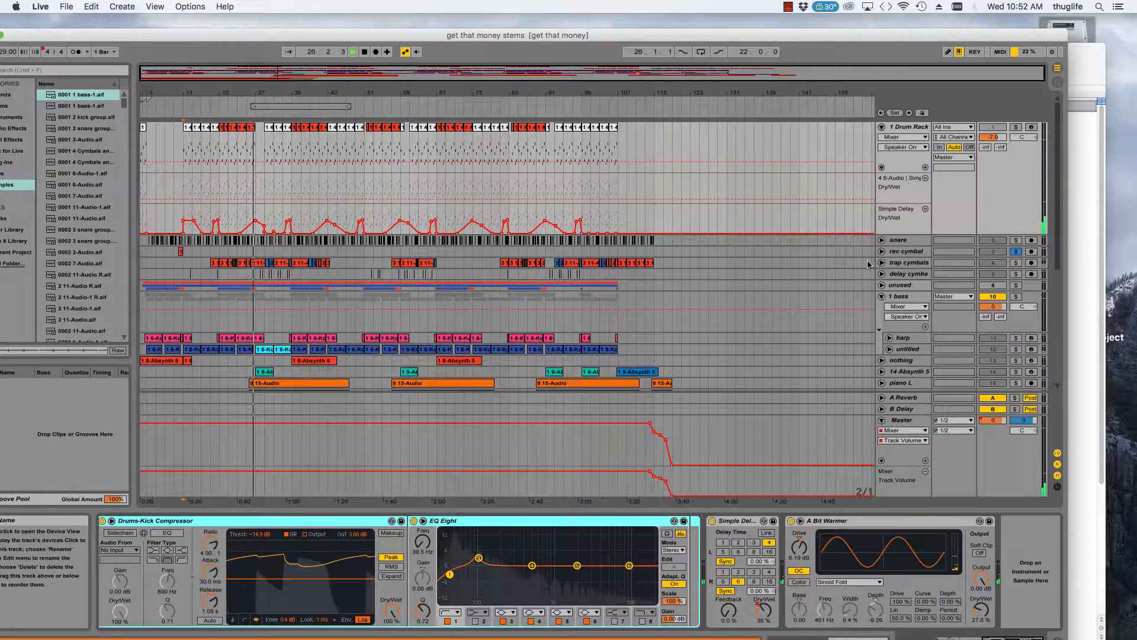
- Audition the soloed rev cymbal clip by restarting playback just before it
{"action": "scroll", "coordinate": [863, 267], "scroll_direction": "down", "scroll_amount": 2}
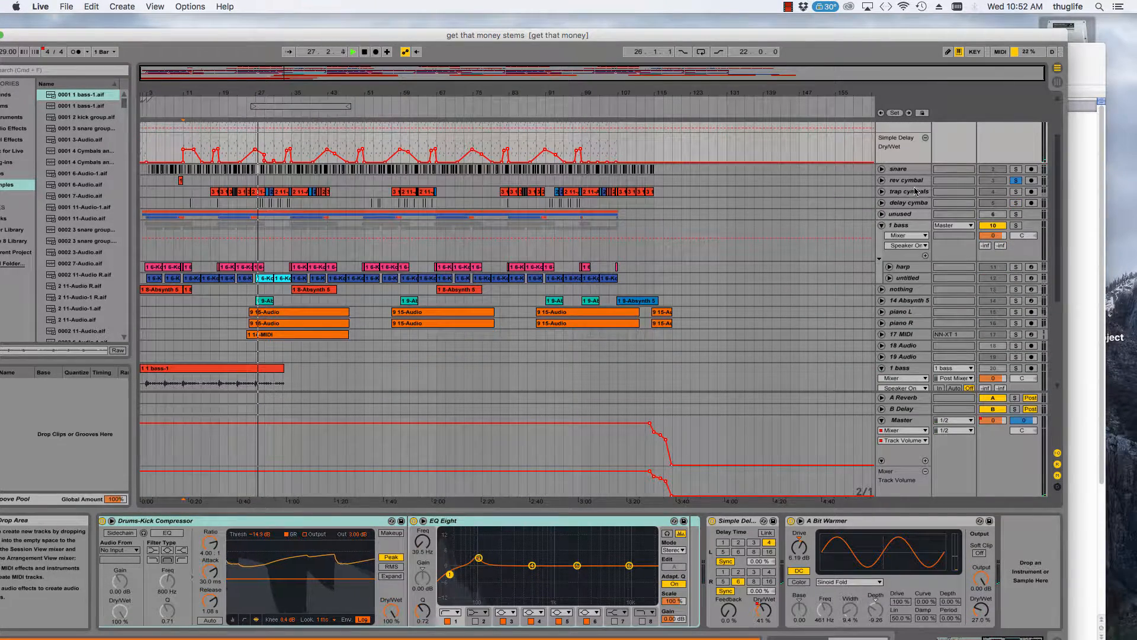
{"action": "left_click", "coordinate": [176, 184]}
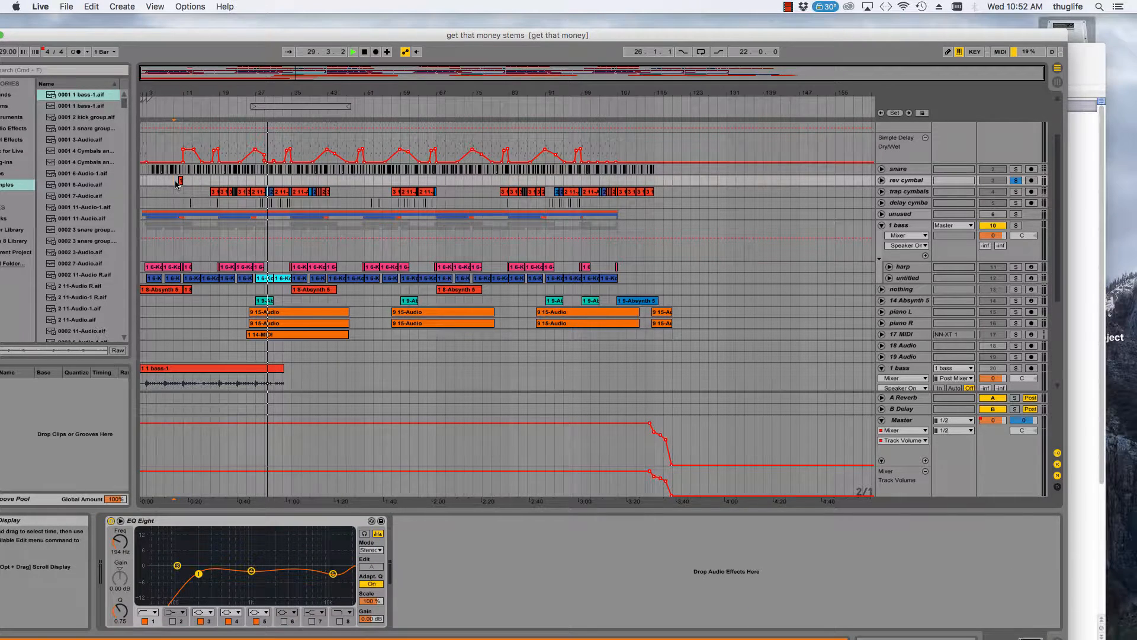
{"action": "key", "text": "space"}
{"action": "key", "text": "space"}
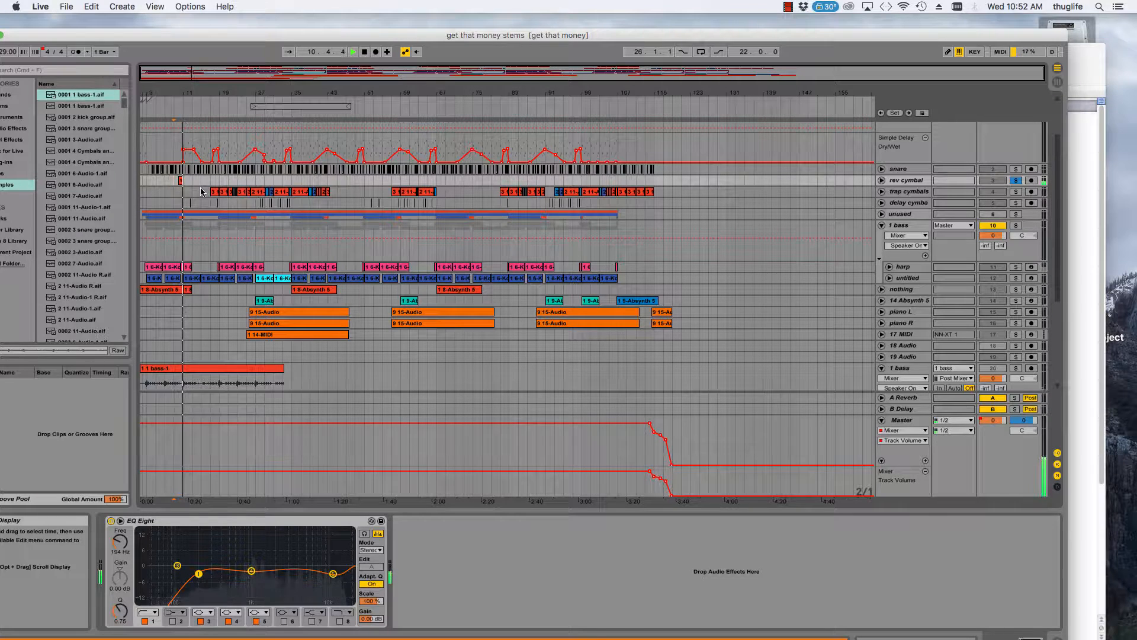
- Set the playback start where the trap cymbals clips begin, and also solo the trap cymbals and delay cymbals tracks
{"action": "left_click", "coordinate": [211, 184]}
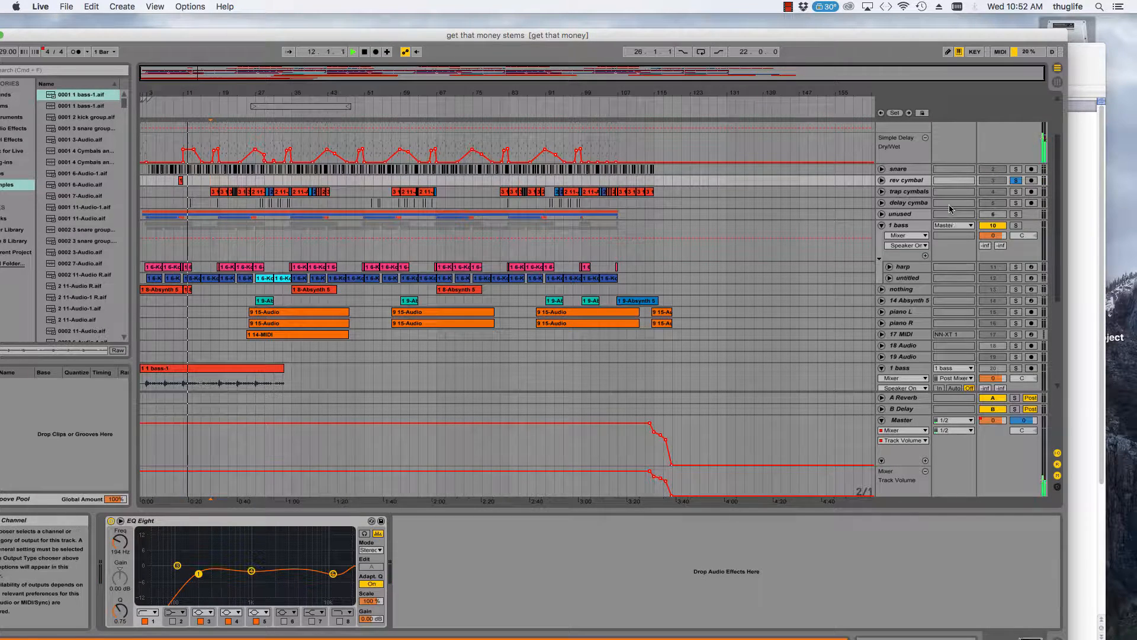
{"action": "left_click", "coordinate": [915, 192]}
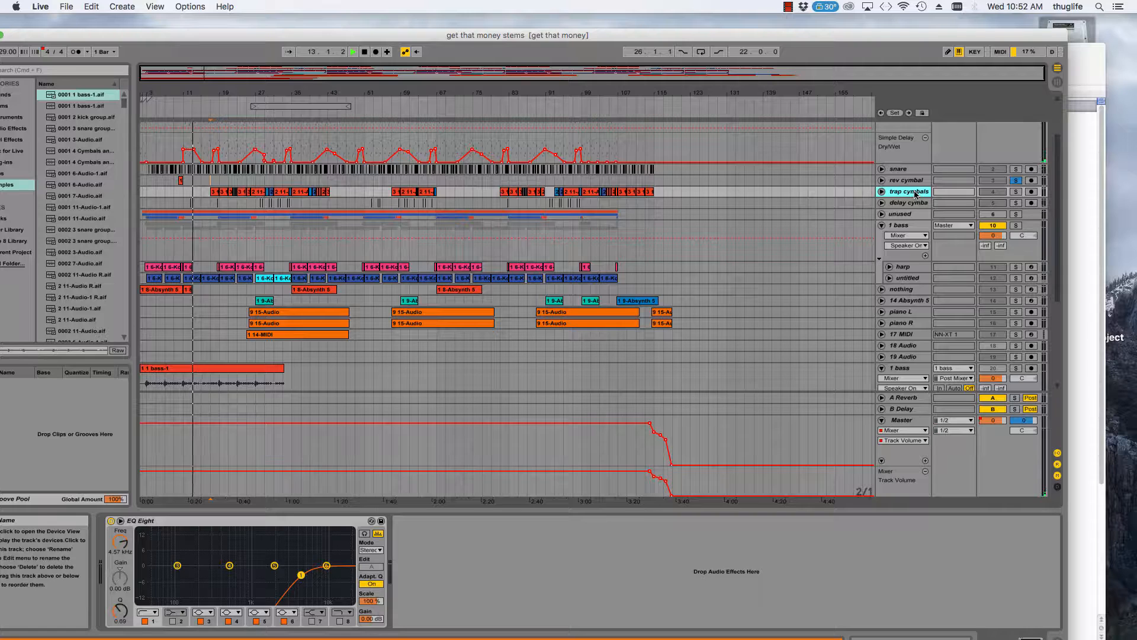
{"action": "left_click", "coordinate": [1017, 192]}
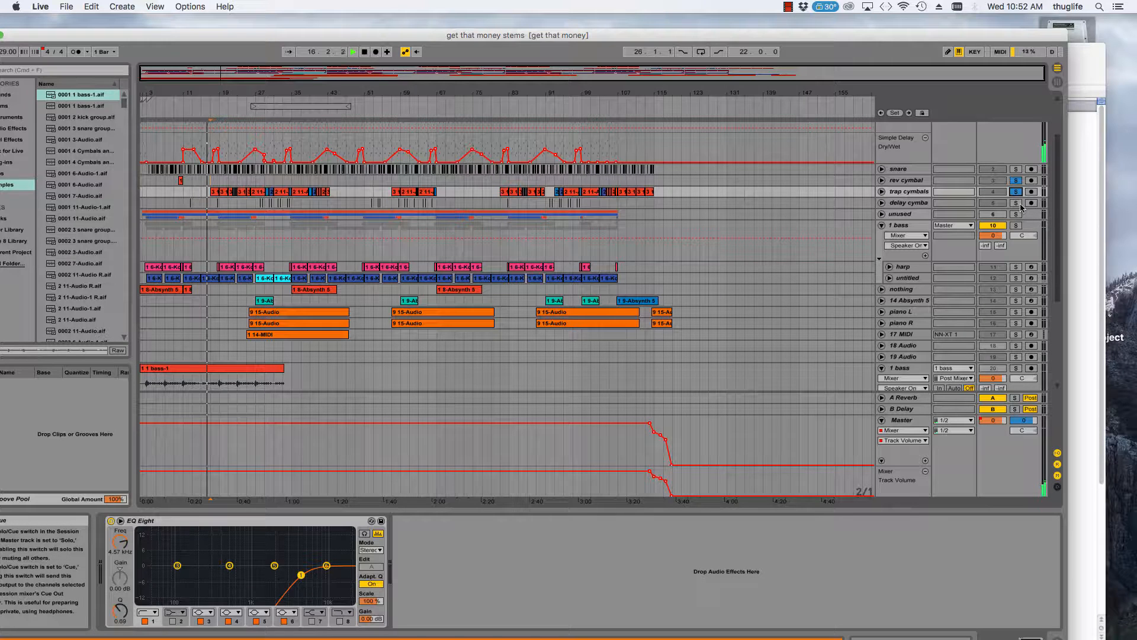
{"action": "left_click", "coordinate": [1017, 203]}
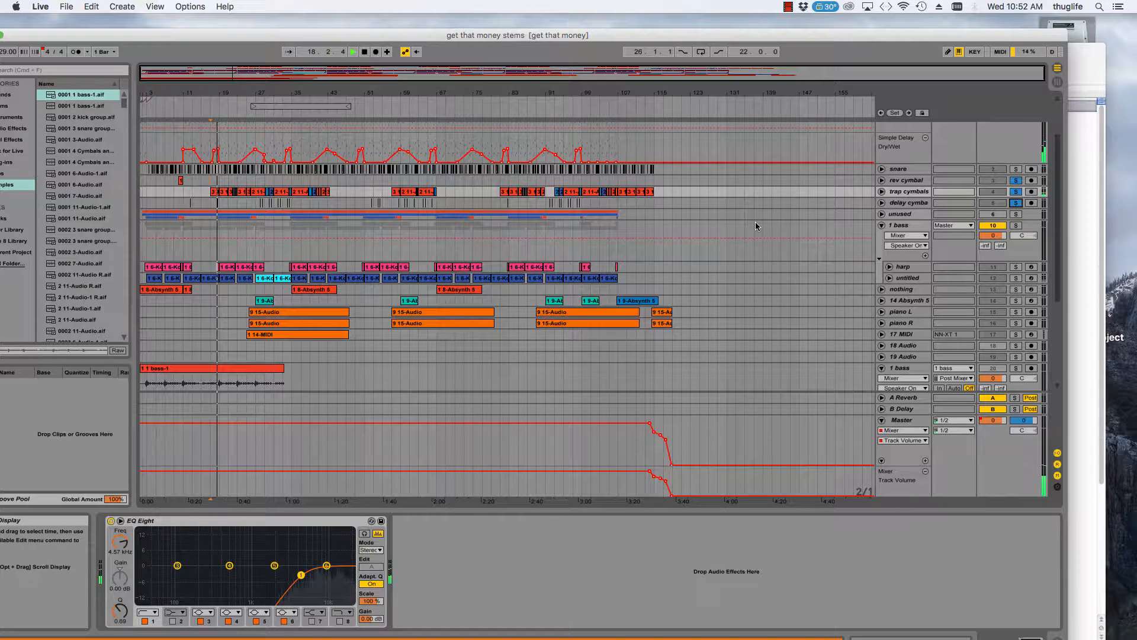
- Switch to track outs.docx in Word, highlight the line "Cymbals and percussion", and return to Live
{"action": "left_click", "coordinate": [1075, 219]}
{"action": "triple_click", "coordinate": [782, 333]}
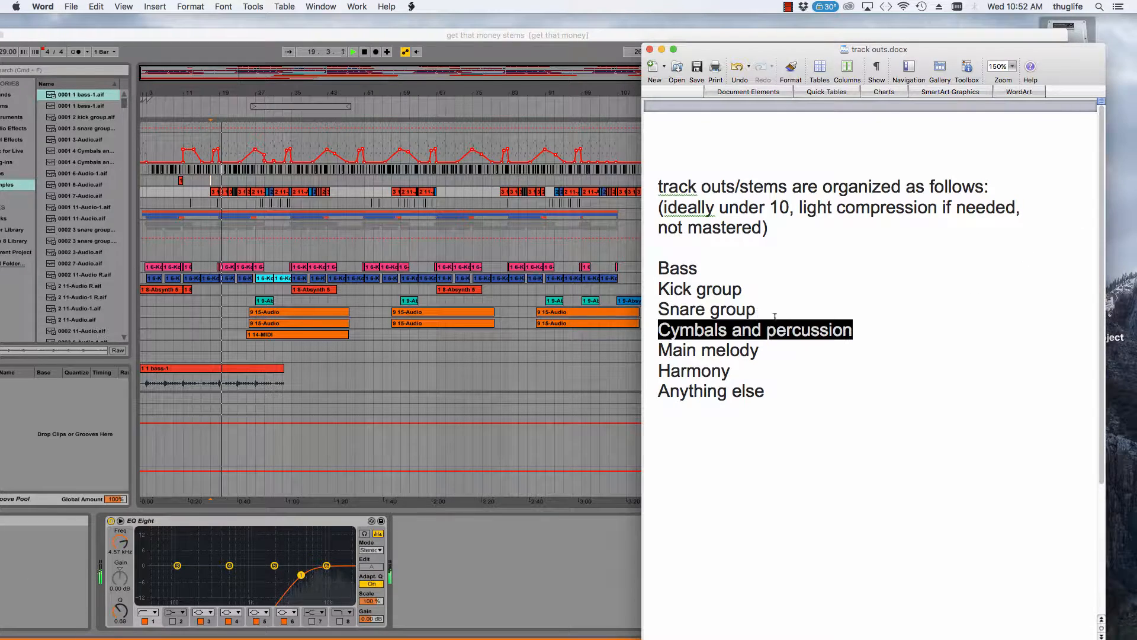
{"action": "left_click", "coordinate": [544, 375]}
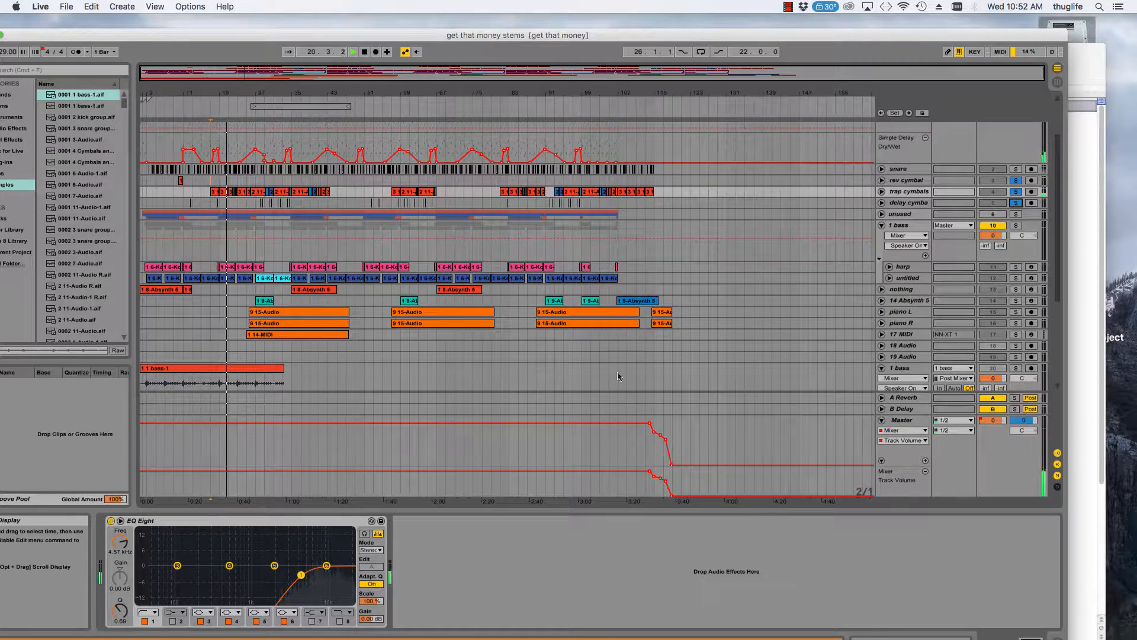
- Examine the arrangement's tracks for remaining percussion, unfolding and refolding the track named "nothing" to inspect its clips
{"action": "scroll", "coordinate": [809, 286], "scroll_direction": "up", "scroll_amount": 3}
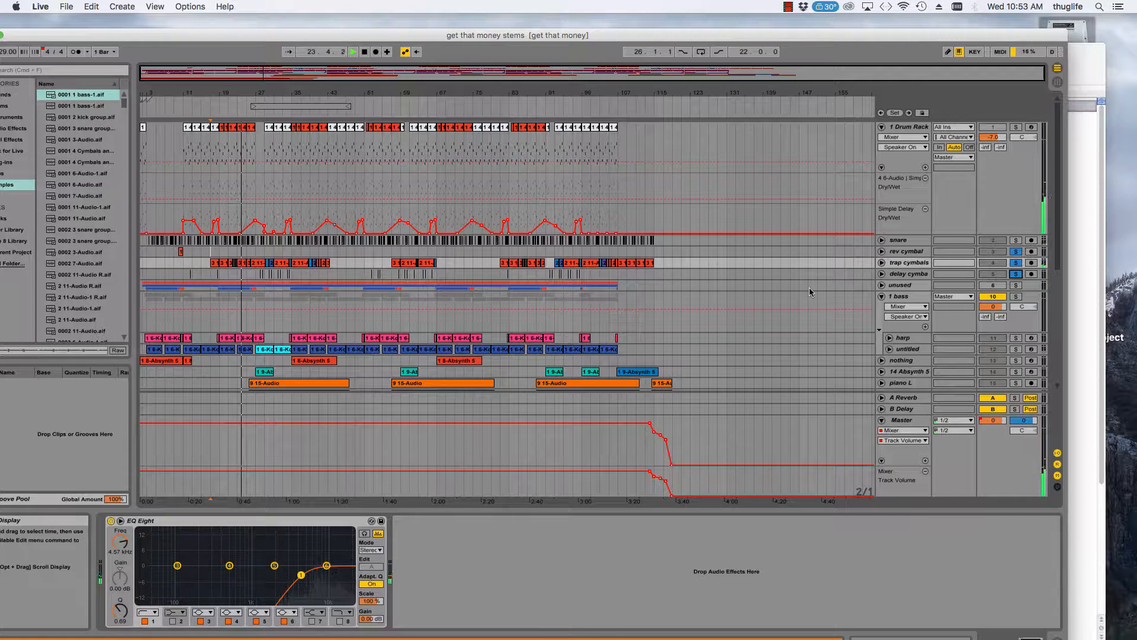
{"action": "scroll", "coordinate": [809, 286], "scroll_direction": "down", "scroll_amount": 8}
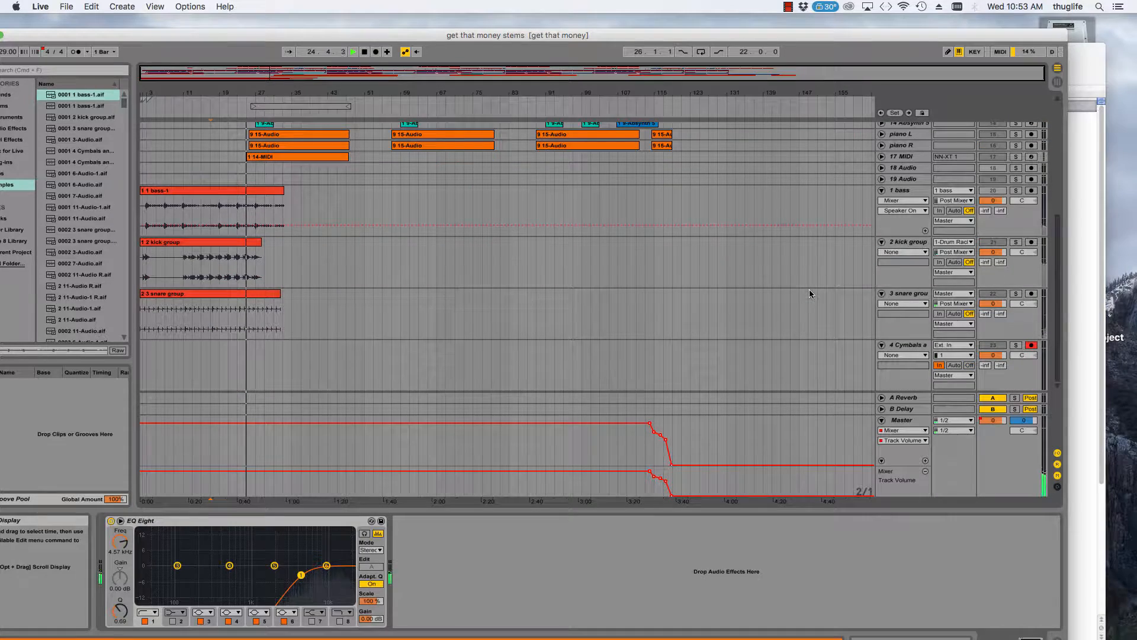
{"action": "scroll", "coordinate": [1010, 276], "scroll_direction": "up", "scroll_amount": 8}
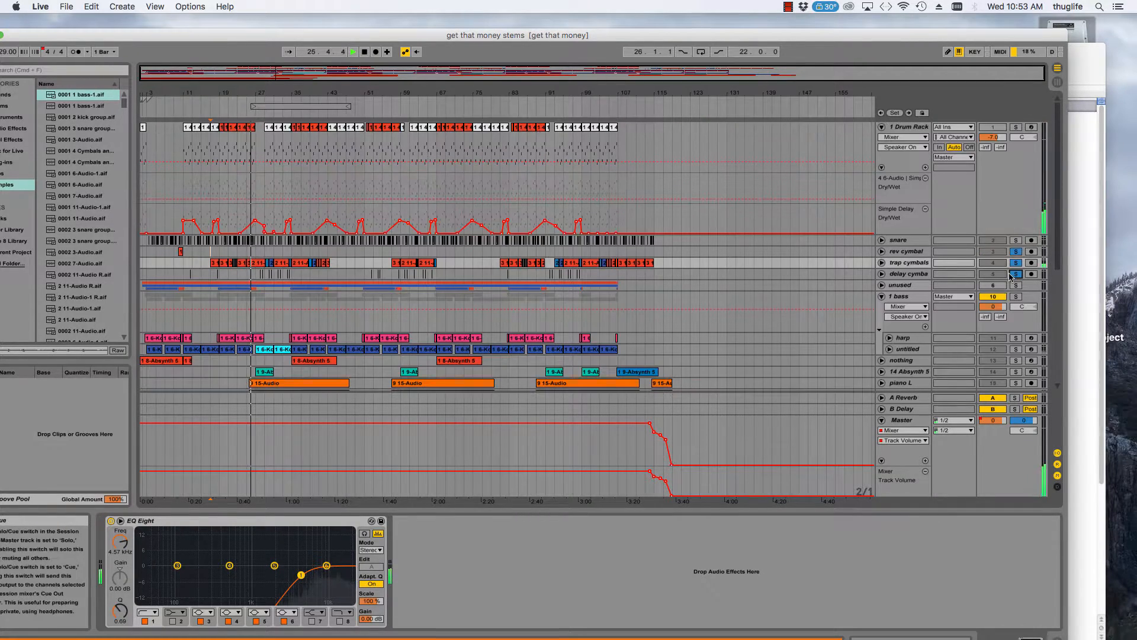
{"action": "scroll", "coordinate": [1010, 276], "scroll_direction": "down", "scroll_amount": 5}
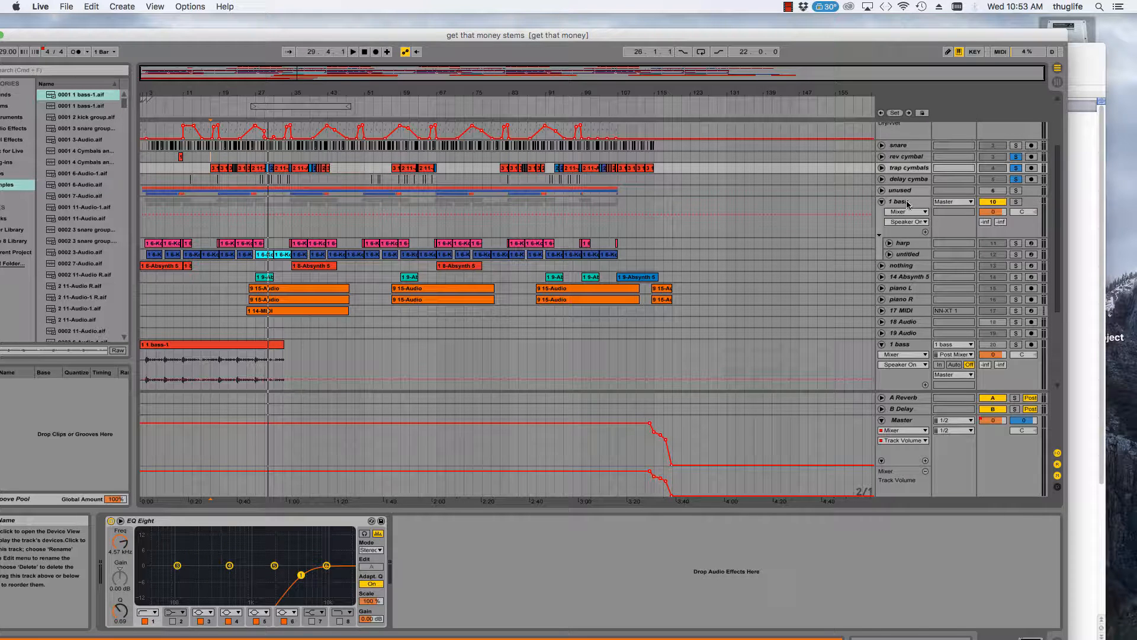
{"action": "left_click", "coordinate": [910, 268]}
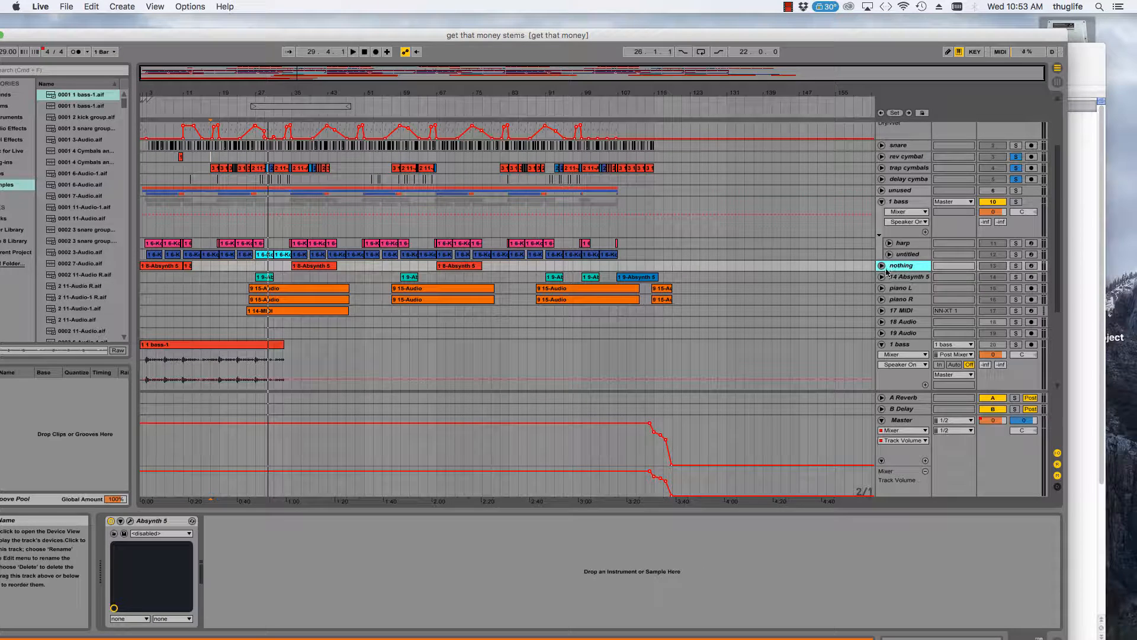
{"action": "left_click", "coordinate": [882, 265]}
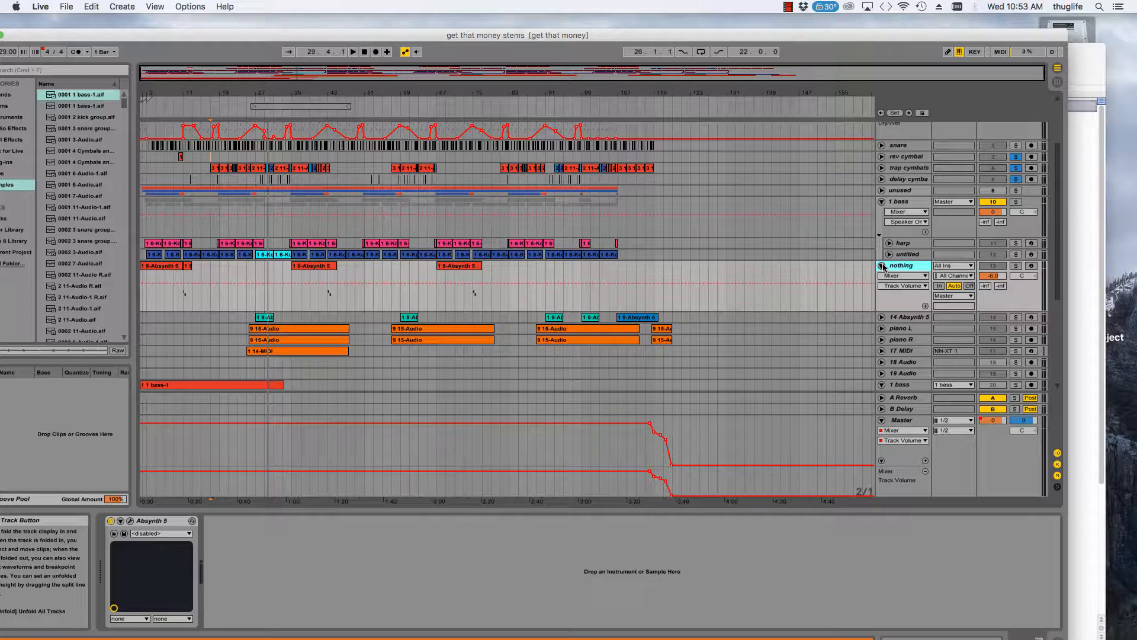
{"action": "left_click", "coordinate": [883, 266]}
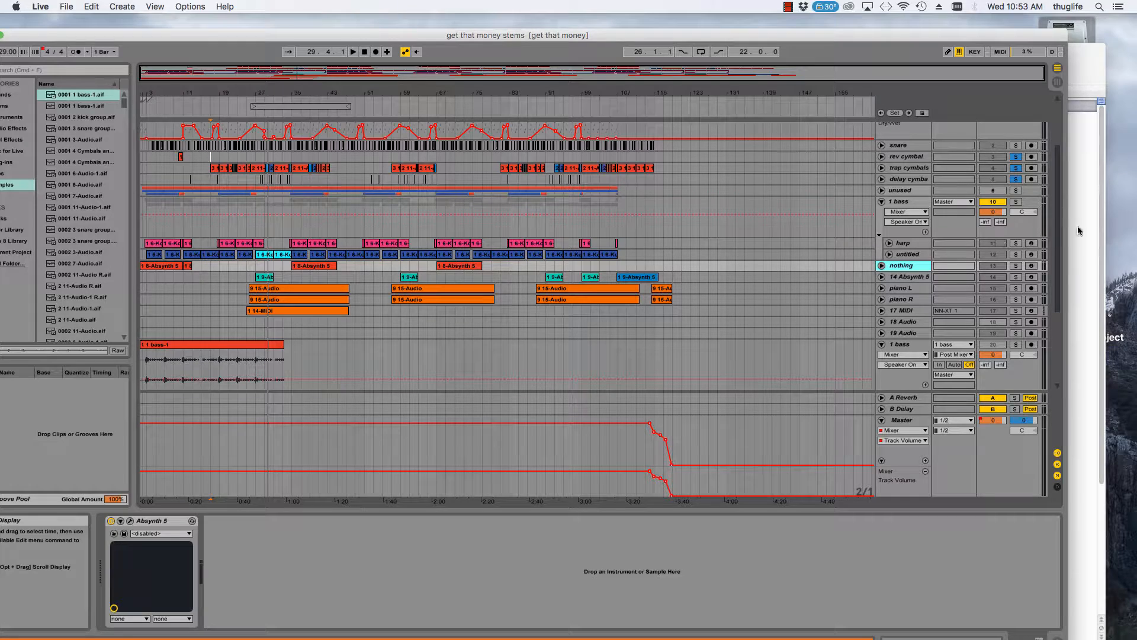
{"action": "scroll", "coordinate": [915, 254], "scroll_direction": "up", "scroll_amount": 3}
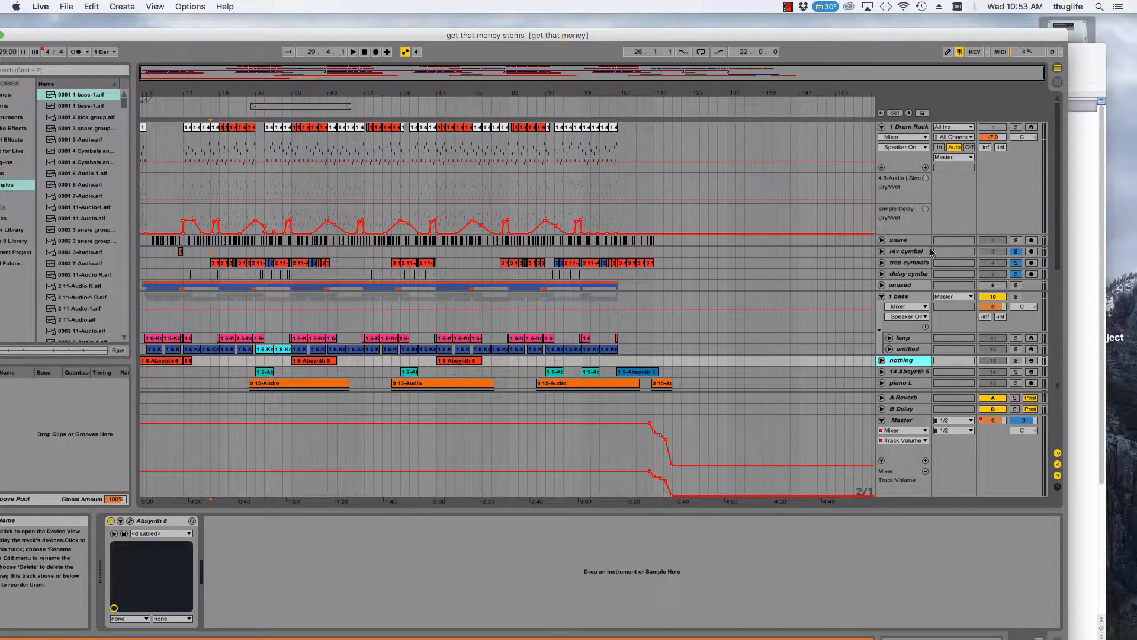
{"action": "scroll", "coordinate": [924, 243], "scroll_direction": "down", "scroll_amount": 5}
{"action": "scroll", "coordinate": [915, 231], "scroll_direction": "up", "scroll_amount": 5}
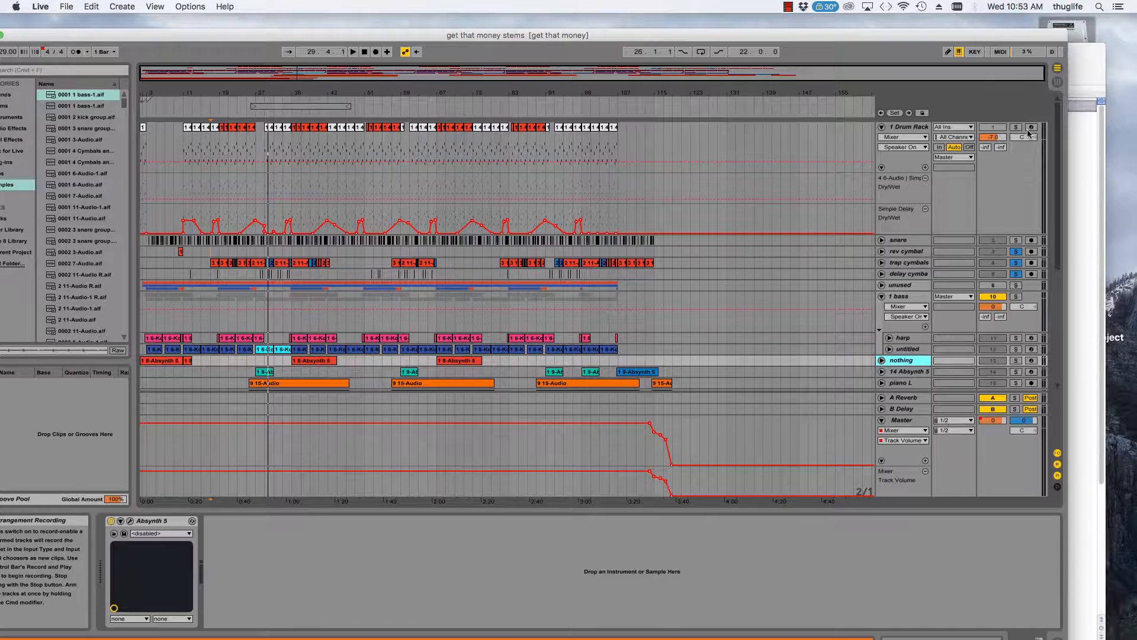
- Set the audio input of the 4 Cymbals track to Master
{"action": "scroll", "coordinate": [859, 207], "scroll_direction": "down", "scroll_amount": 6}
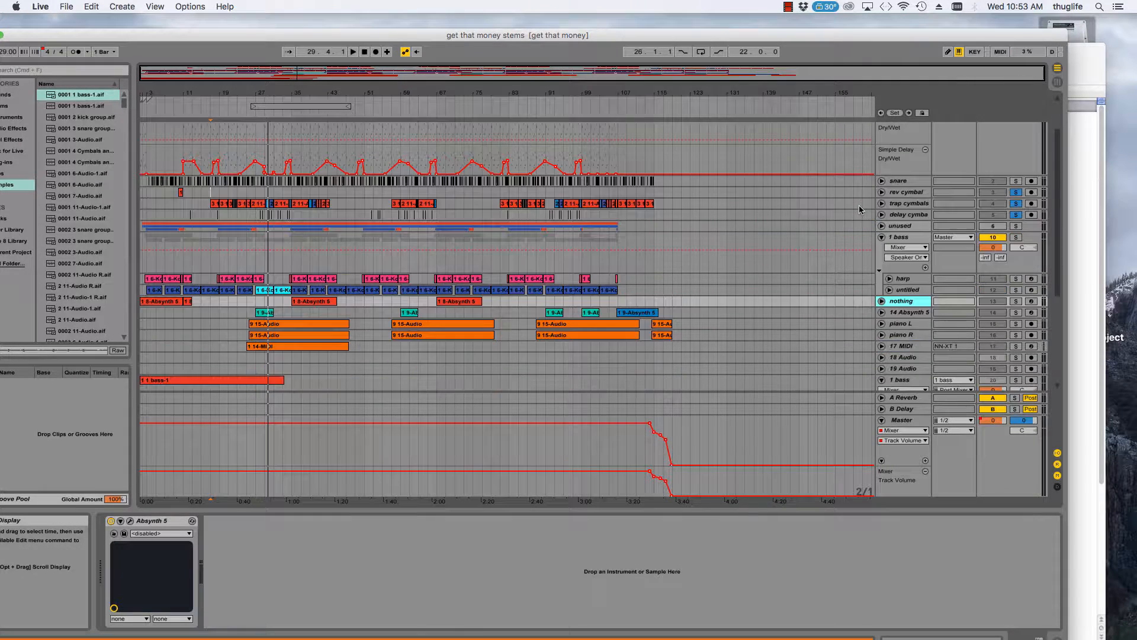
{"action": "scroll", "coordinate": [858, 205], "scroll_direction": "down", "scroll_amount": 2}
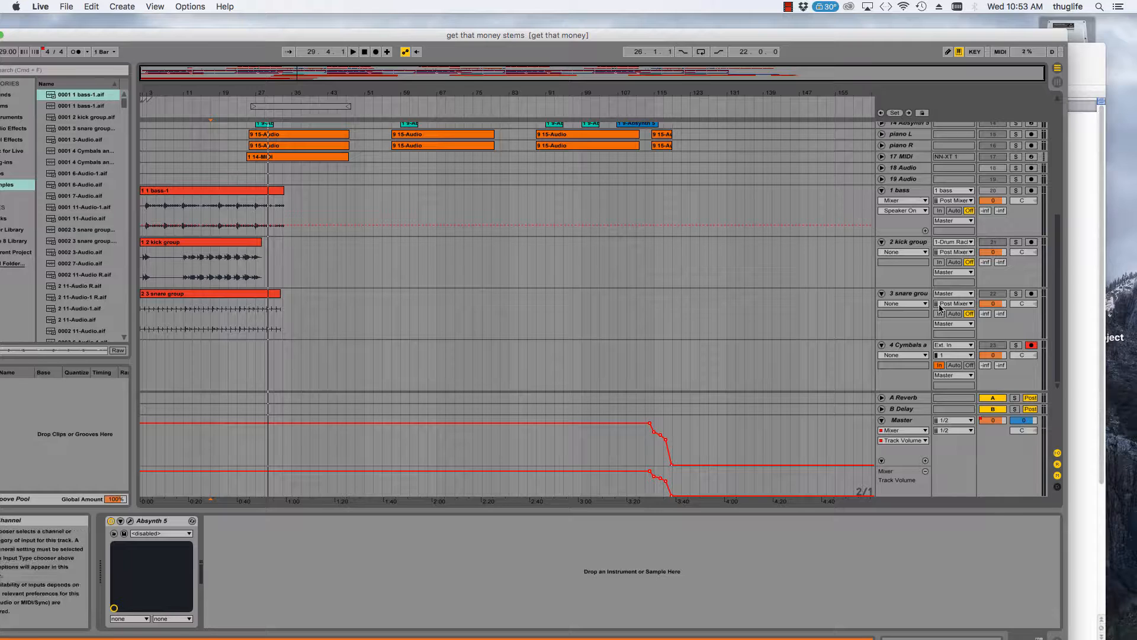
{"action": "left_click", "coordinate": [921, 349]}
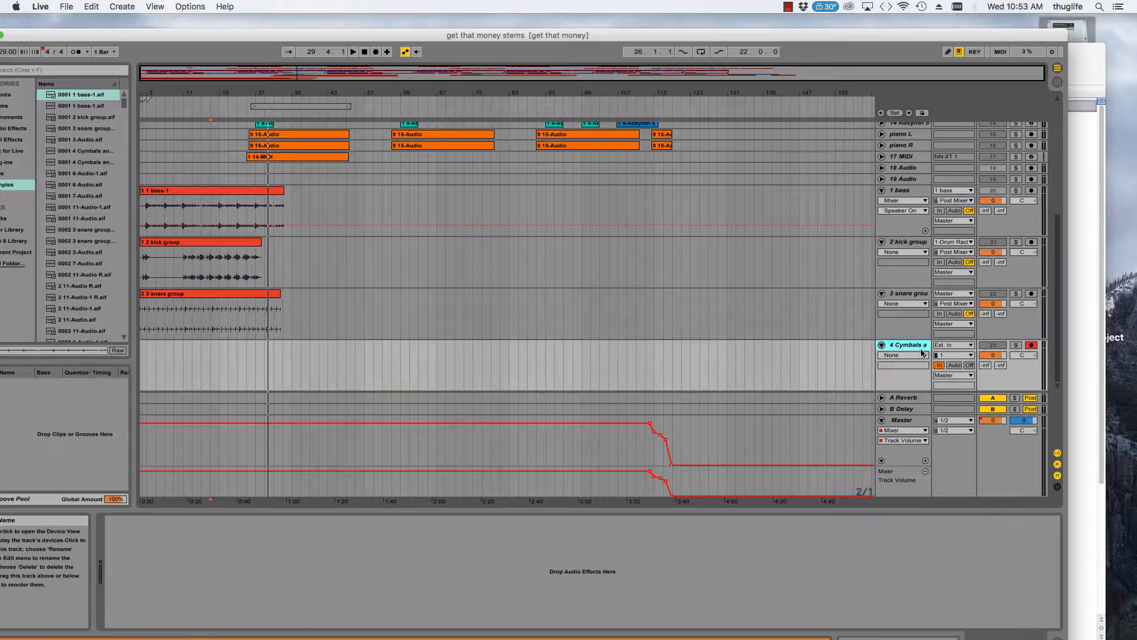
{"action": "left_click", "coordinate": [953, 345]}
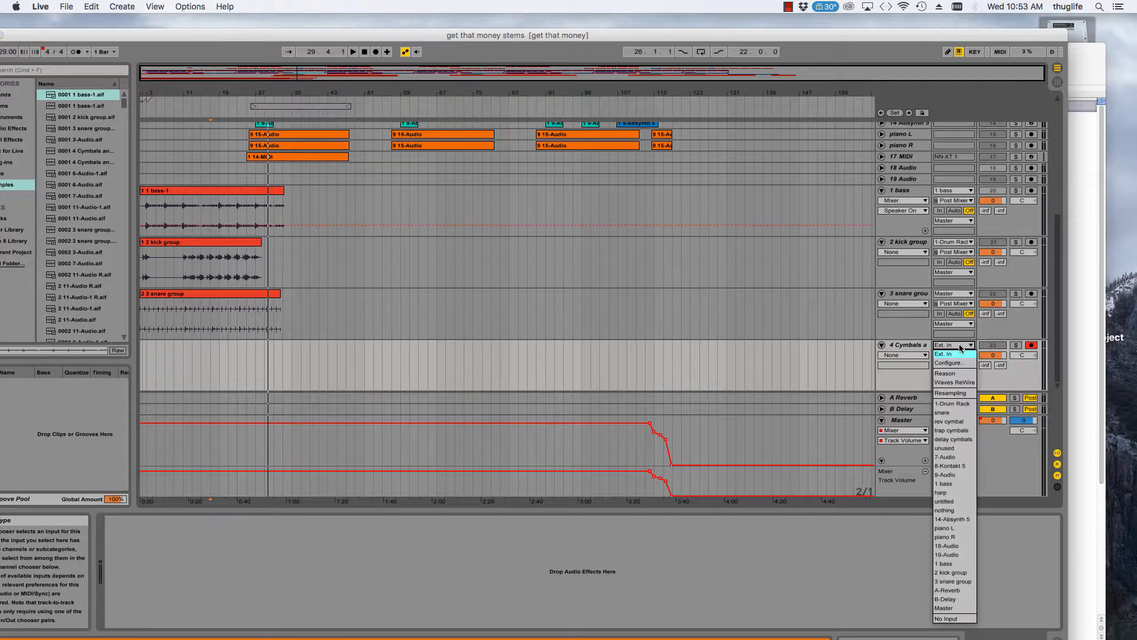
{"action": "left_click", "coordinate": [952, 608]}
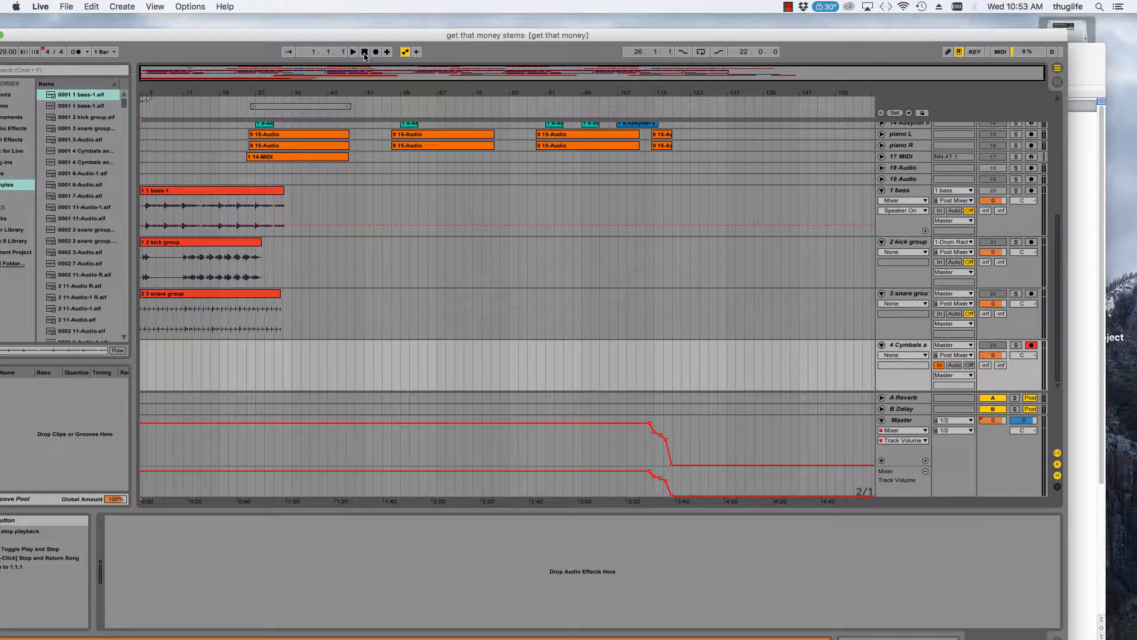
- Record the soloed cymbal tracks onto the armed 4 Cymbals track from the start of the song
{"action": "scroll", "coordinate": [471, 182], "scroll_direction": "up", "scroll_amount": 5}
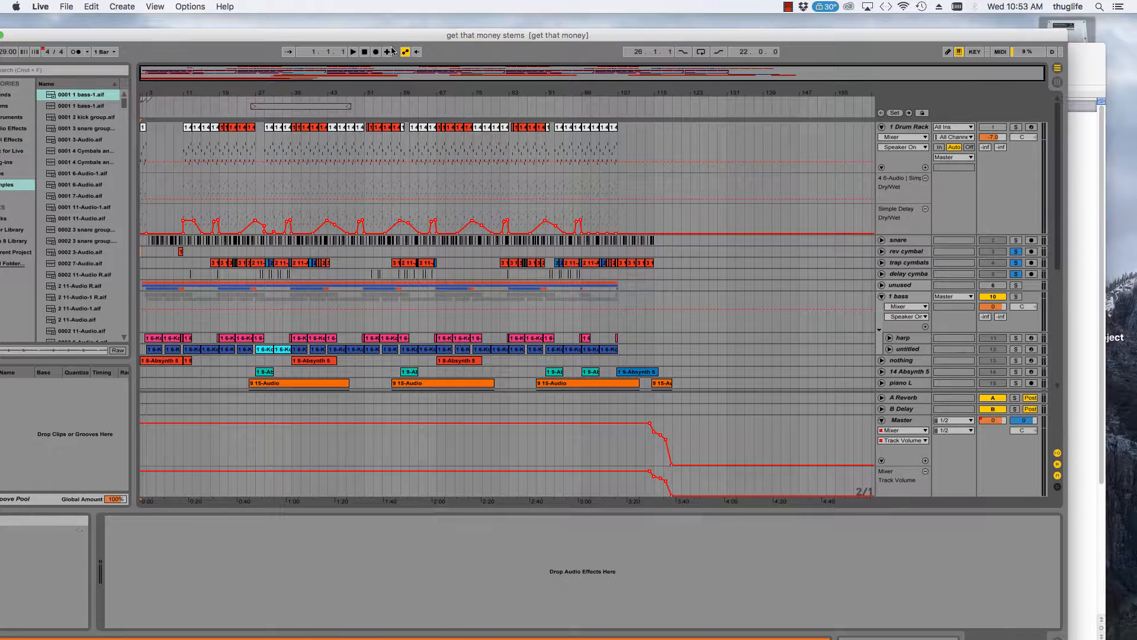
{"action": "scroll", "coordinate": [699, 215], "scroll_direction": "down", "scroll_amount": 10}
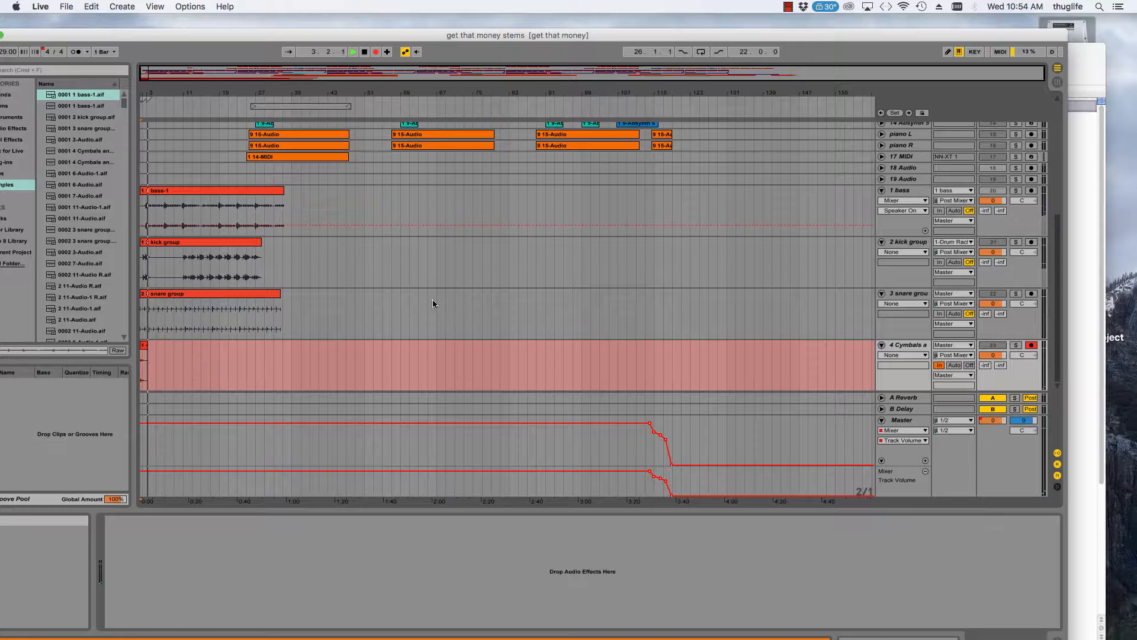
{"action": "scroll", "coordinate": [434, 305], "scroll_direction": "up", "scroll_amount": 8}
{"action": "scroll", "coordinate": [879, 195], "scroll_direction": "up", "scroll_amount": 2}
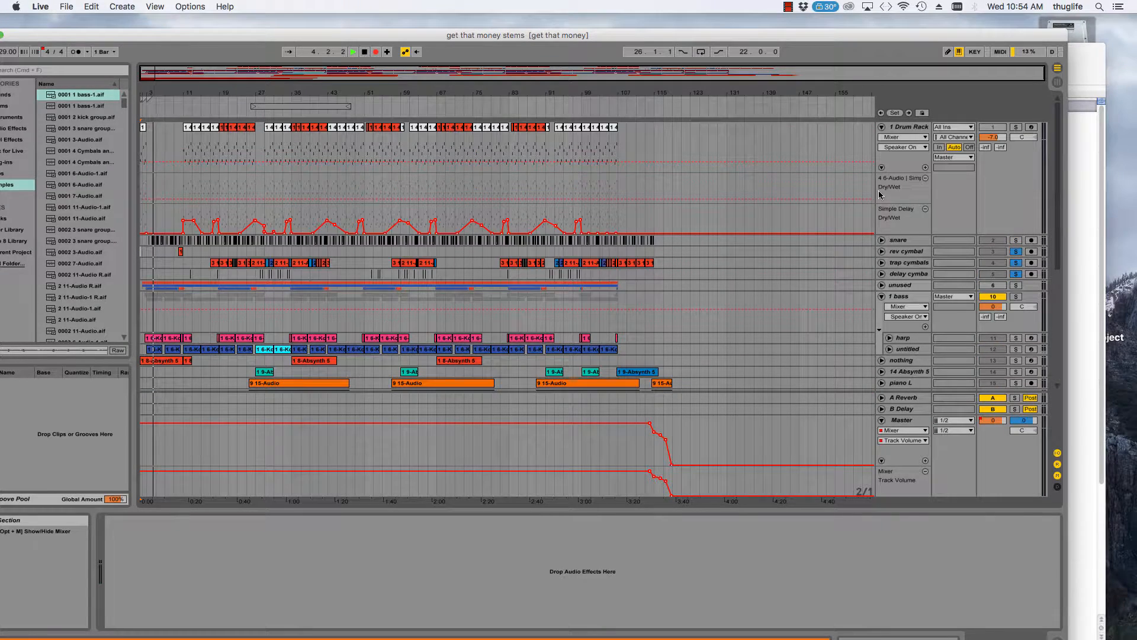
- Recheck the "Cymbals and percussion" line in track outs.docx, and return to Live to monitor the recording on the 4 Cymbals track
{"action": "left_click", "coordinate": [1091, 274]}
{"action": "triple_click", "coordinate": [819, 326]}
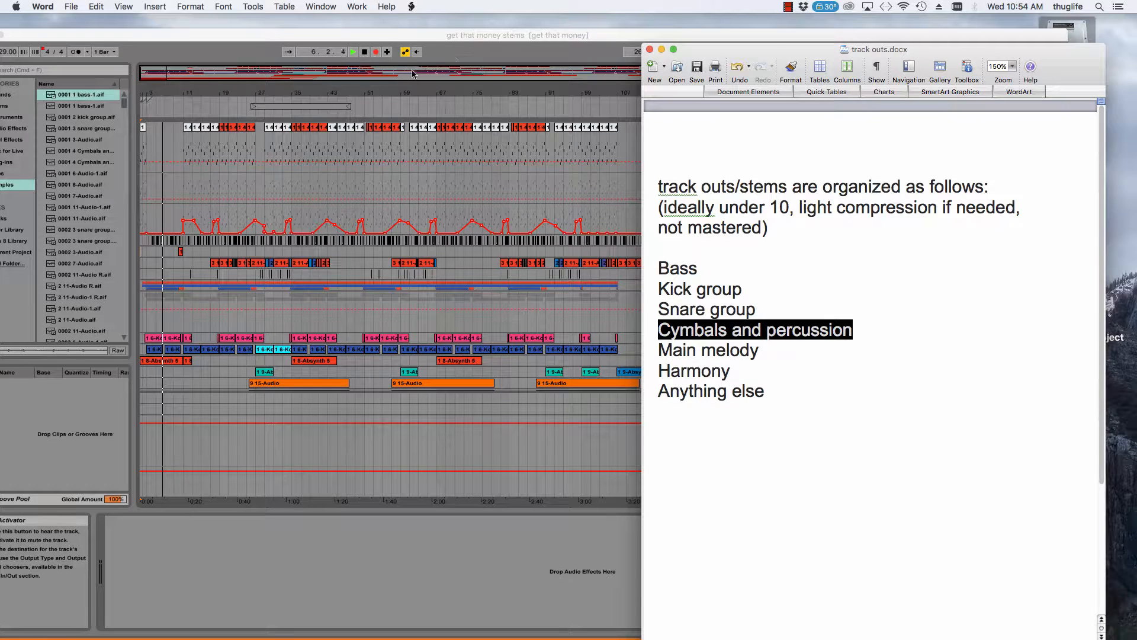
{"action": "left_click", "coordinate": [618, 227]}
{"action": "scroll", "coordinate": [620, 228], "scroll_direction": "down", "scroll_amount": 5}
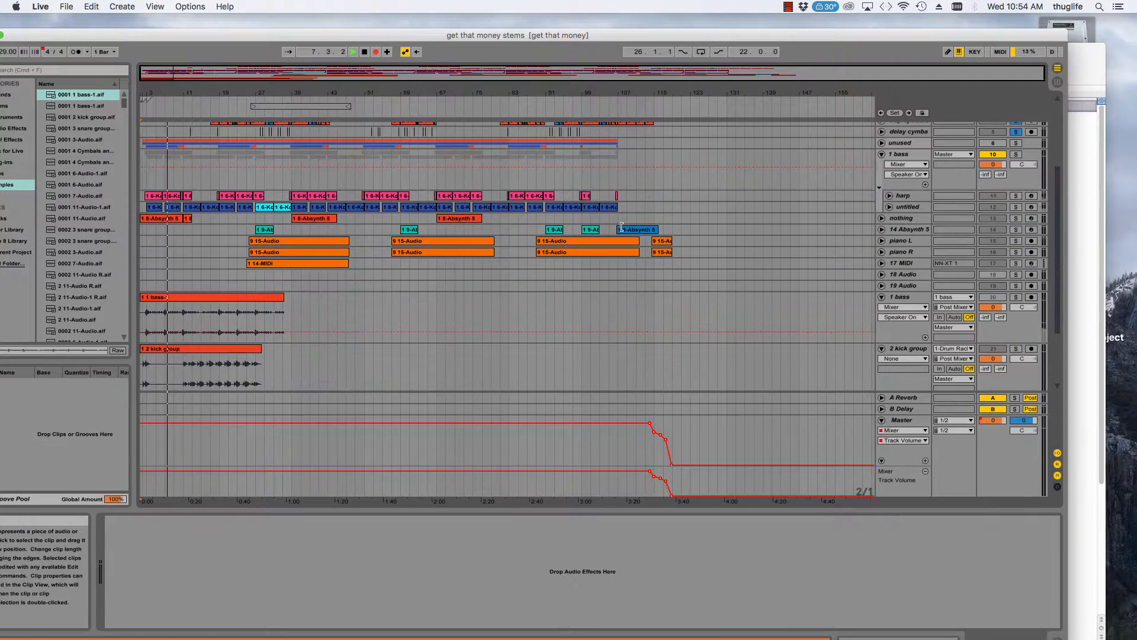
{"action": "scroll", "coordinate": [621, 227], "scroll_direction": "up", "scroll_amount": 2}
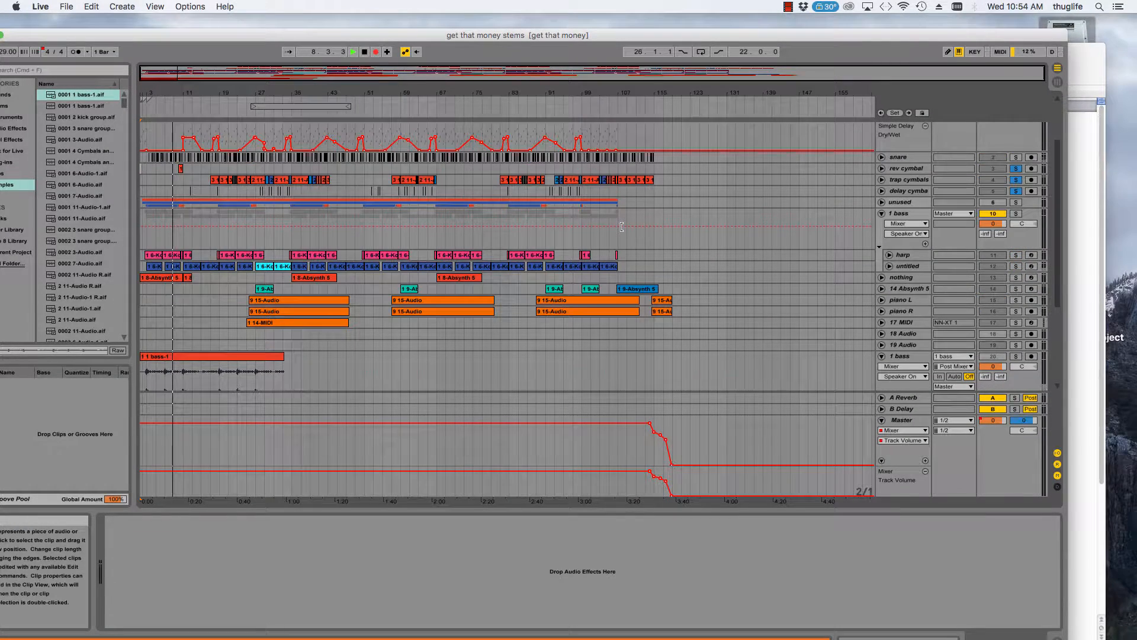
{"action": "scroll", "coordinate": [621, 227], "scroll_direction": "down", "scroll_amount": 5}
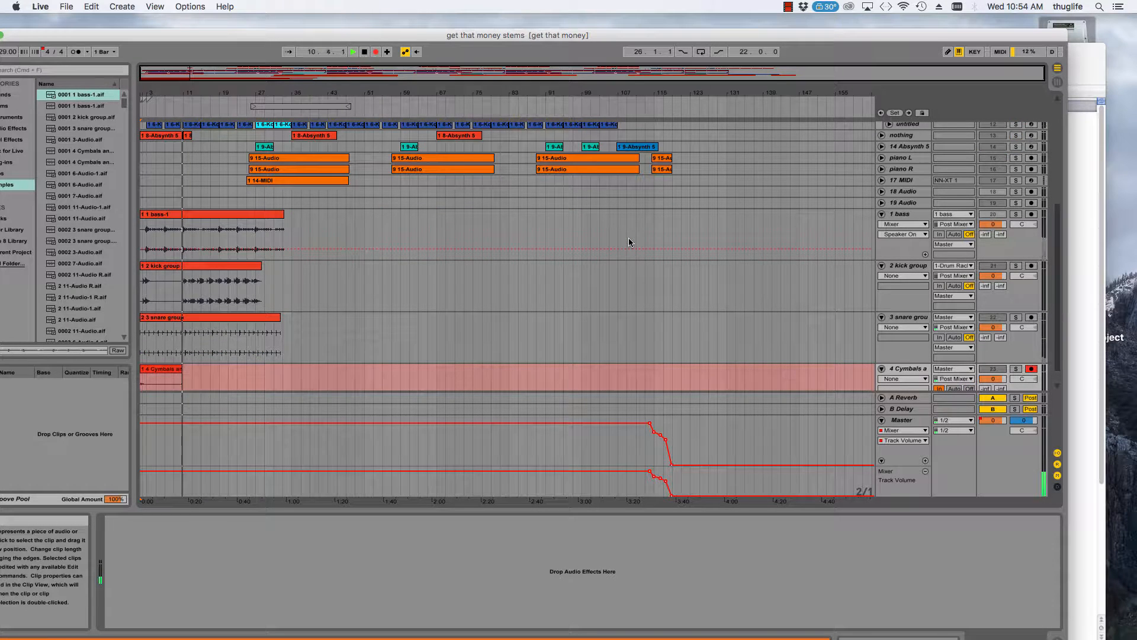
- Monitor the take on the 4 Cymbals track against the source tracks with a closer timeline view, and stop recording at about bar 27
{"action": "scroll", "coordinate": [629, 239], "scroll_direction": "down", "scroll_amount": 1}
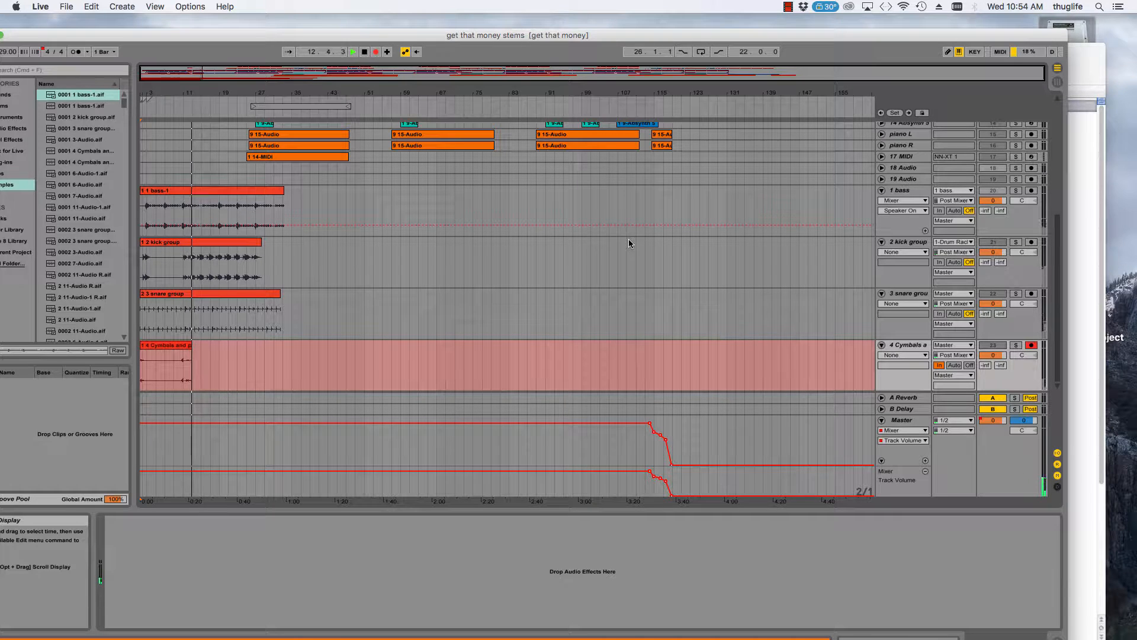
{"action": "scroll", "coordinate": [628, 239], "scroll_direction": "up", "scroll_amount": 10}
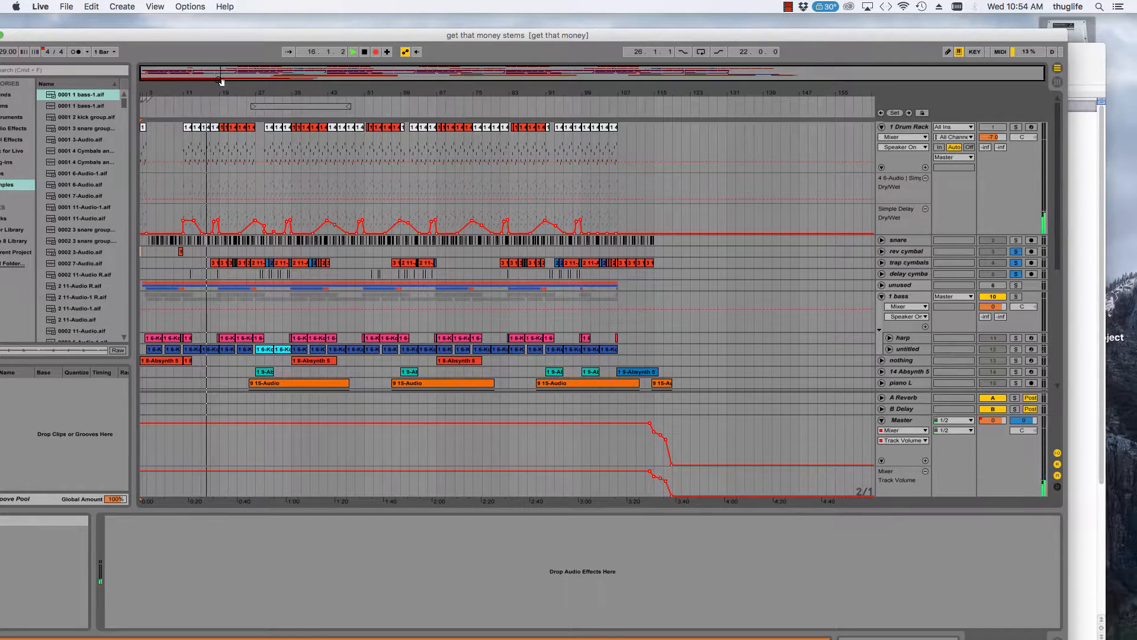
{"action": "key", "text": "plus"}
{"action": "key", "text": "plus"}
{"action": "key", "text": "plus"}
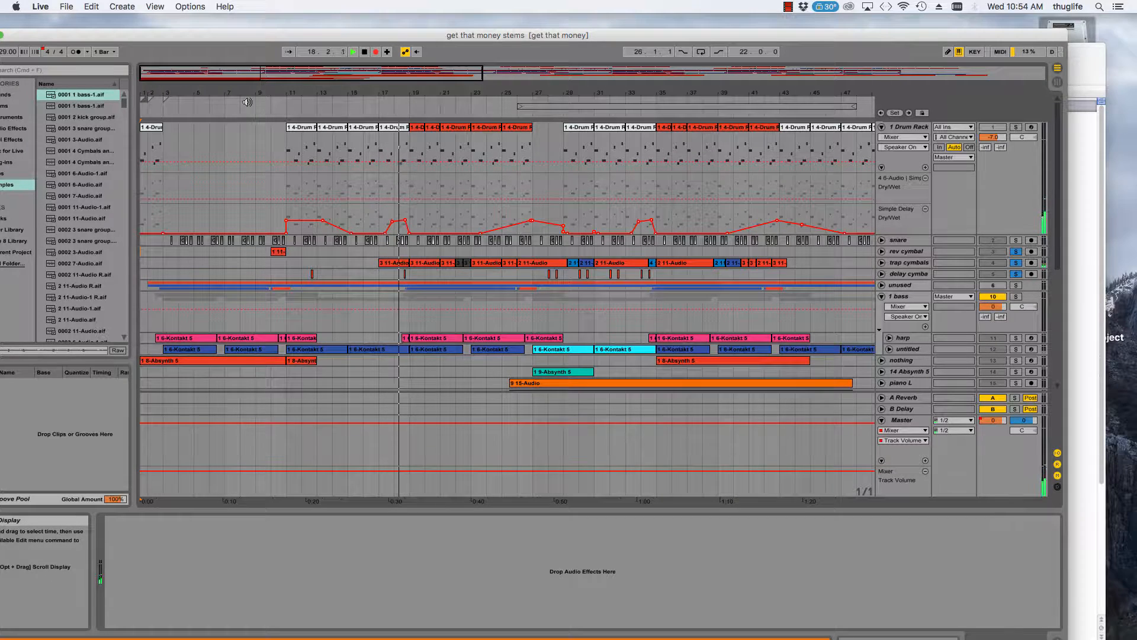
{"action": "scroll", "coordinate": [471, 155], "scroll_direction": "down", "scroll_amount": 10}
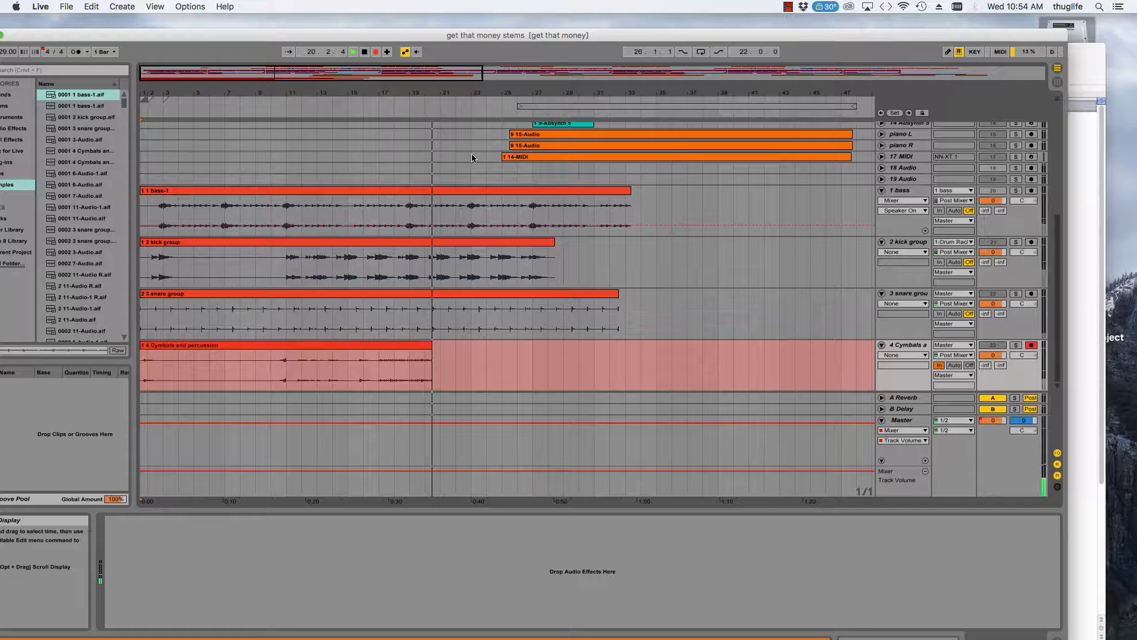
{"action": "scroll", "coordinate": [473, 157], "scroll_direction": "up", "scroll_amount": 10}
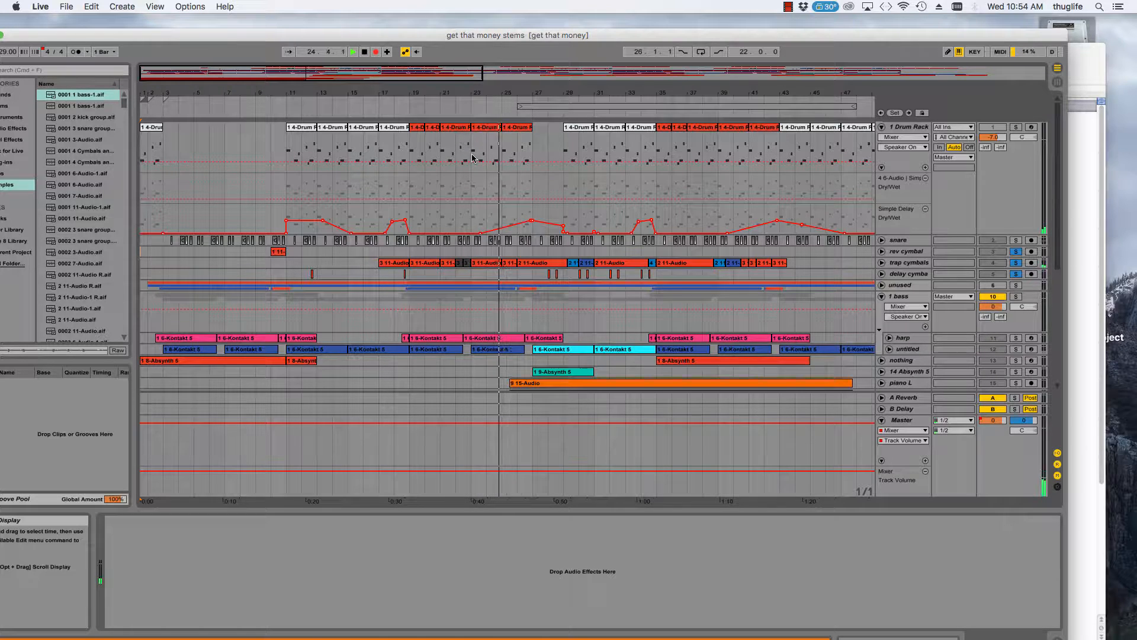
{"action": "scroll", "coordinate": [472, 158], "scroll_direction": "down", "scroll_amount": 5}
{"action": "scroll", "coordinate": [472, 154], "scroll_direction": "down", "scroll_amount": 4}
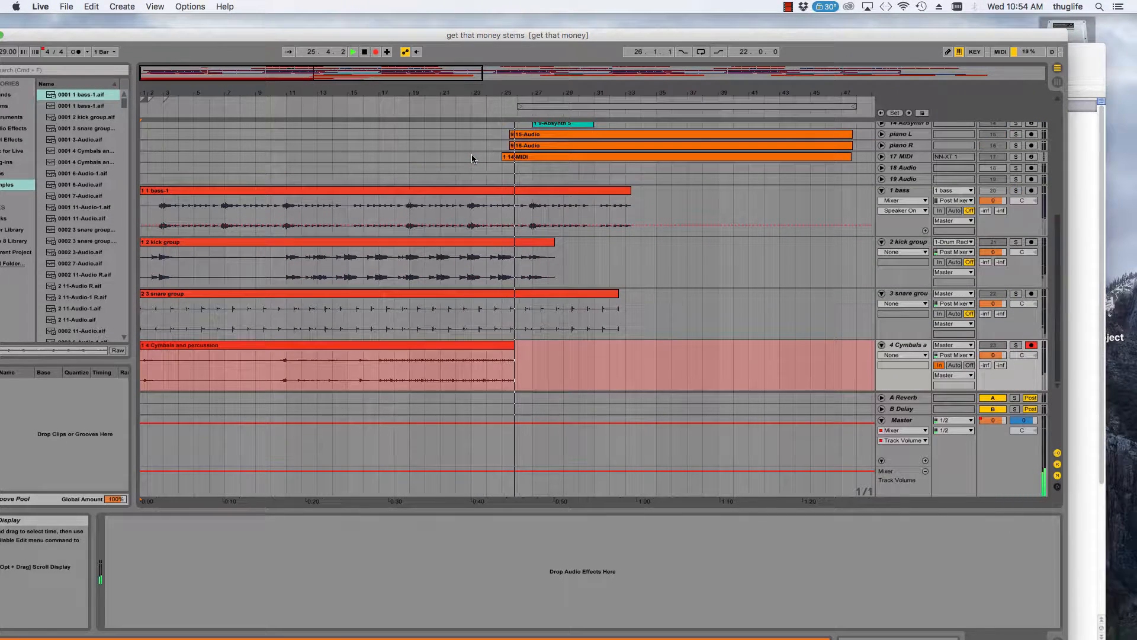
{"action": "left_click", "coordinate": [364, 52]}
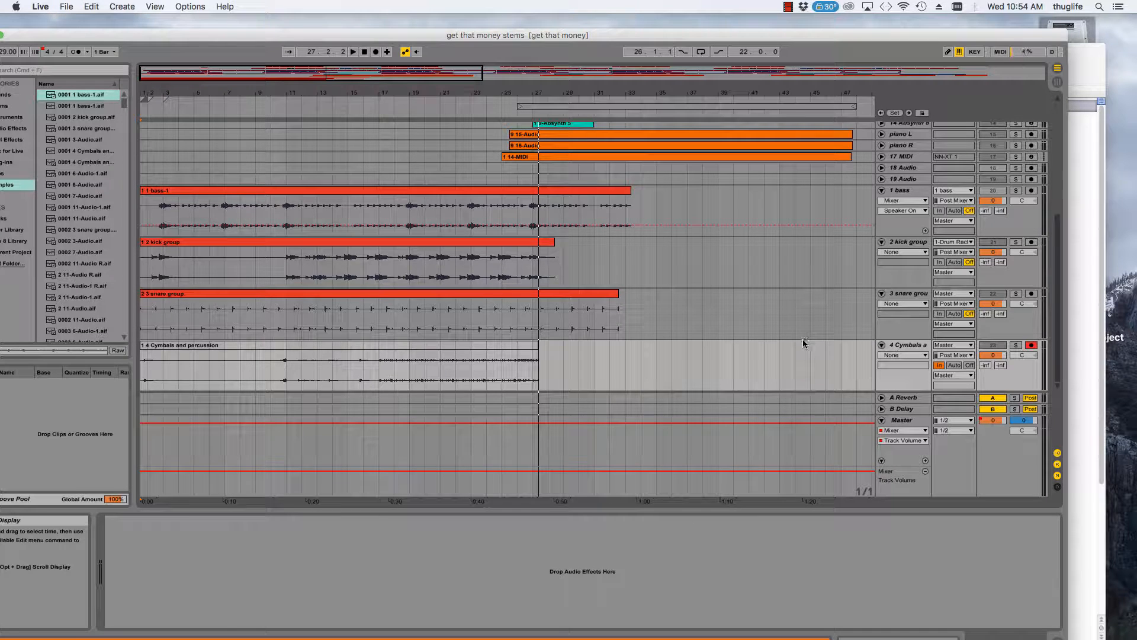
- Check the stem list in track outs.docx for the cymbals and percussion entry, and return to Live
{"action": "scroll", "coordinate": [916, 327], "scroll_direction": "up", "scroll_amount": 9}
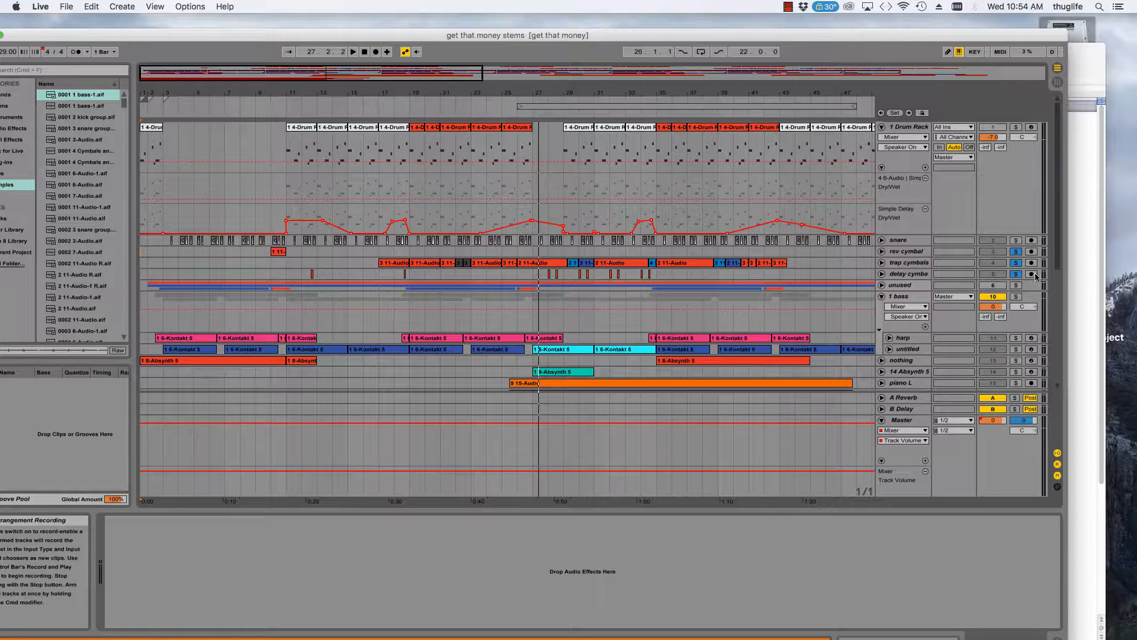
{"action": "left_click", "coordinate": [1084, 273]}
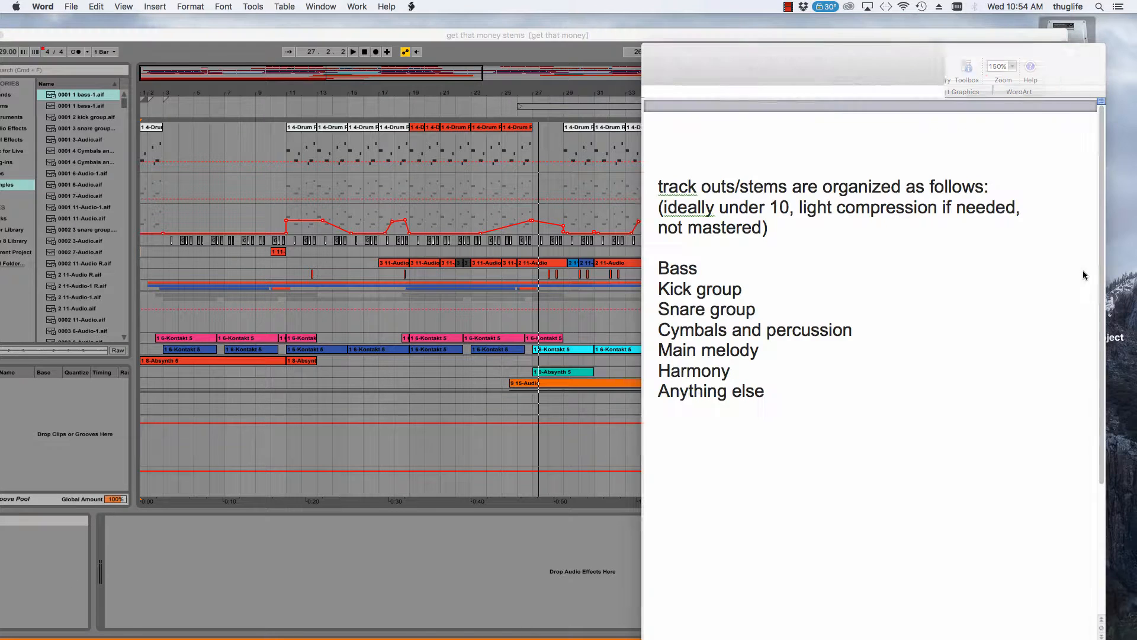
{"action": "left_click", "coordinate": [645, 332]}
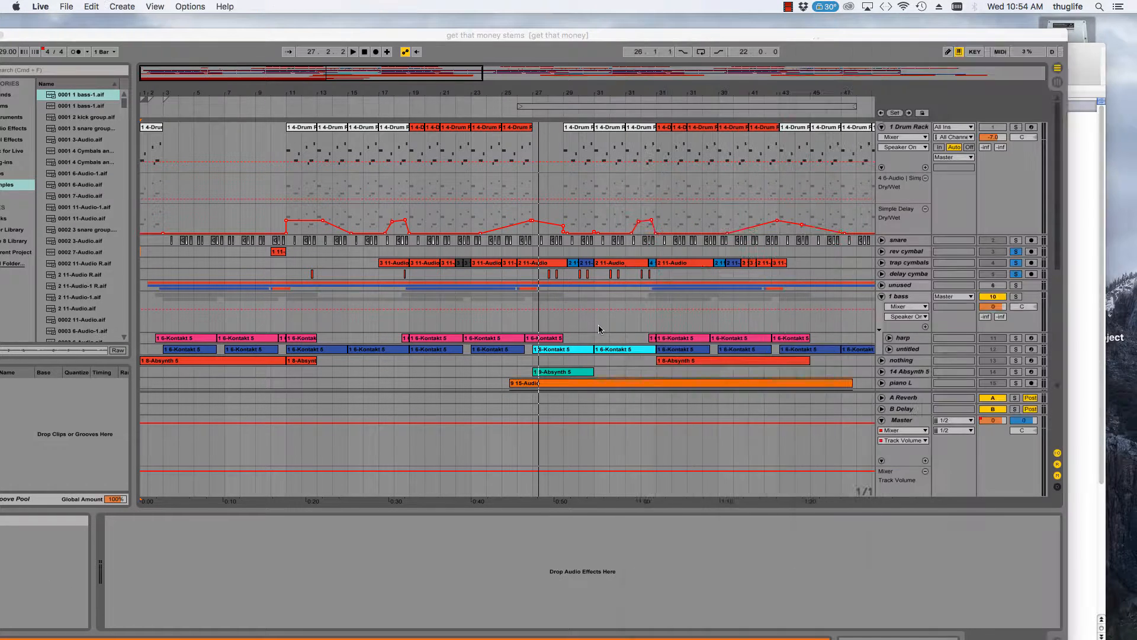
{"action": "left_click", "coordinate": [598, 325]}
- Unsolo the rev cymbal, trap cymbals and delay cymbals tracks, and set monitoring on the 4 Cymbals track to Off
{"action": "scroll", "coordinate": [975, 339], "scroll_direction": "down", "scroll_amount": 3}
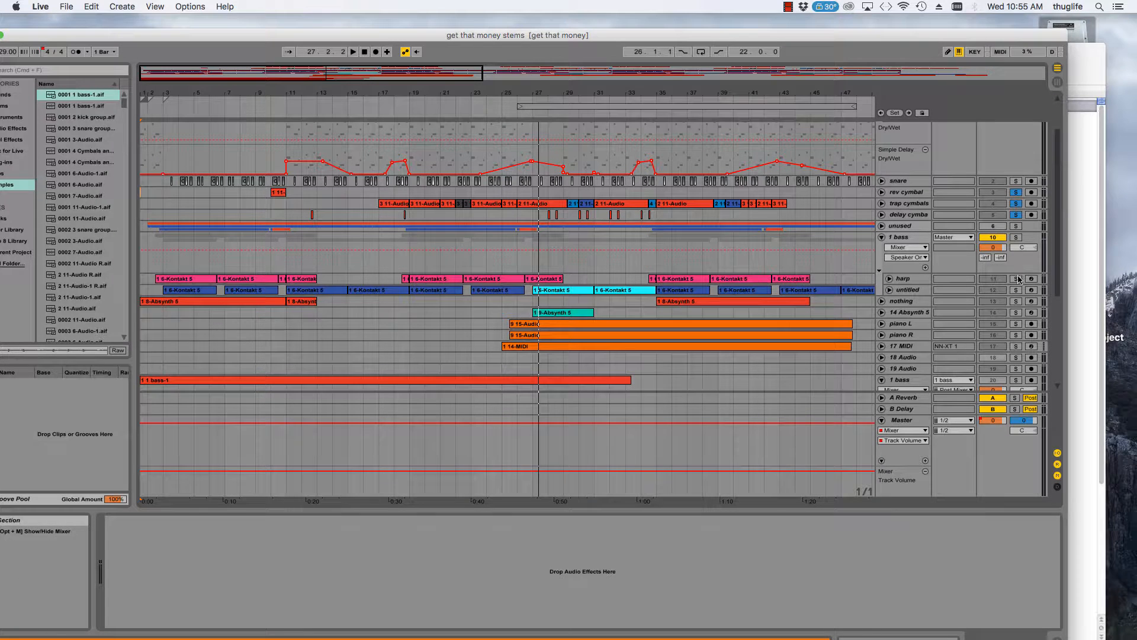
{"action": "scroll", "coordinate": [1019, 281], "scroll_direction": "down", "scroll_amount": 1}
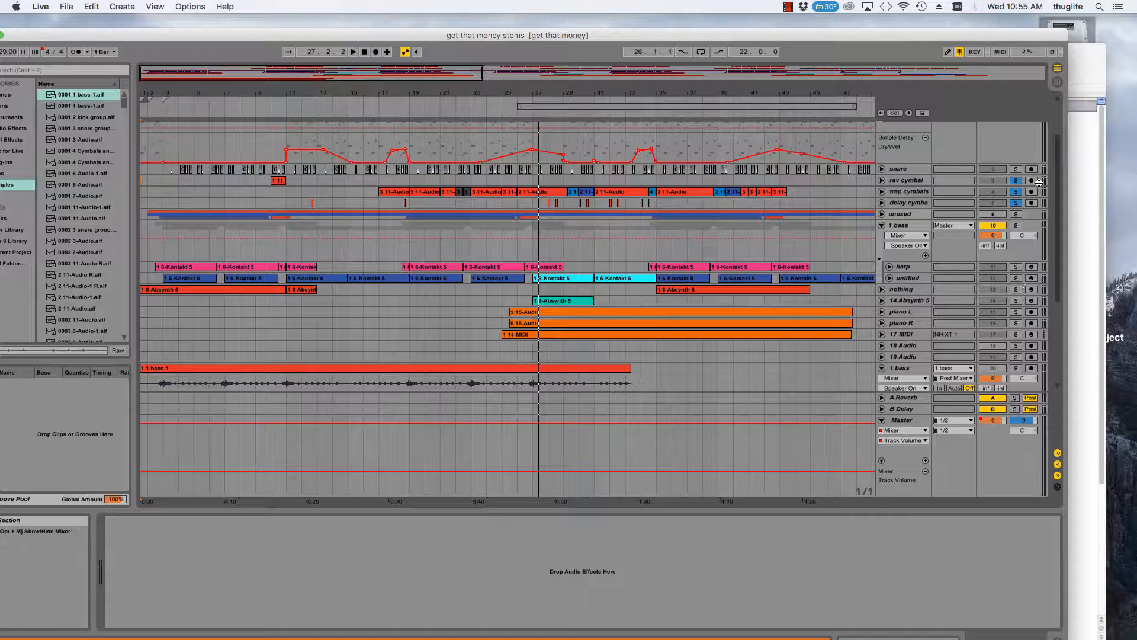
{"action": "scroll", "coordinate": [1014, 226], "scroll_direction": "down", "scroll_amount": 5}
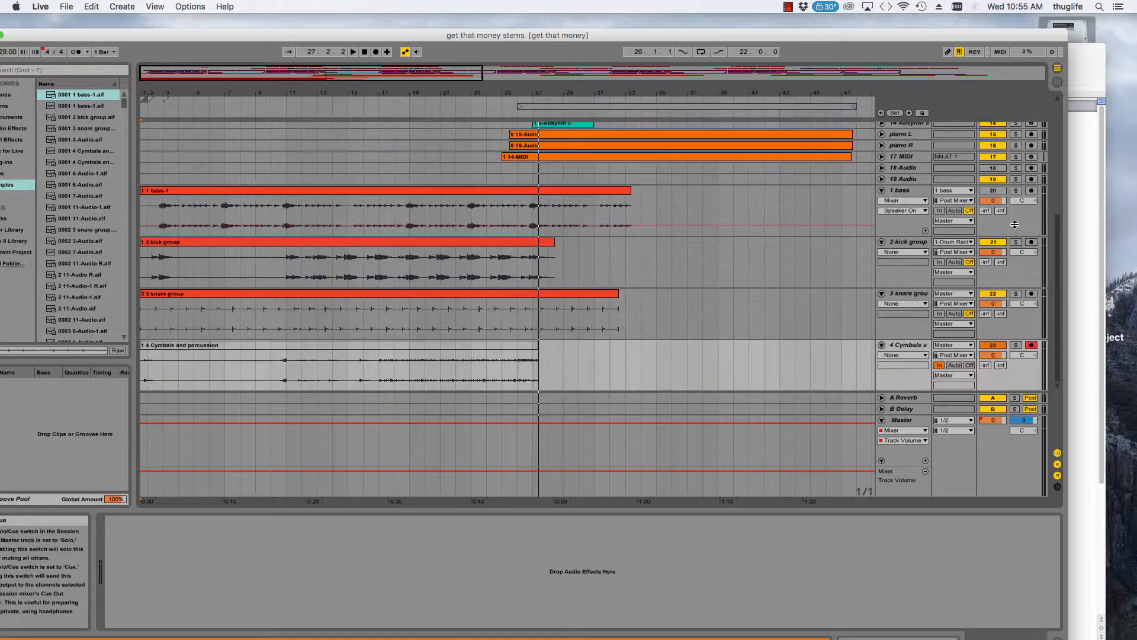
{"action": "left_click", "coordinate": [969, 366]}
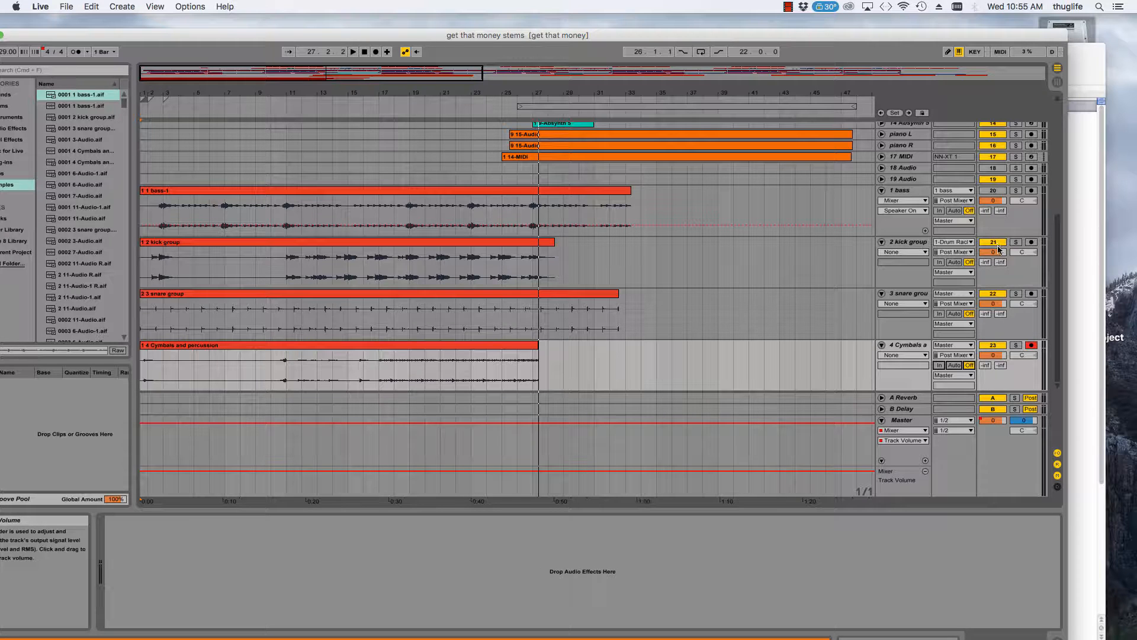
- Mute the recorded 2 kick group, 3 snare group and 4 Cymbals stem tracks
{"action": "left_click", "coordinate": [995, 243]}
{"action": "left_click", "coordinate": [994, 294]}
{"action": "left_click", "coordinate": [999, 345]}
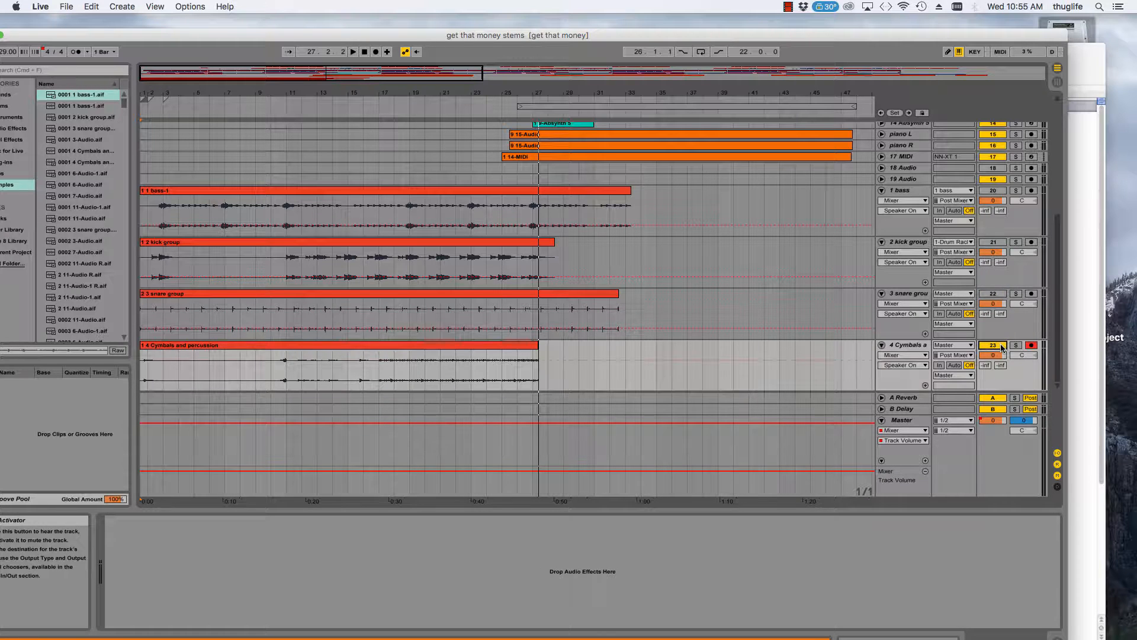
{"action": "left_click", "coordinate": [1000, 347]}
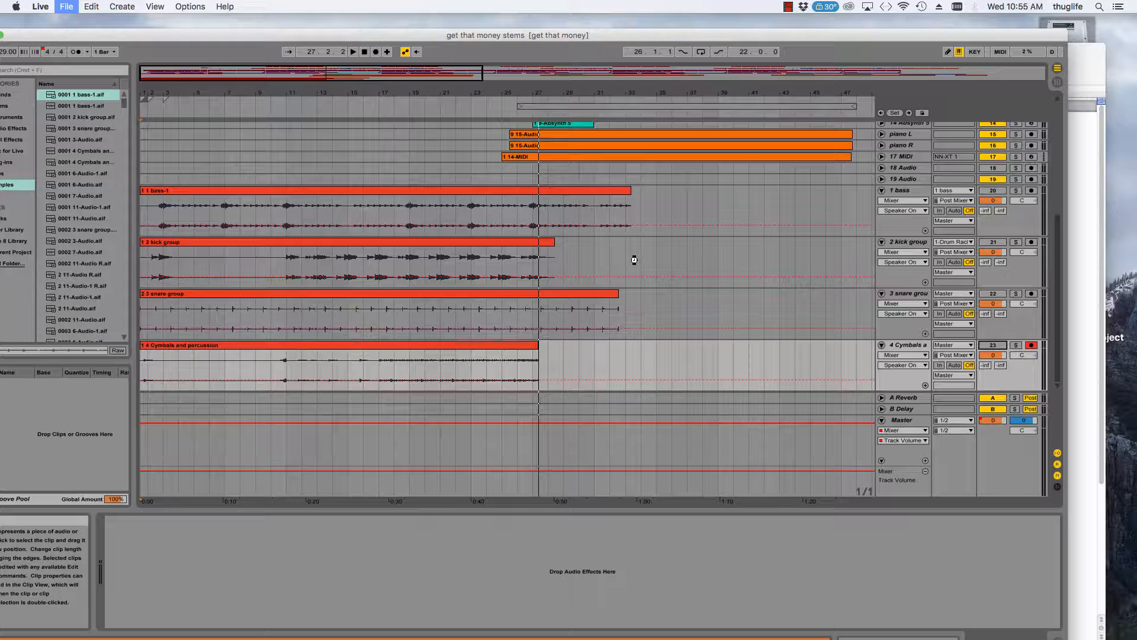
- Look up the stem following cymbals and percussion in track outs.docx, and review the source tracks in Live's arrangement
{"action": "left_click", "coordinate": [1092, 203]}
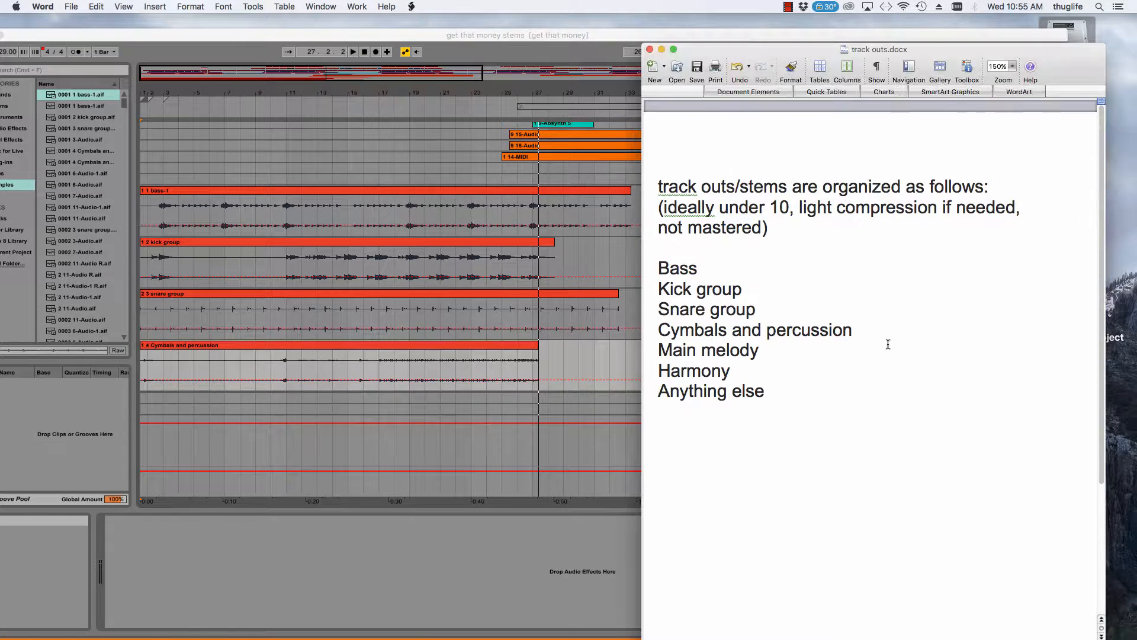
{"action": "left_click", "coordinate": [604, 271]}
{"action": "scroll", "coordinate": [655, 273], "scroll_direction": "up", "scroll_amount": 8}
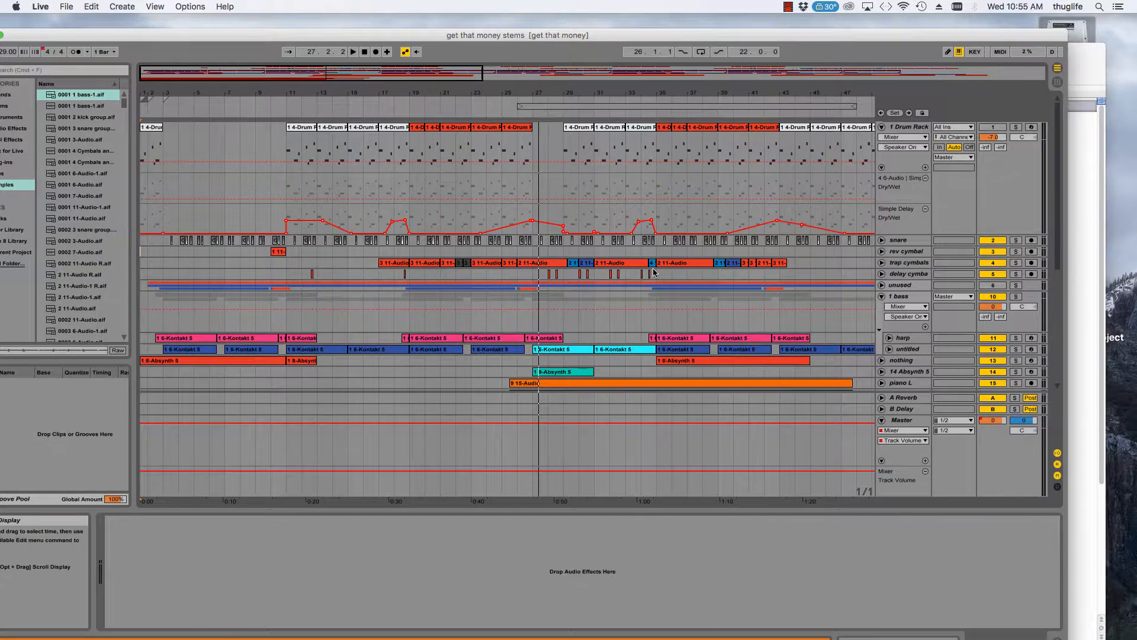
{"action": "scroll", "coordinate": [655, 273], "scroll_direction": "down", "scroll_amount": 2}
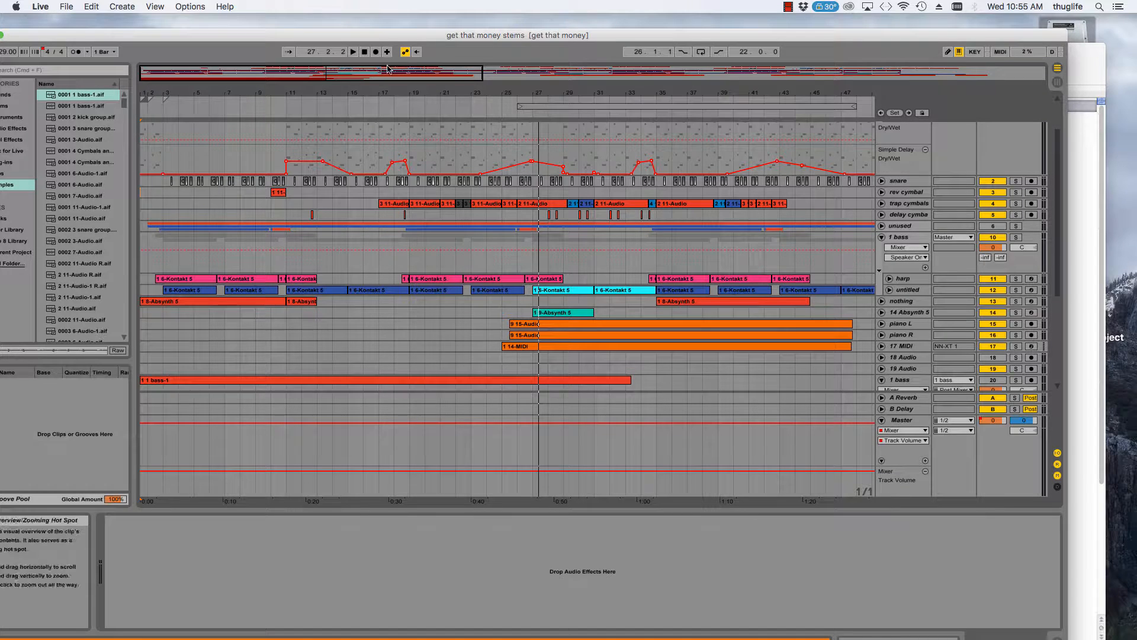
- Play the song from the start while reviewing the Drum Rack track, its chains in the Session mixer, and the remaining arrangement tracks
{"action": "left_click", "coordinate": [351, 52]}
{"action": "scroll", "coordinate": [912, 135], "scroll_direction": "up", "scroll_amount": 3}
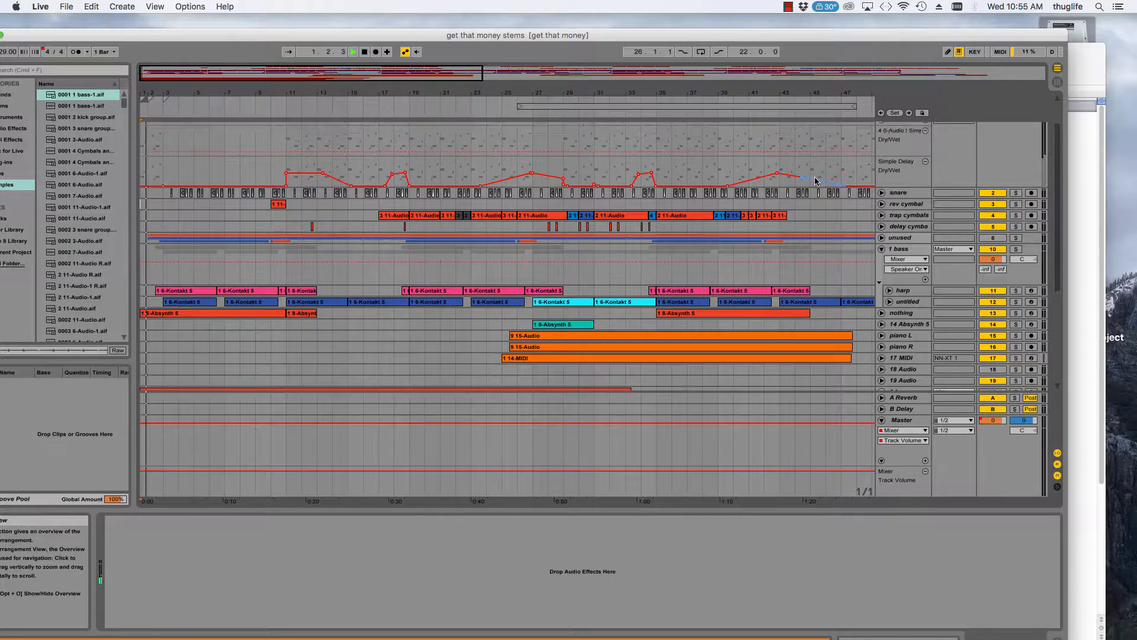
{"action": "left_click", "coordinate": [912, 135]}
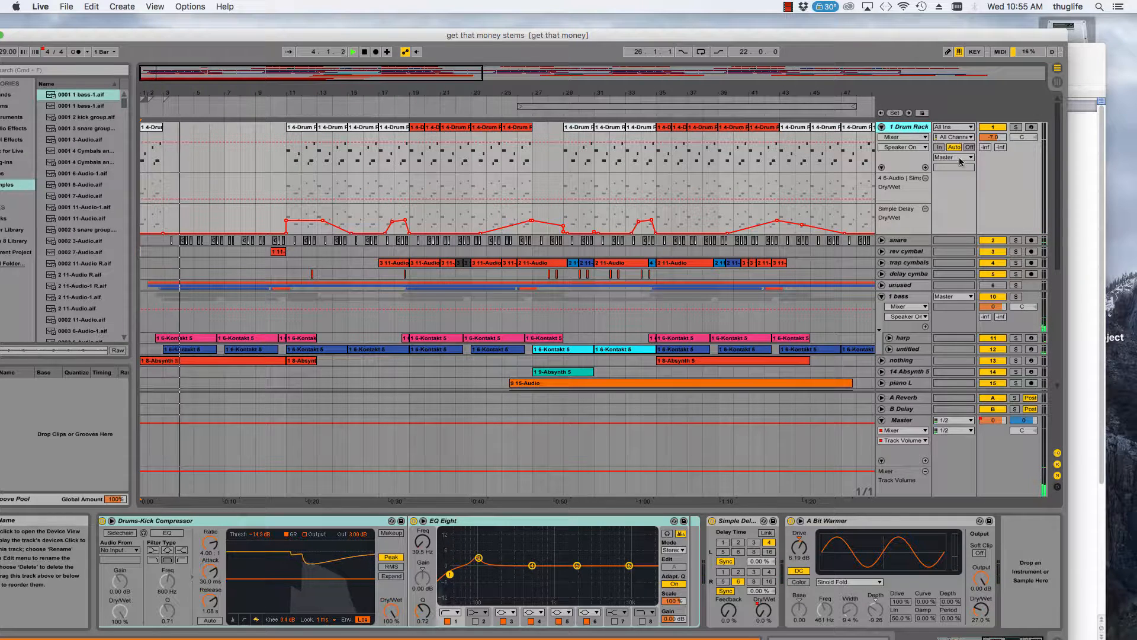
{"action": "key", "text": "Tab"}
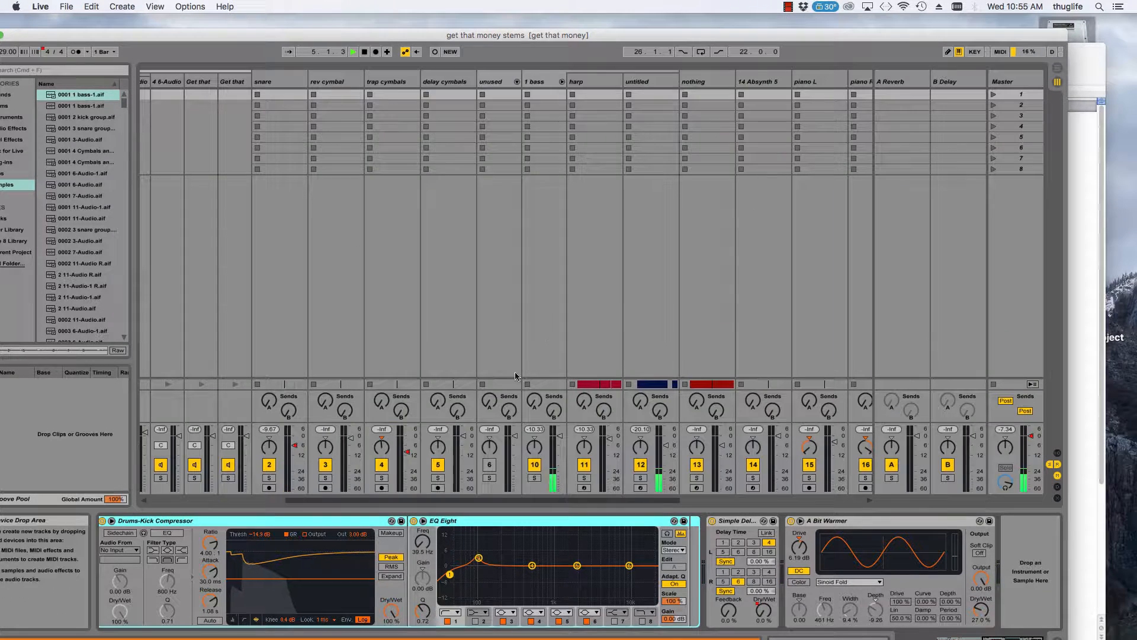
{"action": "left_click_drag", "start_coordinate": [654, 500], "coordinate": [405, 512]}
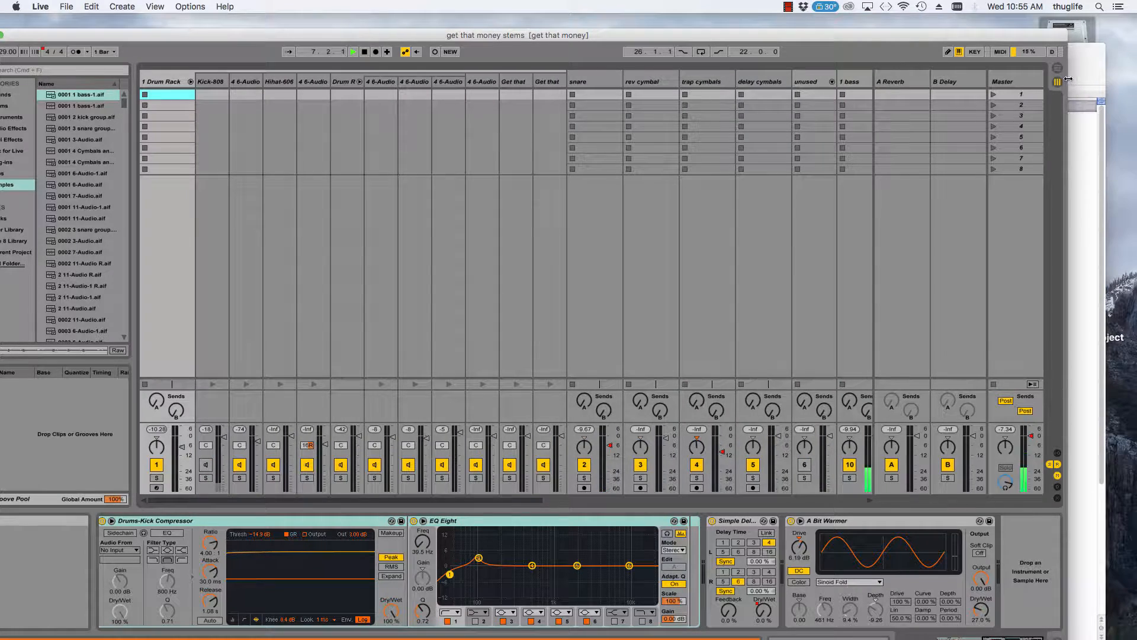
{"action": "key", "text": "Tab"}
{"action": "scroll", "coordinate": [779, 297], "scroll_direction": "down", "scroll_amount": 3}
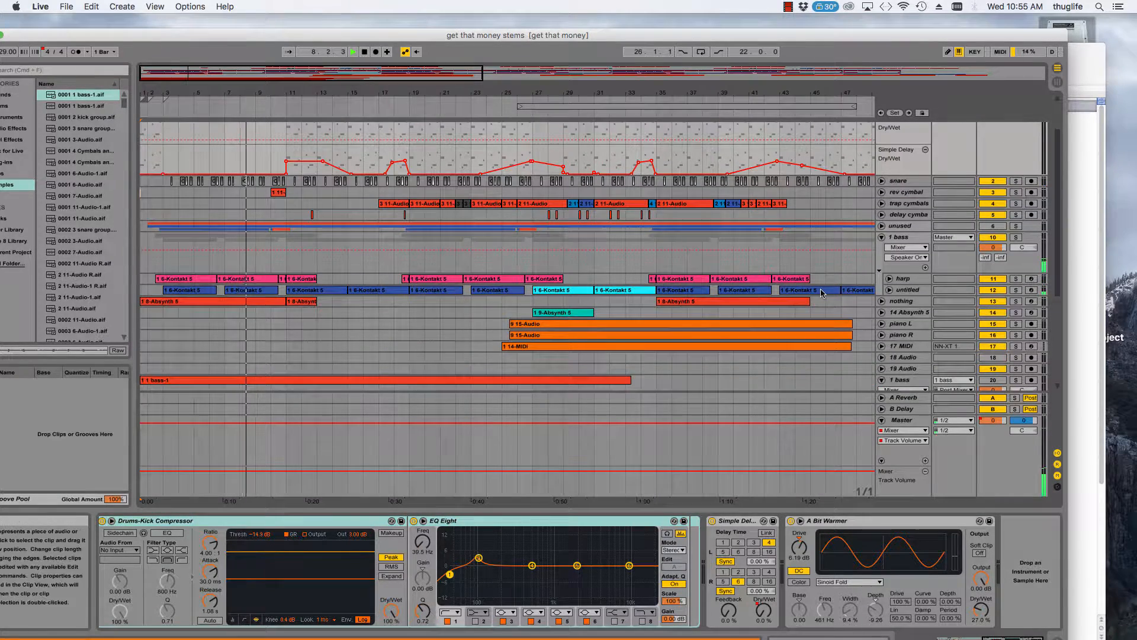
{"action": "scroll", "coordinate": [806, 298], "scroll_direction": "down", "scroll_amount": 3}
{"action": "scroll", "coordinate": [805, 299], "scroll_direction": "down", "scroll_amount": 3}
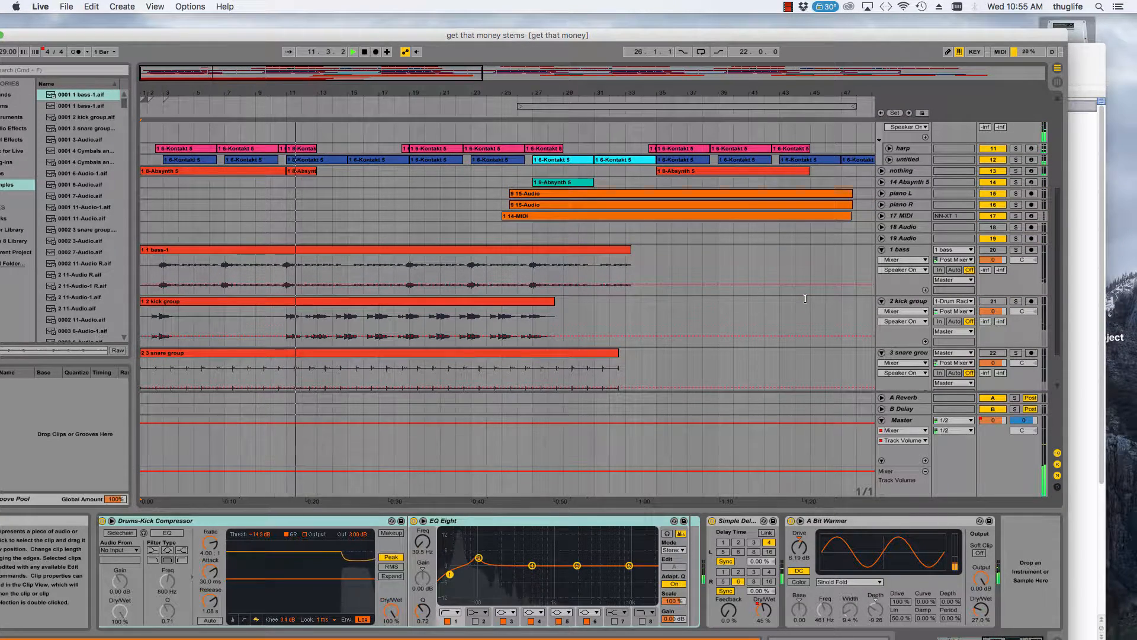
- Unfold the track named "nothing" and audition its short Absynth 5 clip from bar 11
{"action": "left_click", "coordinate": [882, 171]}
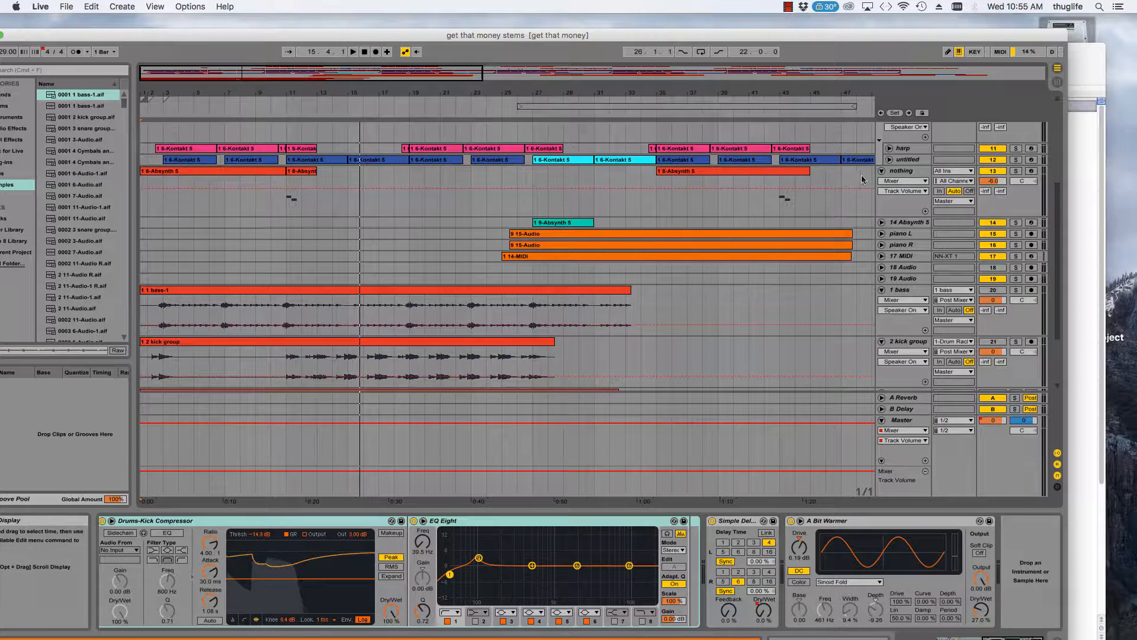
{"action": "left_click", "coordinate": [339, 215]}
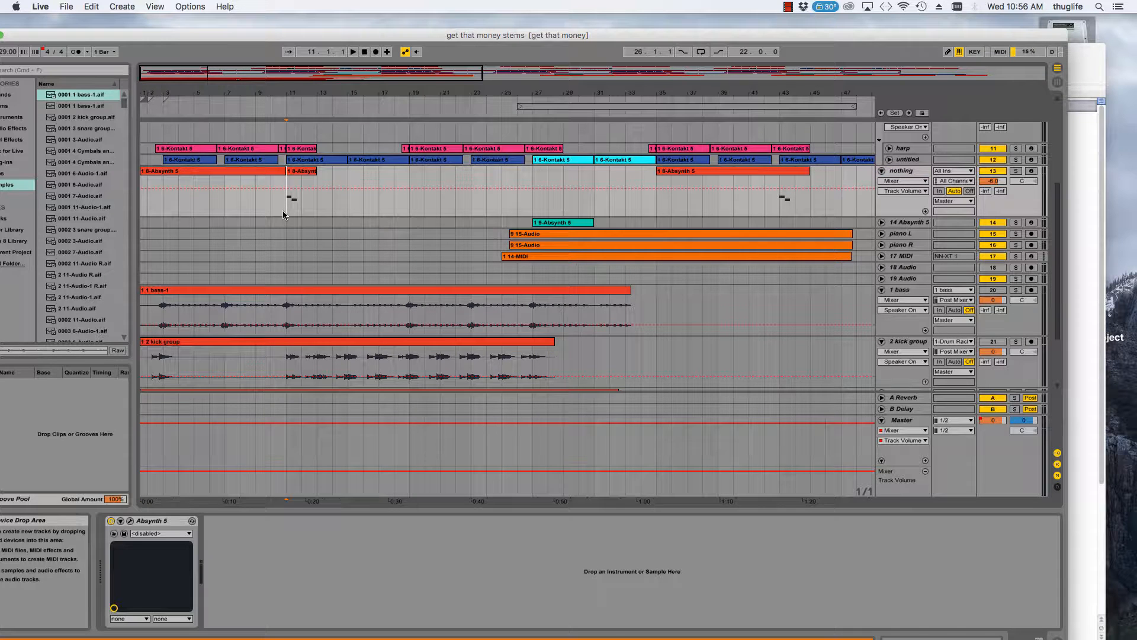
{"action": "key", "text": "space"}
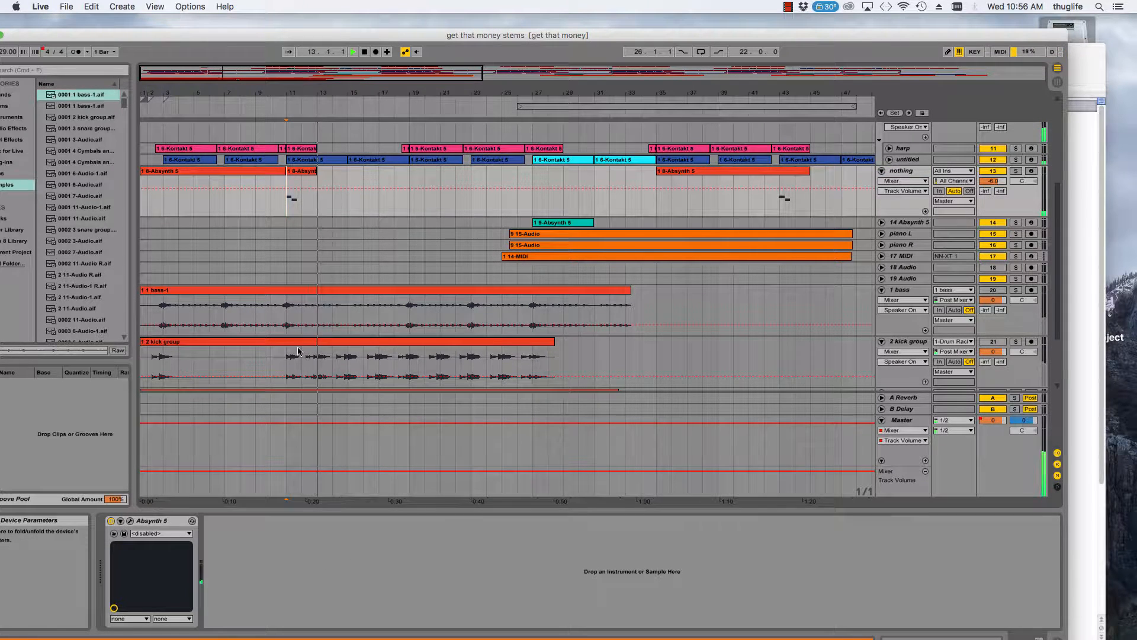
{"action": "left_click", "coordinate": [364, 52]}
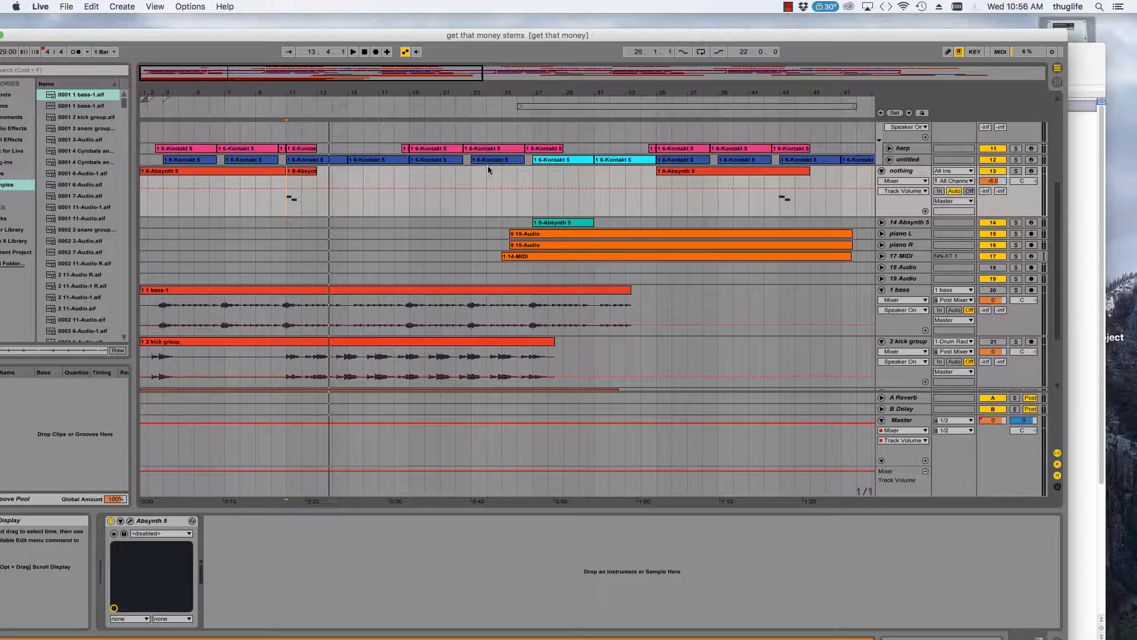
- Play the arrangement again from bar 11 and examine the melodic parts in the section around bars 22 to 43
{"action": "left_click", "coordinate": [351, 53]}
{"action": "scroll", "coordinate": [903, 203], "scroll_direction": "up", "scroll_amount": 2}
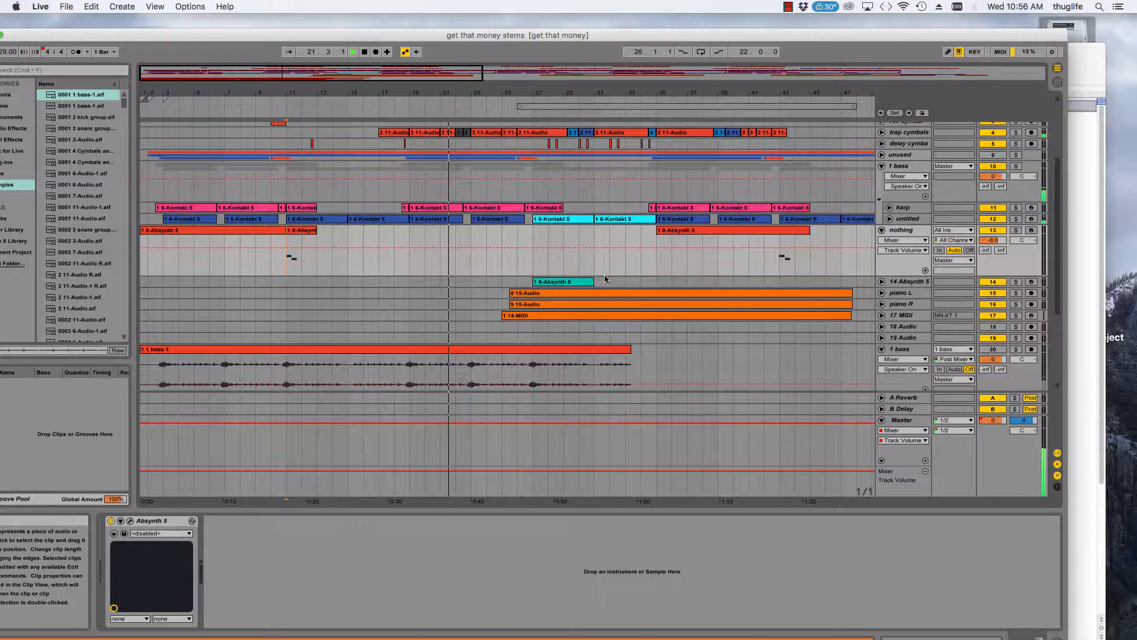
{"action": "left_click_drag", "start_coordinate": [446, 73], "coordinate": [433, 99]}
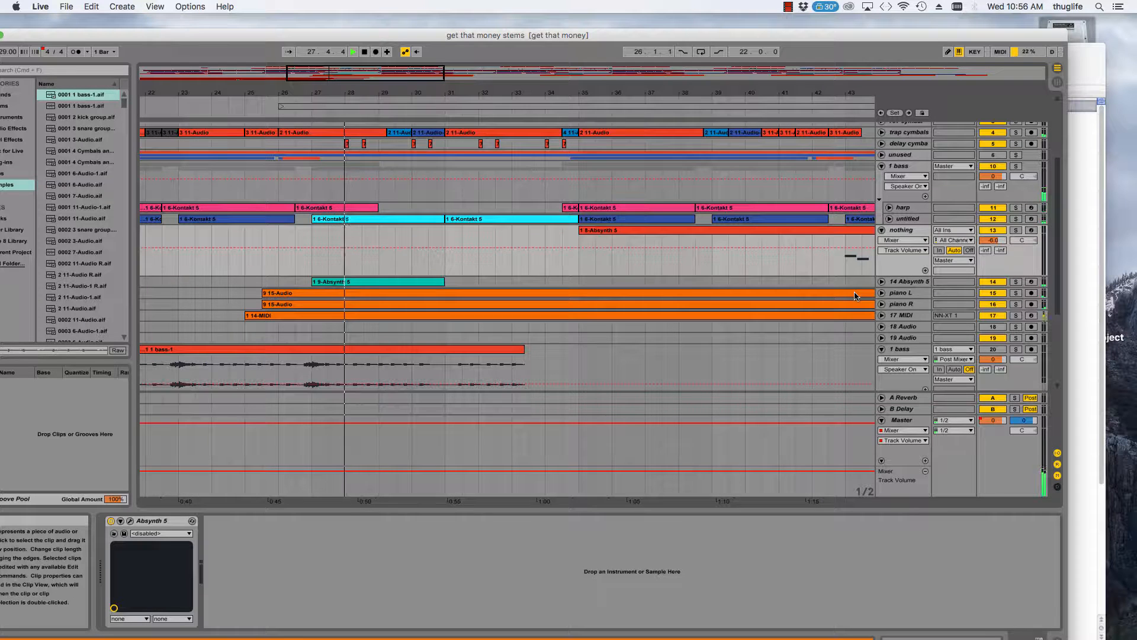
- Unfold the 14 Absynth 5 track, play from its clip at bar 27, and solo the track
{"action": "left_click", "coordinate": [981, 280]}
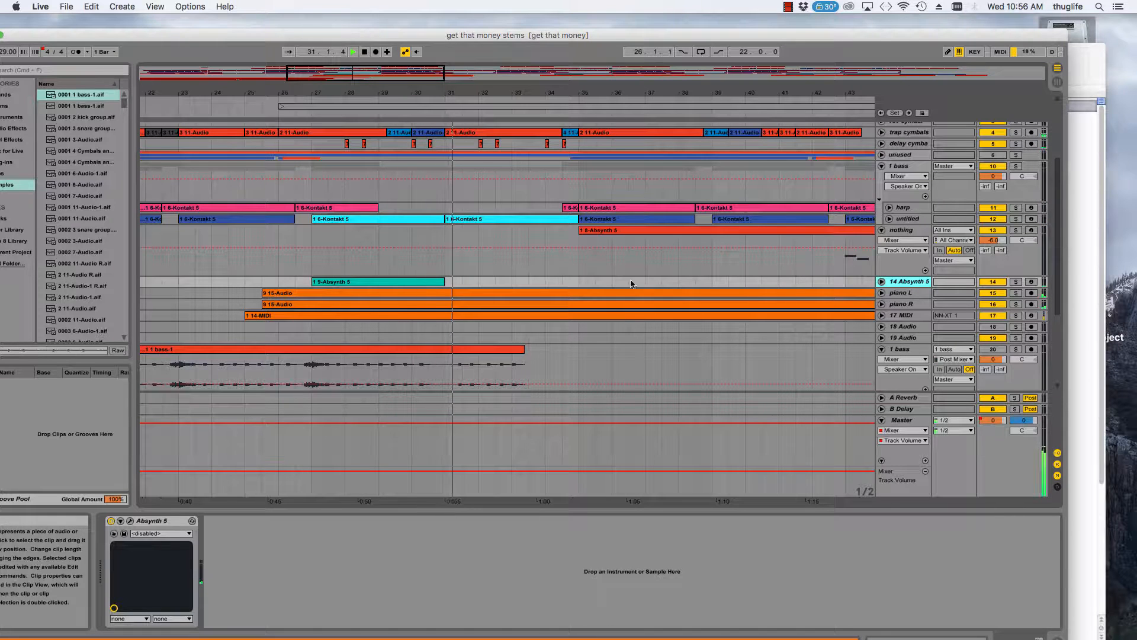
{"action": "left_click", "coordinate": [881, 282]}
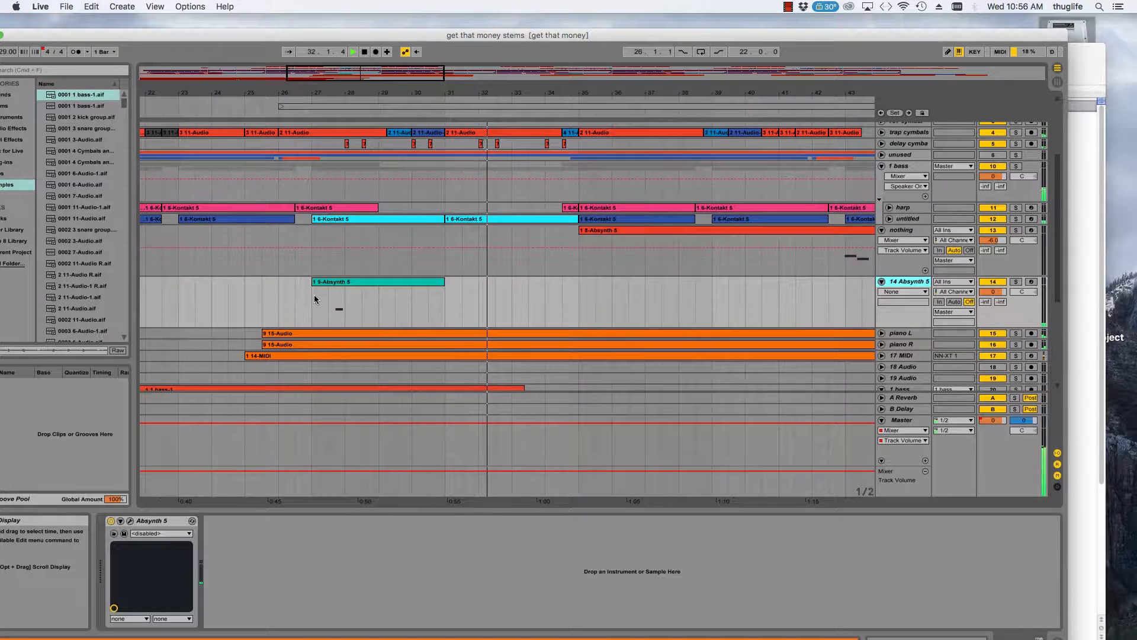
{"action": "key", "text": "space"}
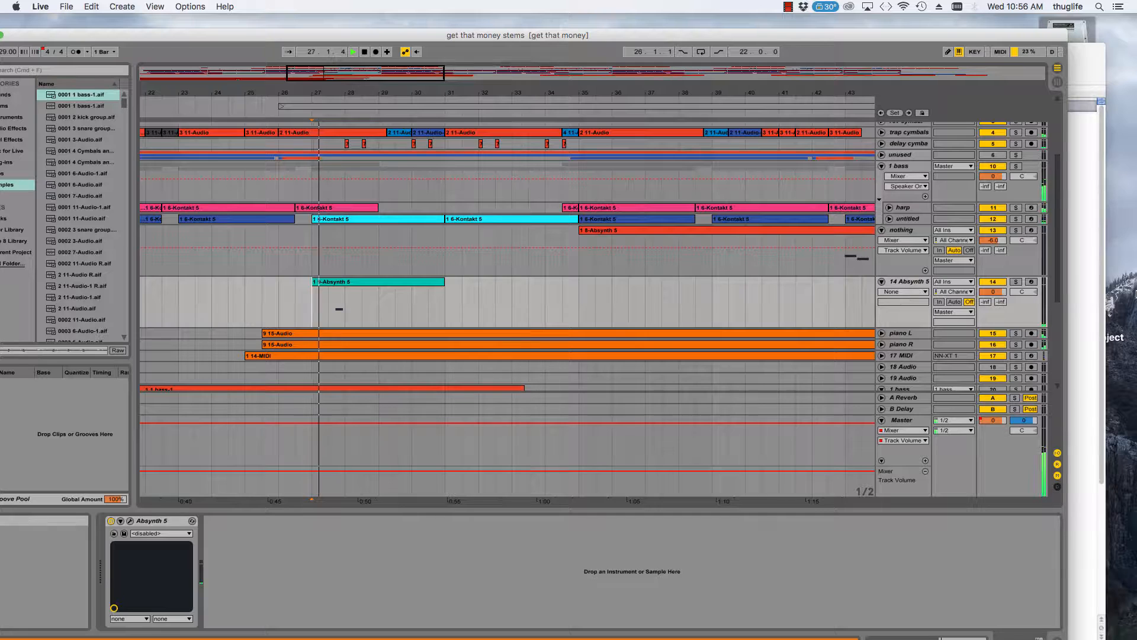
{"action": "left_click", "coordinate": [1016, 282]}
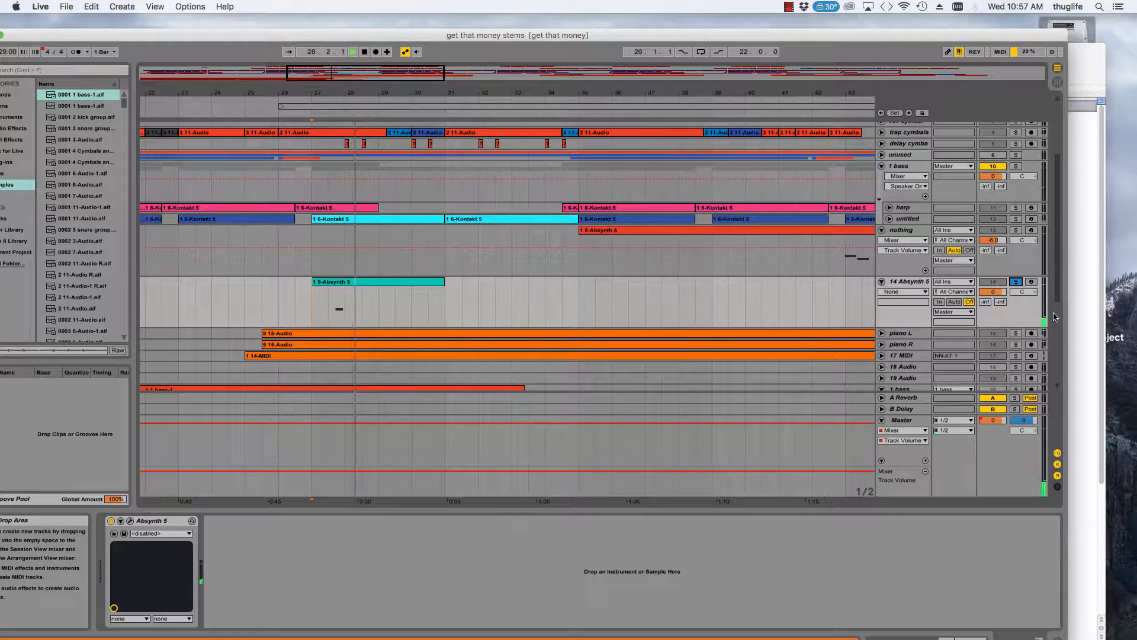
- Unsolo the 14 Absynth 5 track, stop playback, and review its clips among the surrounding melodic tracks
{"action": "left_click", "coordinate": [1016, 282]}
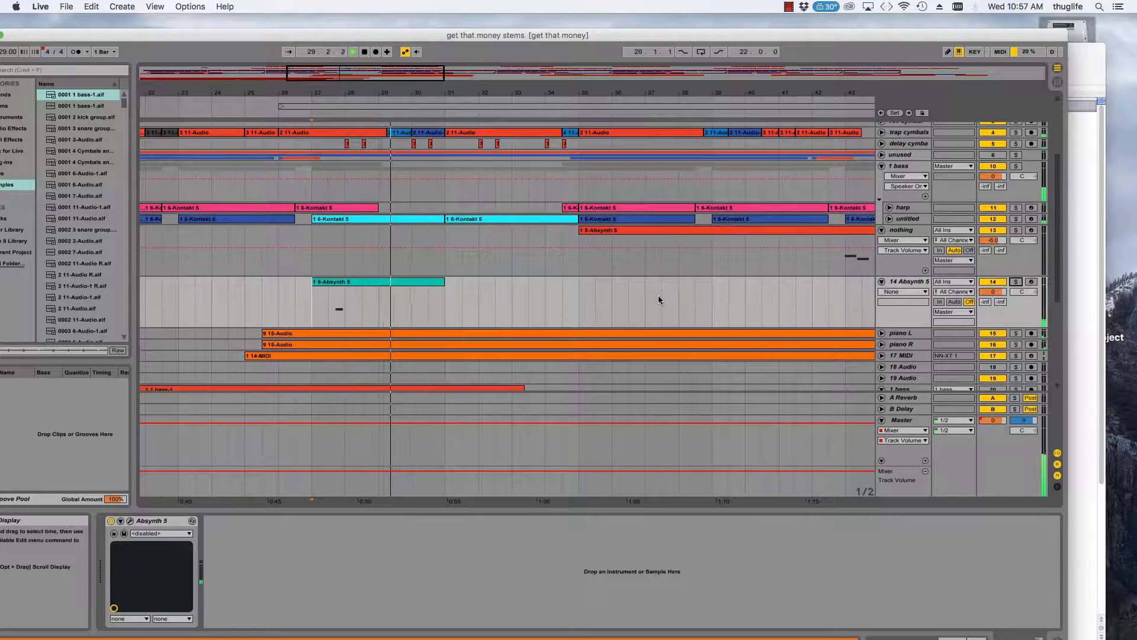
{"action": "scroll", "coordinate": [670, 294], "scroll_direction": "down", "scroll_amount": 5}
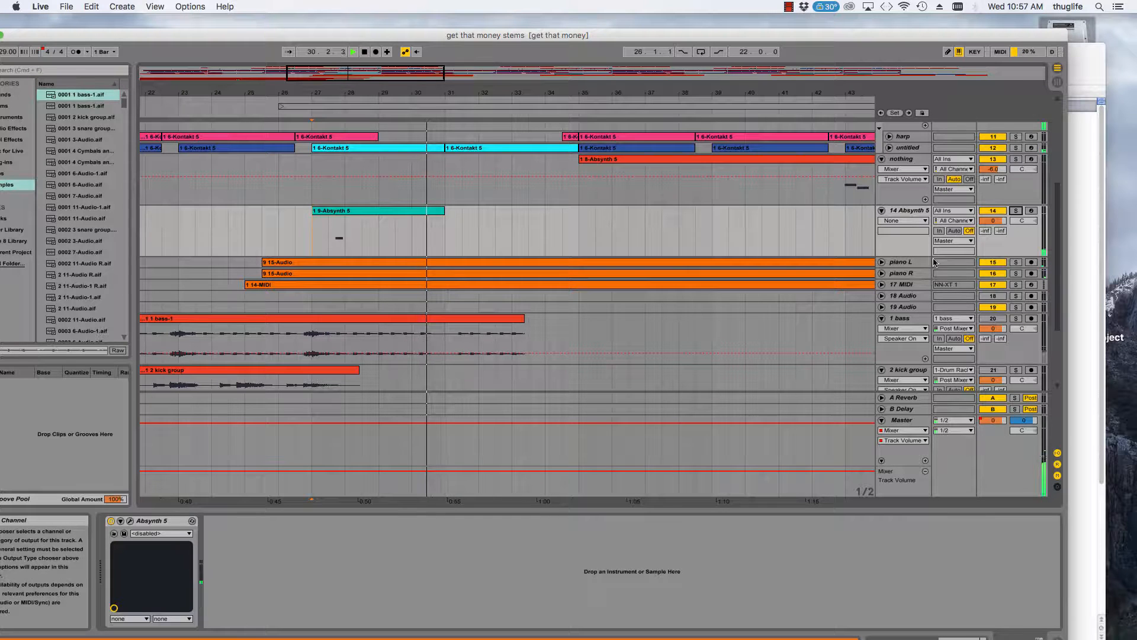
{"action": "left_click", "coordinate": [366, 52]}
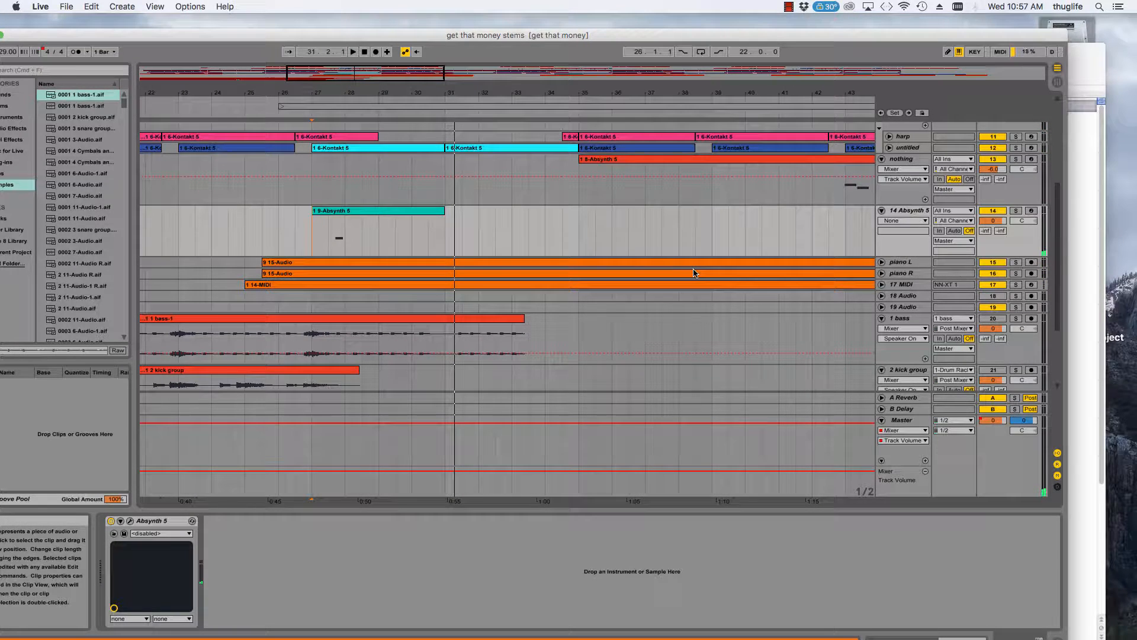
{"action": "left_click_drag", "start_coordinate": [562, 501], "coordinate": [562, 423]}
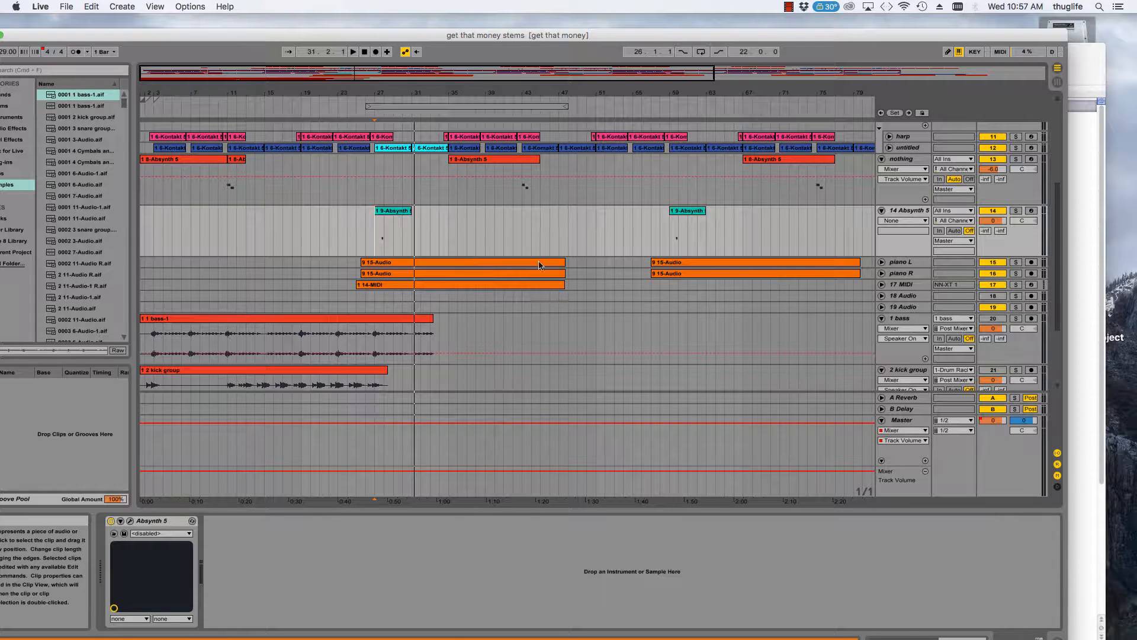
{"action": "scroll", "coordinate": [841, 283], "scroll_direction": "down", "scroll_amount": 5}
{"action": "scroll", "coordinate": [634, 308], "scroll_direction": "up", "scroll_amount": 8}
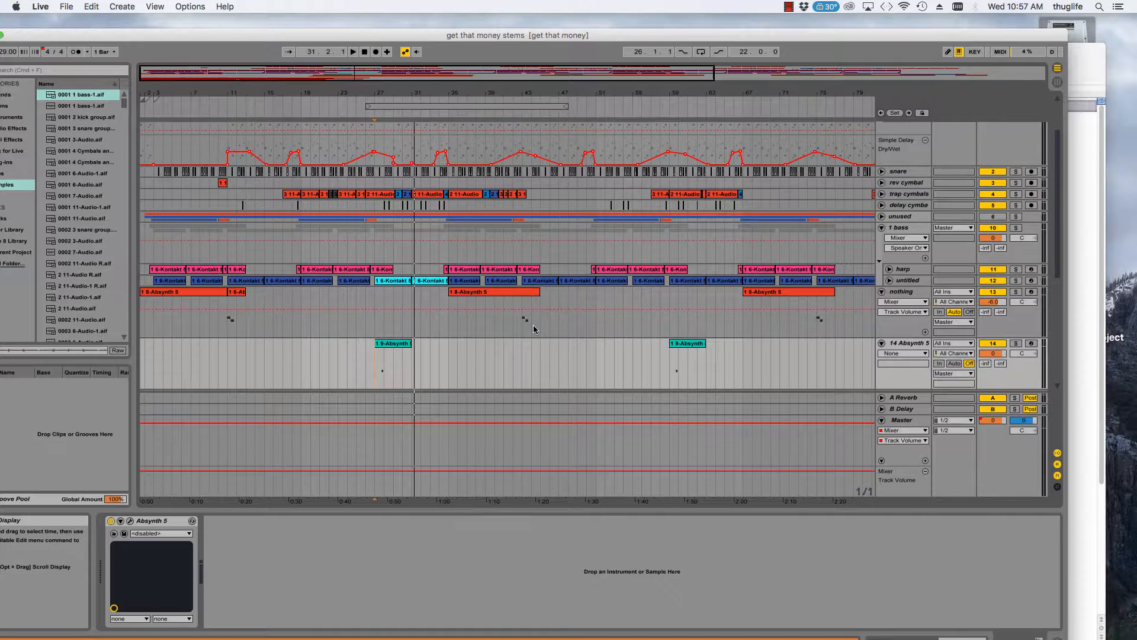
- Check the stem categories in the track outs document in Word, and examine the melodic and recorded stem tracks across Live's whole arrangement
{"action": "left_click", "coordinate": [1092, 217]}
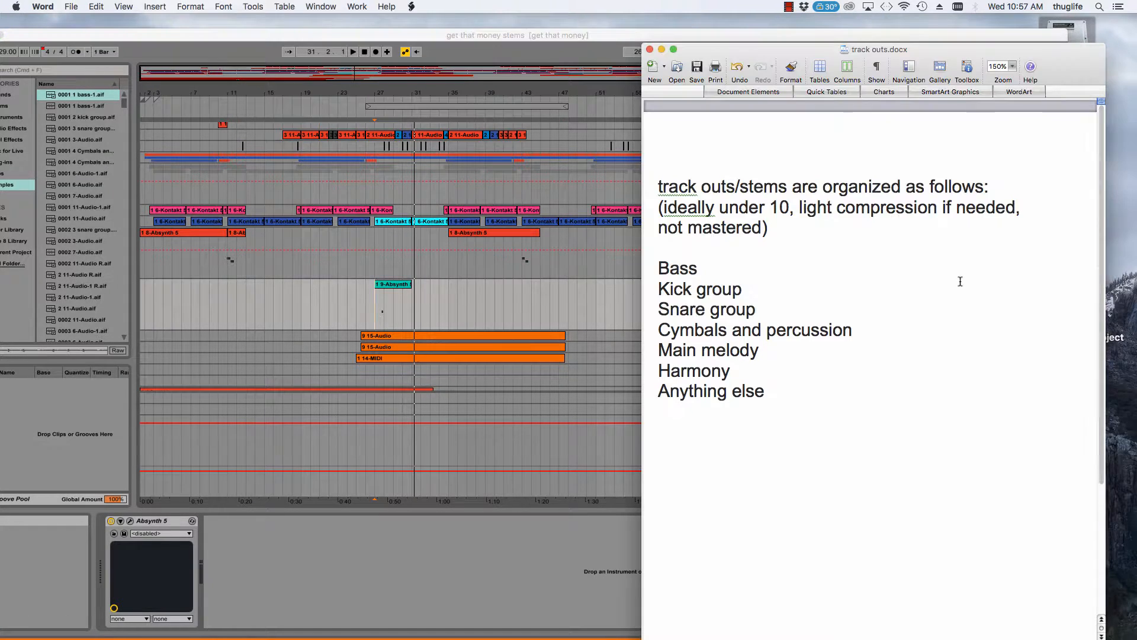
{"action": "triple_click", "coordinate": [766, 346]}
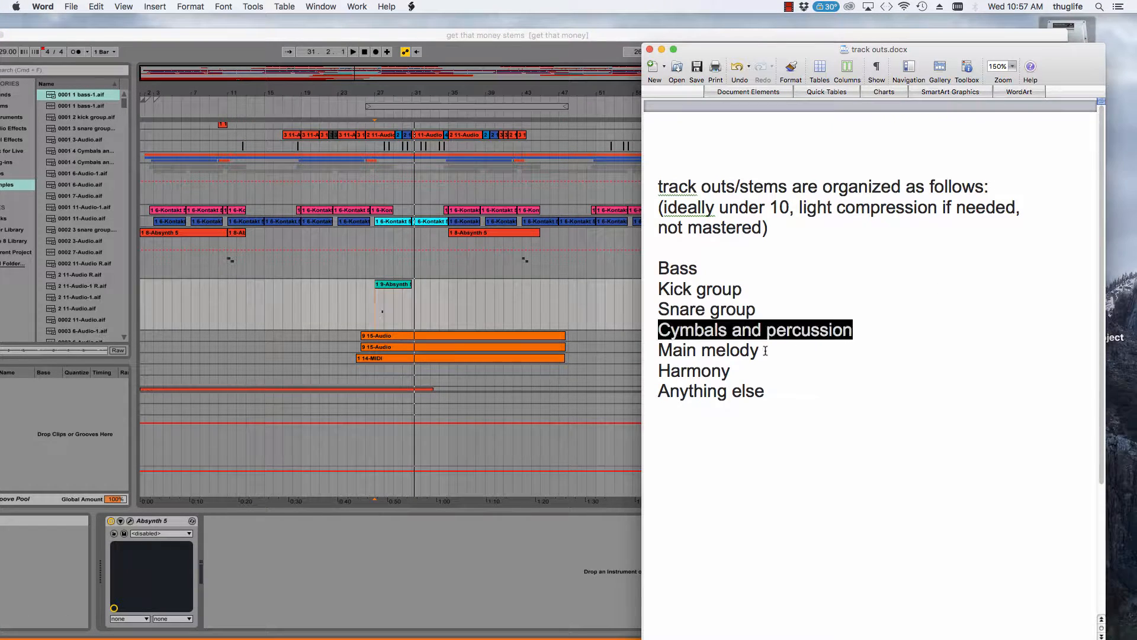
{"action": "left_click", "coordinate": [589, 308]}
{"action": "scroll", "coordinate": [888, 274], "scroll_direction": "down", "scroll_amount": 2}
{"action": "scroll", "coordinate": [889, 274], "scroll_direction": "up", "scroll_amount": 2}
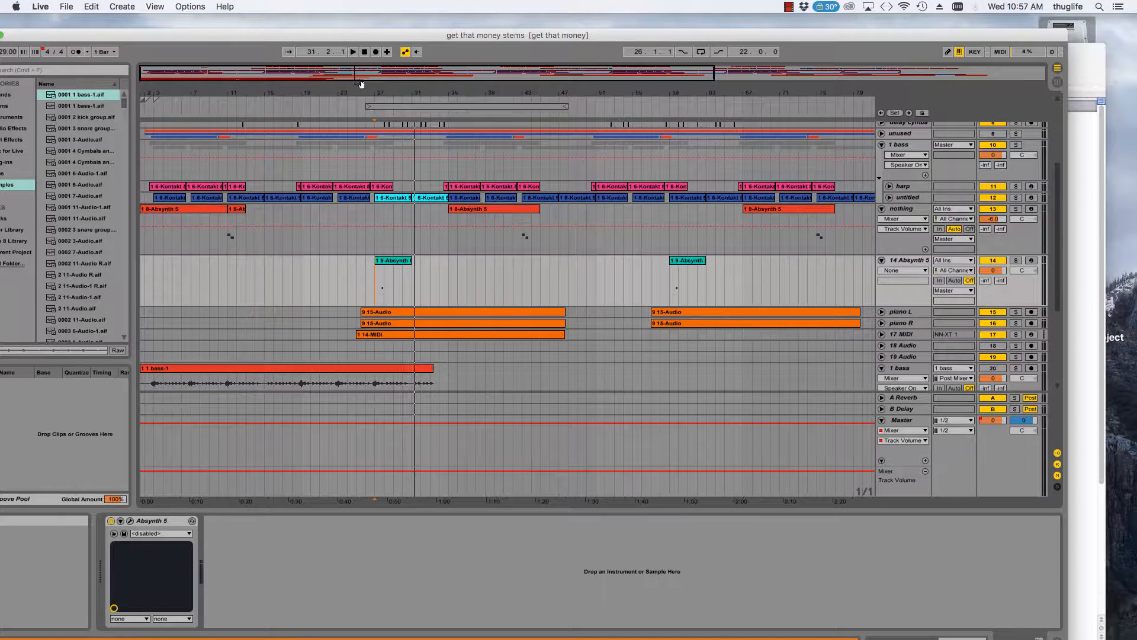
{"action": "double_click", "coordinate": [942, 71]}
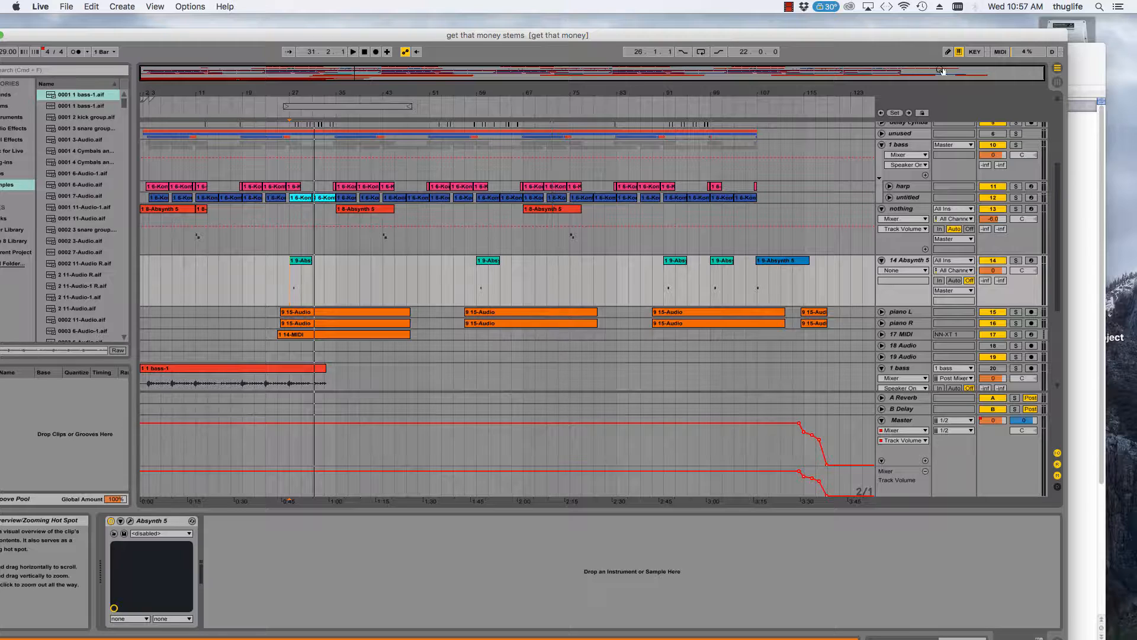
{"action": "scroll", "coordinate": [720, 302], "scroll_direction": "down", "scroll_amount": 5}
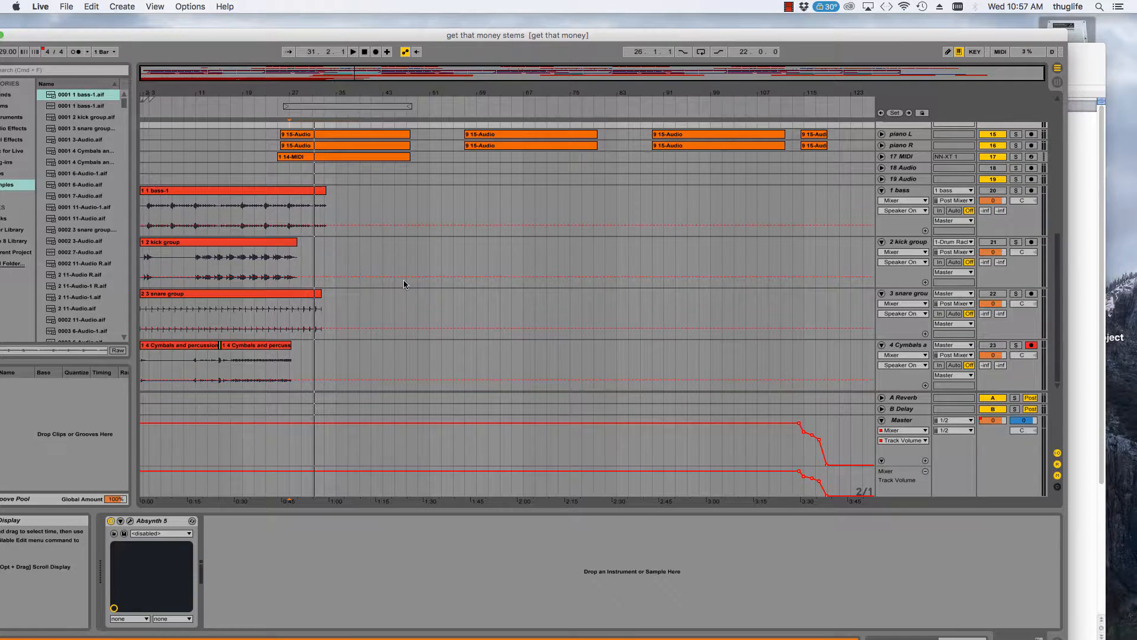
{"action": "left_click_drag", "start_coordinate": [434, 40], "coordinate": [522, 40]}
{"action": "scroll", "coordinate": [441, 104], "scroll_direction": "up", "scroll_amount": 5}
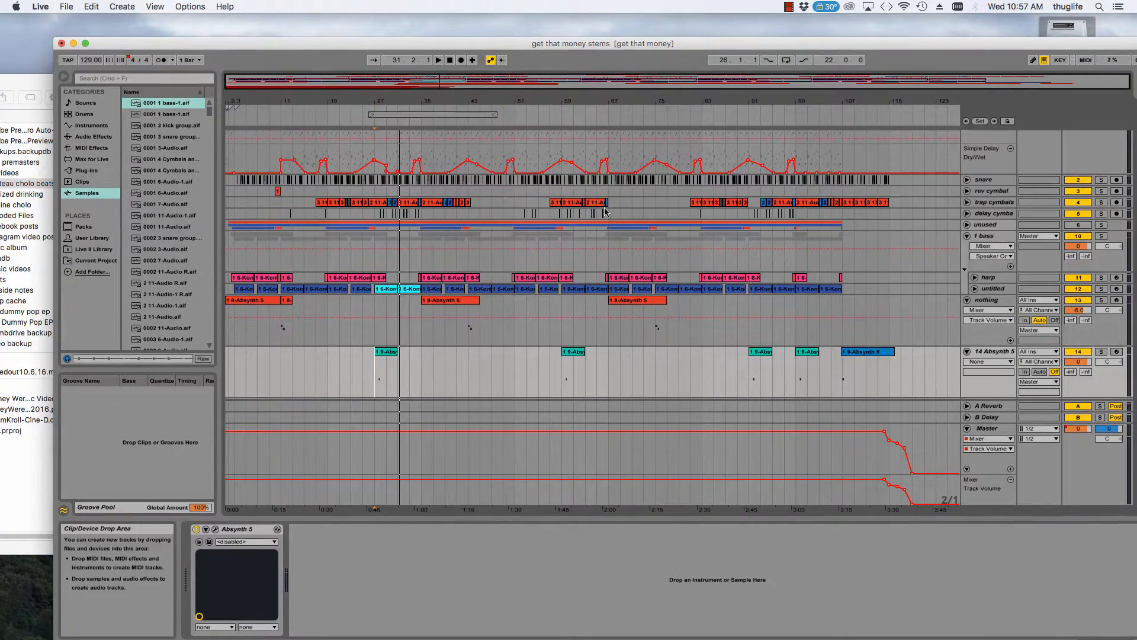
- Compare the recorded bass, kick group and snare group tracks with the Samples list and the Finder stems folder
{"action": "left_click_drag", "start_coordinate": [305, 45], "coordinate": [1030, 42]}
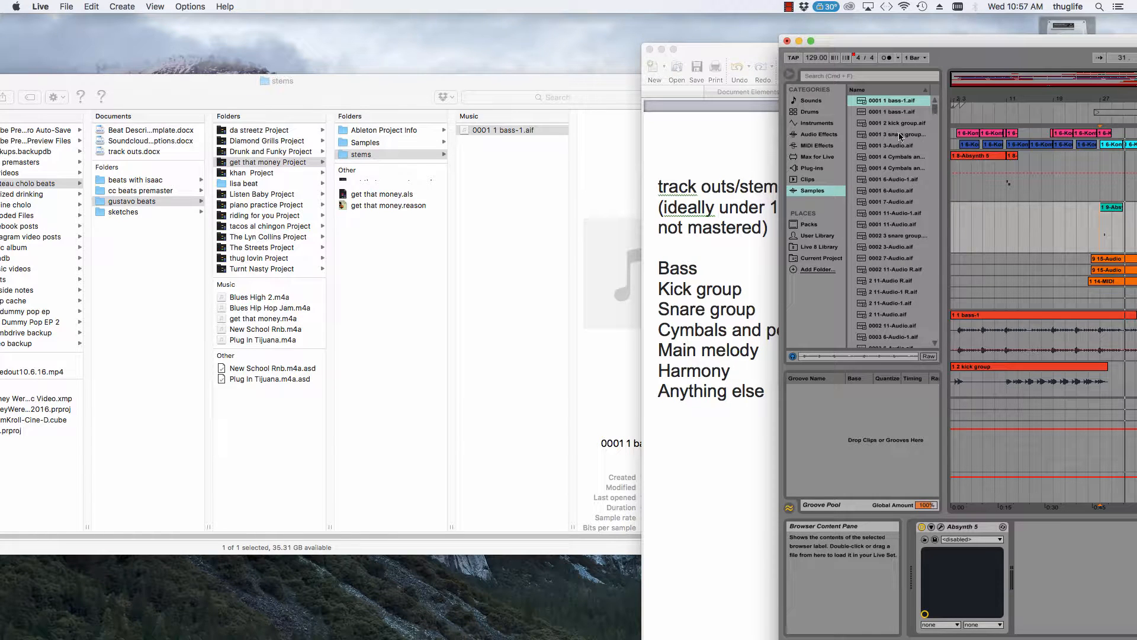
{"action": "left_click_drag", "start_coordinate": [951, 46], "coordinate": [429, 47]}
{"action": "left_click_drag", "start_coordinate": [673, 42], "coordinate": [454, 42]}
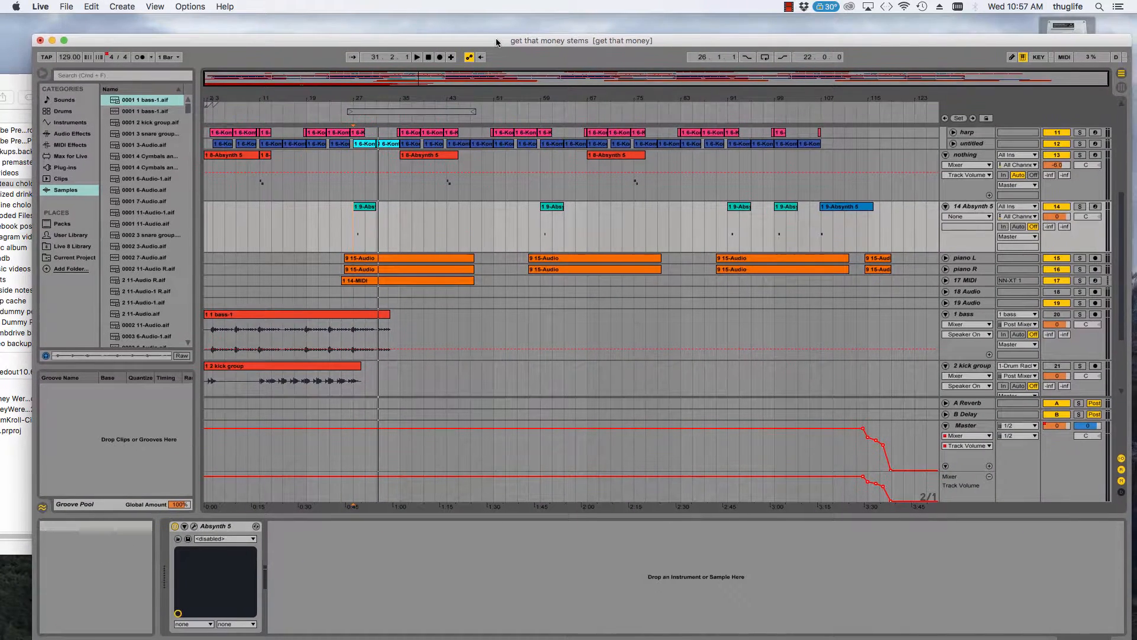
{"action": "left_click", "coordinate": [981, 313]}
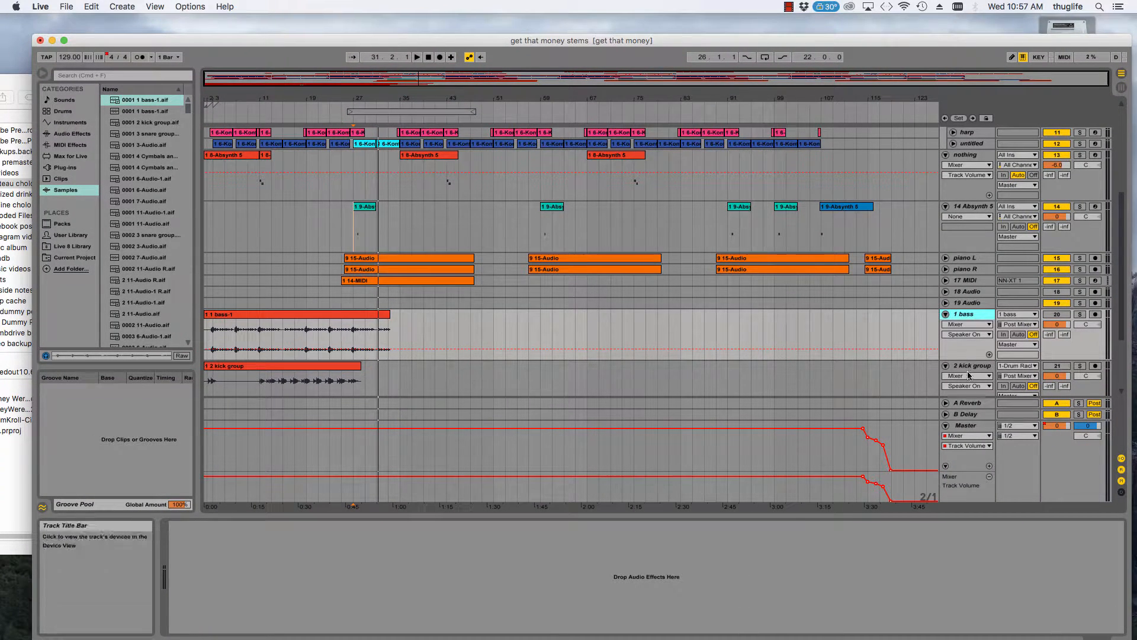
{"action": "left_click", "coordinate": [971, 367]}
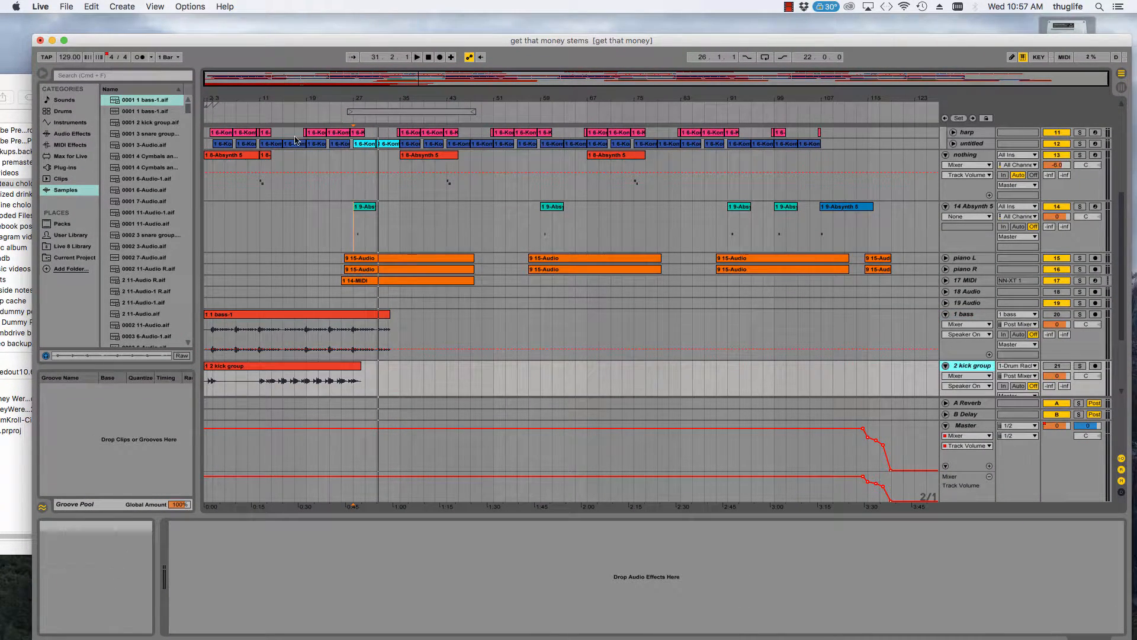
{"action": "left_click_drag", "start_coordinate": [238, 41], "coordinate": [505, 49]}
{"action": "left_click", "coordinate": [321, 199]}
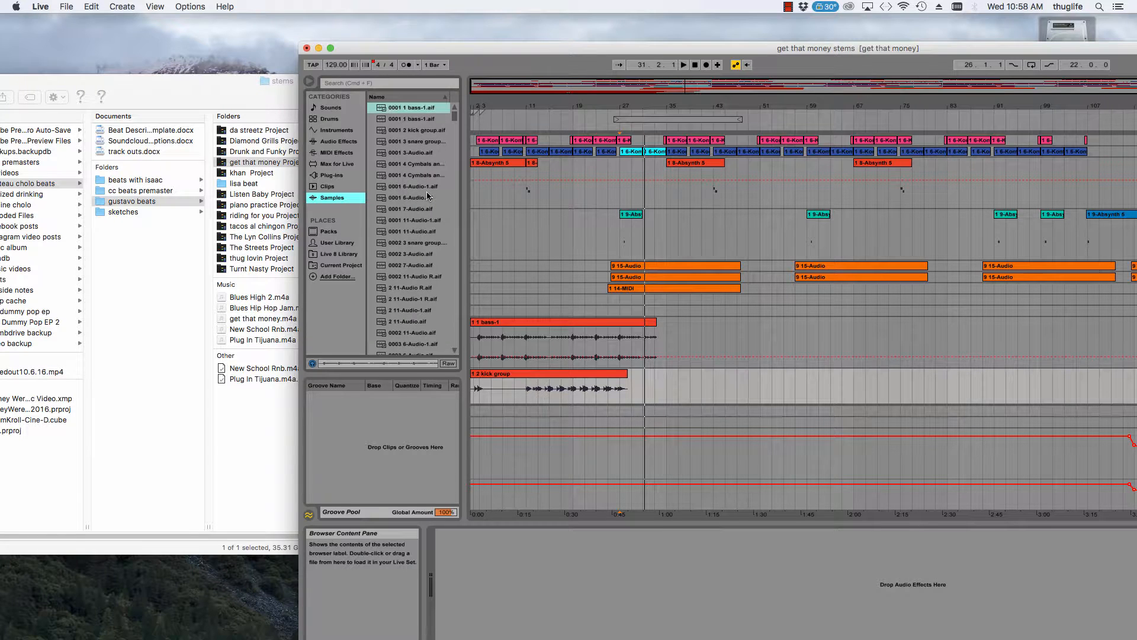
{"action": "left_click_drag", "start_coordinate": [505, 48], "coordinate": [256, 21]}
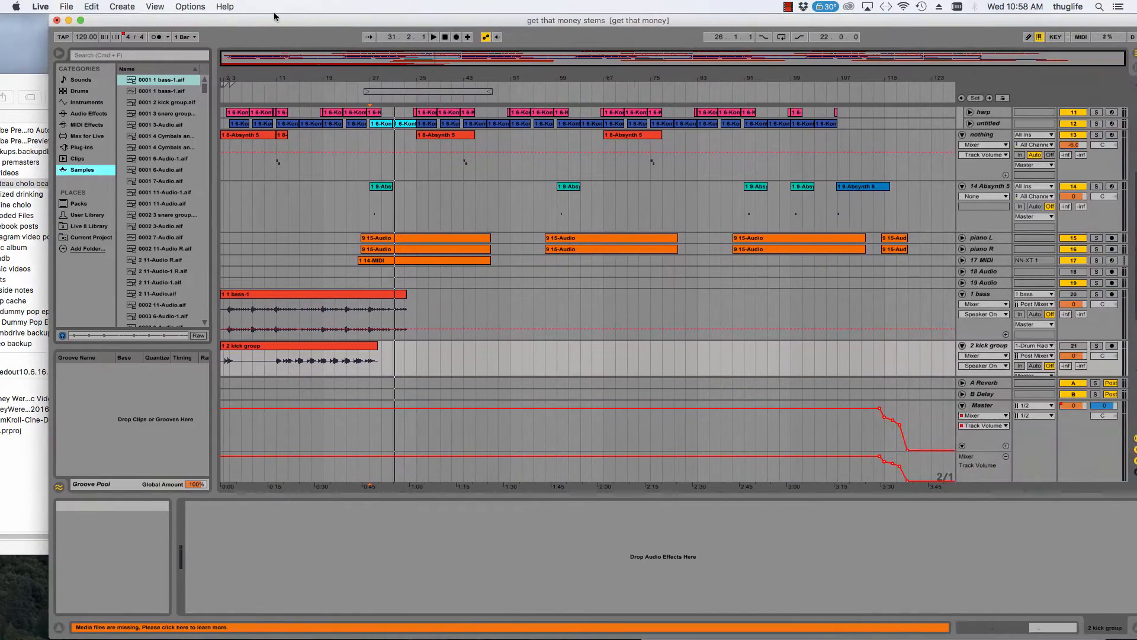
{"action": "scroll", "coordinate": [843, 250], "scroll_direction": "down", "scroll_amount": 5}
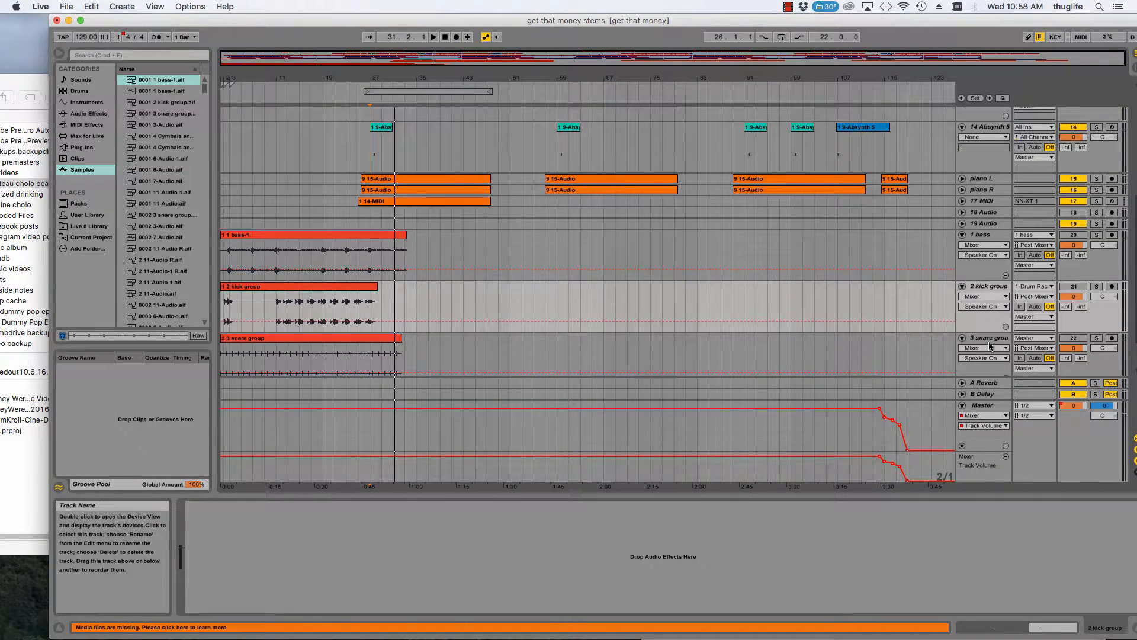
- Place the Live window beside the Finder stems folder and save the Live Set
{"action": "left_click_drag", "start_coordinate": [301, 27], "coordinate": [613, 84]}
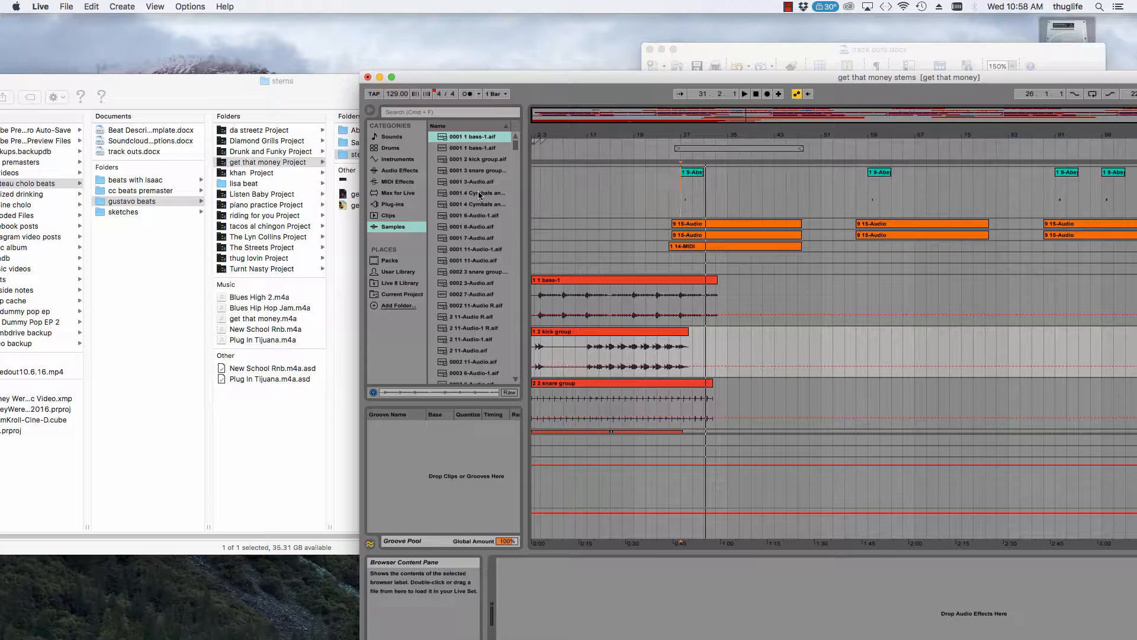
{"action": "scroll", "coordinate": [587, 393], "scroll_direction": "down", "scroll_amount": 2}
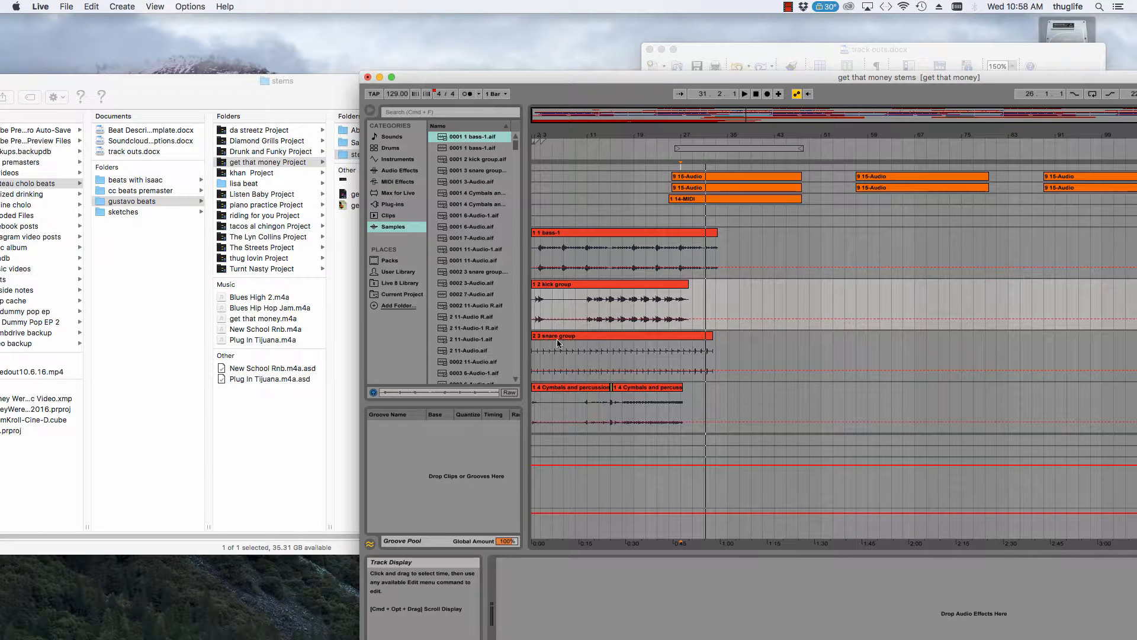
{"action": "left_click_drag", "start_coordinate": [565, 83], "coordinate": [668, 76]}
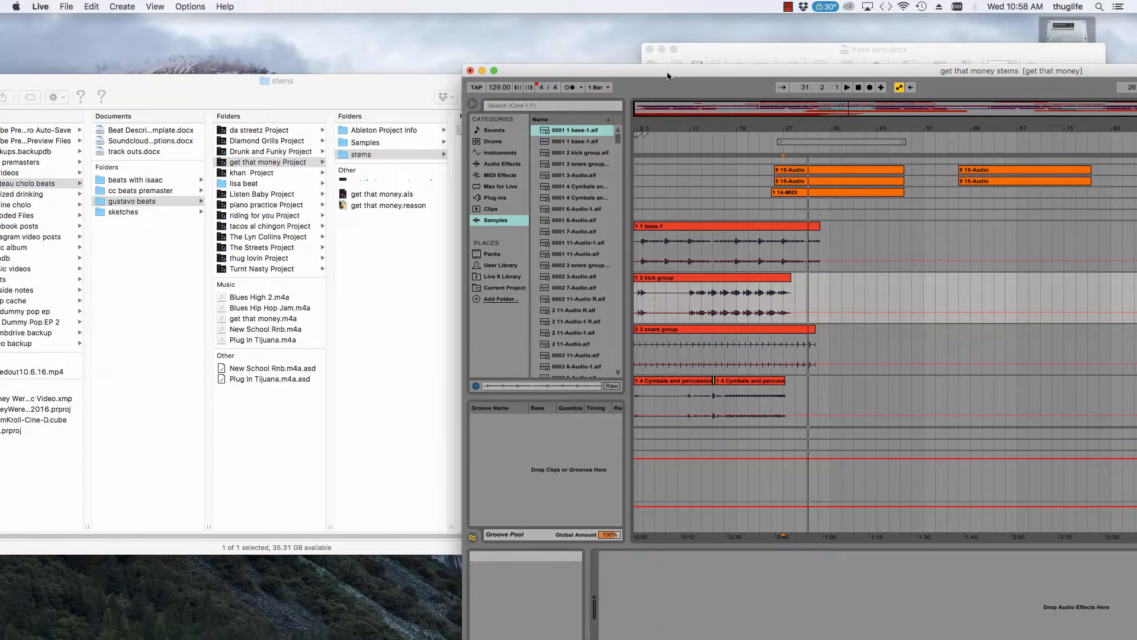
{"action": "key", "text": "super+s"}
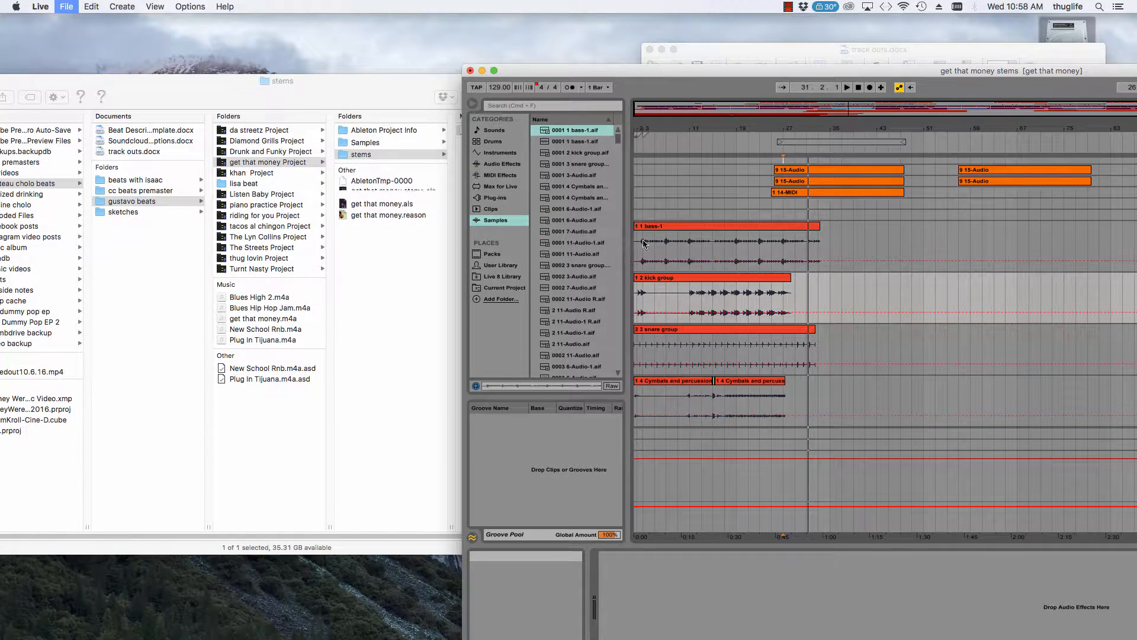
{"action": "mouse_move", "coordinate": [510, 636]}
{"action": "left_click", "coordinate": [368, 612]}
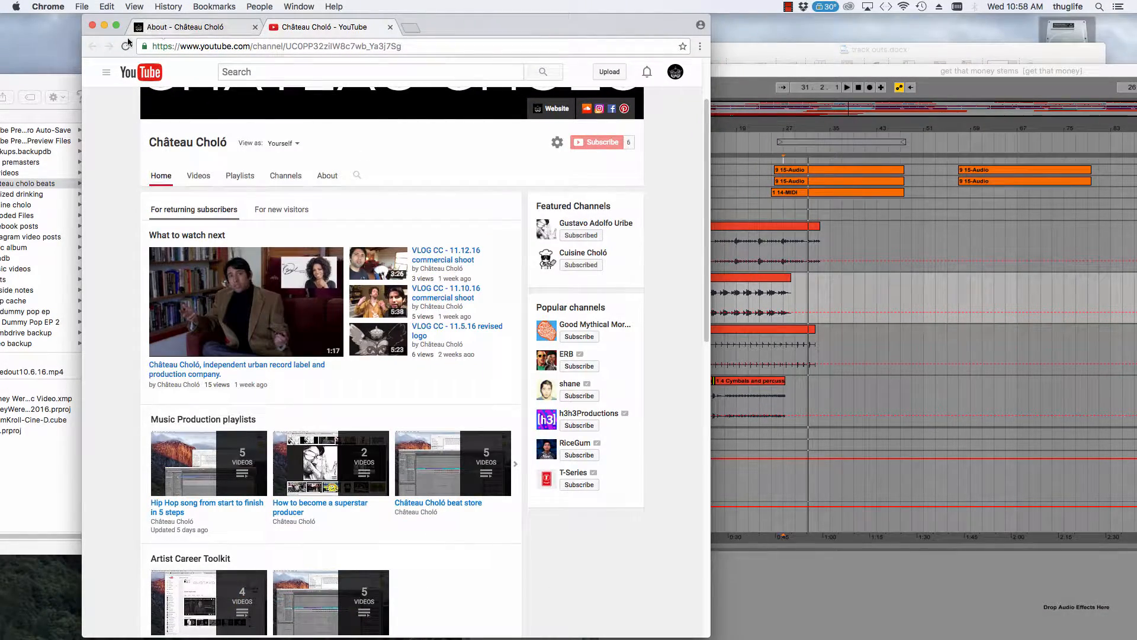
{"action": "left_click", "coordinate": [103, 25]}
- Copy the sample 0001 2 kick group.aif from Live's Samples list into the stems folder in Finder and select that folder
{"action": "left_click", "coordinate": [414, 248]}
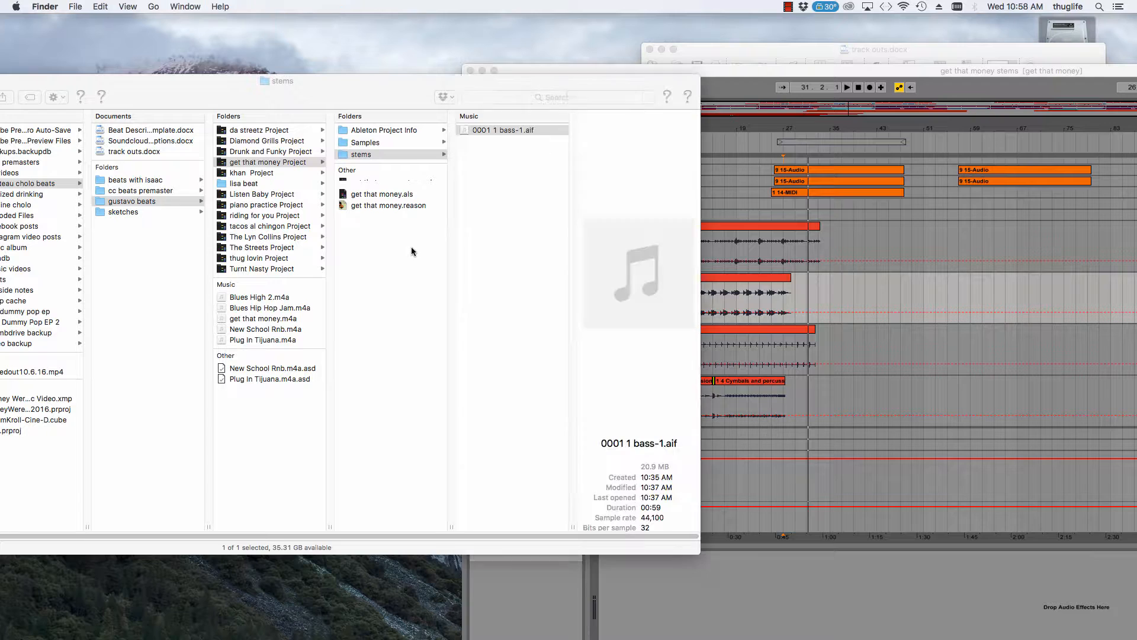
{"action": "left_click", "coordinate": [745, 82]}
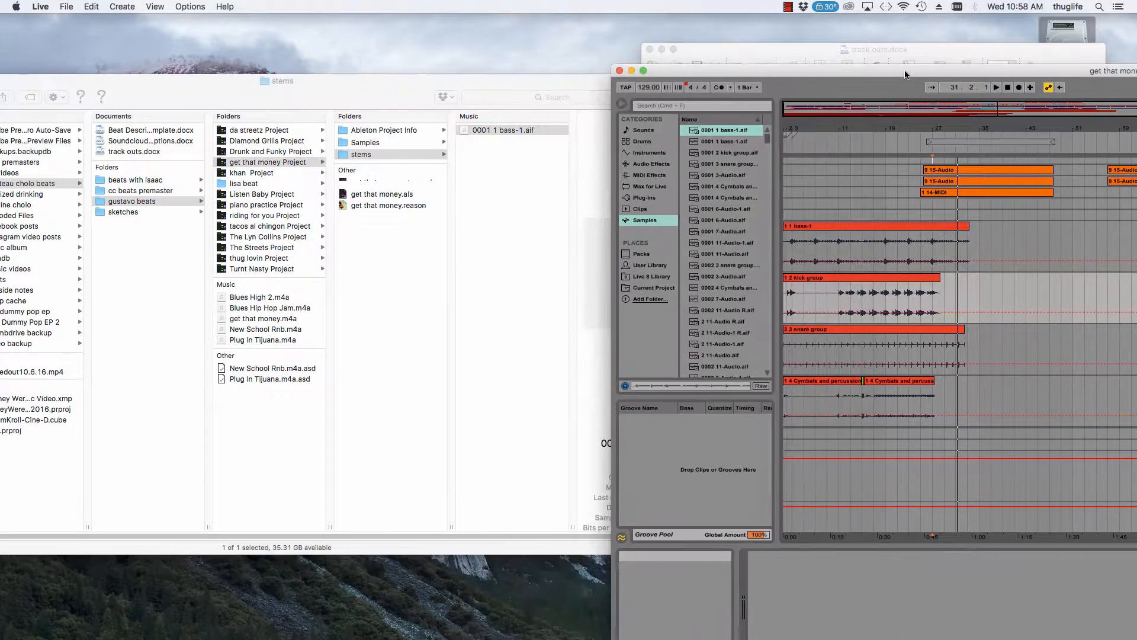
{"action": "left_click_drag", "start_coordinate": [764, 156], "coordinate": [491, 178]}
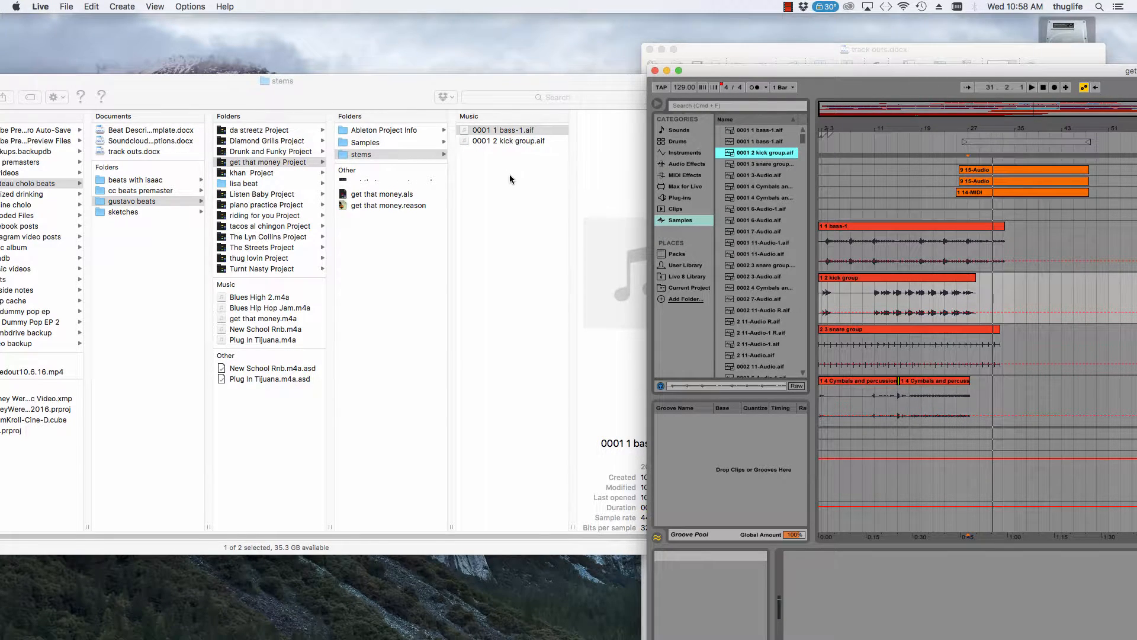
{"action": "left_click", "coordinate": [367, 159]}
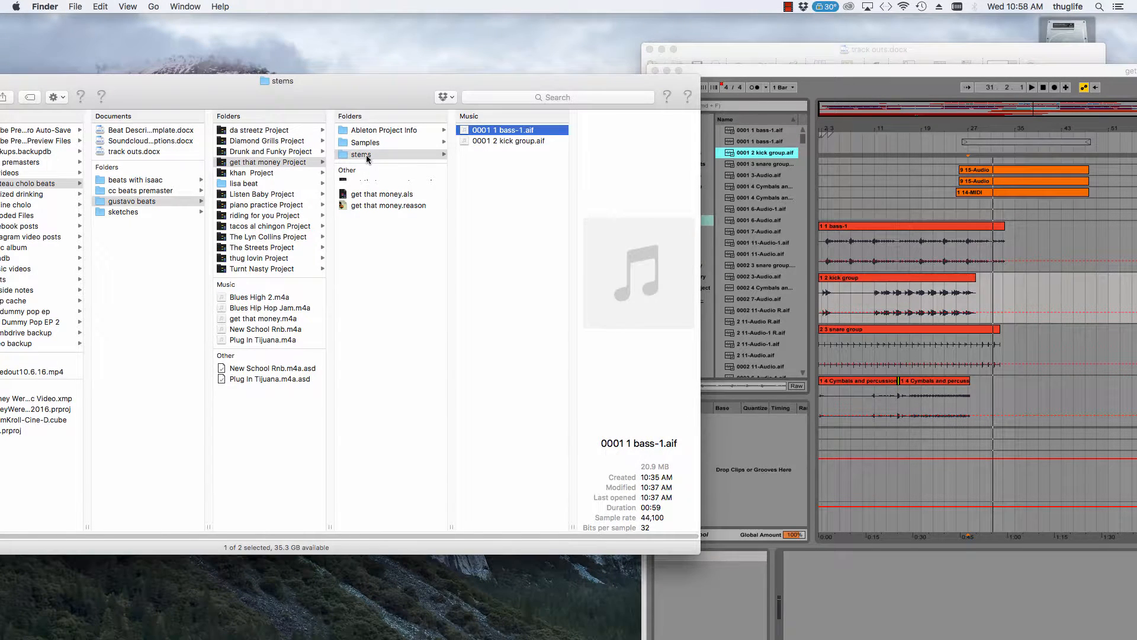
{"action": "left_click", "coordinate": [365, 157]}
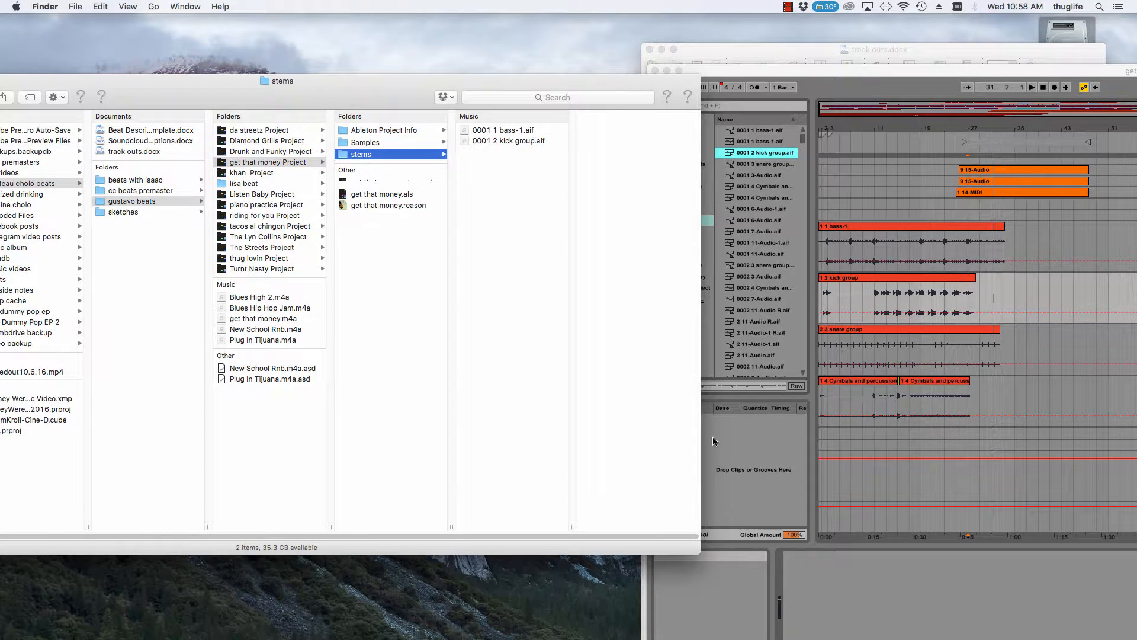
- Open a blank TextEdit document and arrange it with the Live window so the stems folder stays visible
{"action": "mouse_move", "coordinate": [624, 633]}
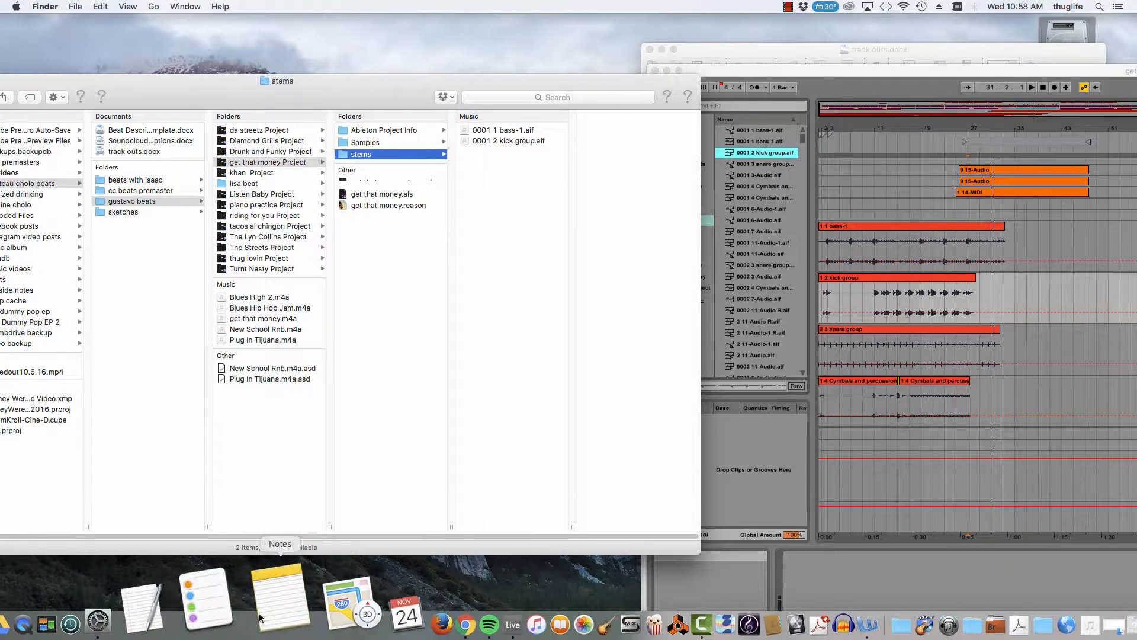
{"action": "left_click", "coordinate": [209, 613]}
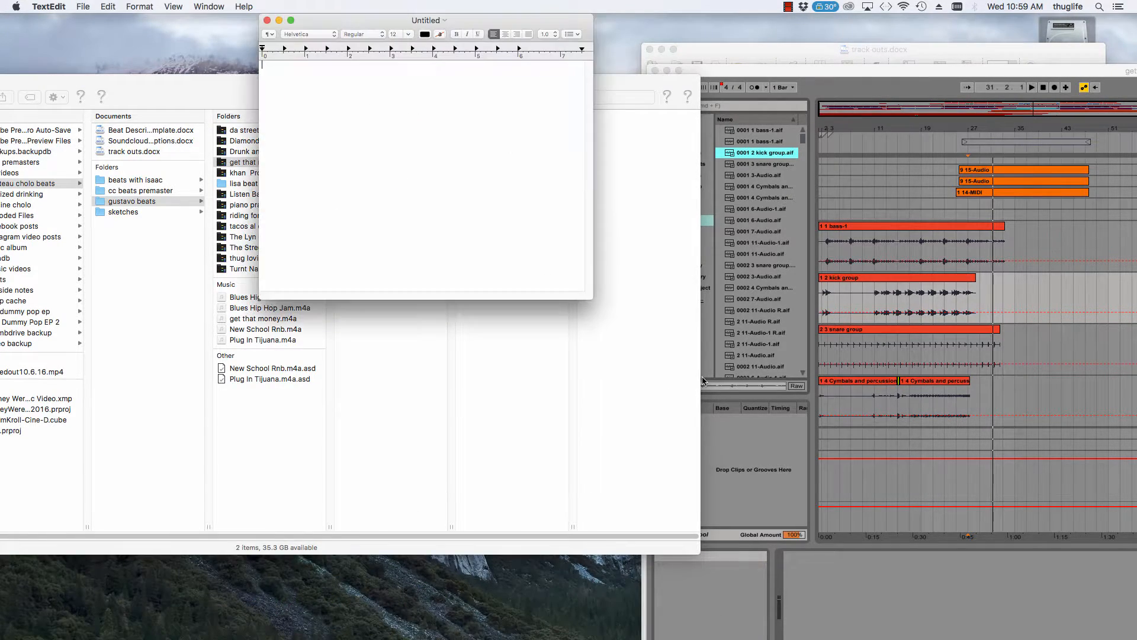
{"action": "left_click_drag", "start_coordinate": [385, 19], "coordinate": [550, 202]}
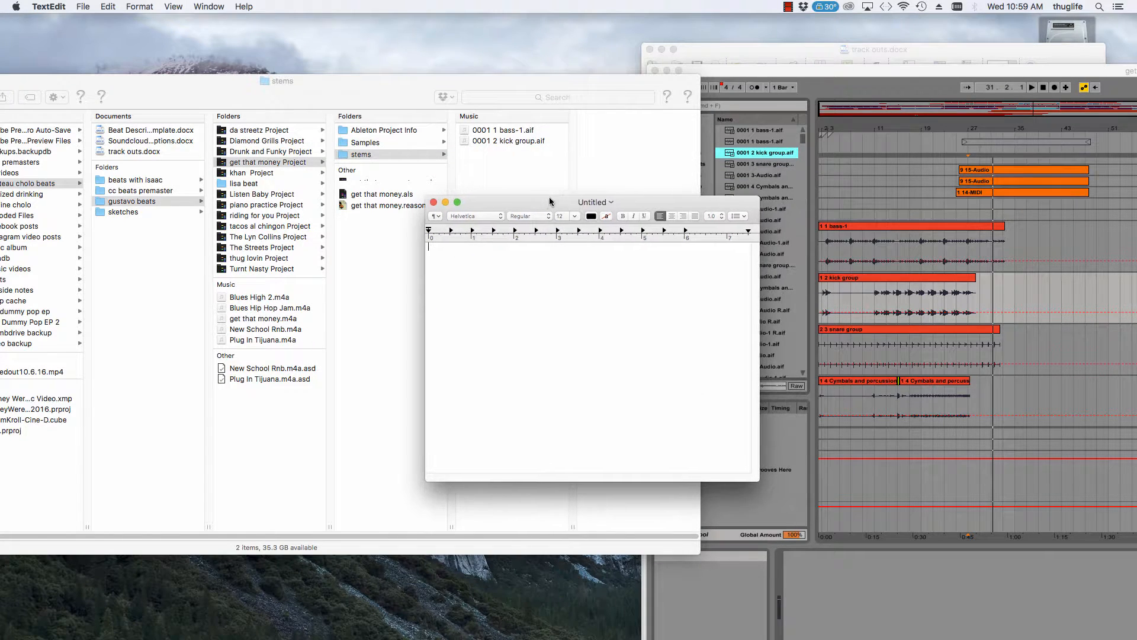
{"action": "left_click_drag", "start_coordinate": [841, 64], "coordinate": [253, 302]}
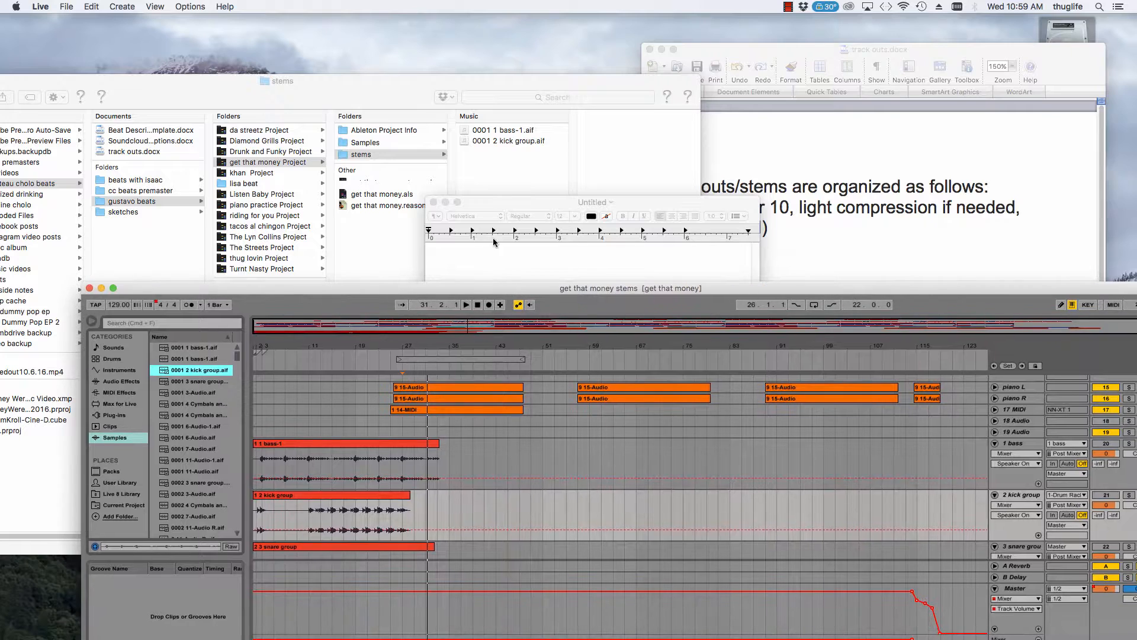
{"action": "left_click", "coordinate": [565, 202]}
{"action": "left_click_drag", "start_coordinate": [581, 200], "coordinate": [852, 40]}
- Write "Get That Money" in the blank document and add a second line reading "Get That Money mix down"
{"action": "type", "text": "get"}
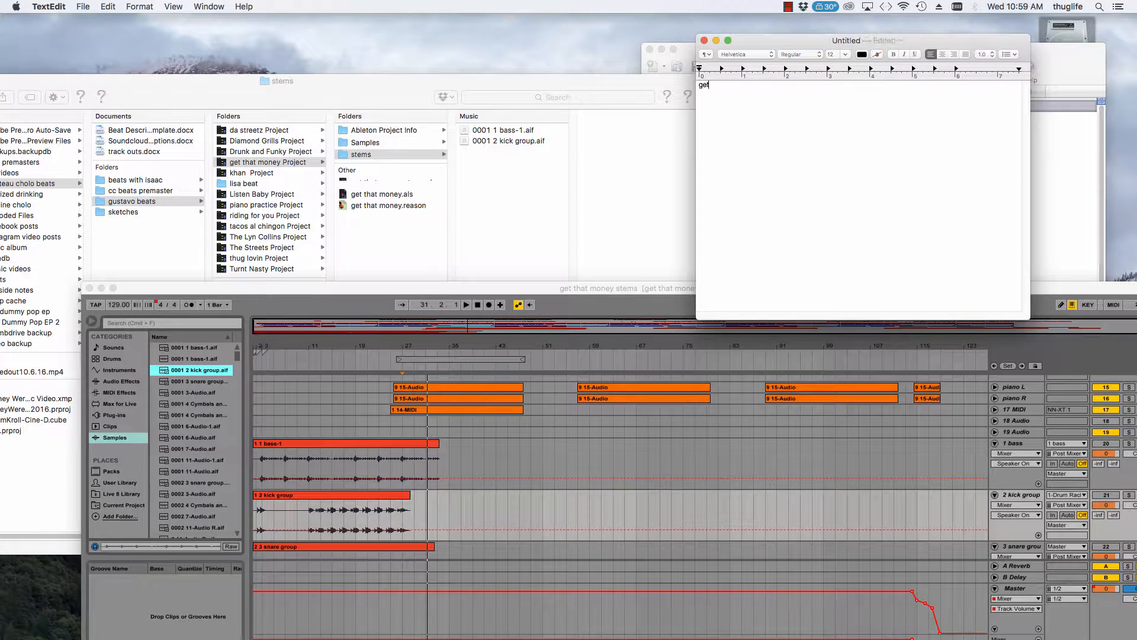
{"action": "type", "text": " that money"}
{"action": "key", "text": "cmd+a"}
{"action": "key", "text": "cmd+c"}
{"action": "left_click", "coordinate": [725, 101]}
{"action": "key", "text": "cmd+v"}
- Switch to Live and open the Export Audio/Video settings to examine the render options for the Master track
{"action": "left_click", "coordinate": [351, 287]}
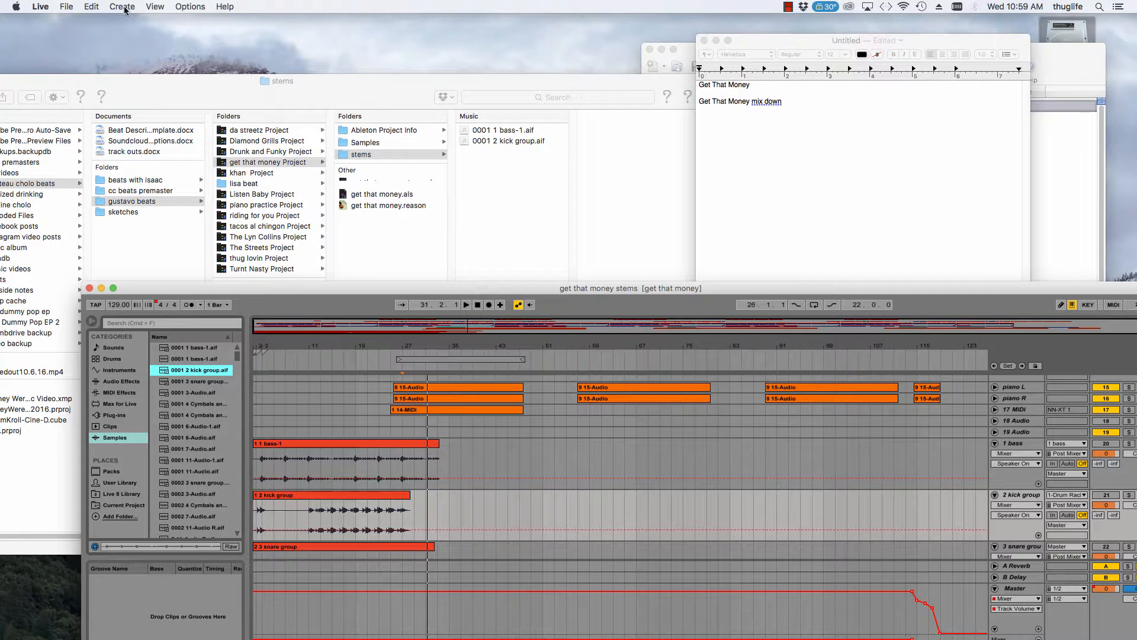
{"action": "left_click", "coordinate": [65, 6]}
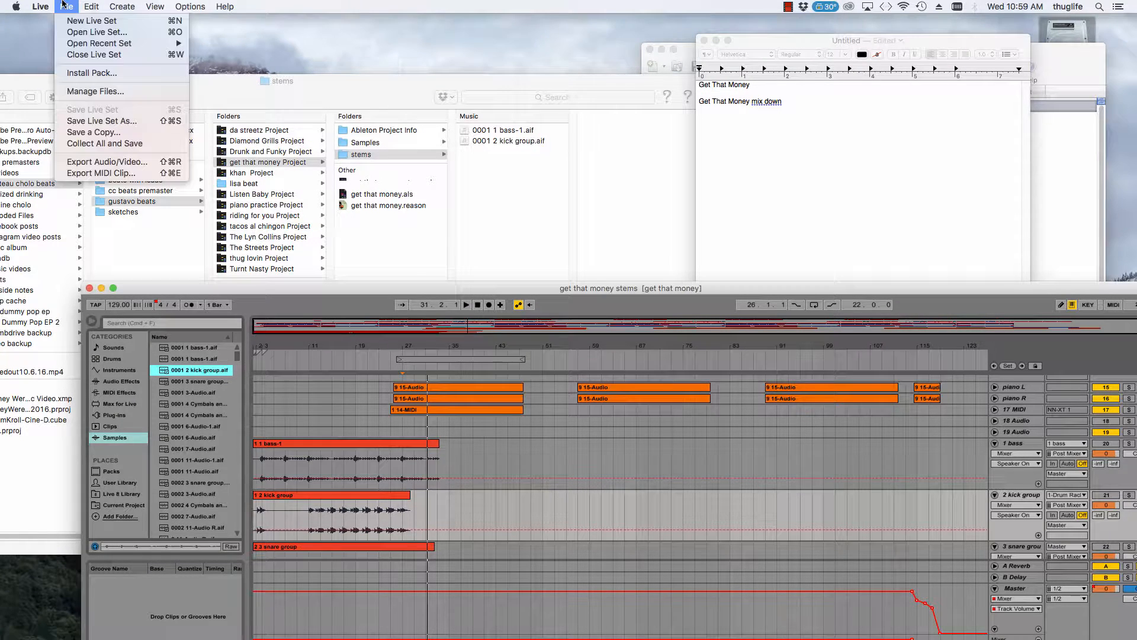
{"action": "left_click", "coordinate": [142, 163]}
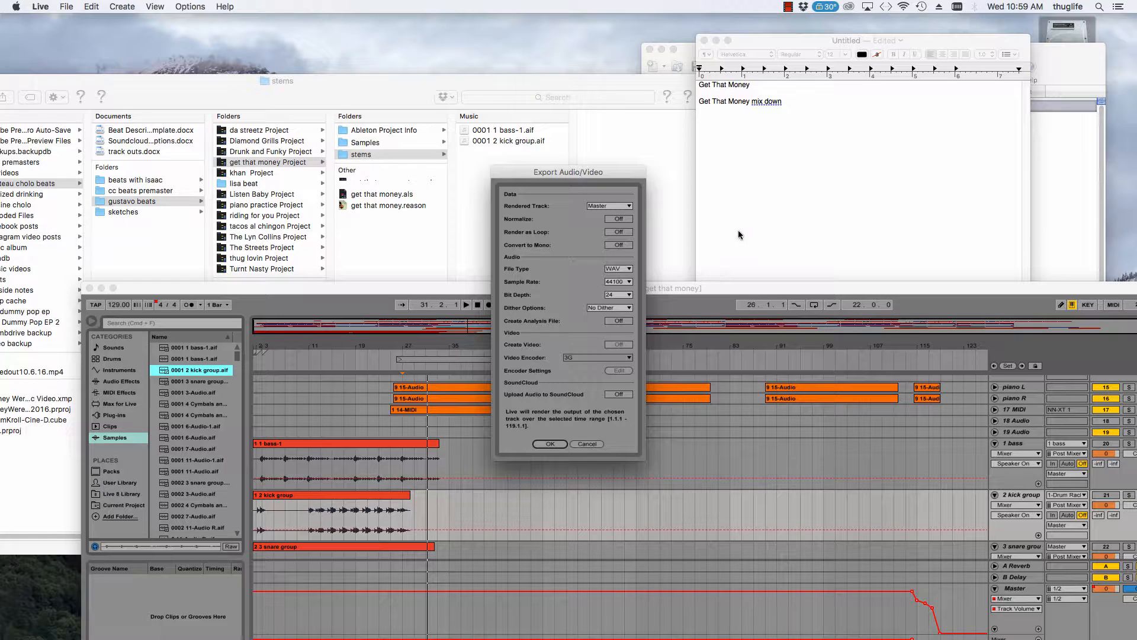
{"action": "left_click", "coordinate": [757, 204]}
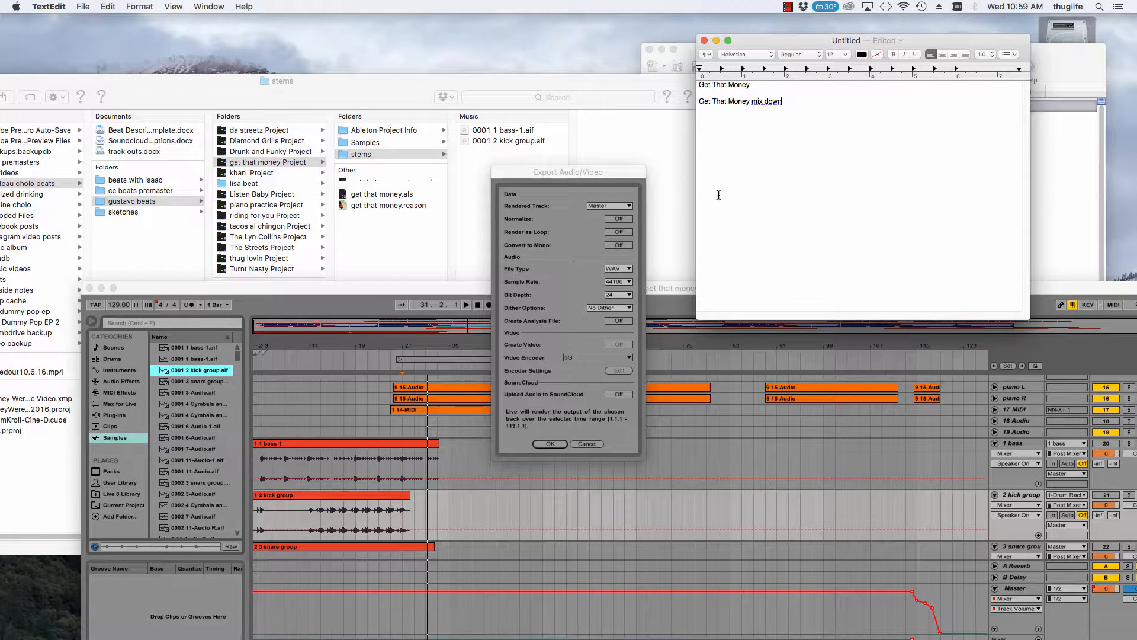
{"action": "left_click", "coordinate": [551, 178]}
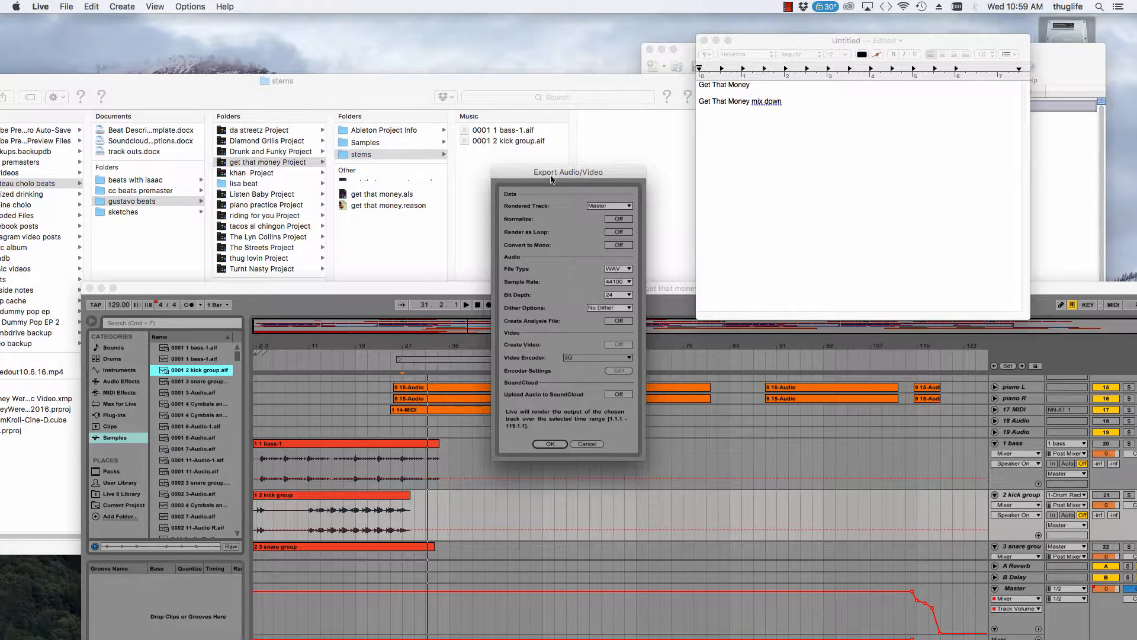
- Correct "mix down" to "mixdown" in the TextEdit note and dismiss Live's export dialog without rendering
{"action": "left_click", "coordinate": [767, 96]}
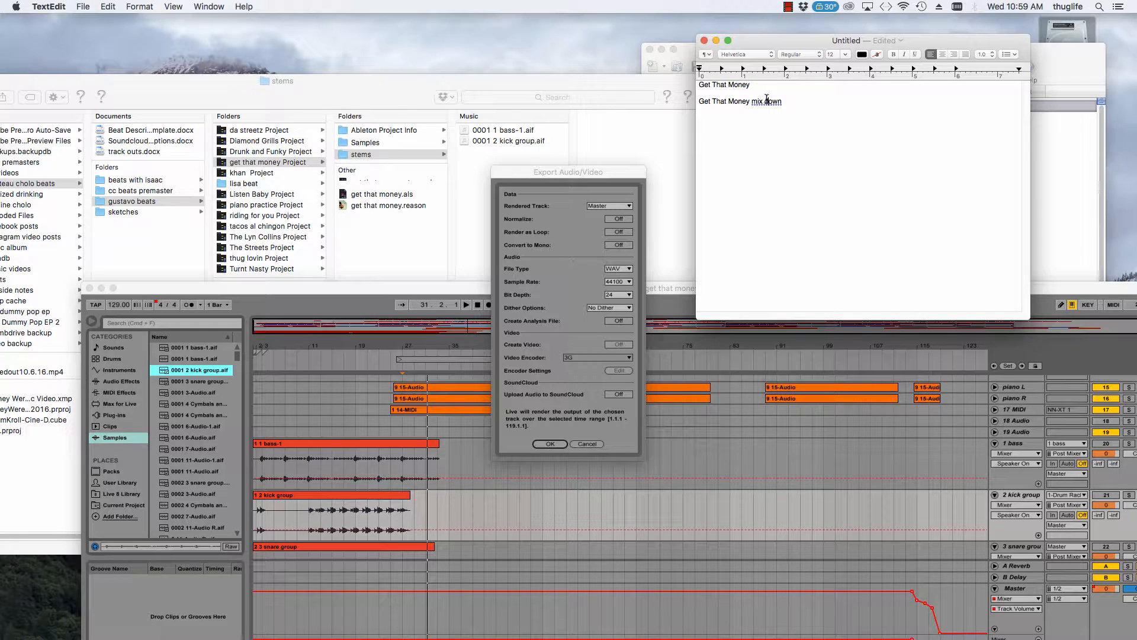
{"action": "key", "text": "BackSpace"}
{"action": "left_click", "coordinate": [595, 448]}
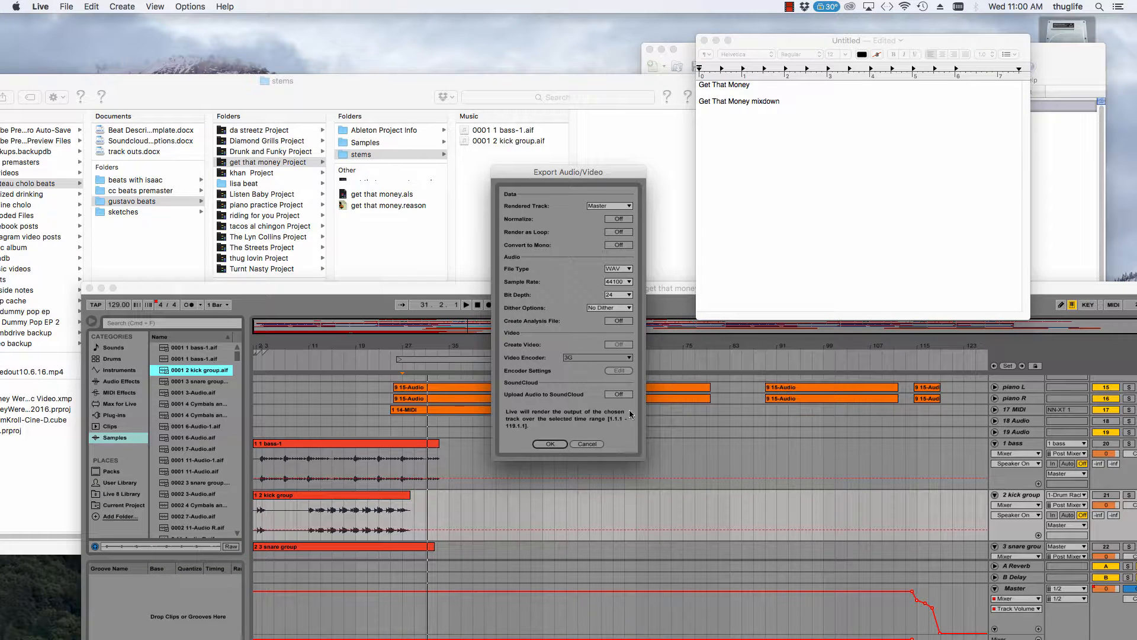
{"action": "left_click", "coordinate": [586, 444]}
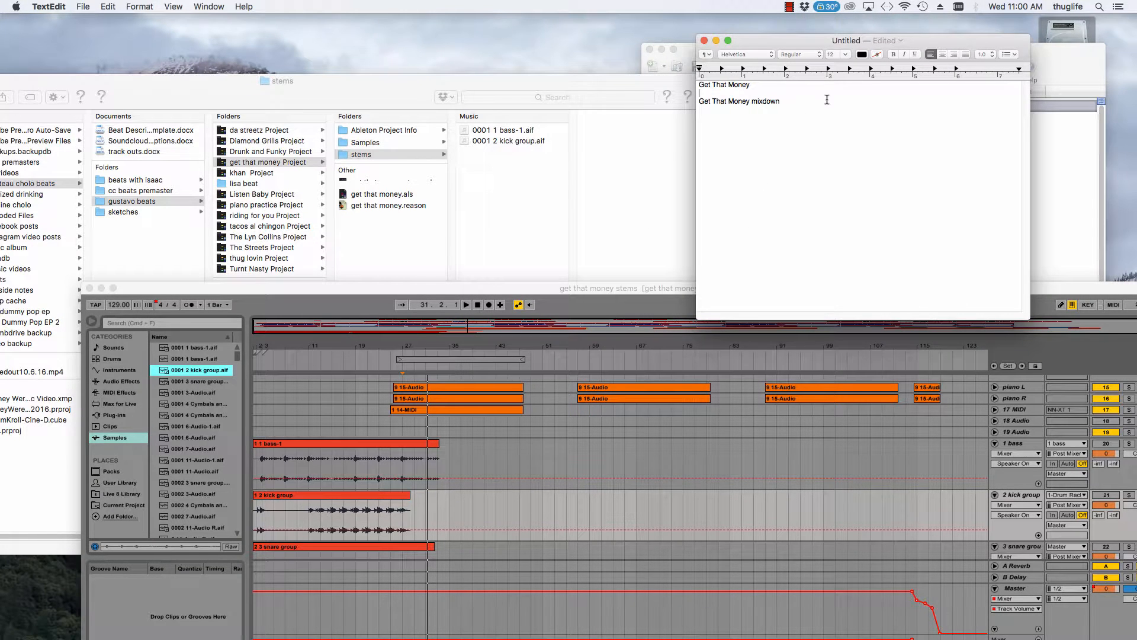
{"action": "key", "text": "Return"}
{"action": "left_click", "coordinate": [491, 131]}
{"action": "right_click", "coordinate": [492, 132]}
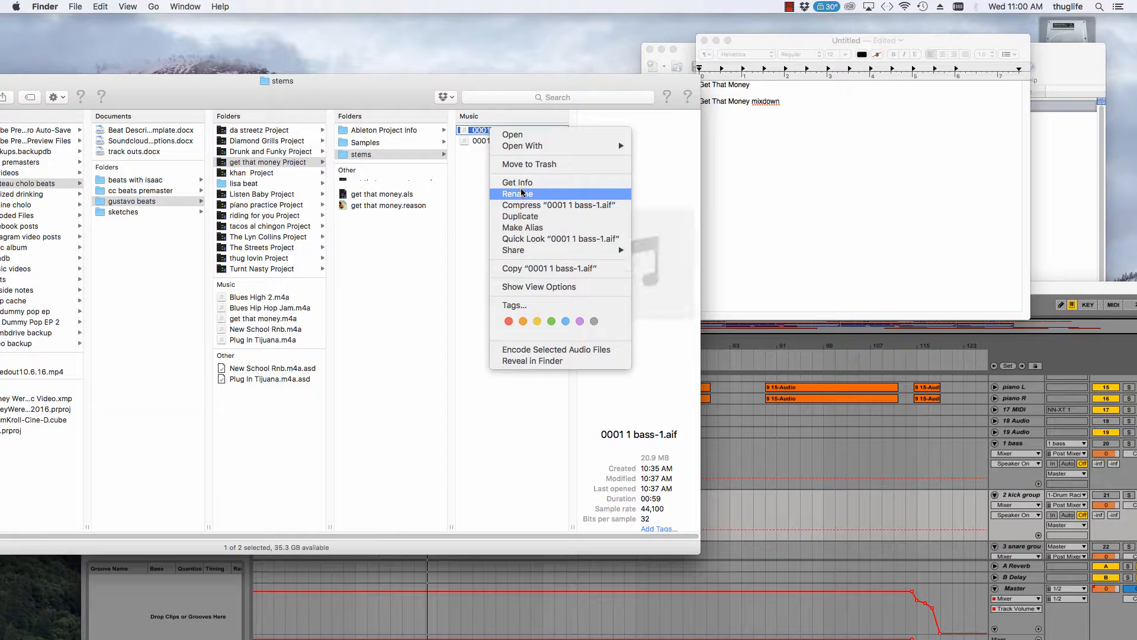
{"action": "left_click", "coordinate": [471, 169]}
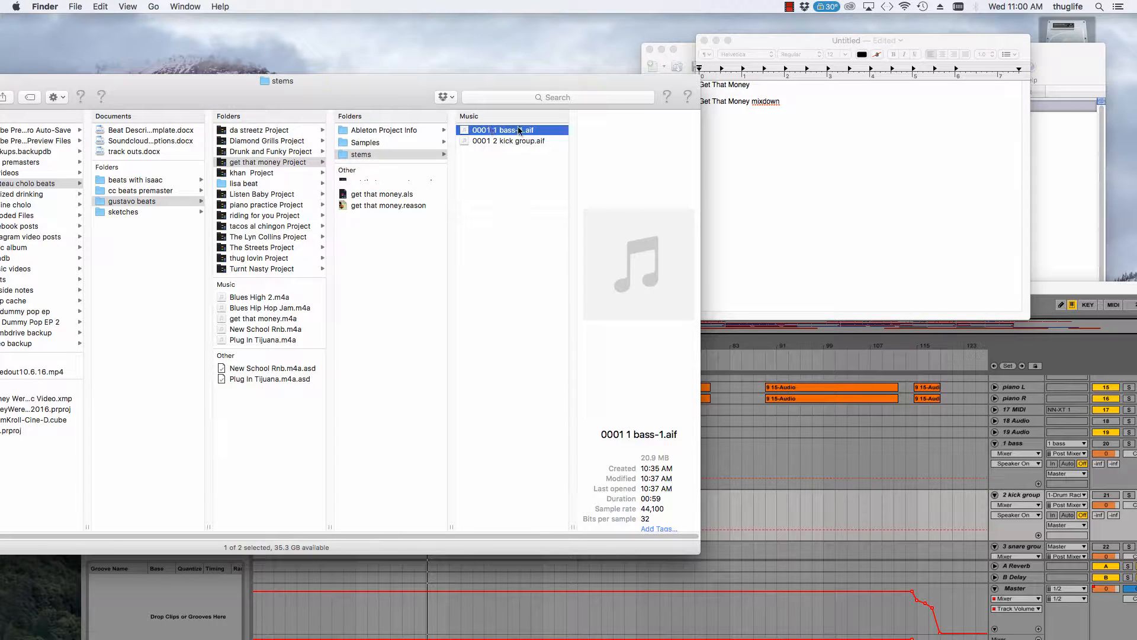
{"action": "left_click", "coordinate": [794, 145]}
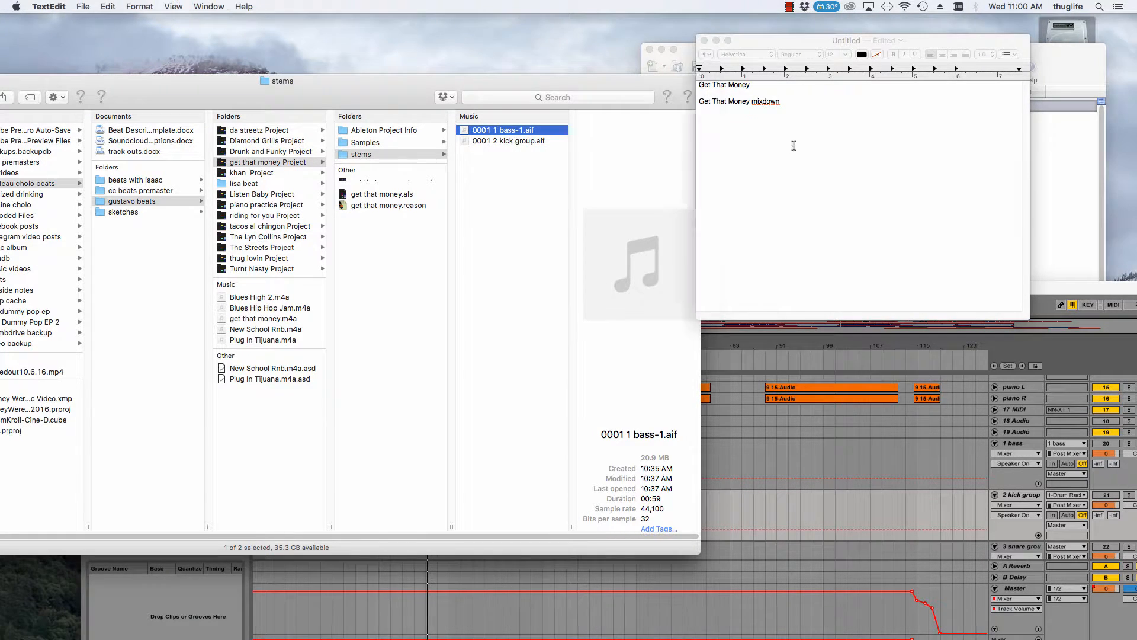
- Switch to track outs.docx in Word, number the stem list from "1 Bass" through "7 Anything else", and save the document
{"action": "left_click", "coordinate": [1101, 154]}
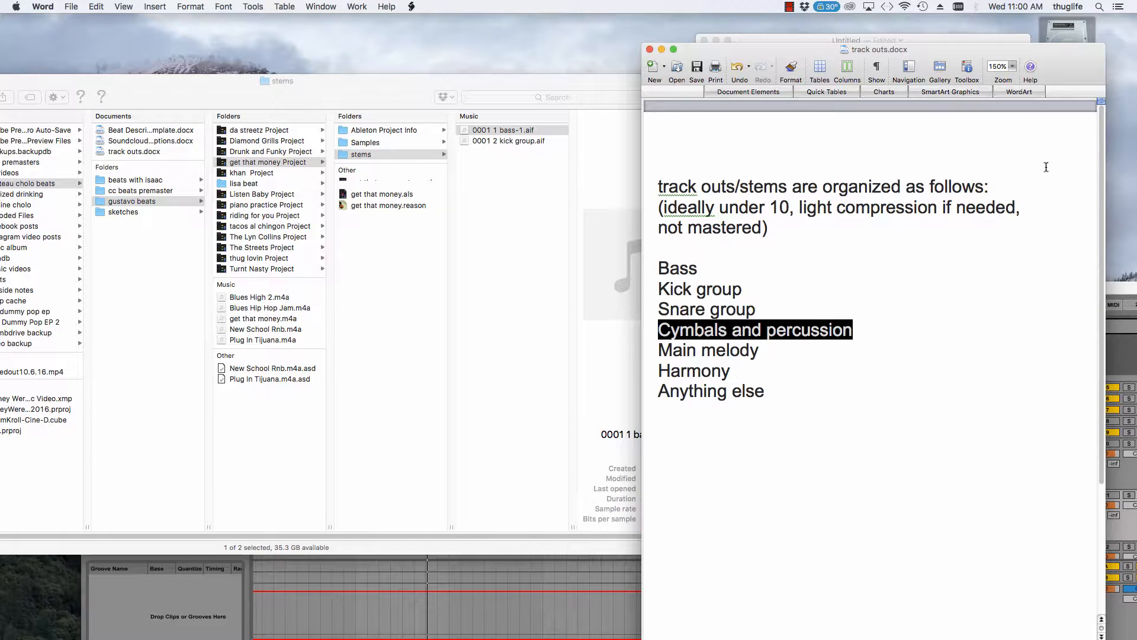
{"action": "left_click", "coordinate": [805, 353]}
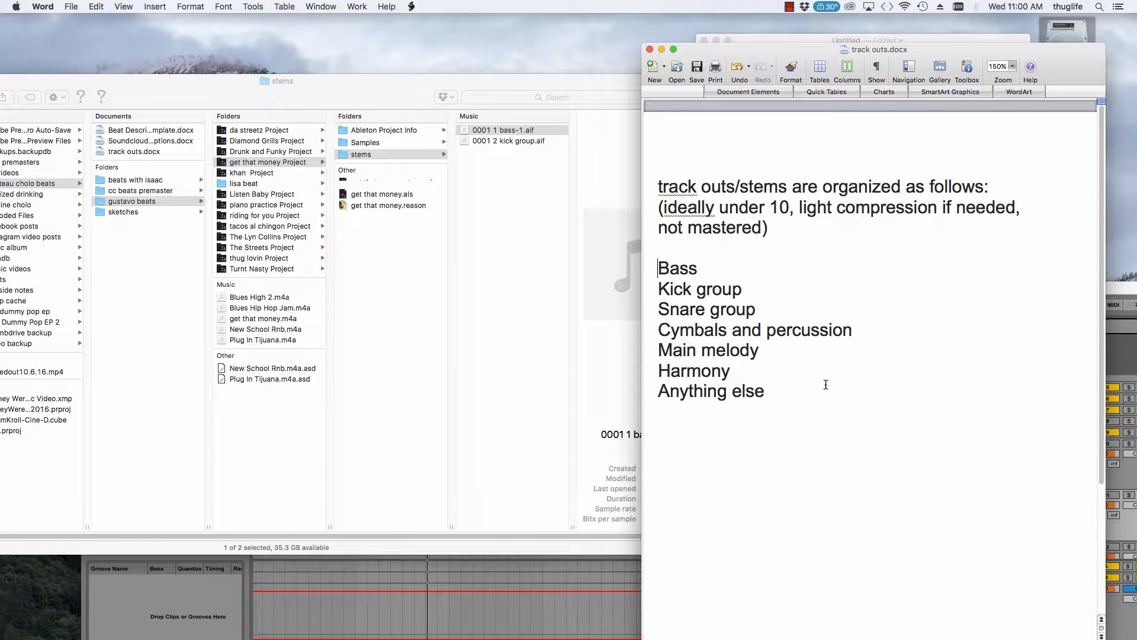
{"action": "type", "text": "1 "}
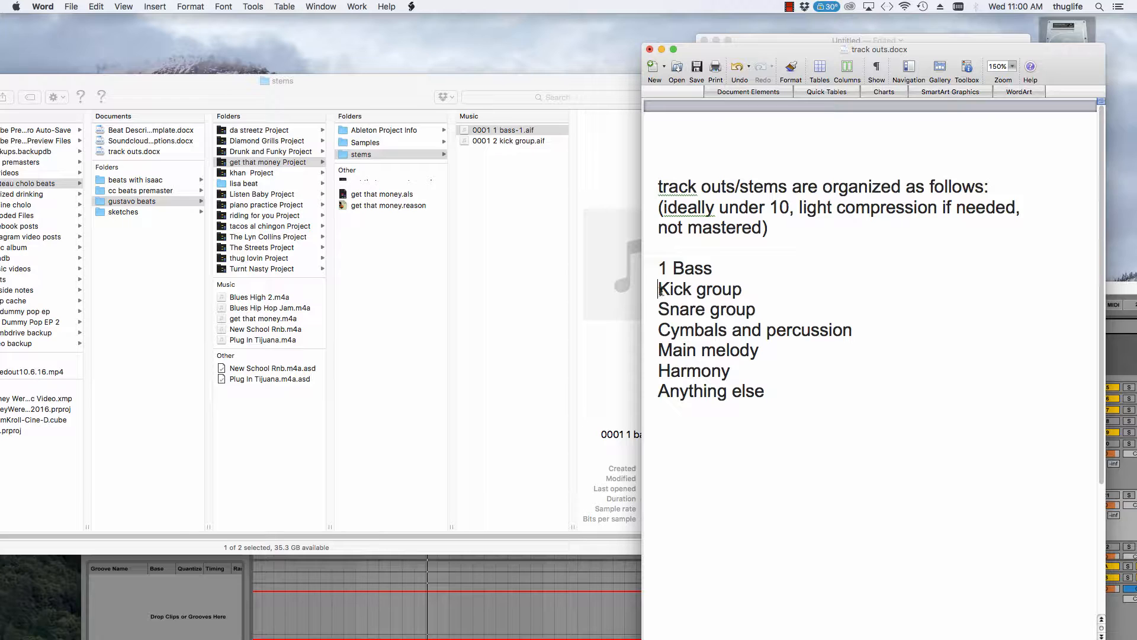
{"action": "type", "text": "2 "}
{"action": "type", "text": "3"}
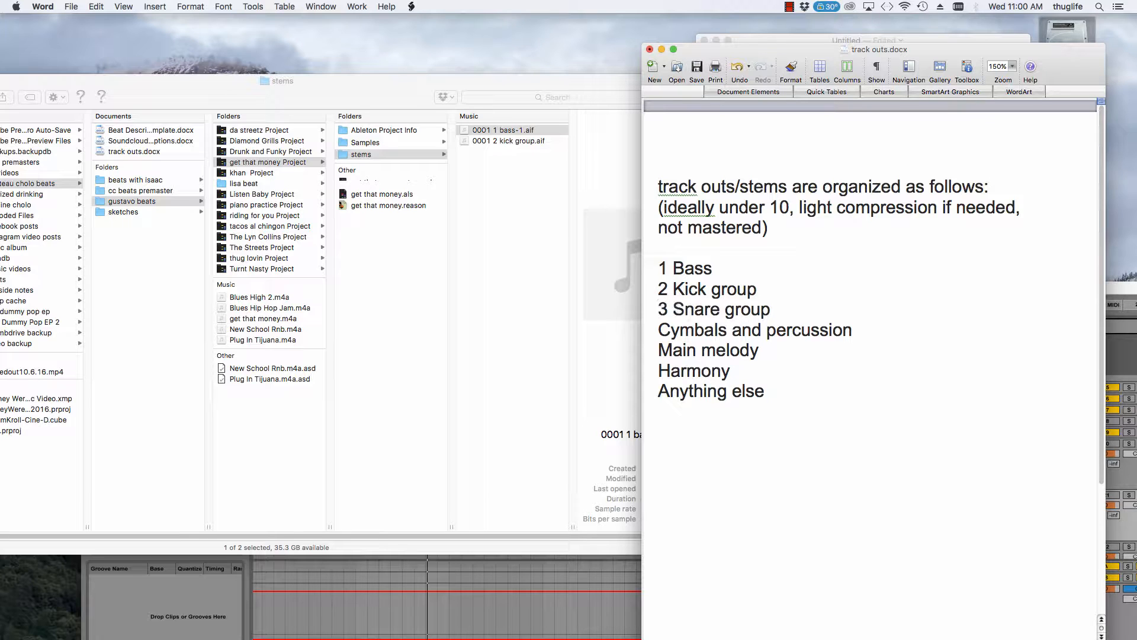
{"action": "left_click", "coordinate": [657, 327]}
{"action": "type", "text": "4"}
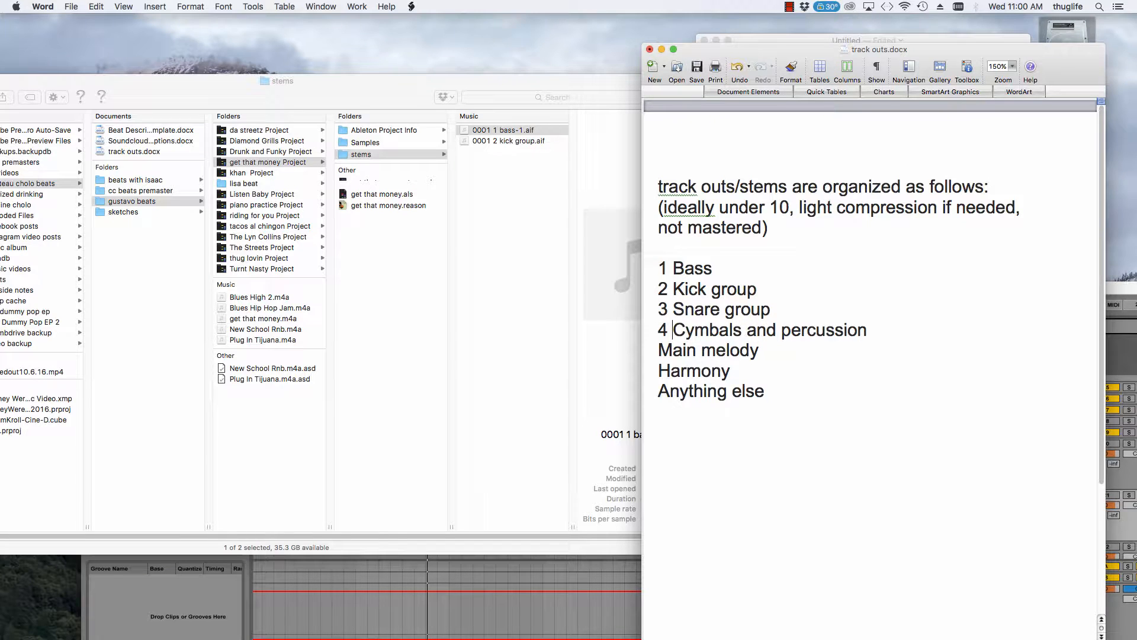
{"action": "left_click", "coordinate": [659, 350]}
{"action": "type", "text": "5"}
{"action": "left_click", "coordinate": [658, 363]}
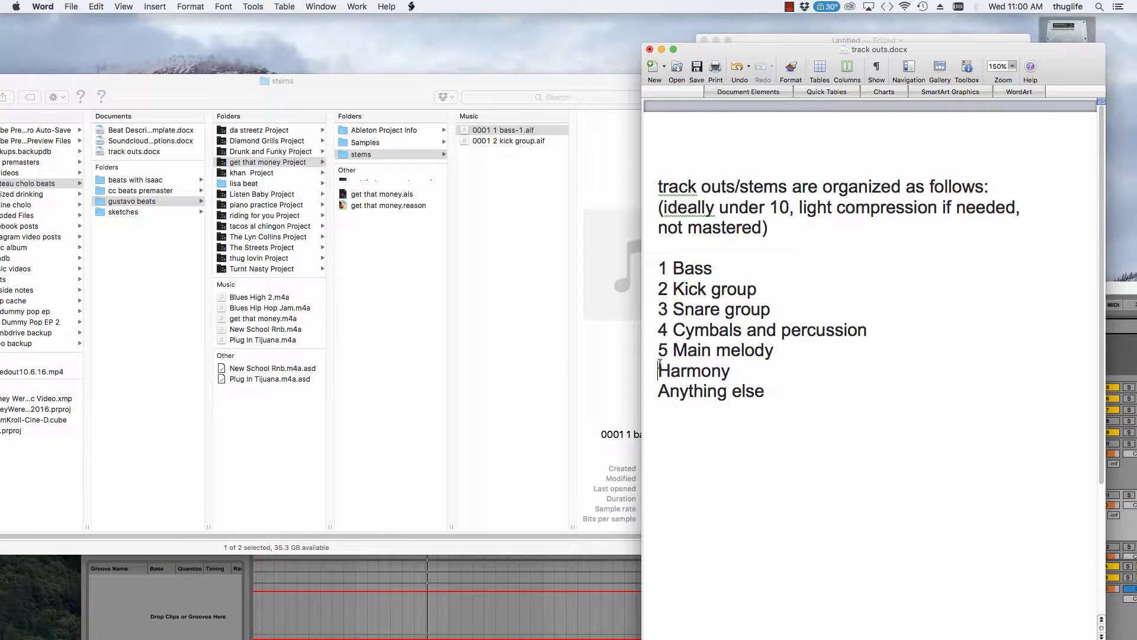
{"action": "type", "text": "6 "}
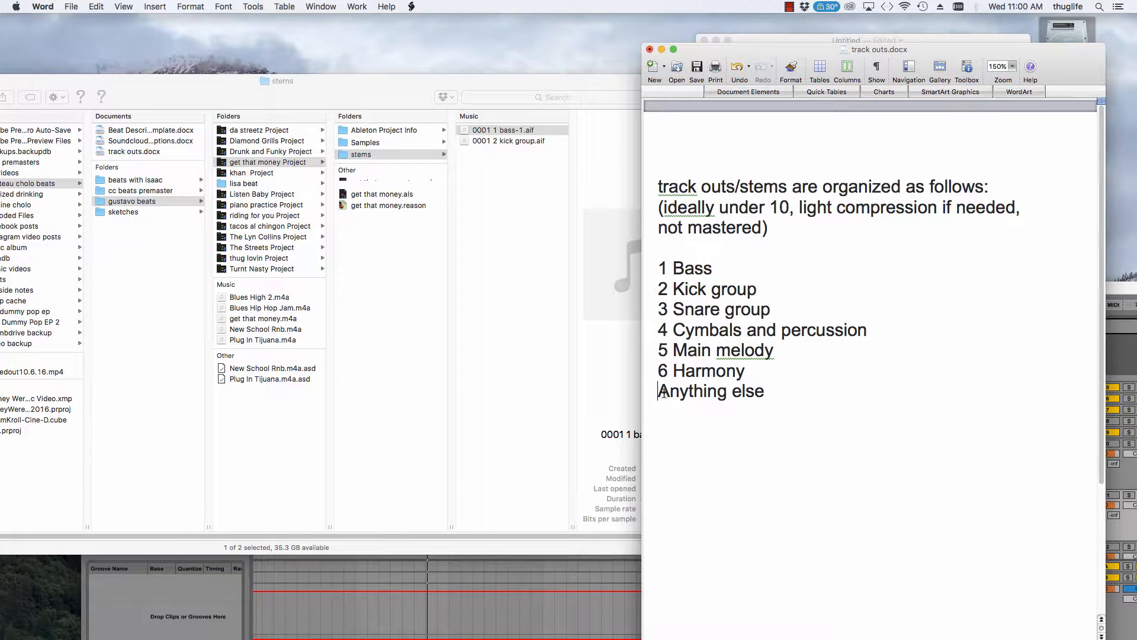
{"action": "type", "text": "7"}
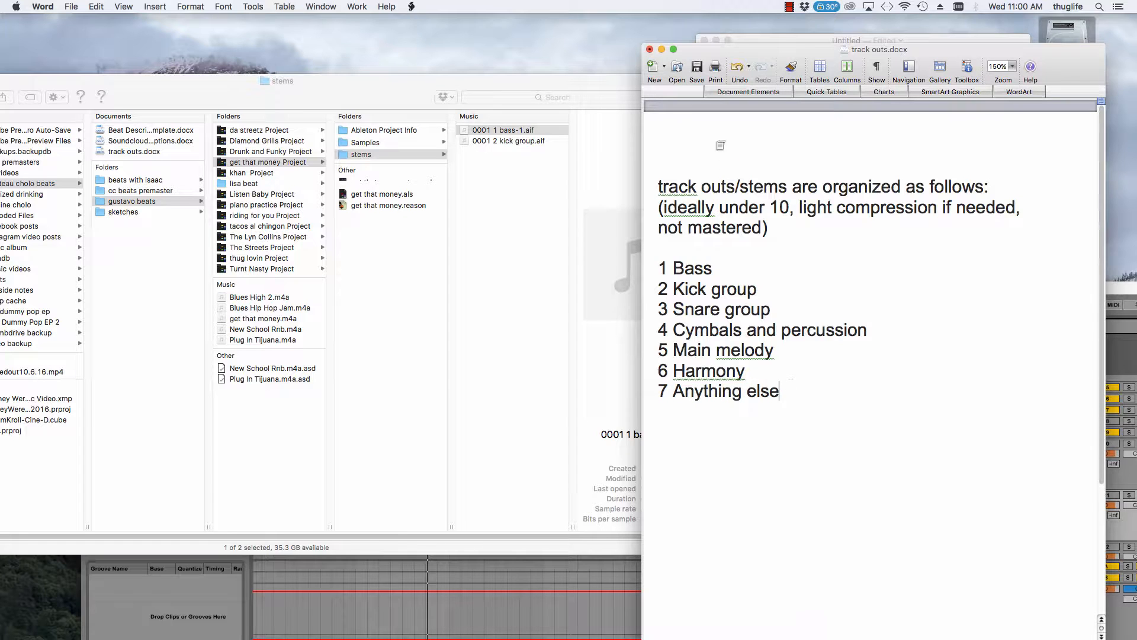
{"action": "left_click", "coordinate": [697, 69]}
- Copy the numbered stem list from track outs.docx into the TextEdit note below the "Get That Money mixdown" line
{"action": "left_click_drag", "start_coordinate": [791, 392], "coordinate": [638, 267]}
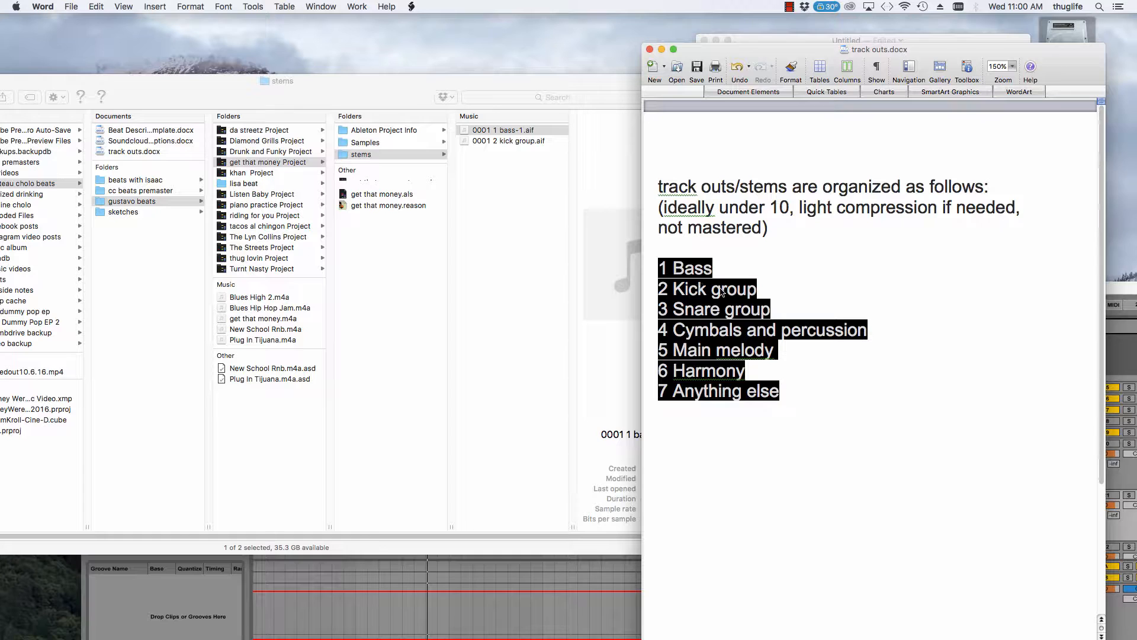
{"action": "left_click", "coordinate": [525, 193]}
{"action": "left_click", "coordinate": [773, 92]}
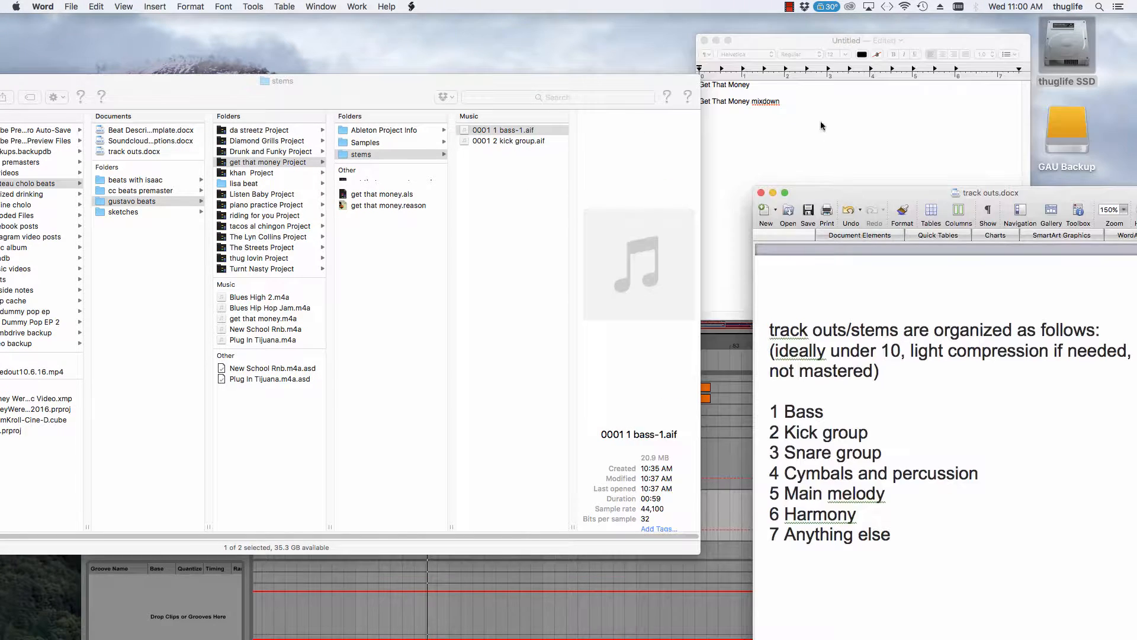
{"action": "left_click", "coordinate": [751, 128]}
{"action": "key", "text": "super+v"}
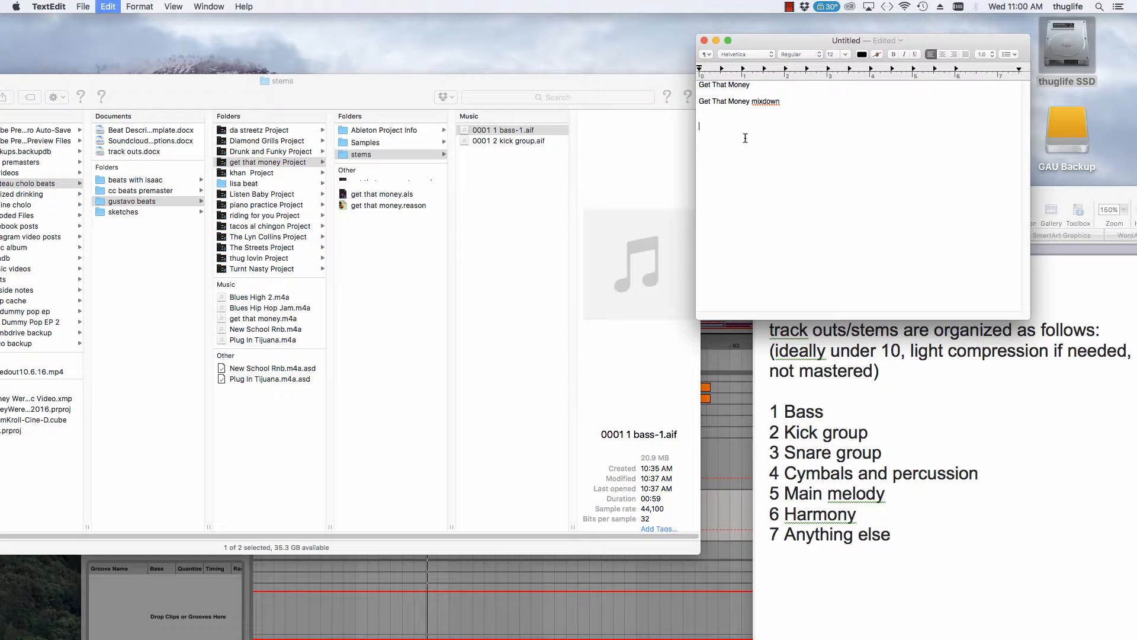
{"action": "left_click", "coordinate": [715, 119]}
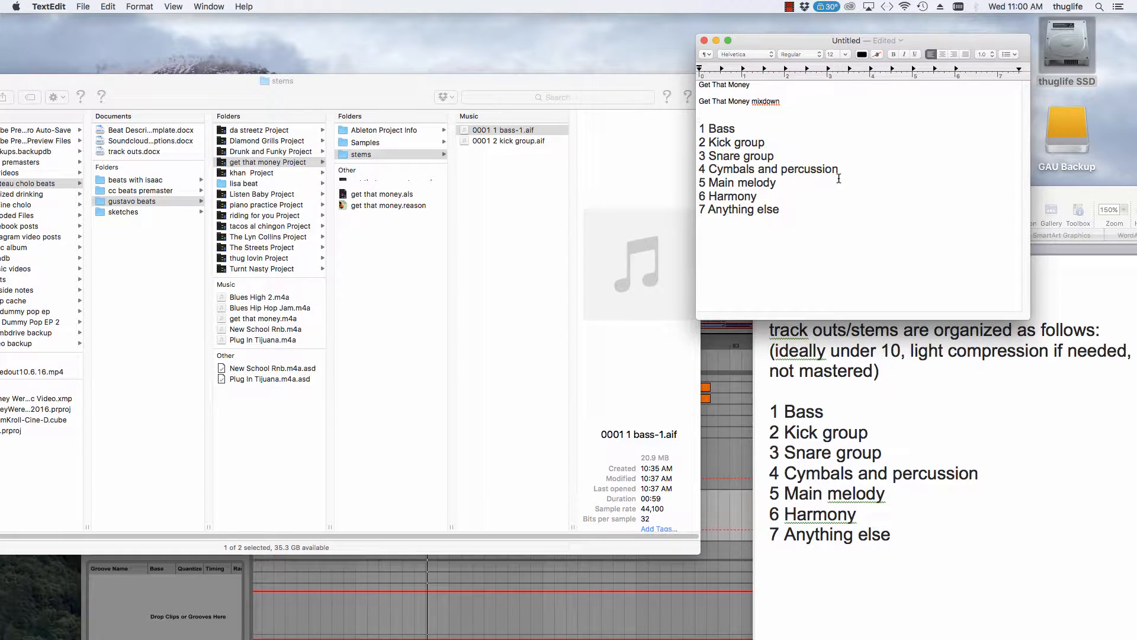
- Format all the text in the TextEdit note as Arial, size 12
{"action": "left_click_drag", "start_coordinate": [792, 212], "coordinate": [818, 212]}
{"action": "left_click_drag", "start_coordinate": [783, 210], "coordinate": [692, 78]}
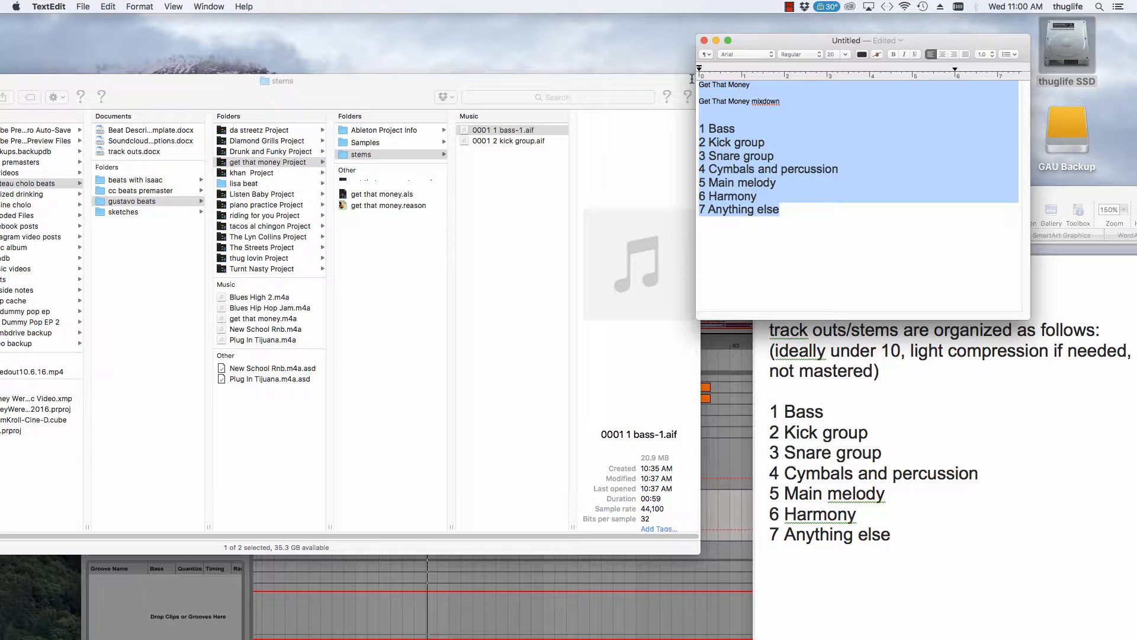
{"action": "right_click", "coordinate": [756, 144]}
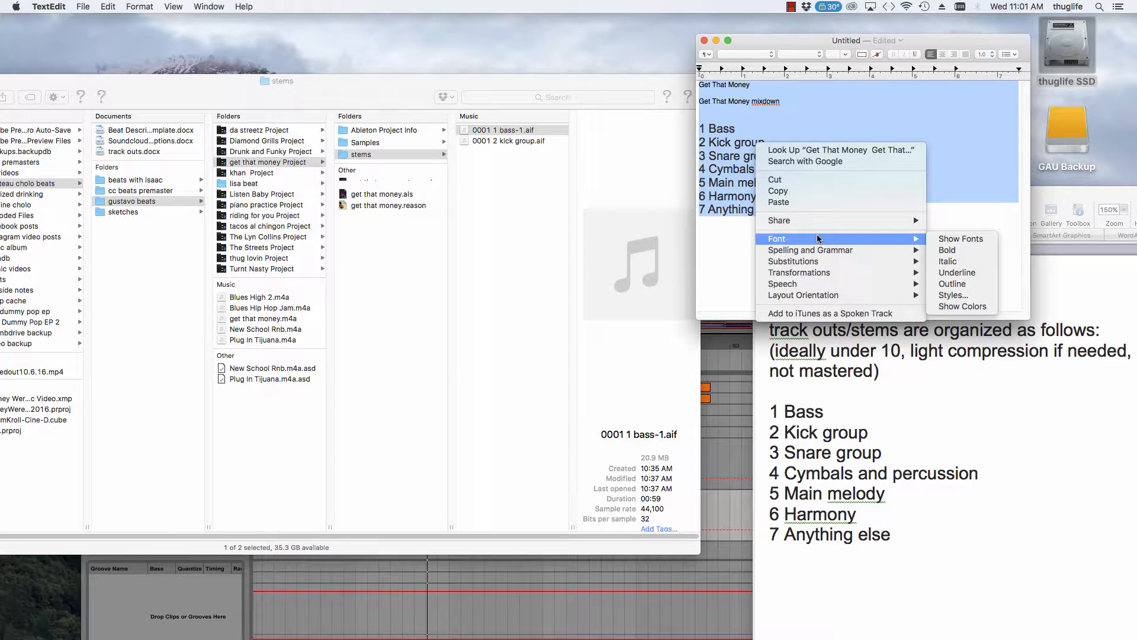
{"action": "left_click", "coordinate": [919, 110]}
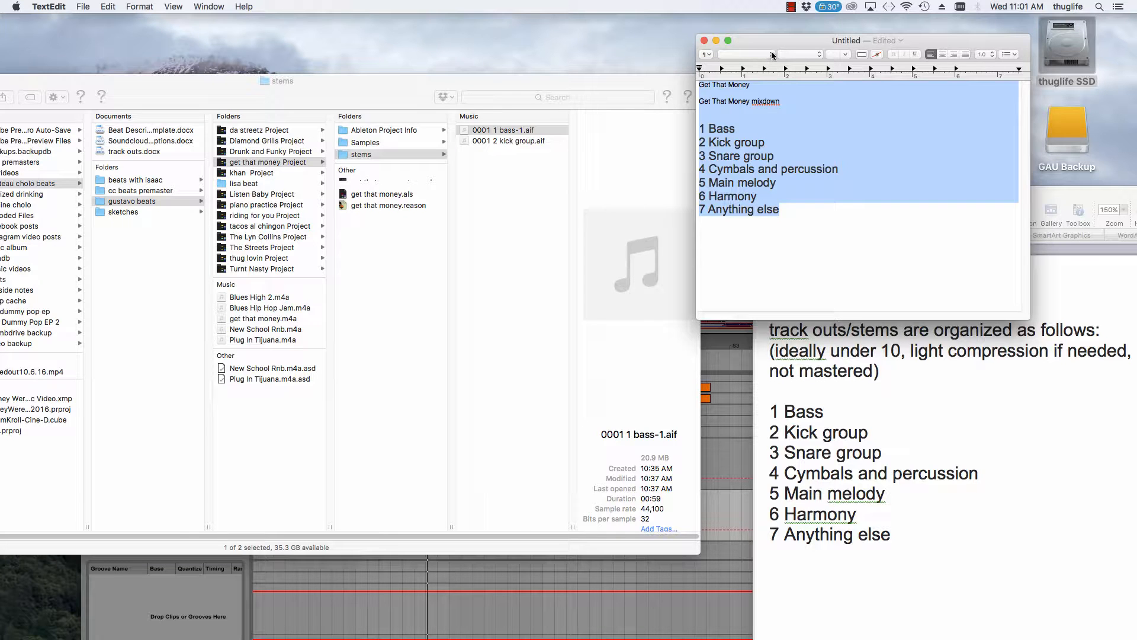
{"action": "left_click", "coordinate": [719, 55]}
{"action": "left_click", "coordinate": [706, 55]}
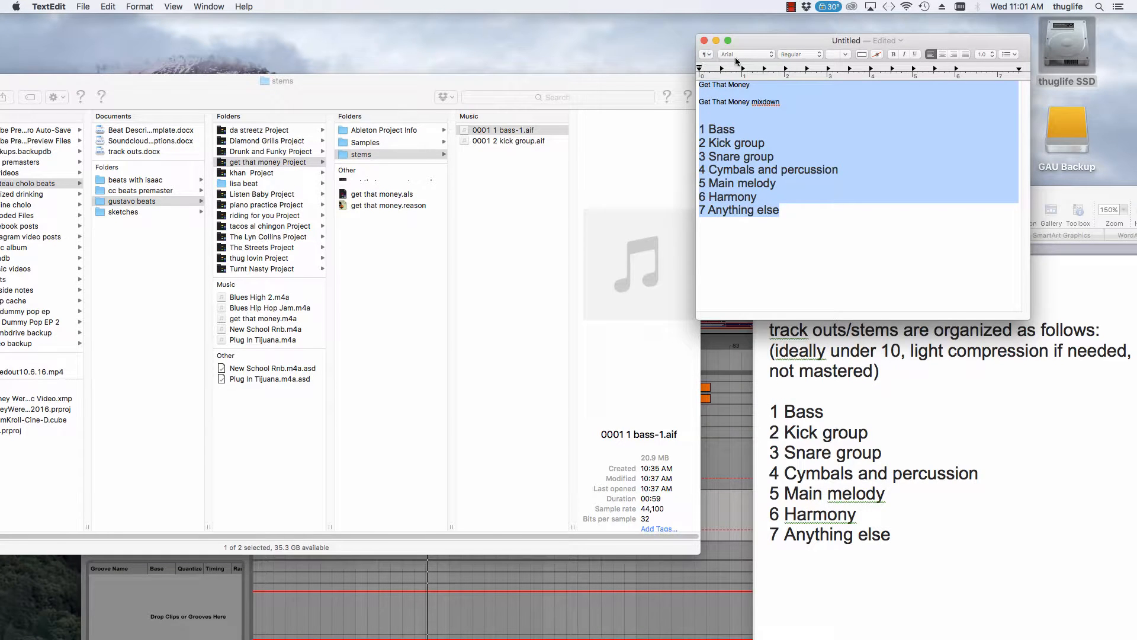
{"action": "left_click", "coordinate": [792, 54]}
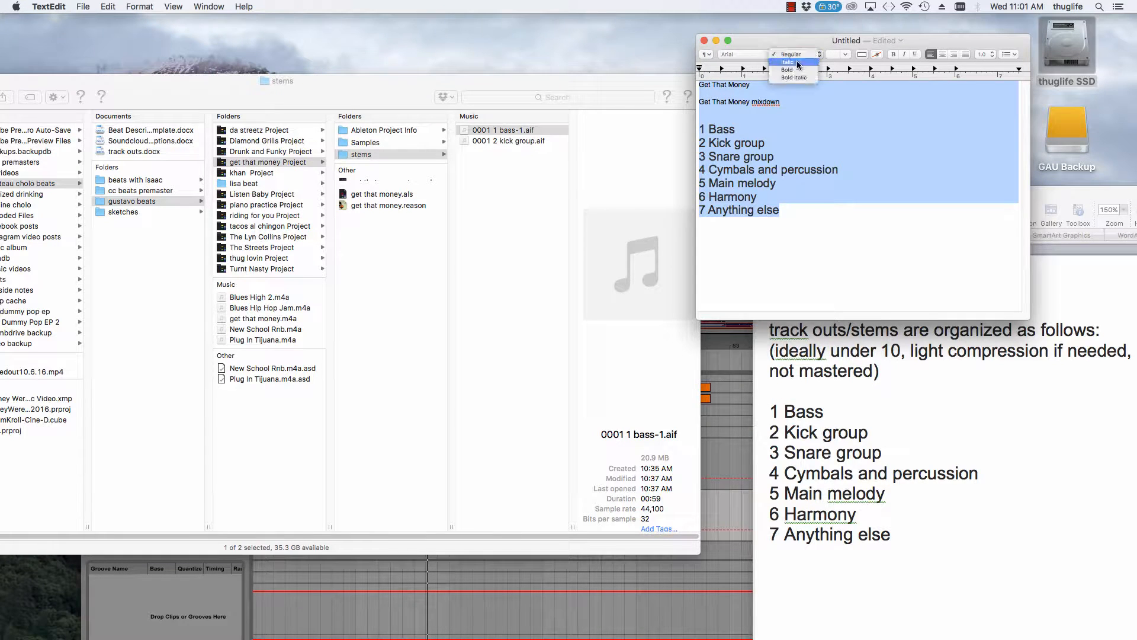
{"action": "left_click", "coordinate": [836, 55]}
{"action": "type", "text": "12"}
{"action": "key", "text": "Return"}
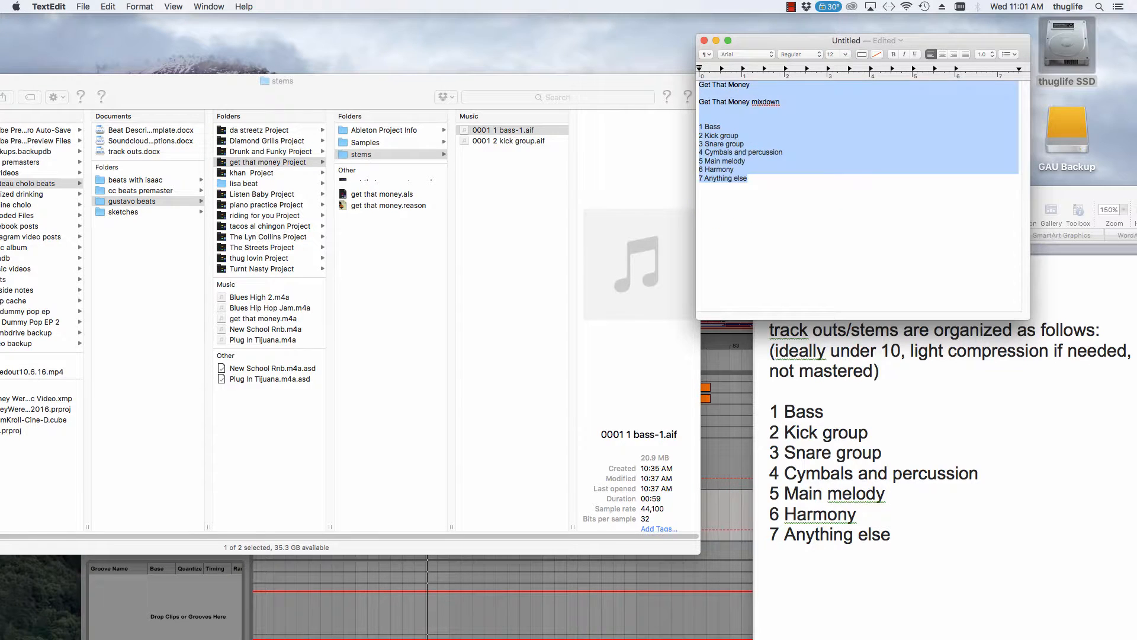
{"action": "left_click", "coordinate": [833, 171]}
{"action": "left_click", "coordinate": [821, 214]}
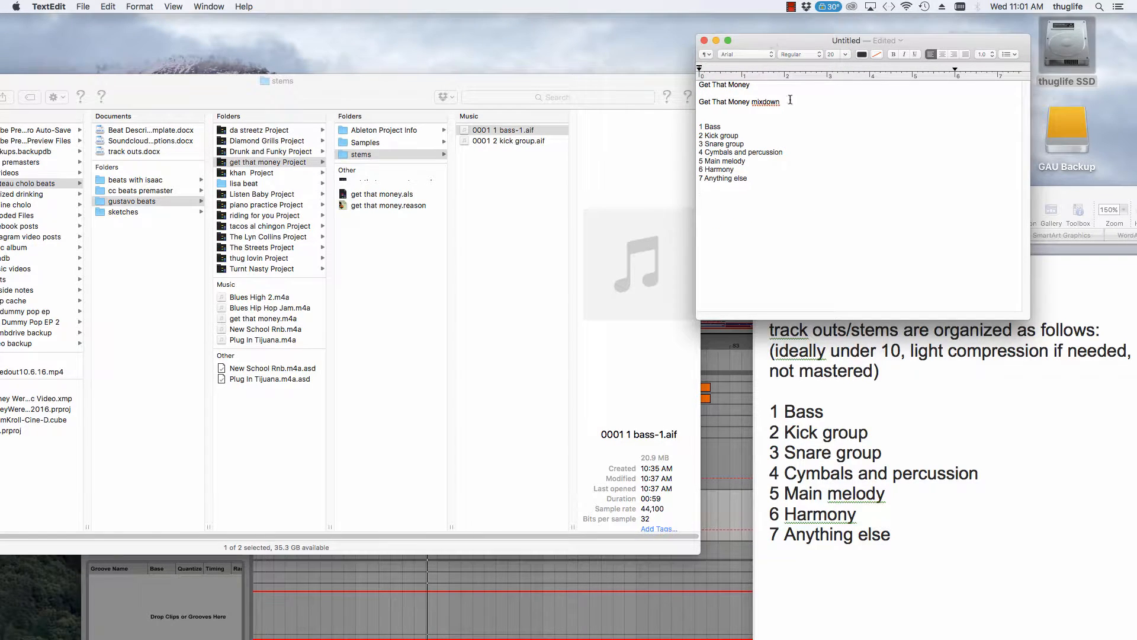
{"action": "left_click", "coordinate": [84, 6]}
{"action": "left_click", "coordinate": [95, 73]}
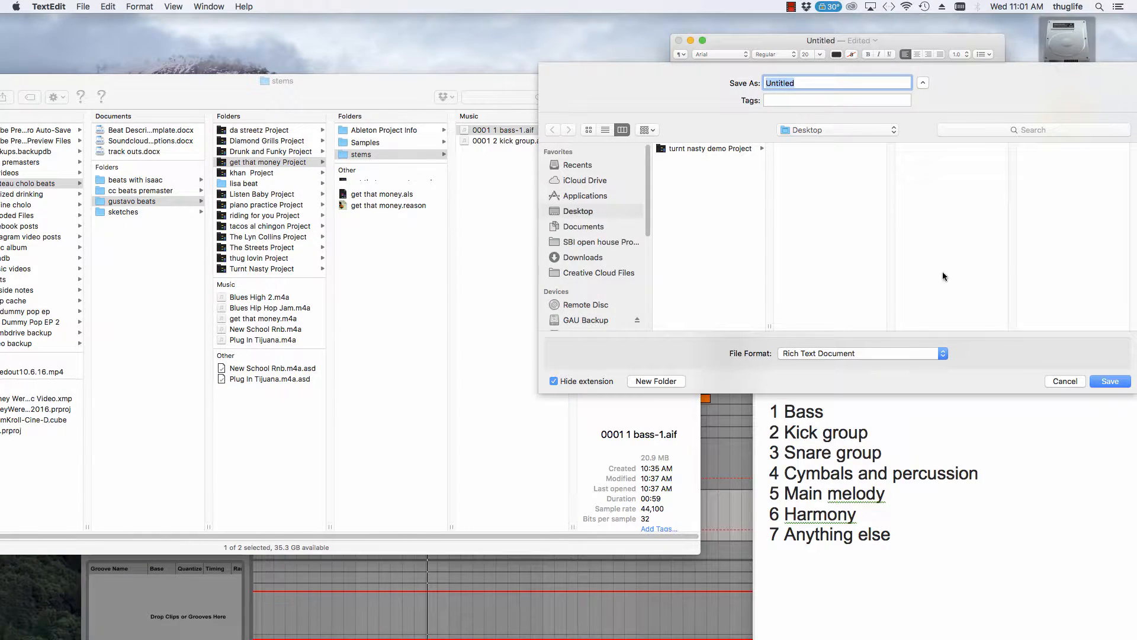
{"action": "left_click", "coordinate": [1065, 380]}
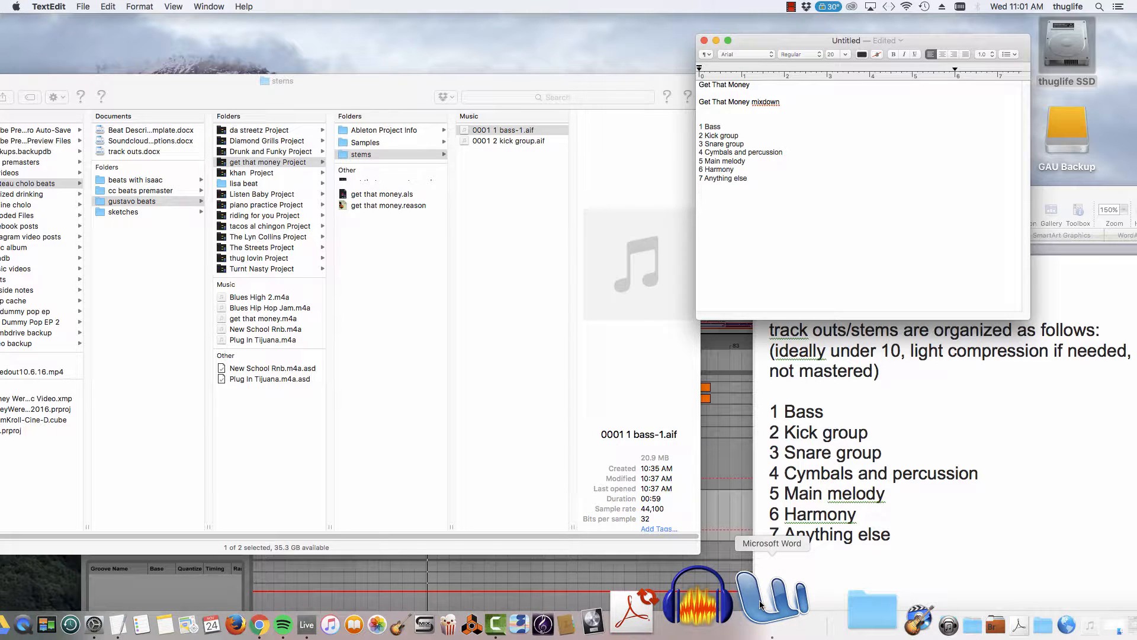
- Switch to Word, create a blank document, and move its window so the TextEdit note and stems folder stay visible
{"action": "left_click", "coordinate": [760, 603]}
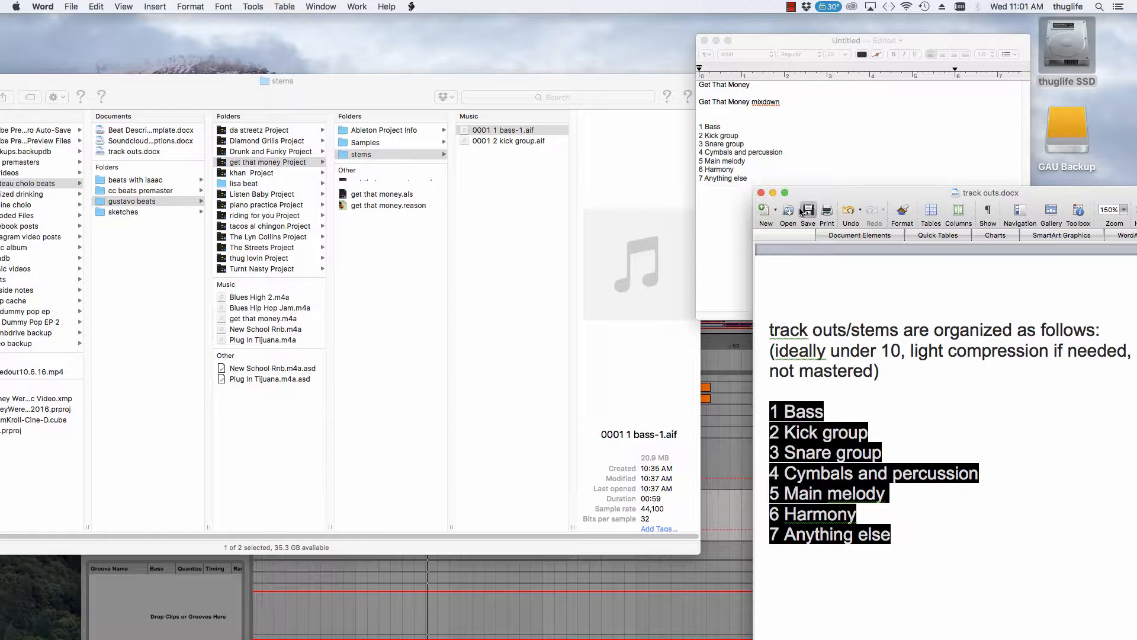
{"action": "left_click", "coordinate": [763, 211]}
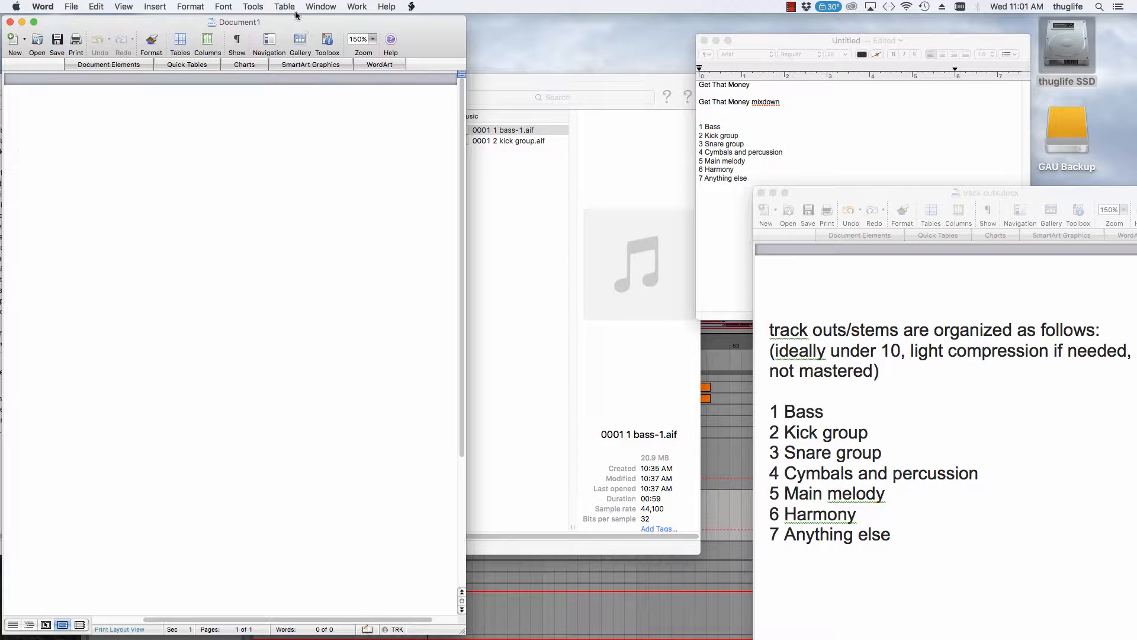
{"action": "left_click_drag", "start_coordinate": [338, 40], "coordinate": [972, 244]}
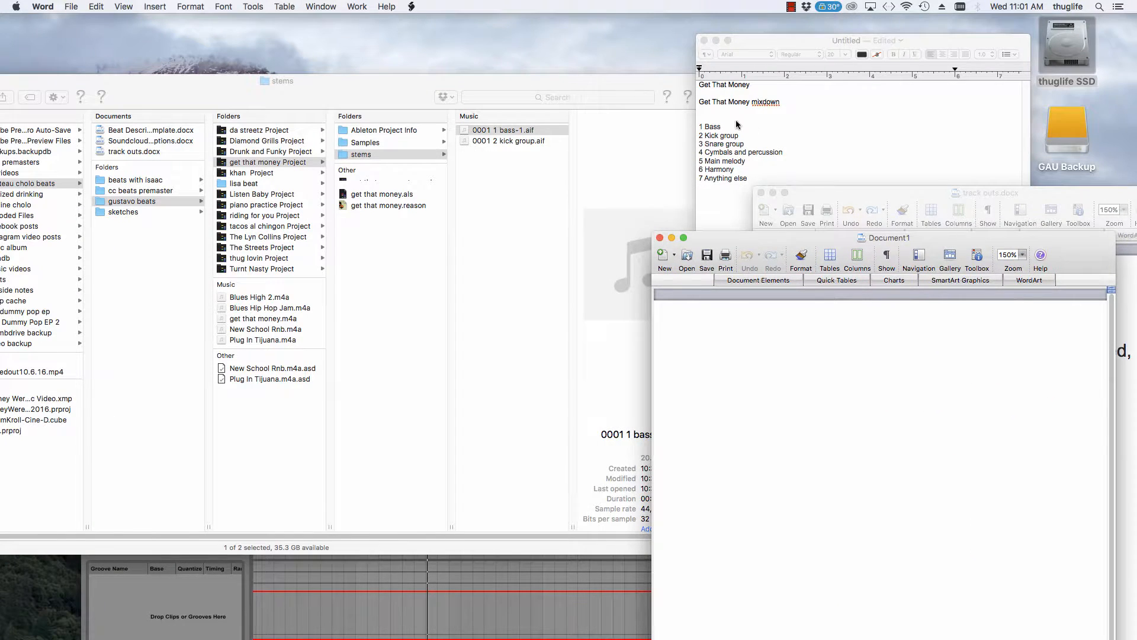
- Copy all the text of the TextEdit note into the blank Word document
{"action": "left_click", "coordinate": [746, 180]}
{"action": "left_click_drag", "start_coordinate": [746, 180], "coordinate": [676, 83]}
{"action": "key", "text": "super+c"}
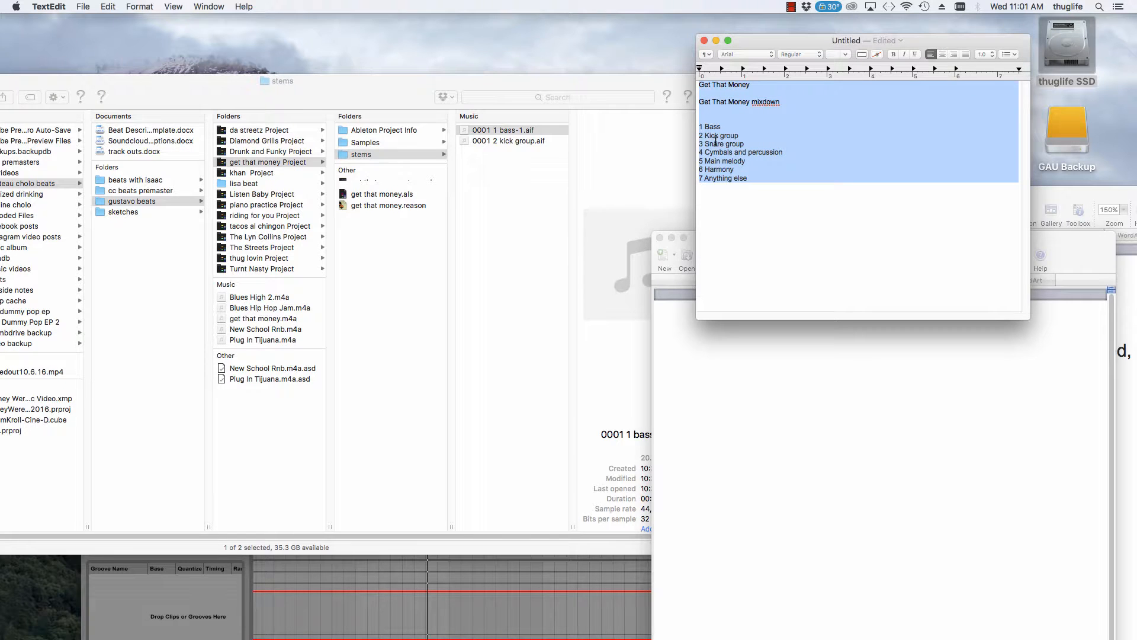
{"action": "left_click", "coordinate": [777, 360]}
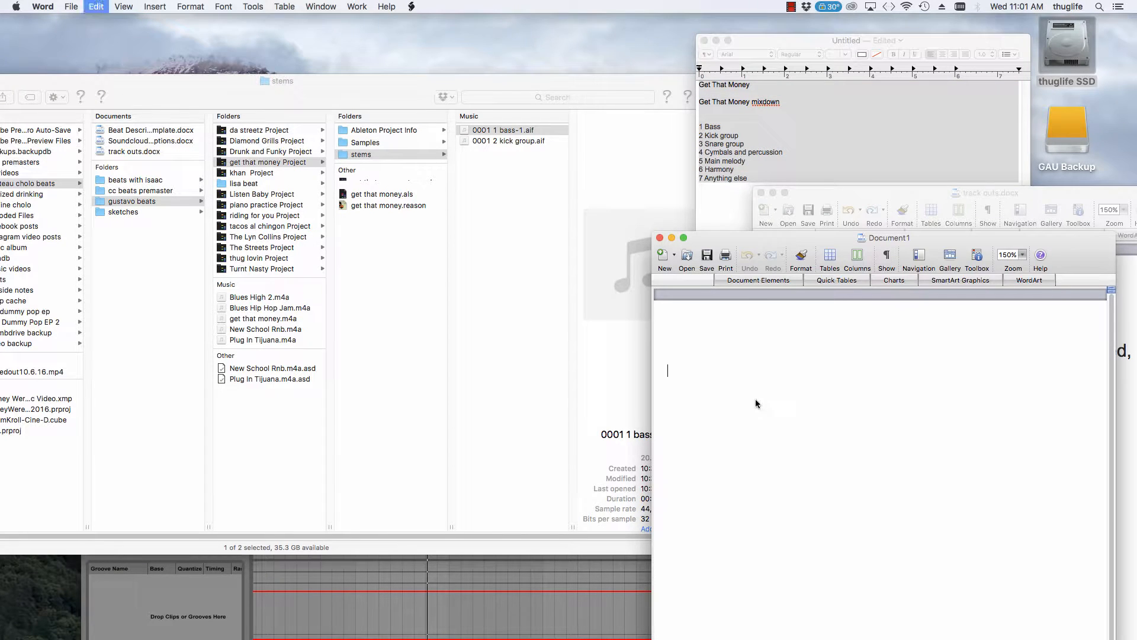
{"action": "key", "text": "super+v"}
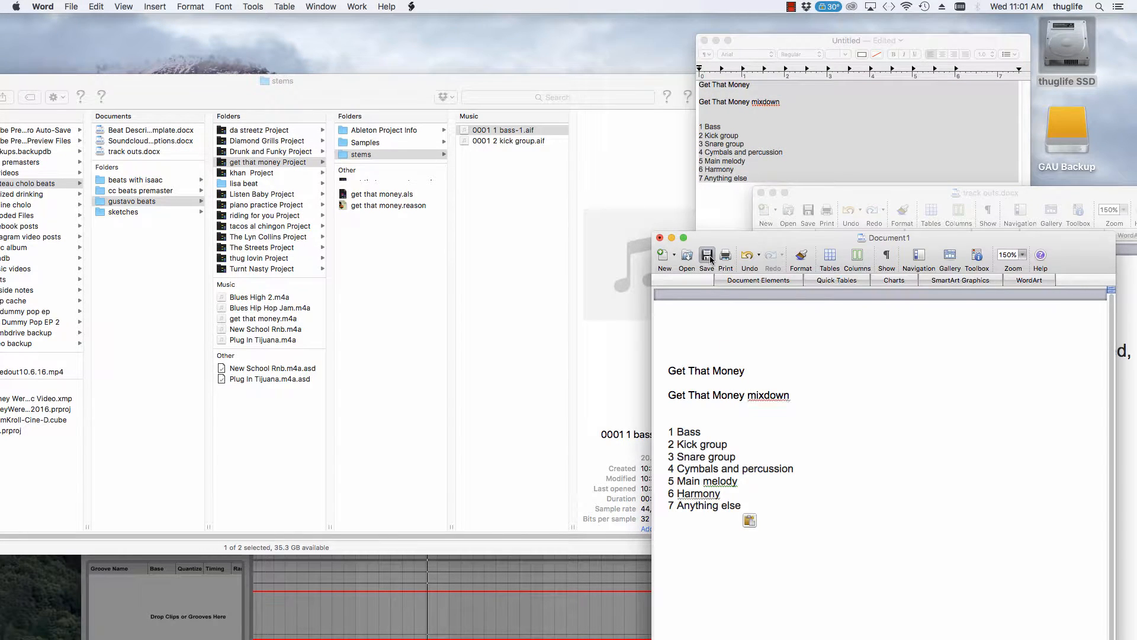
- Start saving the Word document and choose GAU WORK > chateau cholo beats > gustavo beats > get that money Project > stems as its destination
{"action": "left_click", "coordinate": [708, 256]}
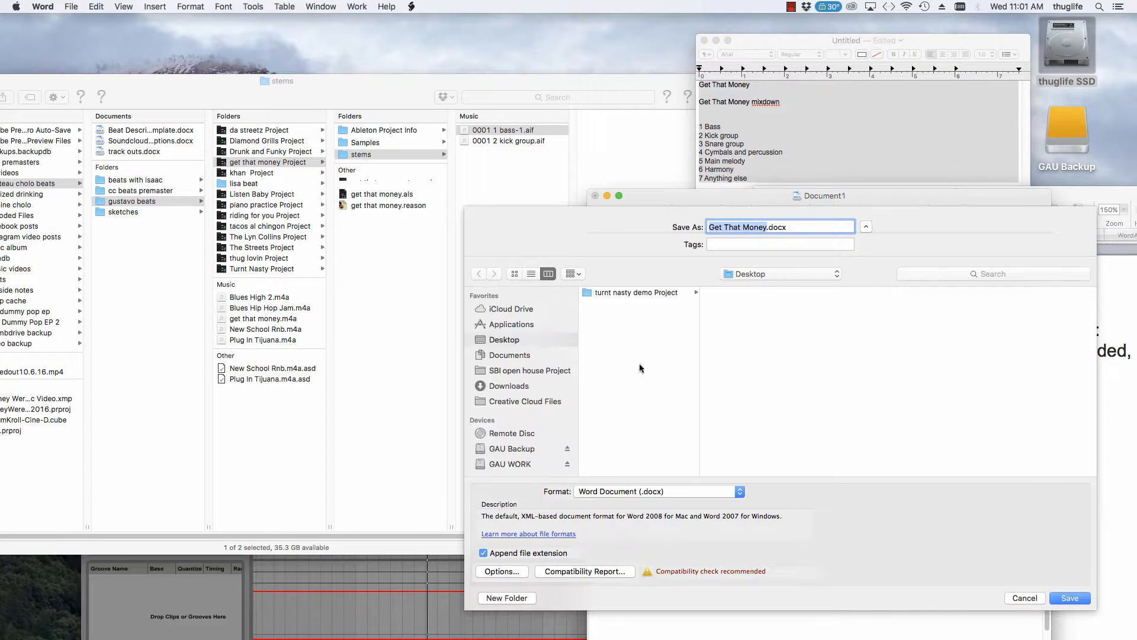
{"action": "left_click", "coordinate": [513, 464]}
{"action": "scroll", "coordinate": [670, 382], "scroll_direction": "down", "scroll_amount": 5}
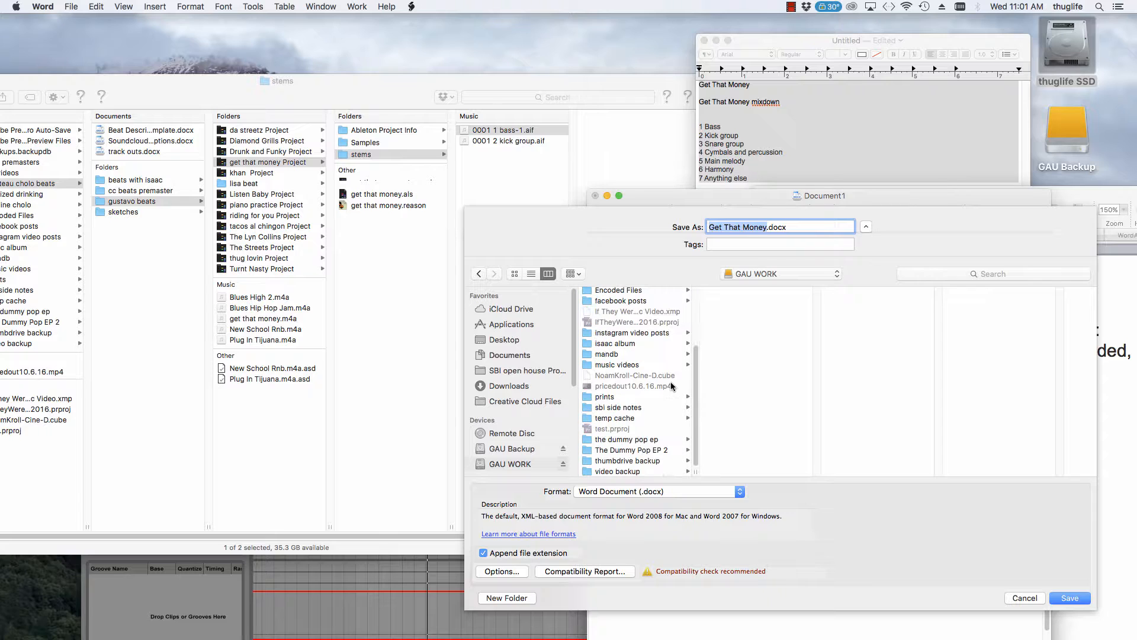
{"action": "scroll", "coordinate": [640, 374], "scroll_direction": "up", "scroll_amount": 5}
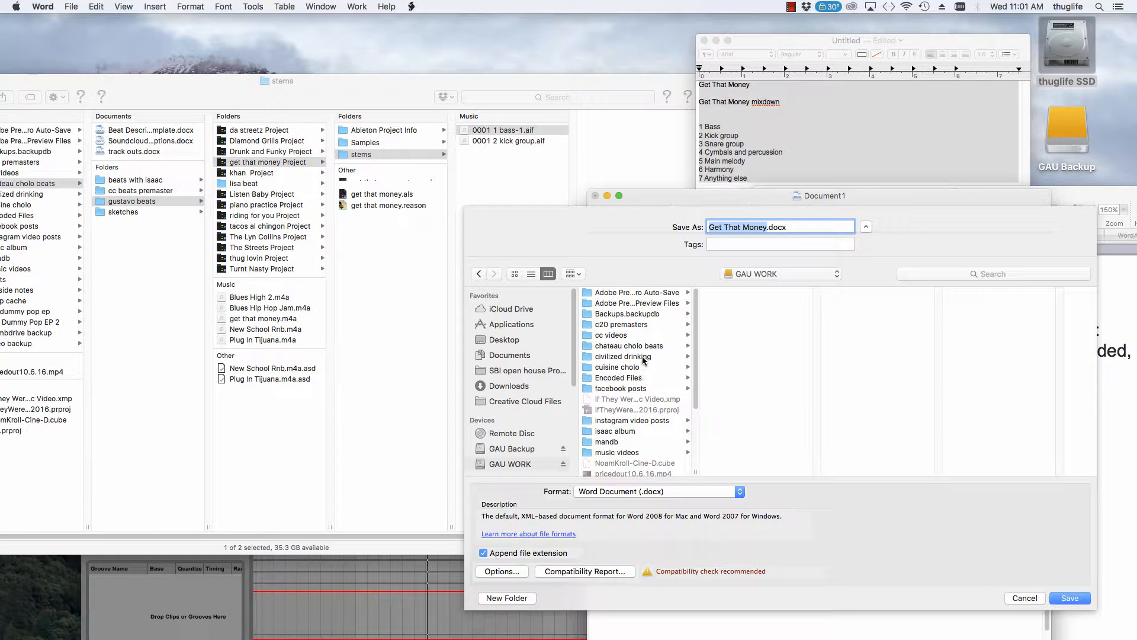
{"action": "scroll", "coordinate": [643, 358], "scroll_direction": "down", "scroll_amount": 3}
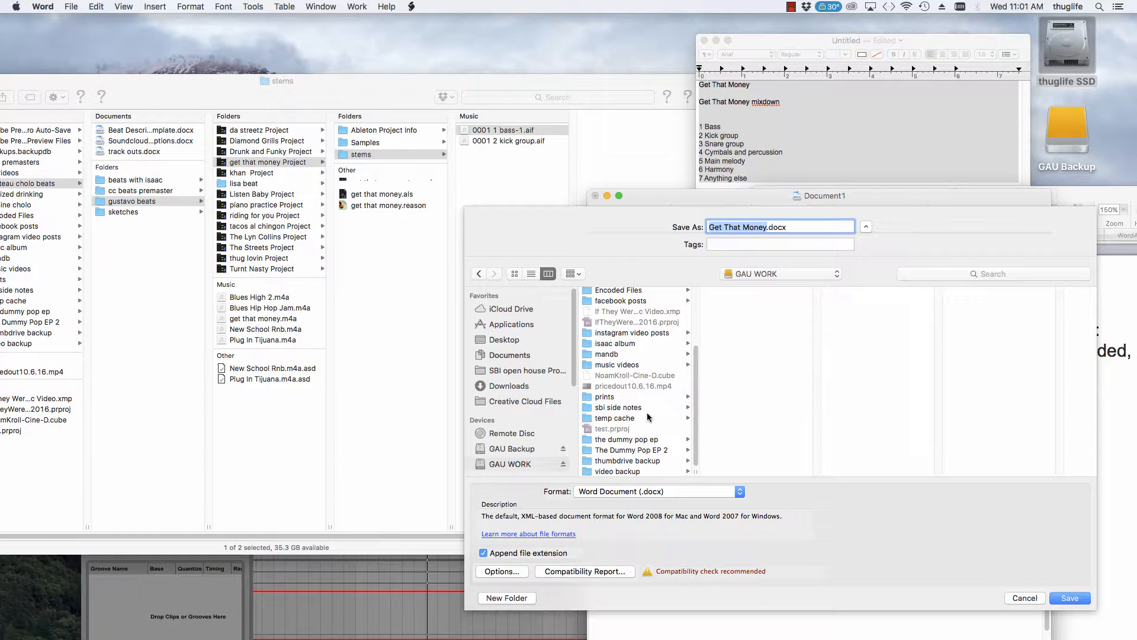
{"action": "scroll", "coordinate": [645, 376], "scroll_direction": "up", "scroll_amount": 3}
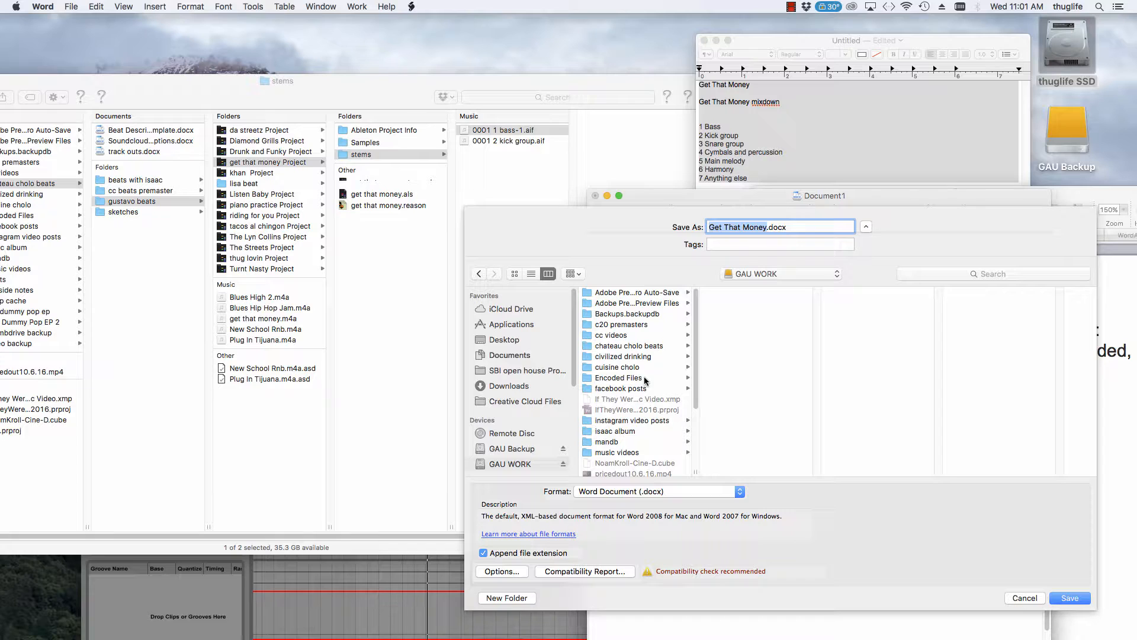
{"action": "left_click", "coordinate": [630, 346]}
{"action": "left_click", "coordinate": [743, 325]}
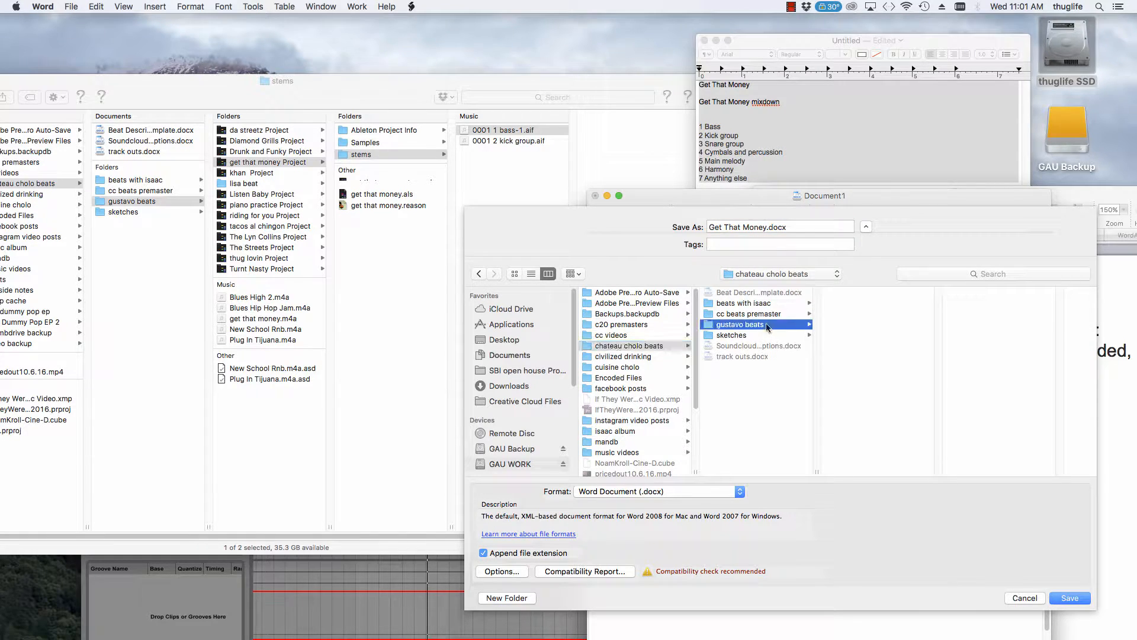
{"action": "scroll", "coordinate": [883, 390], "scroll_direction": "down", "scroll_amount": 3}
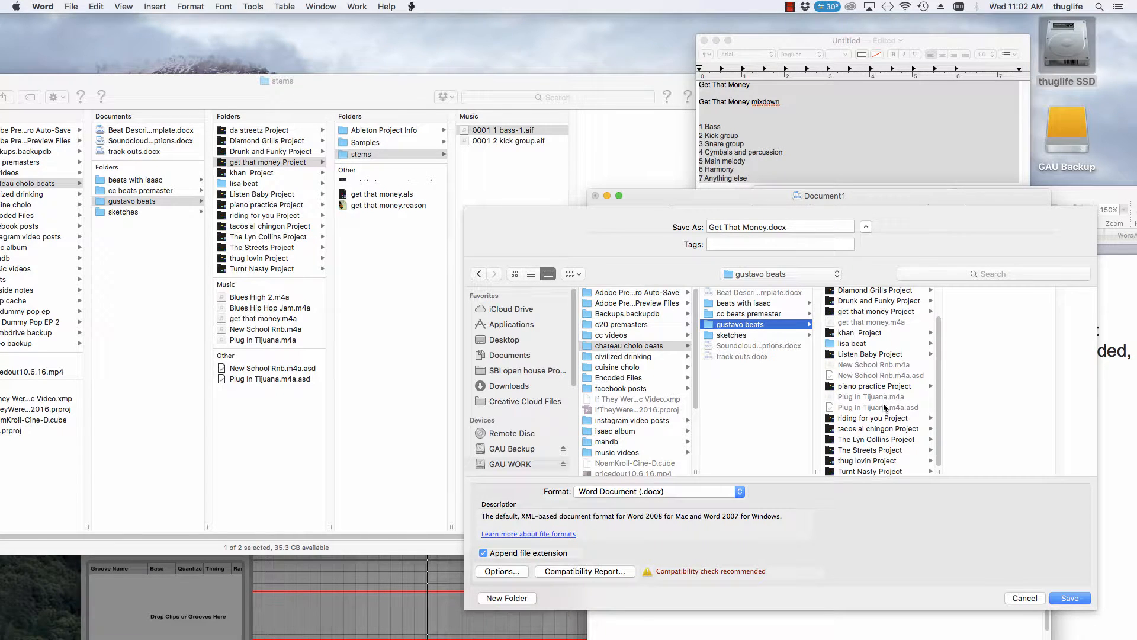
{"action": "scroll", "coordinate": [883, 403], "scroll_direction": "up", "scroll_amount": 3}
{"action": "left_click", "coordinate": [887, 346]}
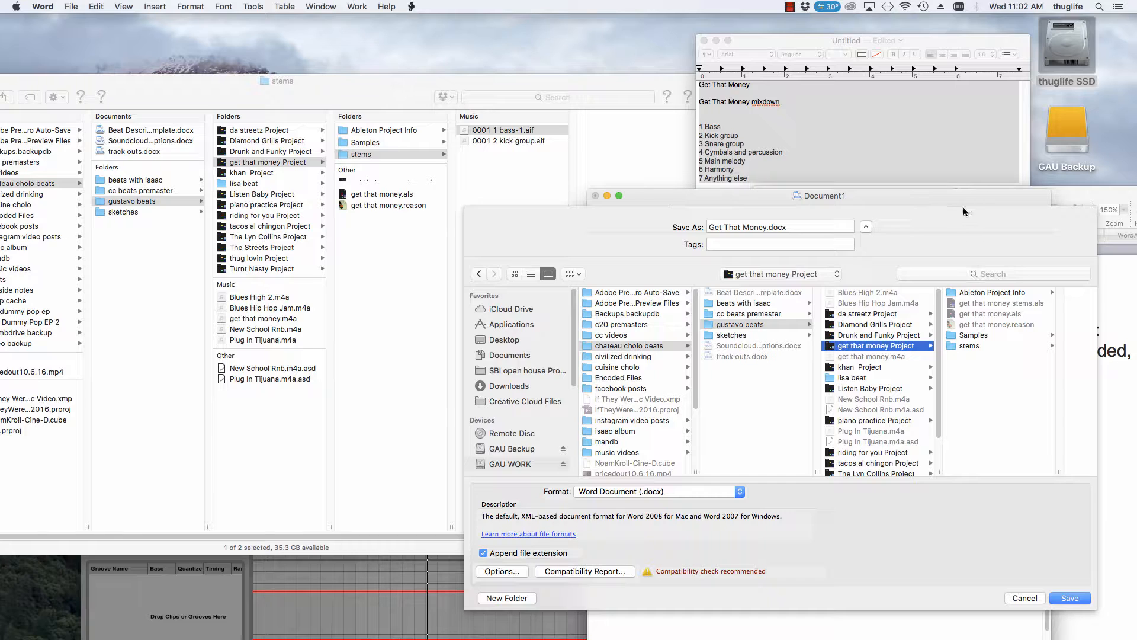
{"action": "left_click", "coordinate": [993, 346]}
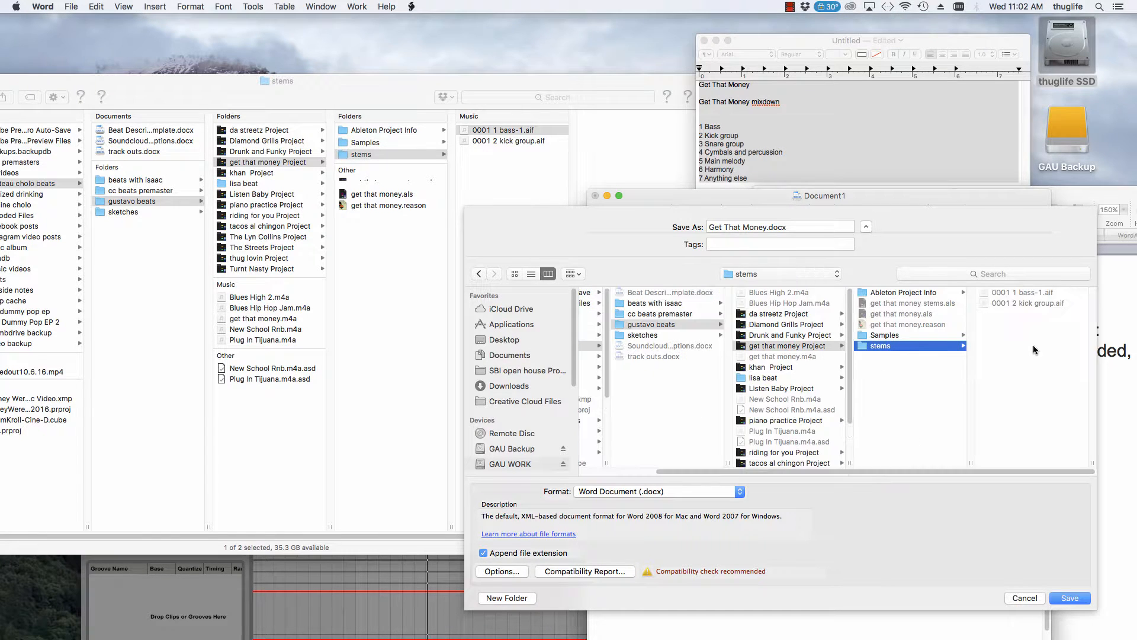
- Name the document "Get That Money stems.docx", save it, and select the saved file in the Finder stems folder
{"action": "left_click", "coordinate": [767, 227]}
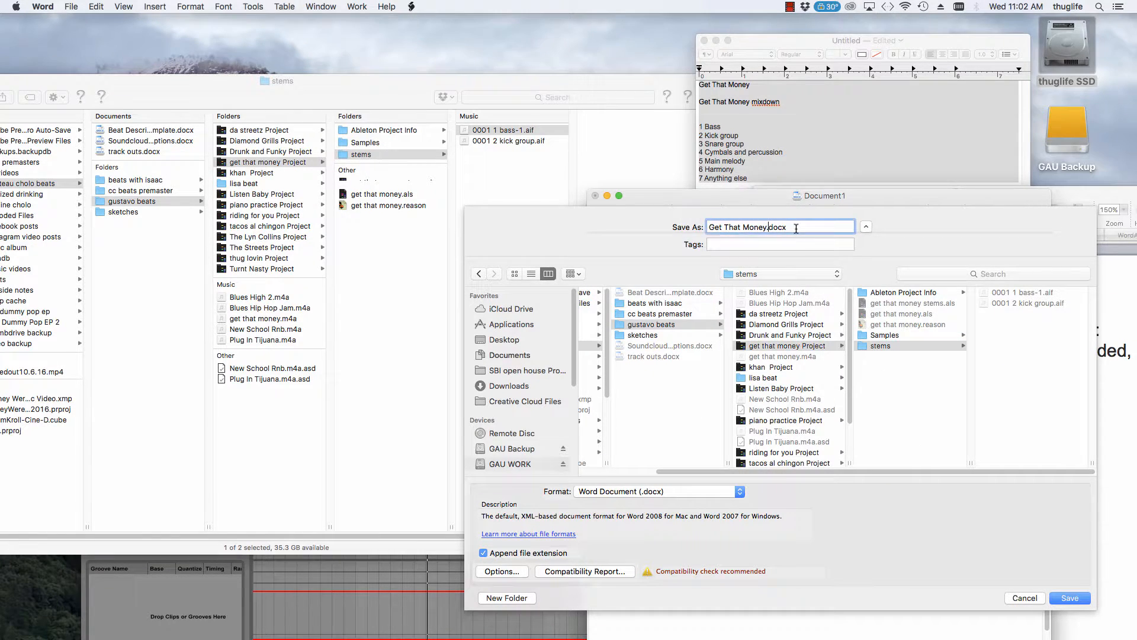
{"action": "type", "text": "stems"}
{"action": "left_click", "coordinate": [1069, 597]}
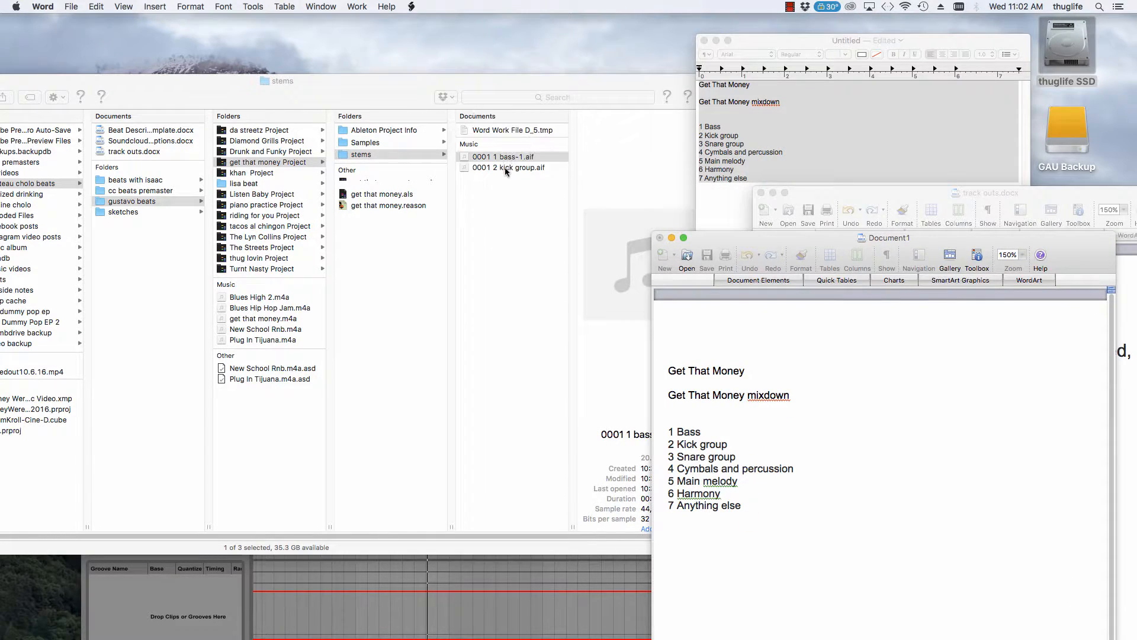
{"action": "left_click", "coordinate": [524, 133]}
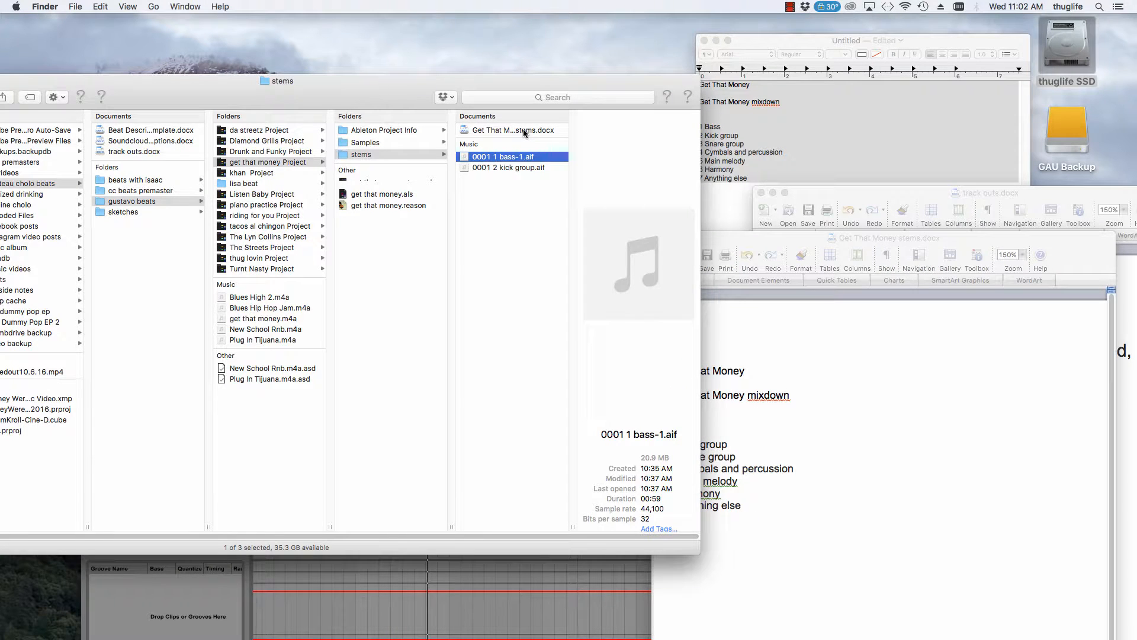
{"action": "left_click", "coordinate": [523, 133]}
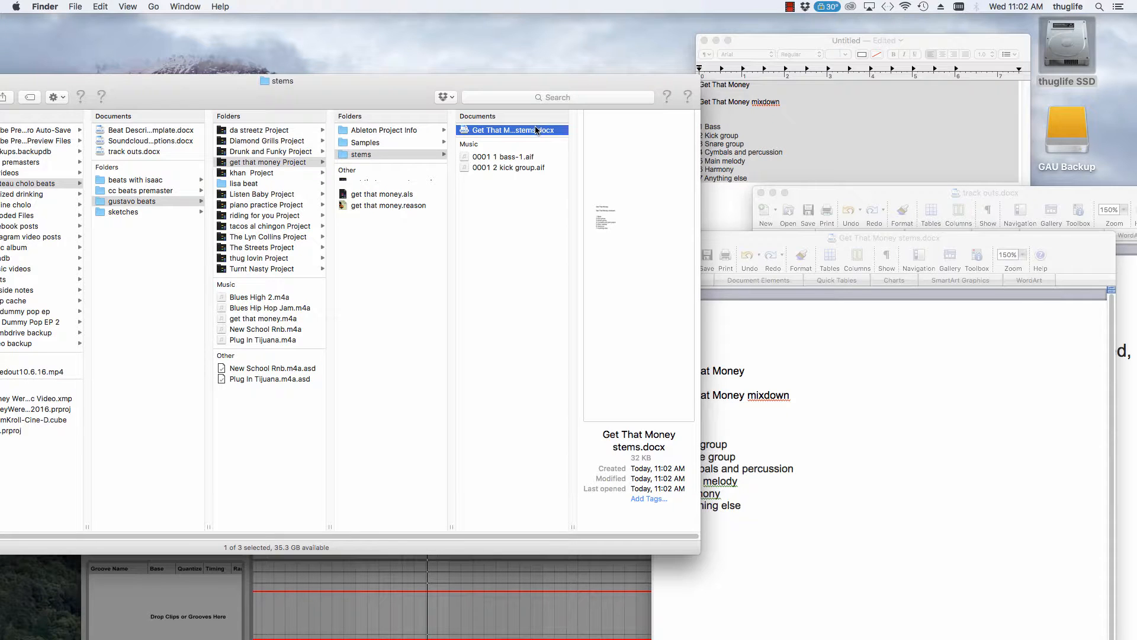
- Switch to Ableton Live and position its window so the tempo and the TextEdit note are both visible
{"action": "left_click", "coordinate": [762, 210]}
{"action": "left_click", "coordinate": [763, 211]}
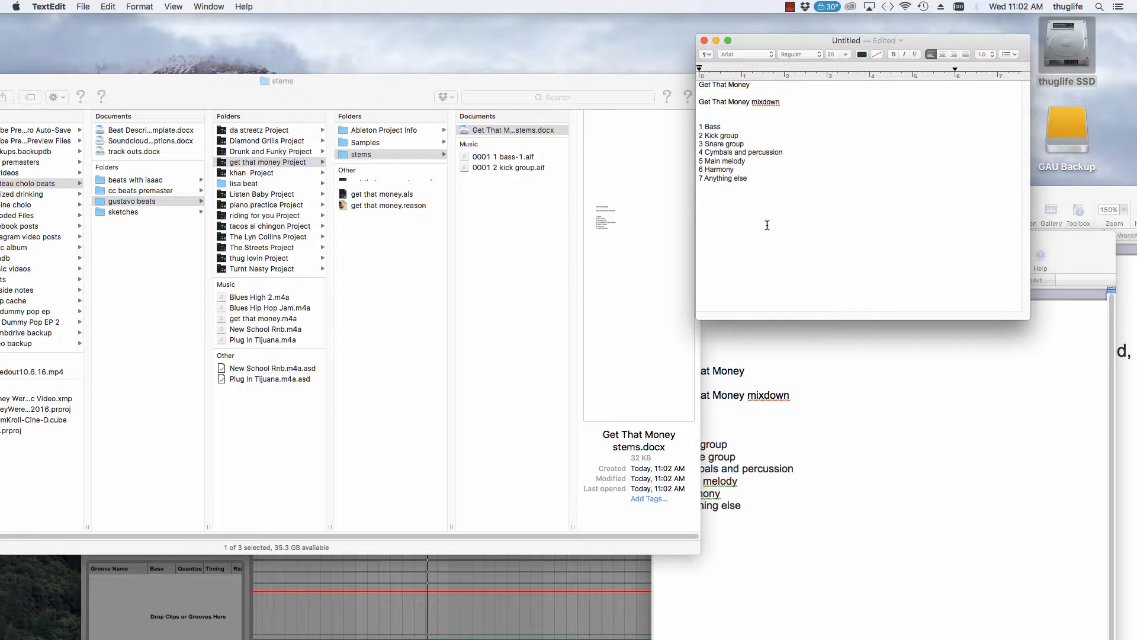
{"action": "key", "text": "Return"}
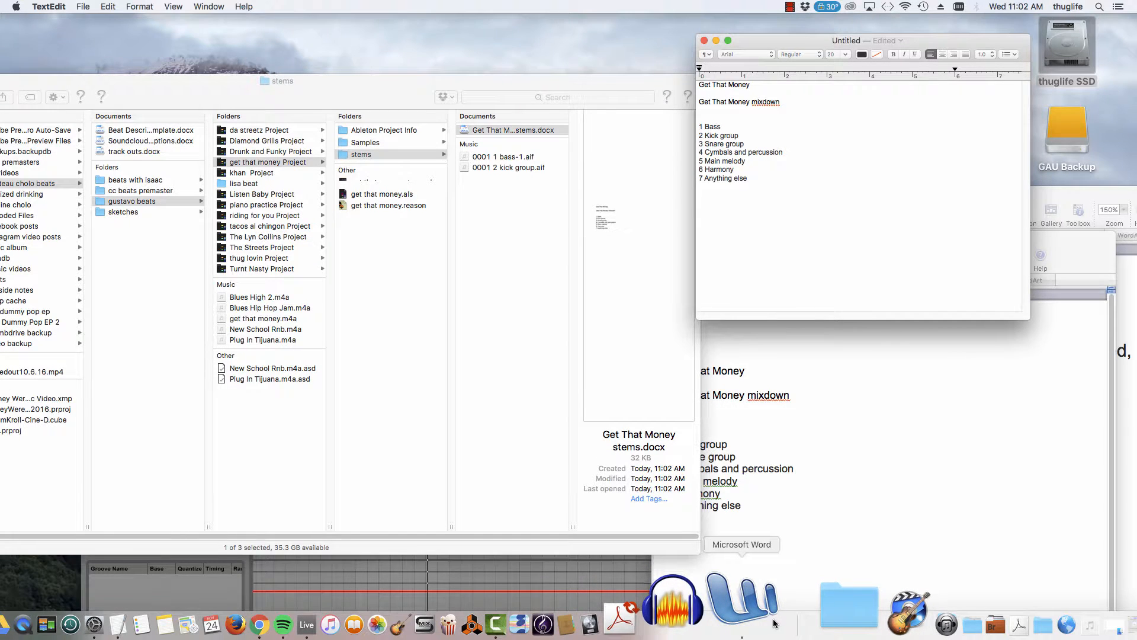
{"action": "left_click", "coordinate": [413, 615]}
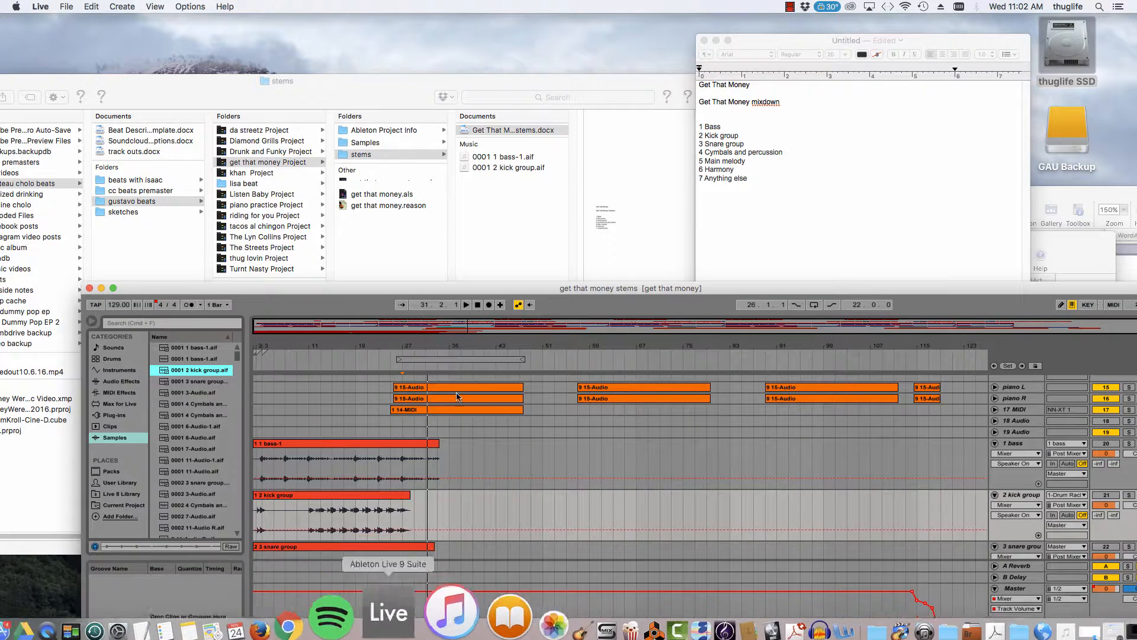
{"action": "left_click_drag", "start_coordinate": [368, 264], "coordinate": [407, 128]}
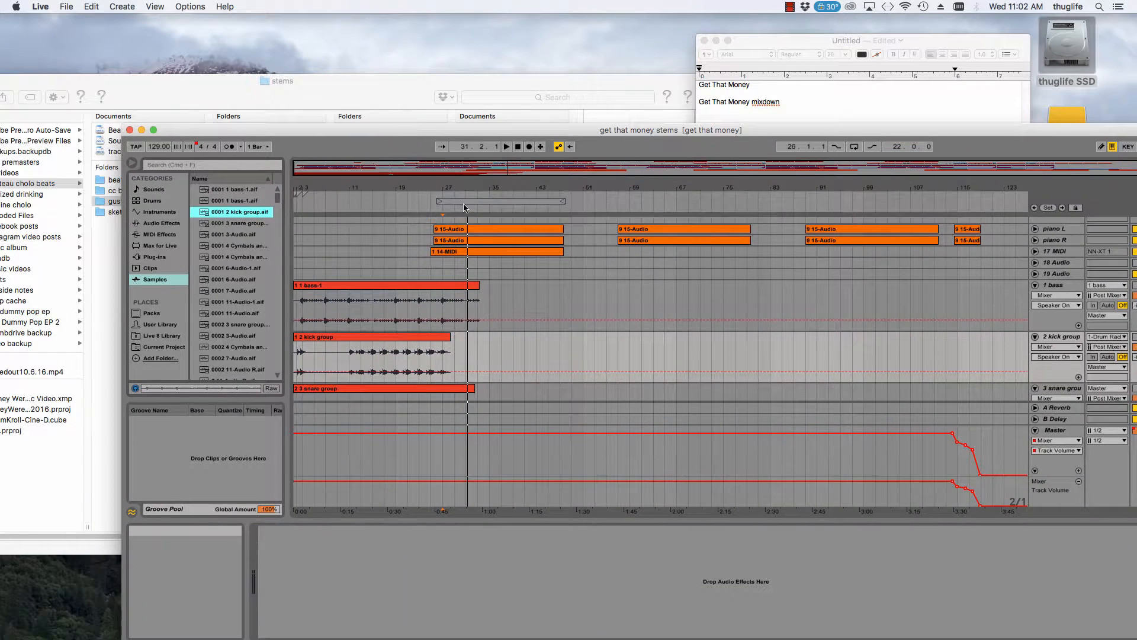
{"action": "left_click_drag", "start_coordinate": [655, 140], "coordinate": [692, 195]}
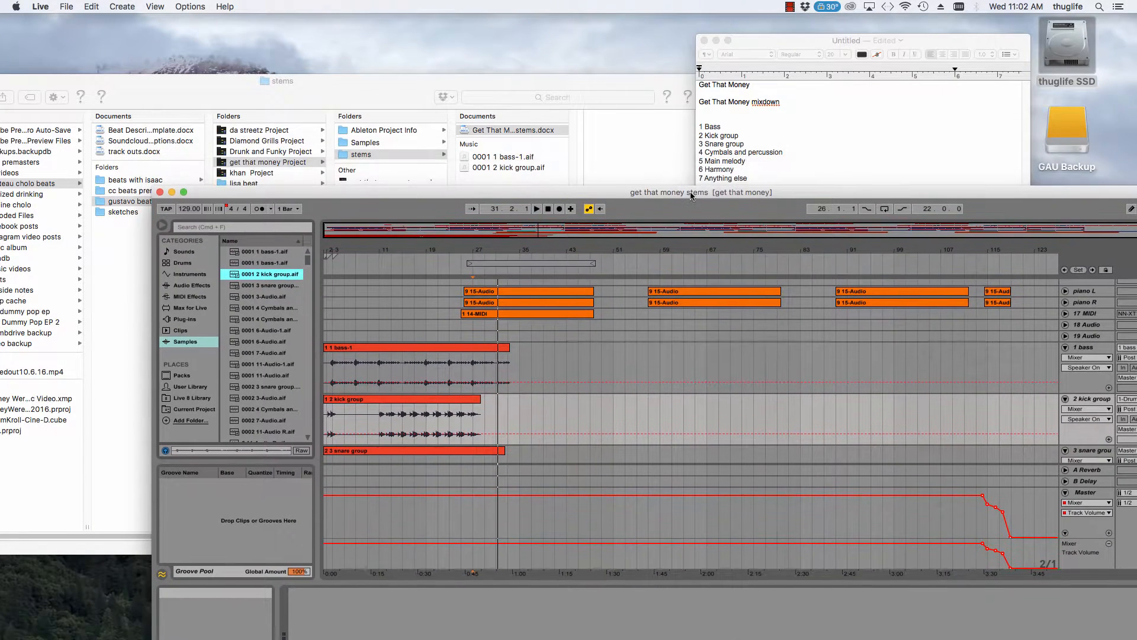
- Add the line "BPM 129" below the "Get That Money" title in the TextEdit note, with blank lines beneath it
{"action": "left_click", "coordinate": [794, 113]}
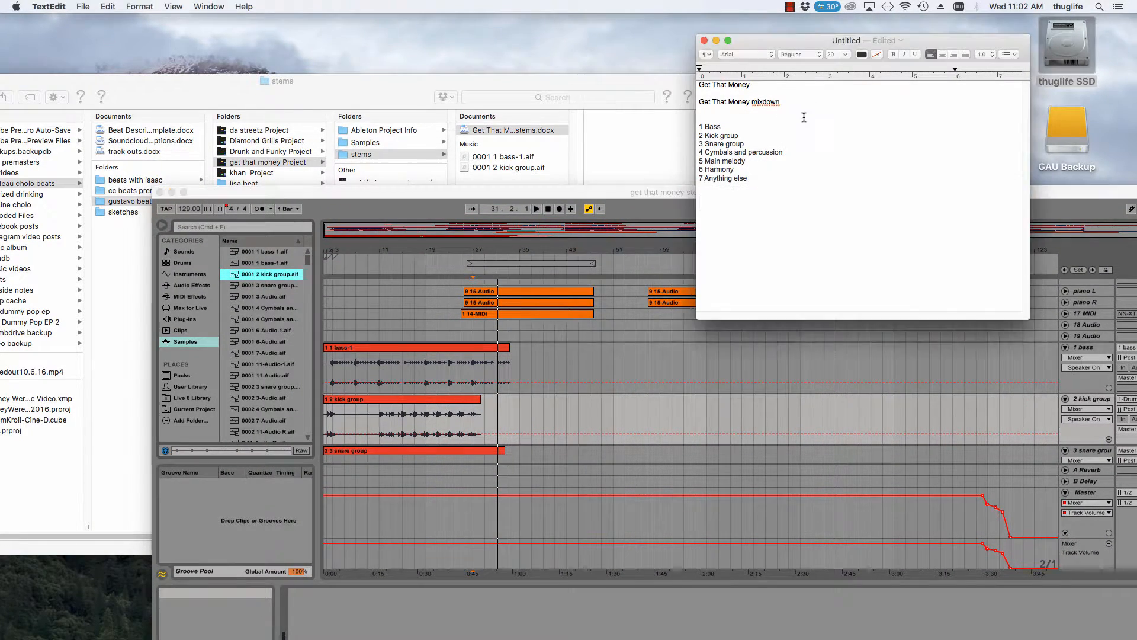
{"action": "left_click", "coordinate": [768, 86]}
{"action": "key", "text": "Return"}
{"action": "key", "text": "Return"}
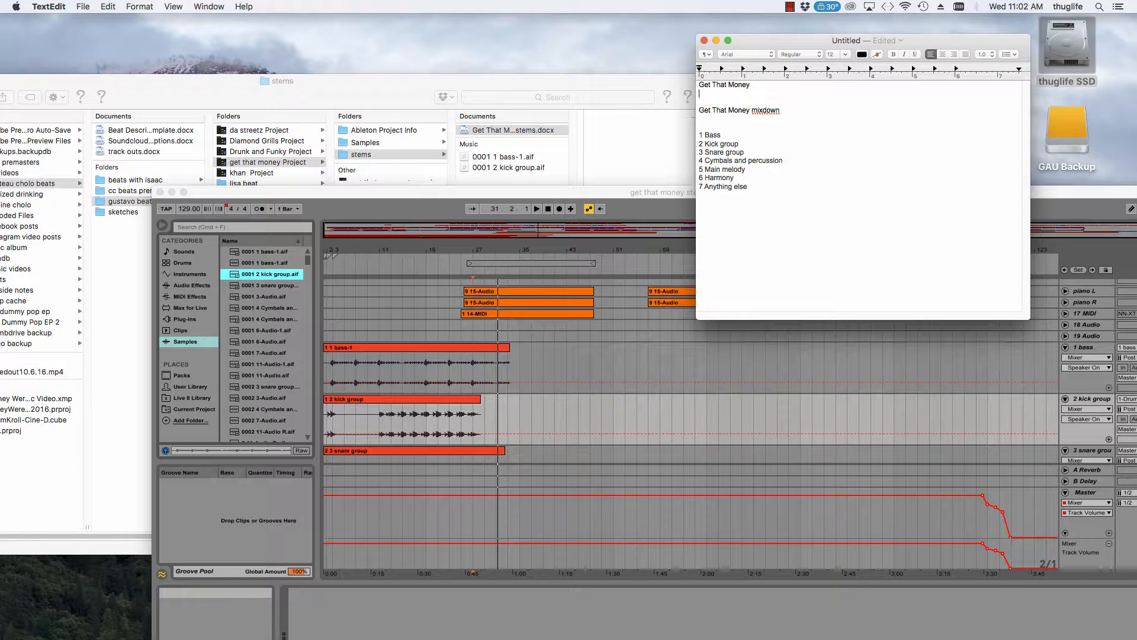
{"action": "key", "text": "Up"}
{"action": "type", "text": "B"}
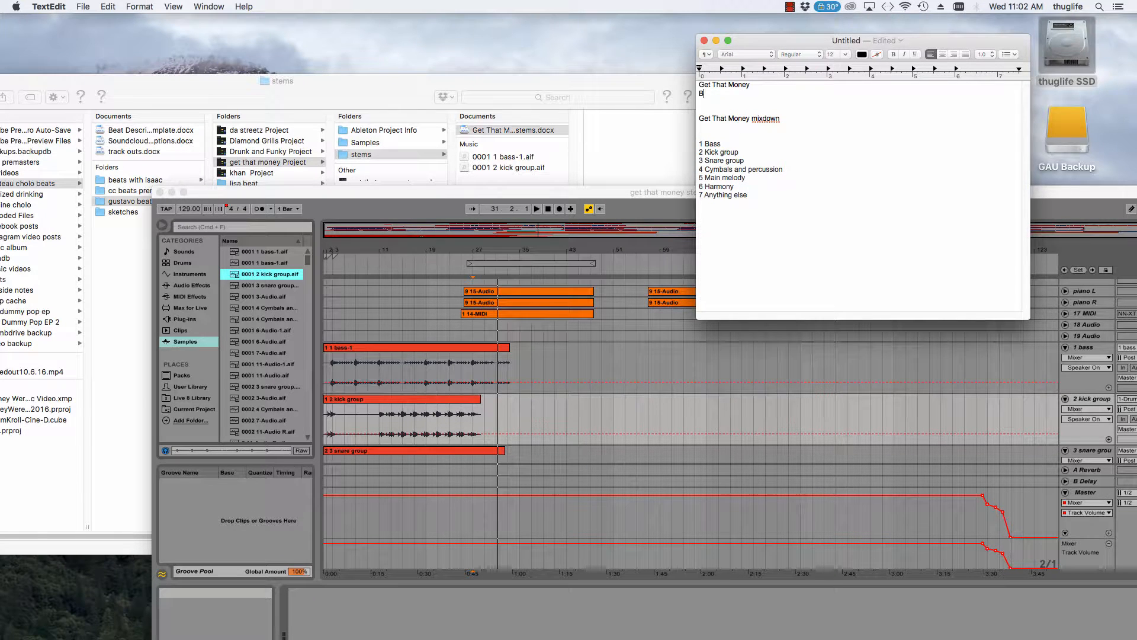
{"action": "type", "text": "PM 129"}
{"action": "key", "text": "Return"}
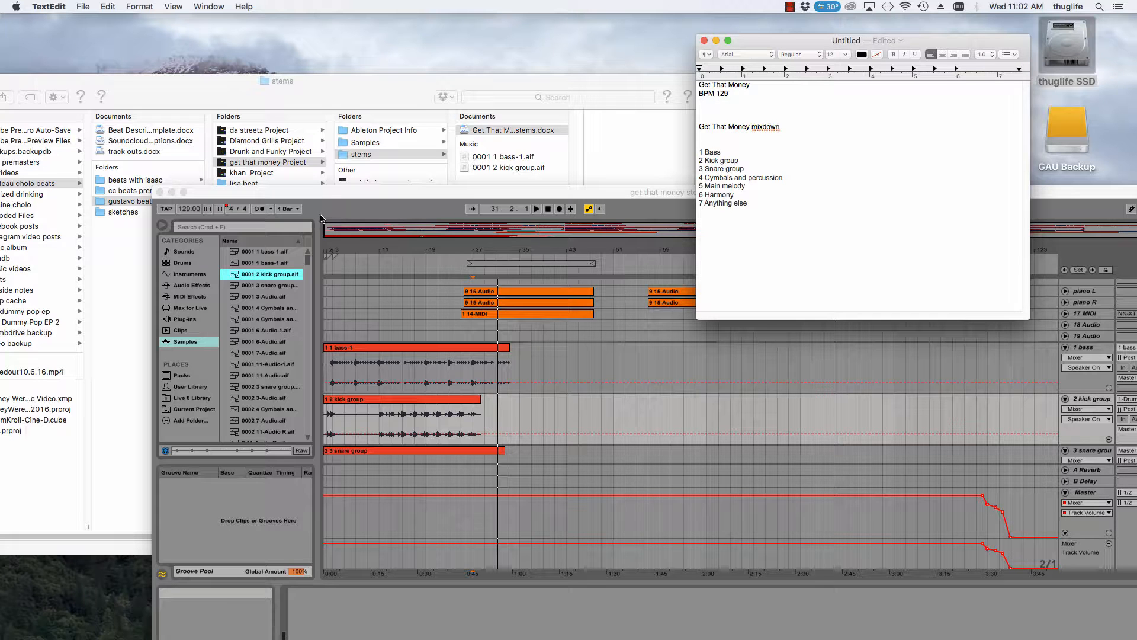
{"action": "left_click", "coordinate": [318, 194]}
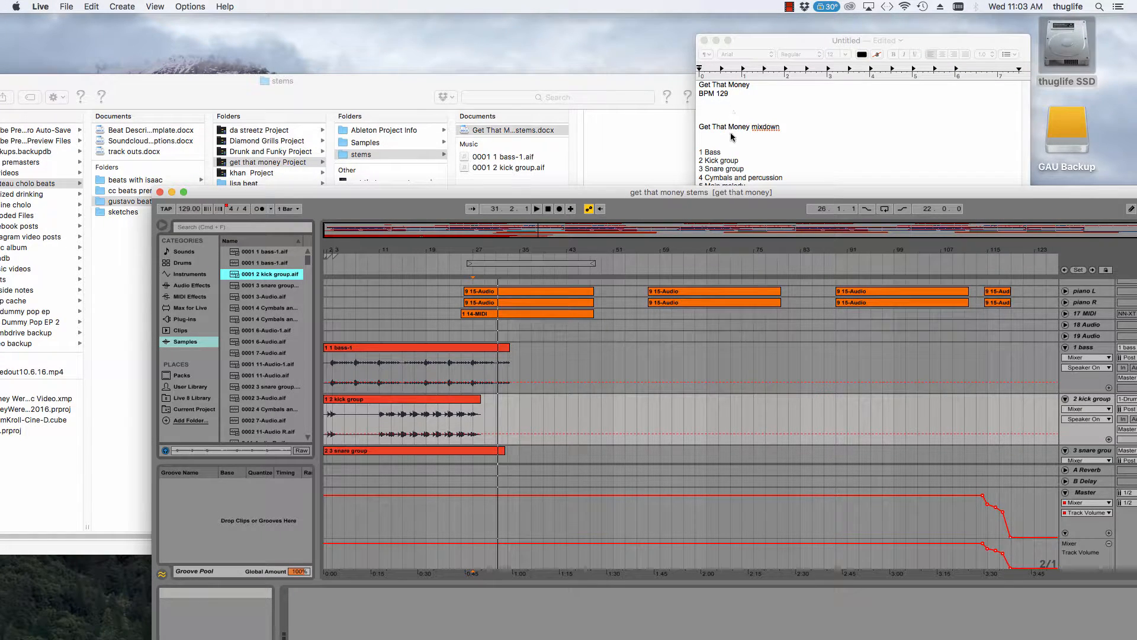
{"action": "left_click", "coordinate": [730, 152]}
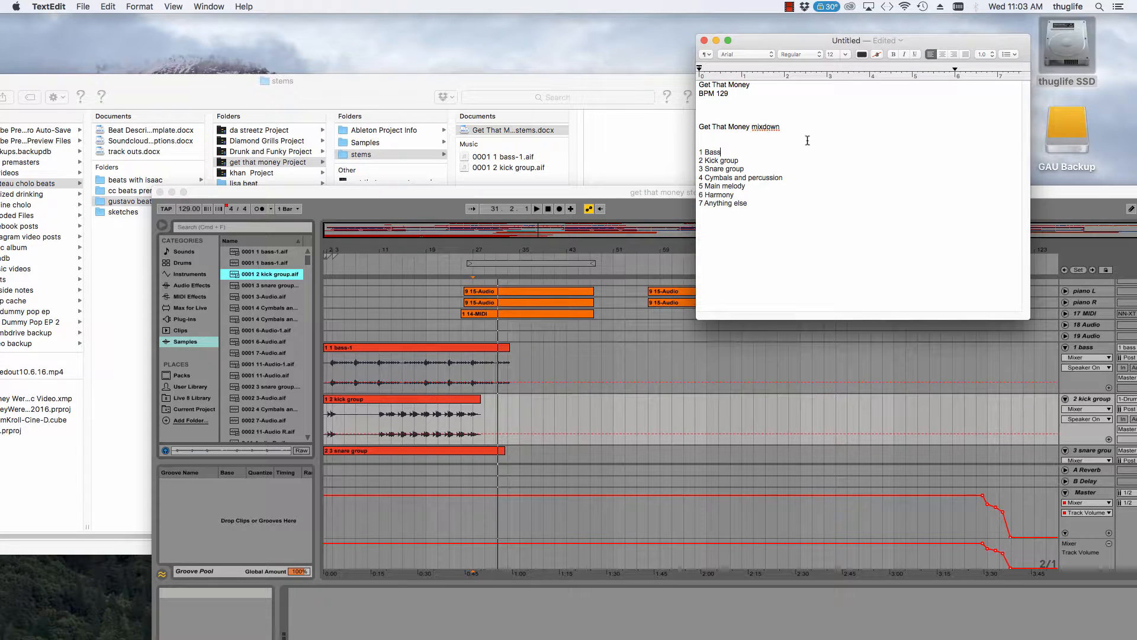
{"action": "left_click", "coordinate": [721, 102]}
{"action": "key", "text": "super+s"}
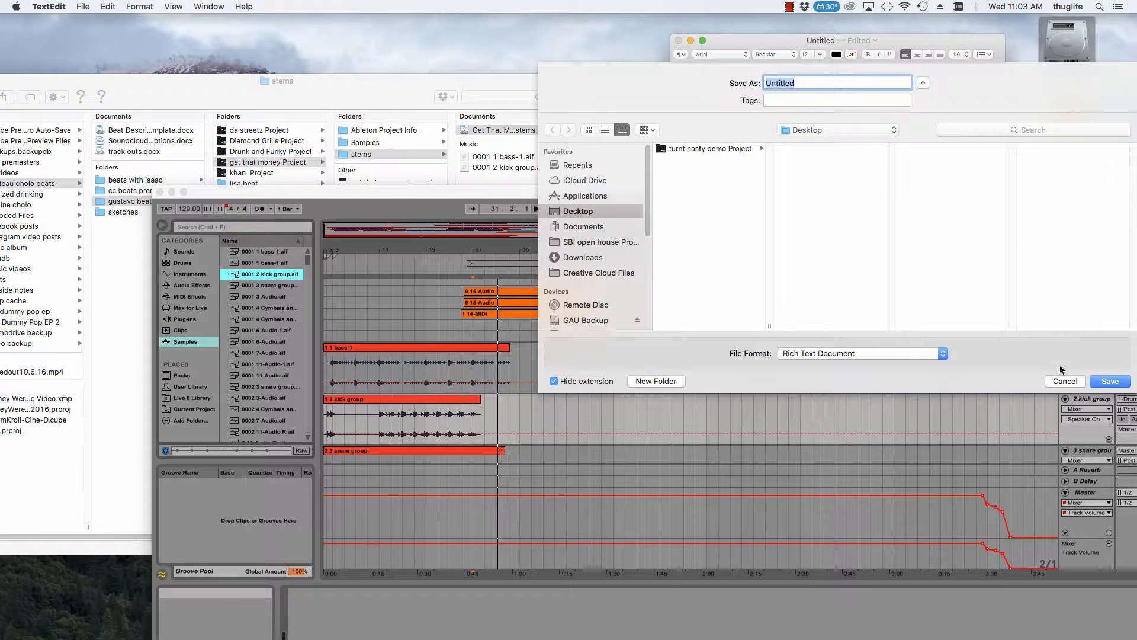
{"action": "left_click", "coordinate": [1066, 381]}
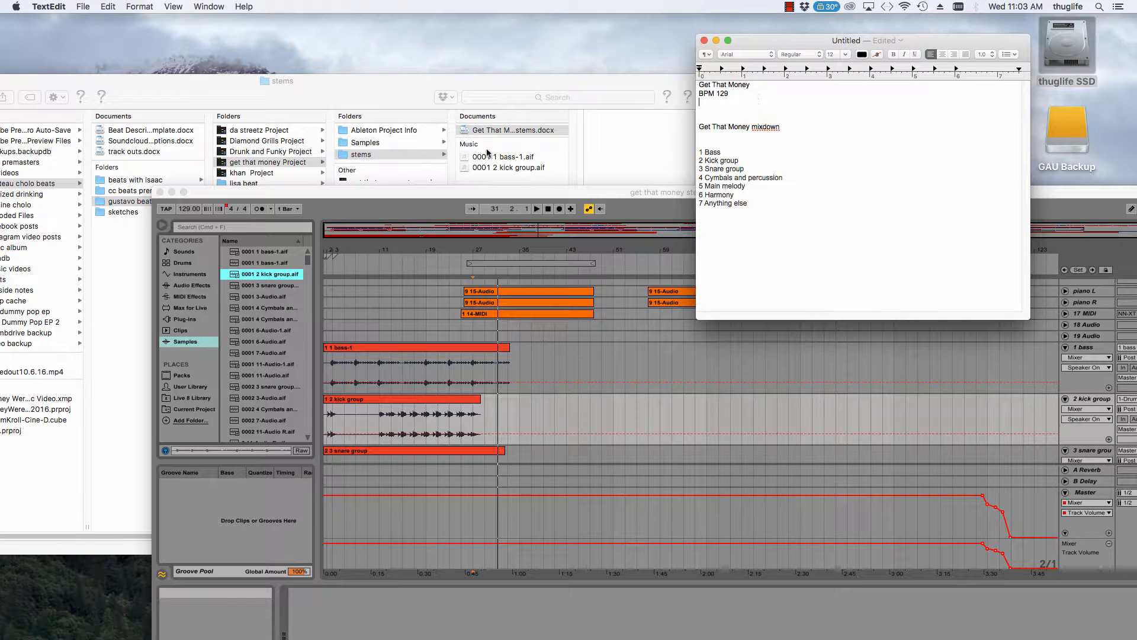
- Switch to Ableton Live and play the opening bars of the arrangement from the beginning
{"action": "left_click", "coordinate": [388, 230]}
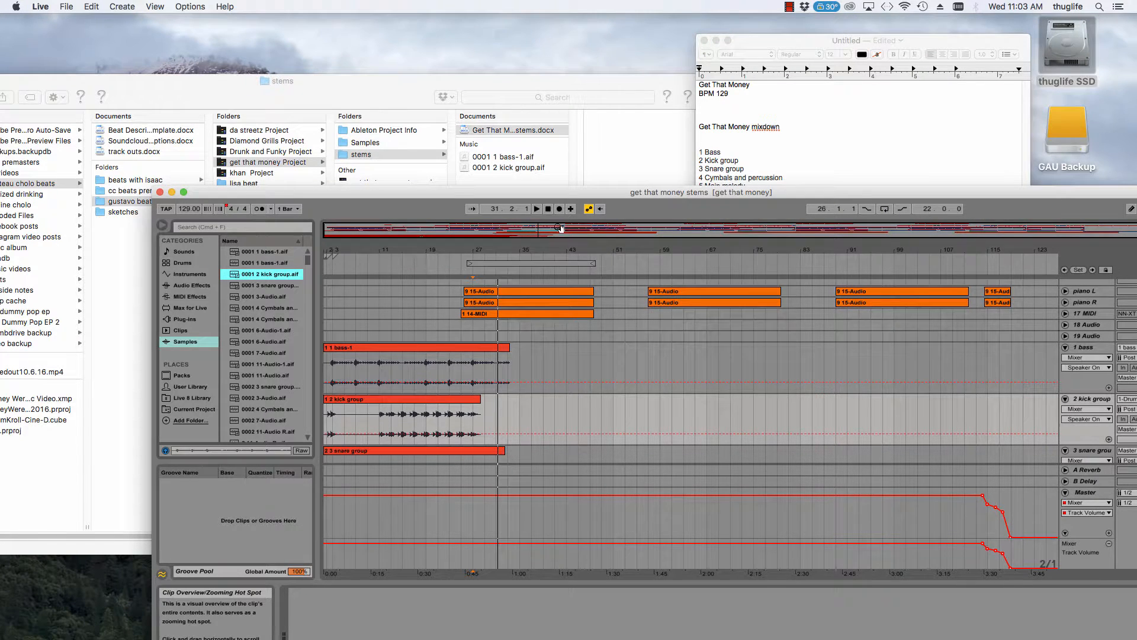
{"action": "left_click_drag", "start_coordinate": [563, 231], "coordinate": [400, 270]}
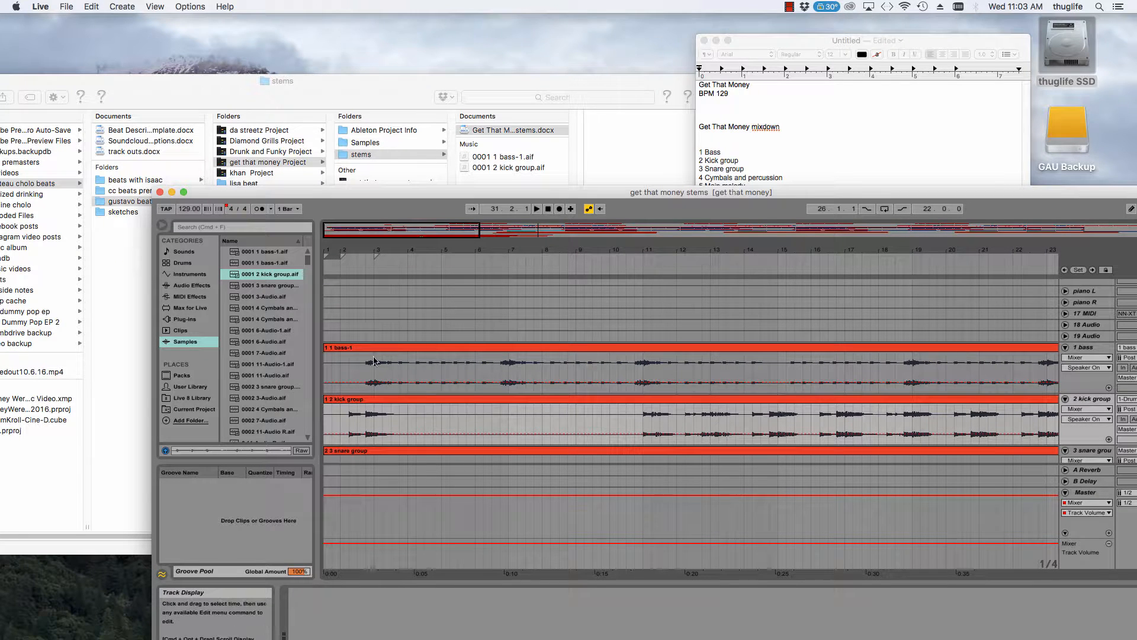
{"action": "left_click", "coordinate": [548, 209]}
{"action": "left_click", "coordinate": [536, 210]}
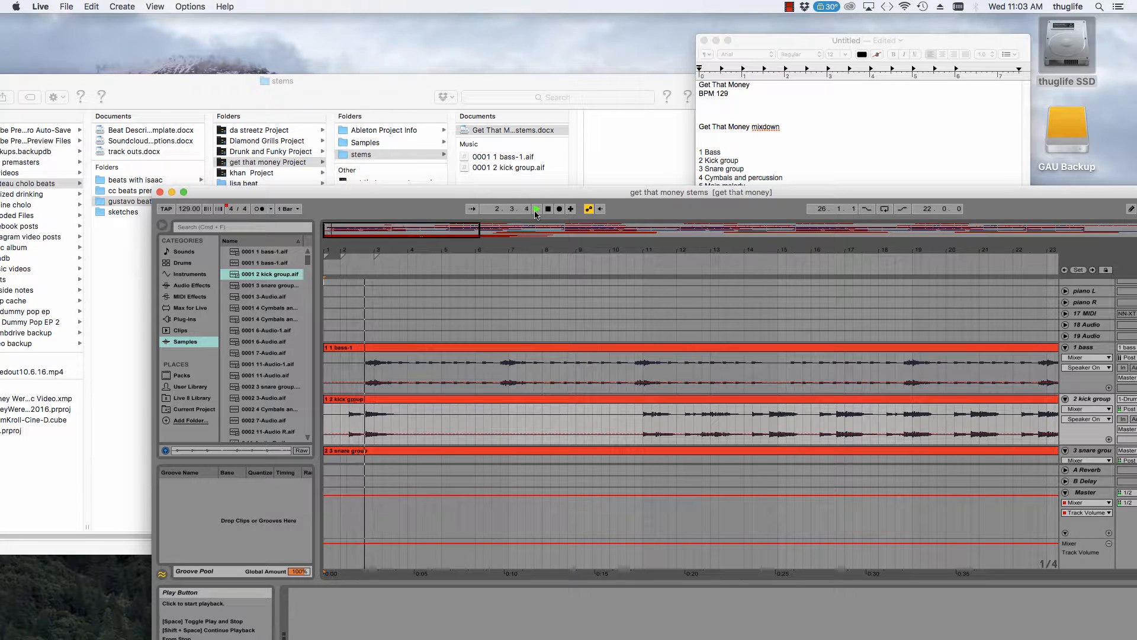
{"action": "double_click", "coordinate": [547, 208]}
{"action": "left_click", "coordinate": [536, 210]}
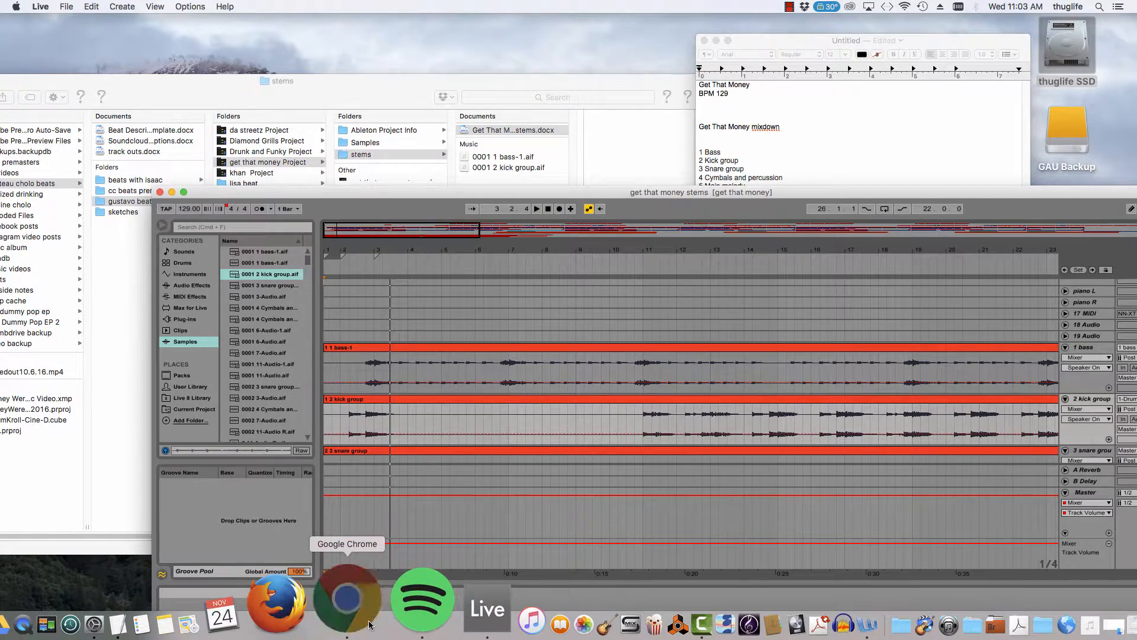
- Switch to Google Chrome and run a web search for "anacrusis" in a new tab
{"action": "left_click", "coordinate": [347, 610]}
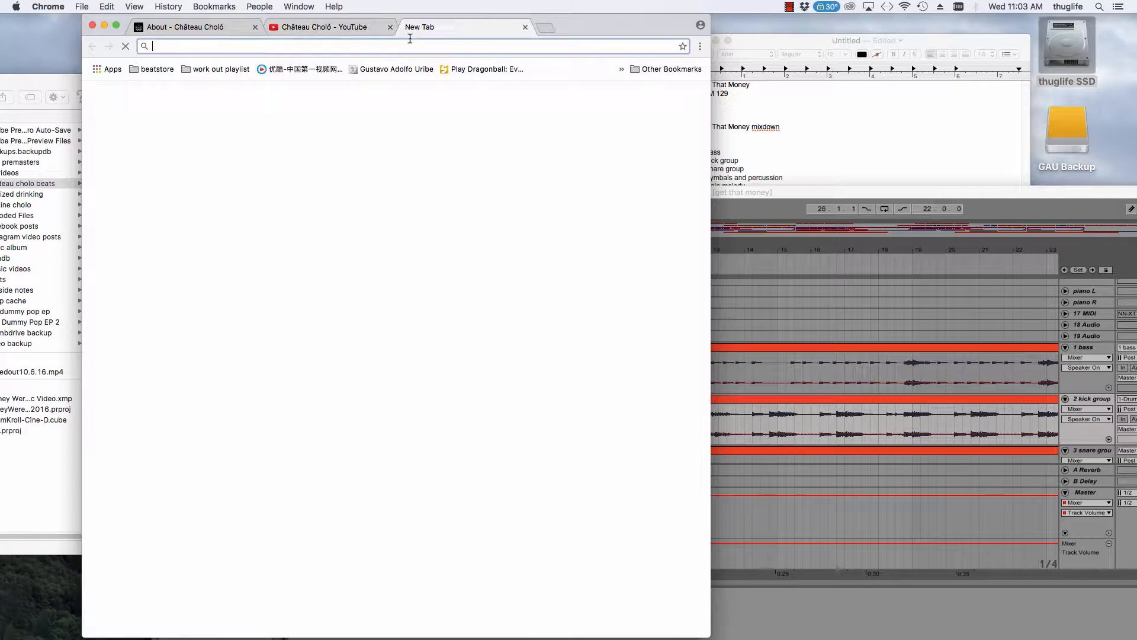
{"action": "left_click", "coordinate": [412, 28]}
{"action": "left_click", "coordinate": [319, 255]}
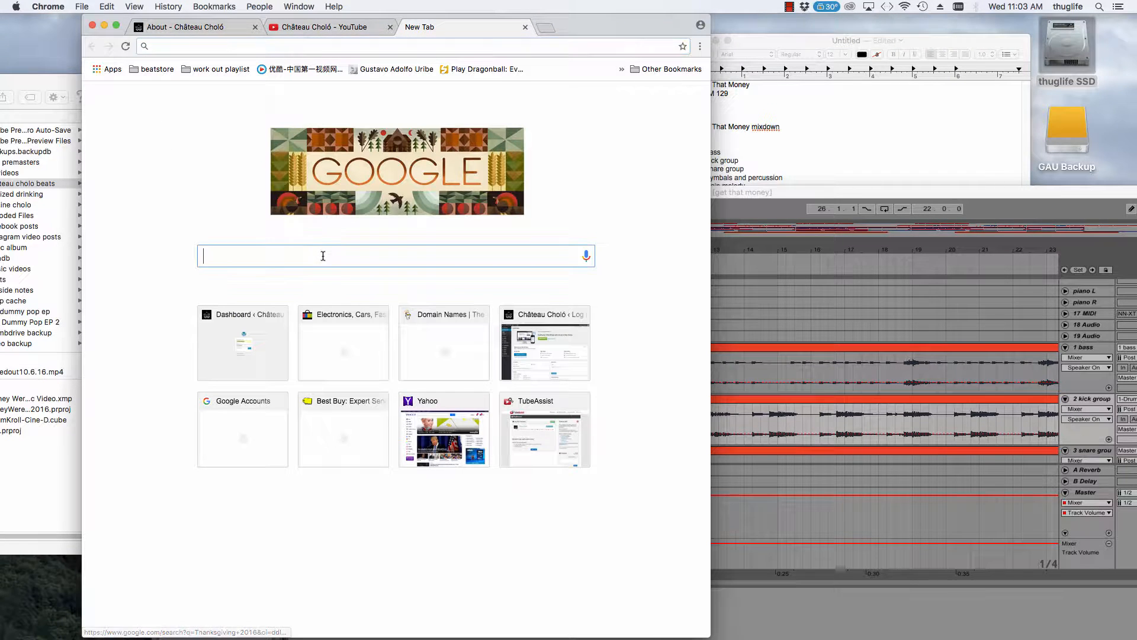
{"action": "type", "text": "anacrusis"}
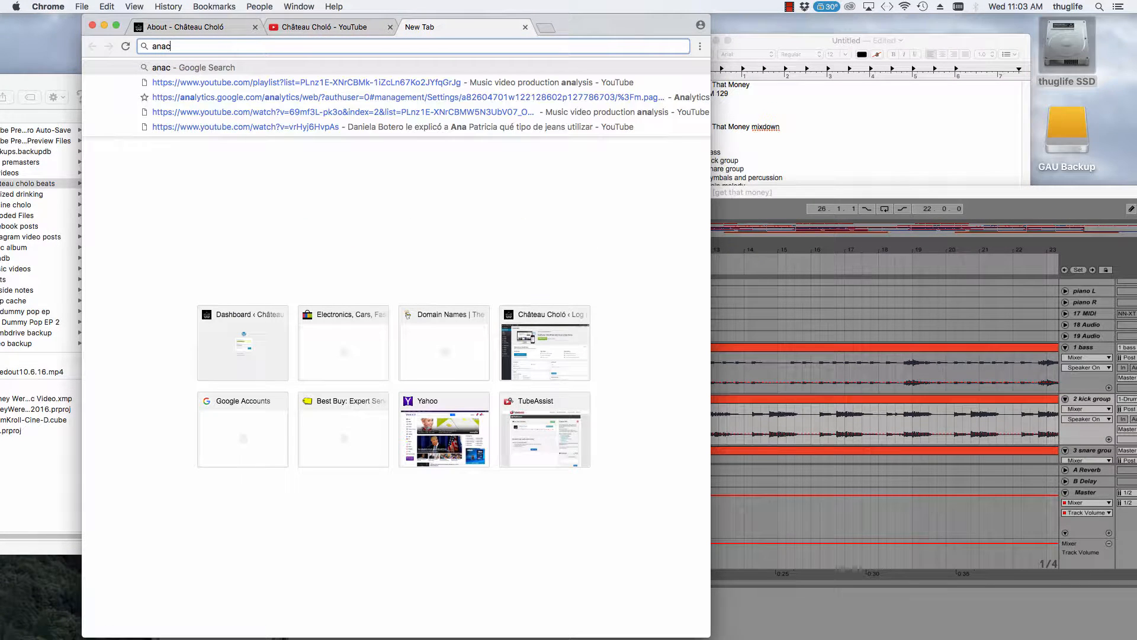
{"action": "key", "text": "Return"}
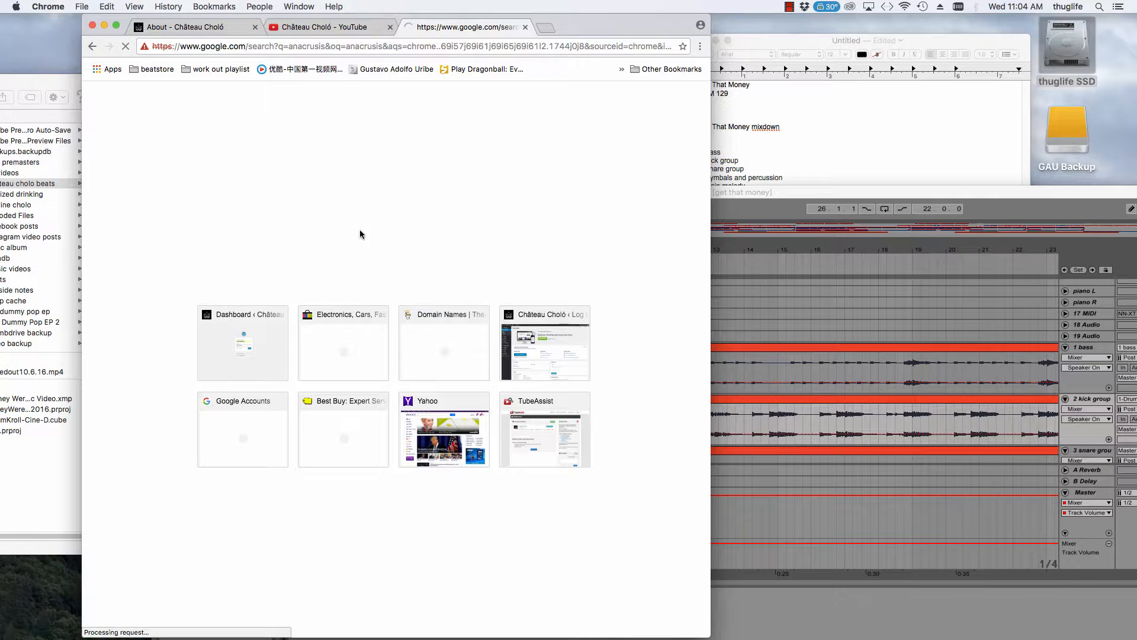
- Retry the web search for "anacrusis" from the address bar, and minimize the Chrome window
{"action": "left_click", "coordinate": [271, 46]}
{"action": "key", "text": "BackSpace"}
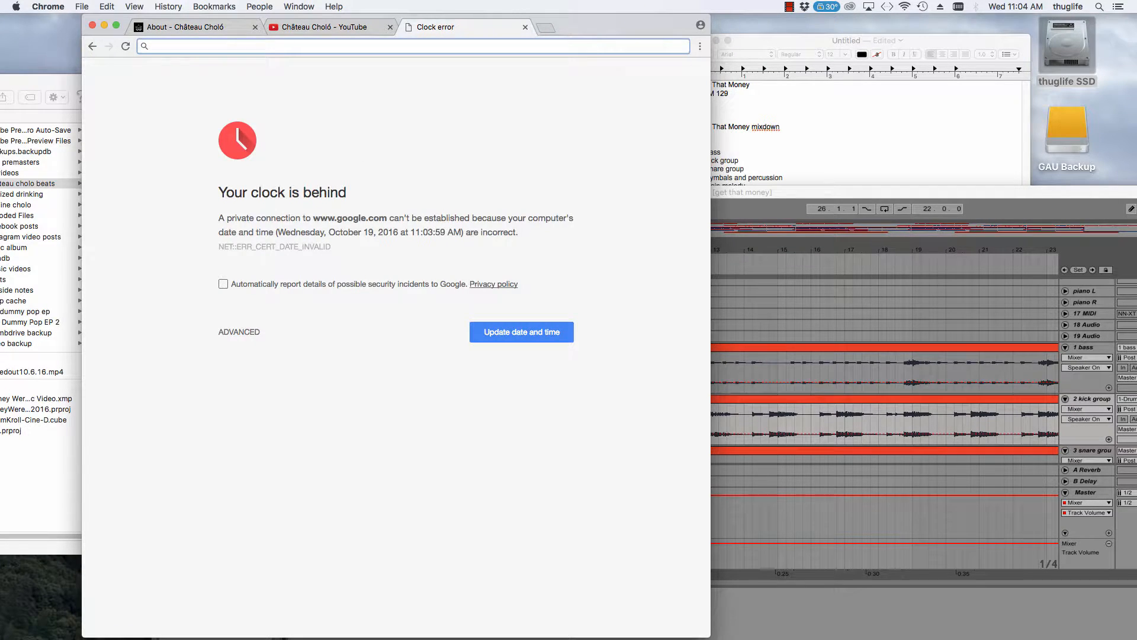
{"action": "type", "text": "anacrusis"}
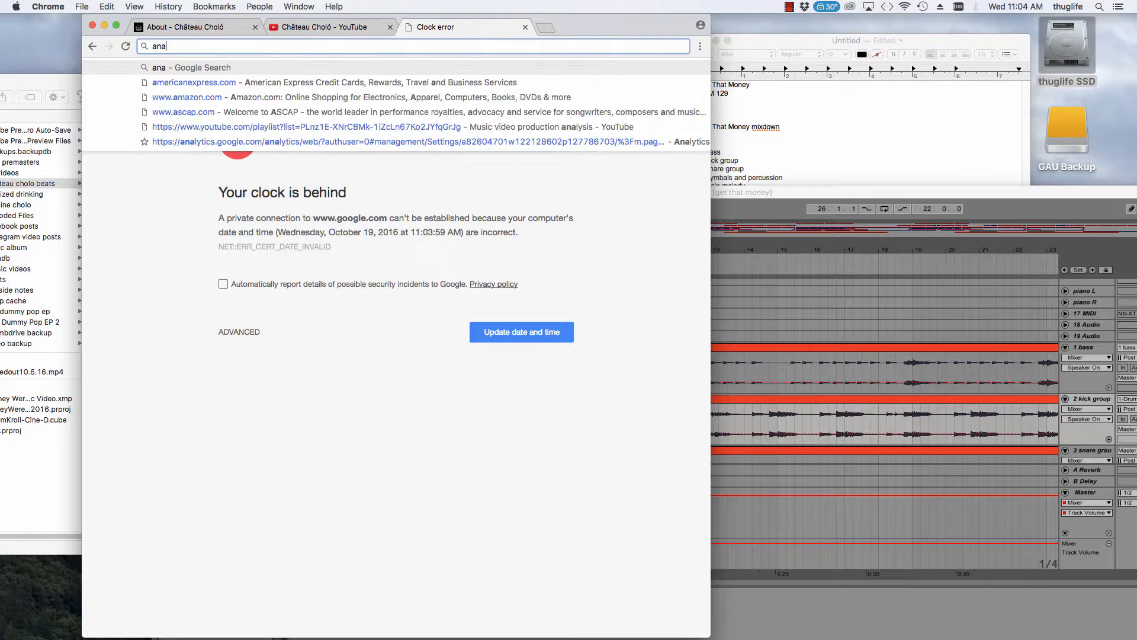
{"action": "key", "text": "Return"}
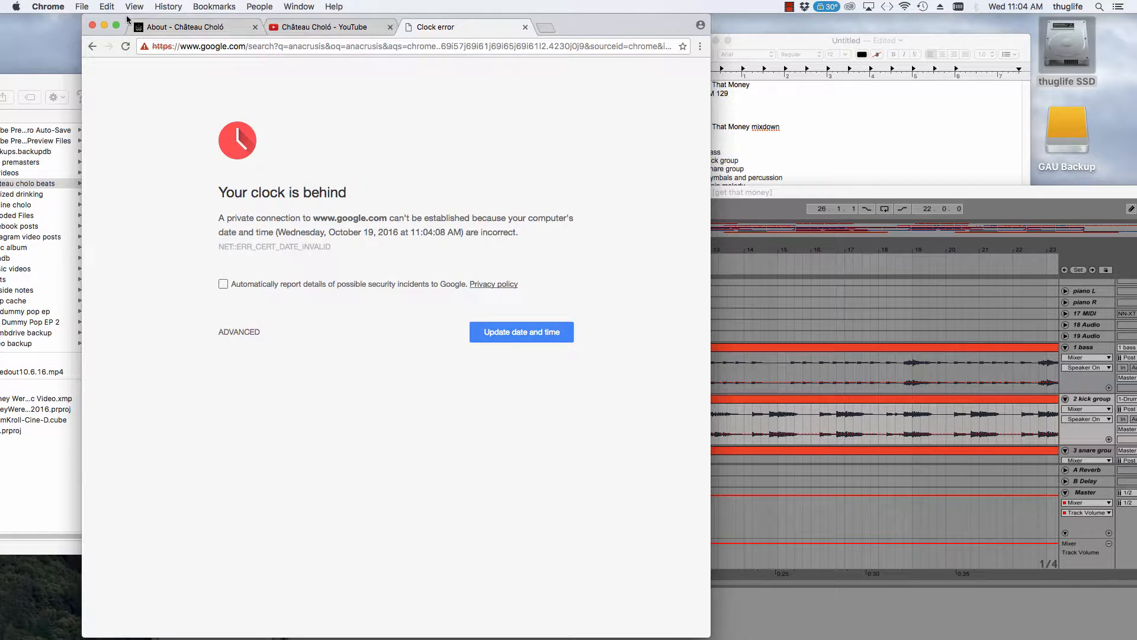
{"action": "left_click", "coordinate": [106, 22]}
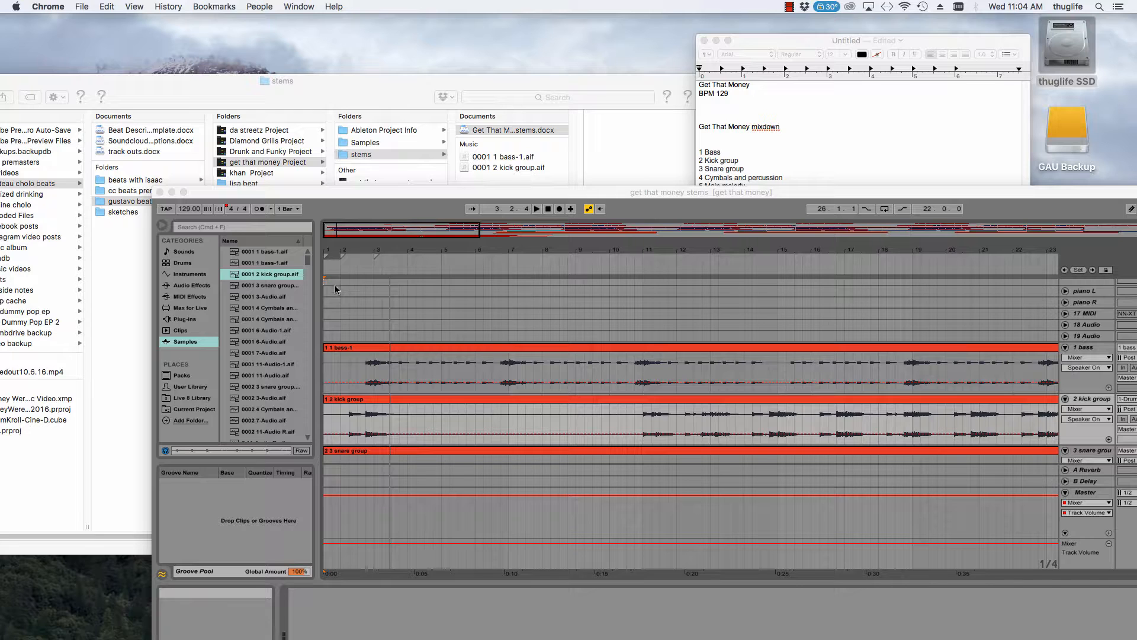
- Play the opening bars of the Ableton Live arrangement from the start, repeating them, and examine where the first bass and kick notes fall
{"action": "left_click", "coordinate": [521, 214]}
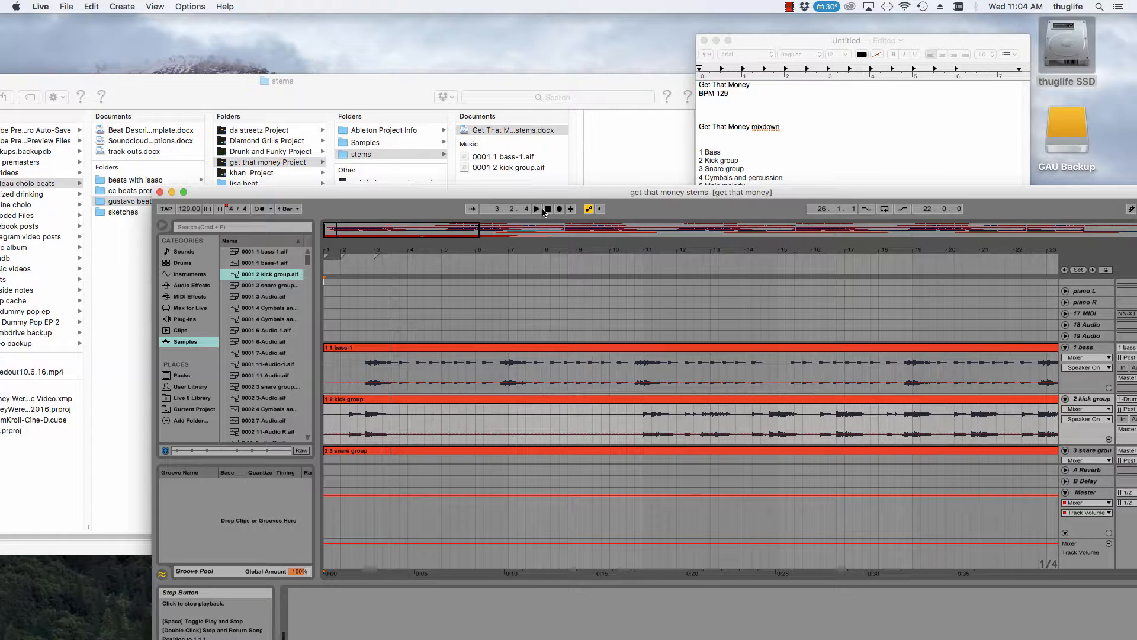
{"action": "key", "text": "space"}
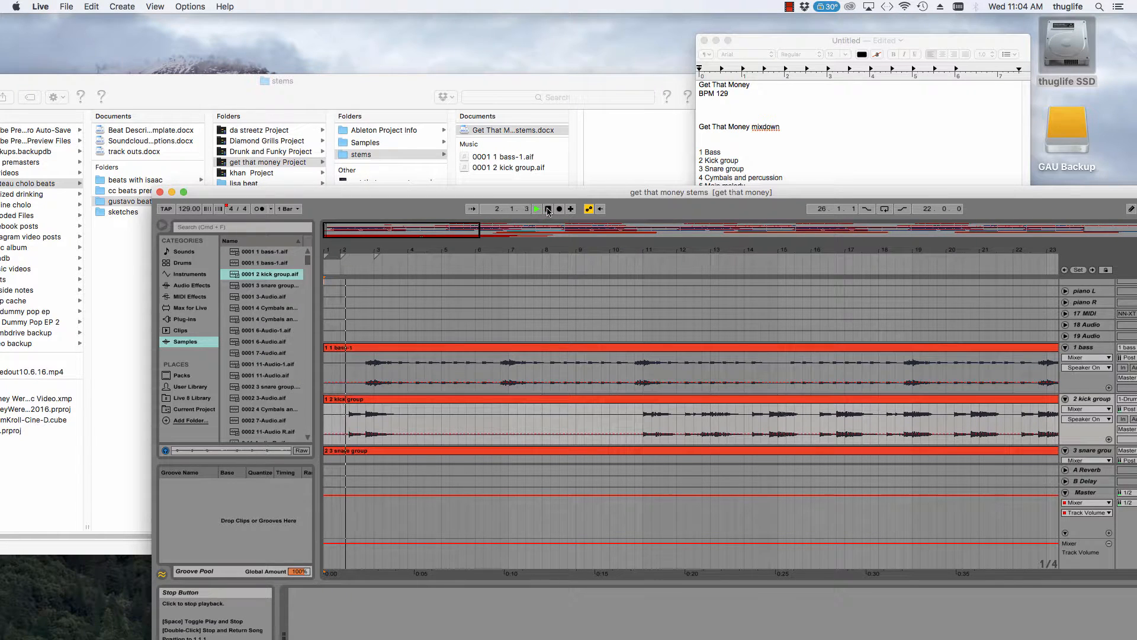
{"action": "left_click", "coordinate": [548, 211]}
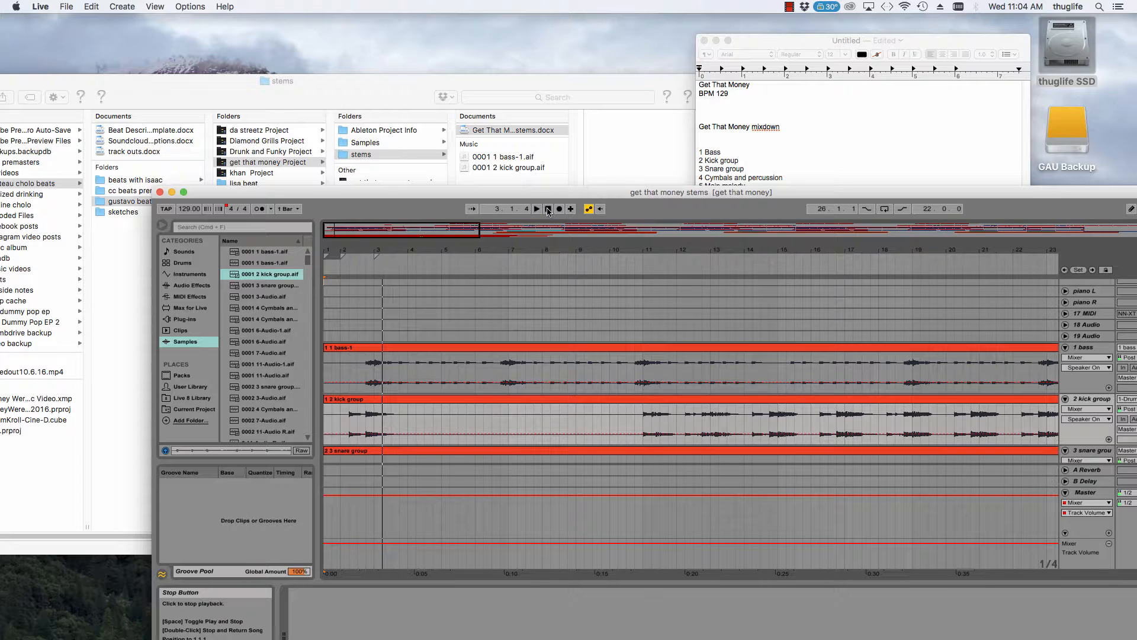
{"action": "left_click", "coordinate": [548, 210]}
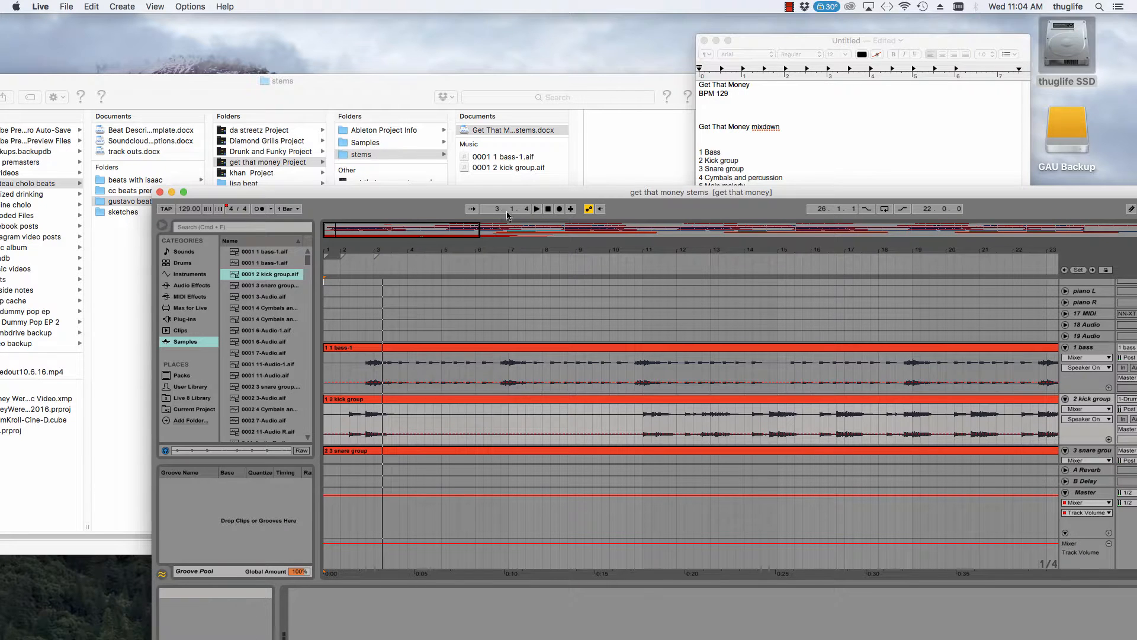
{"action": "left_click", "coordinate": [537, 211]}
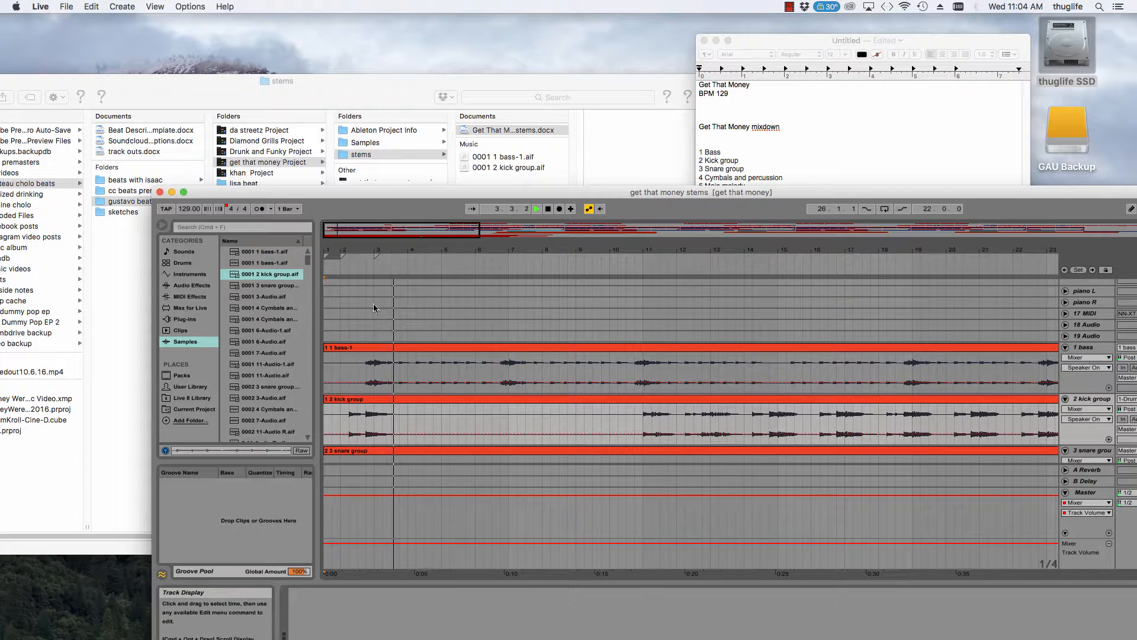
{"action": "key", "text": "space"}
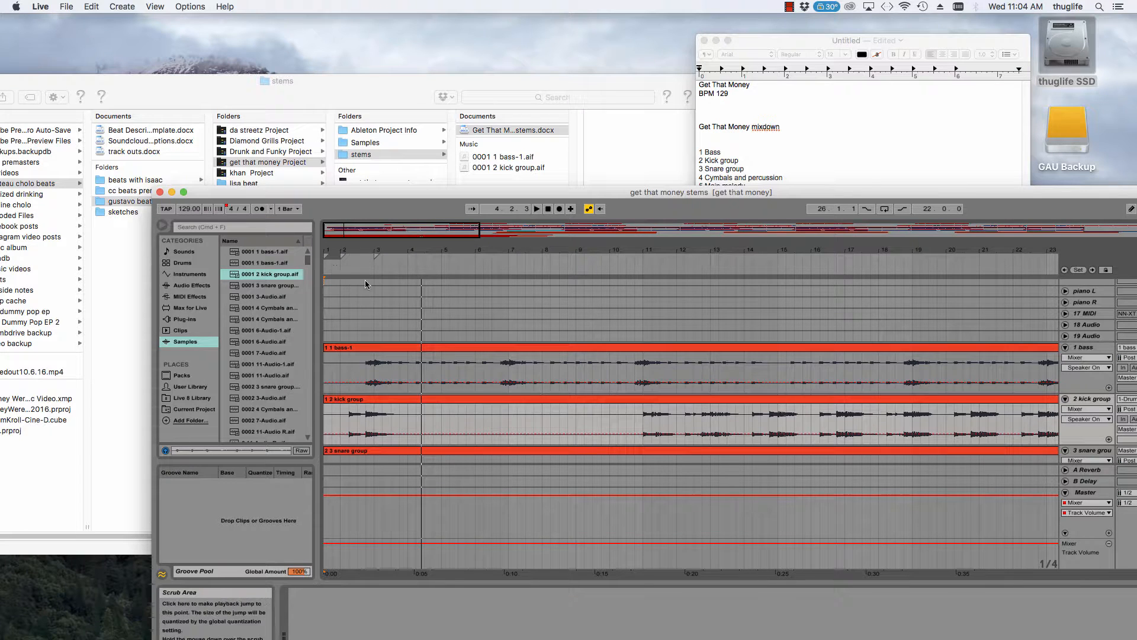
{"action": "left_click_drag", "start_coordinate": [681, 230], "coordinate": [681, 186]}
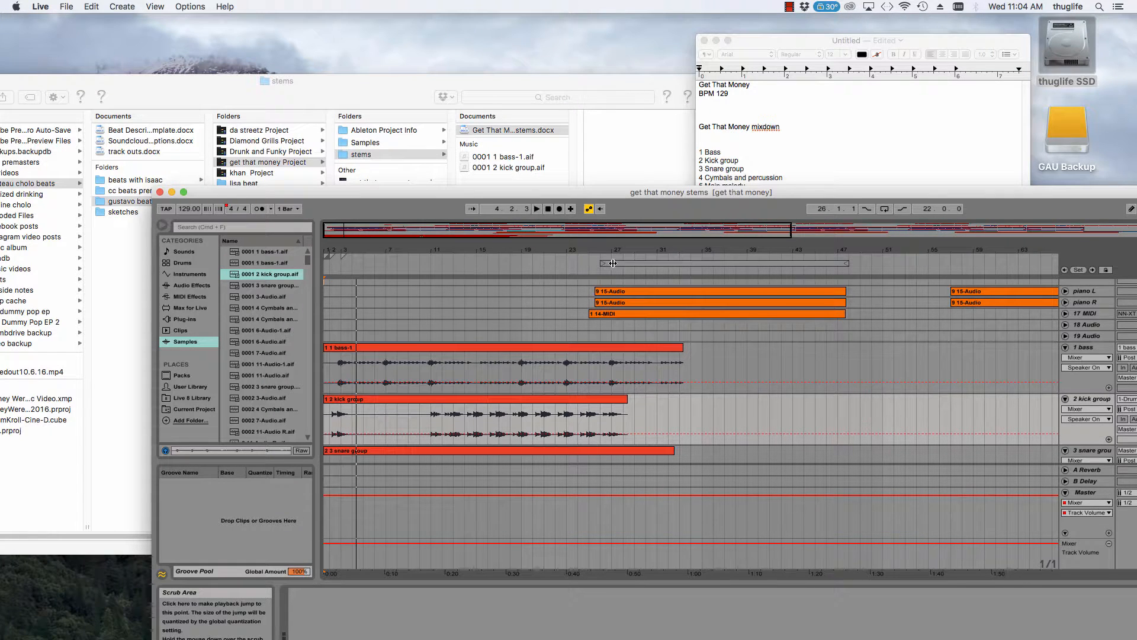
{"action": "left_click_drag", "start_coordinate": [455, 231], "coordinate": [368, 239]}
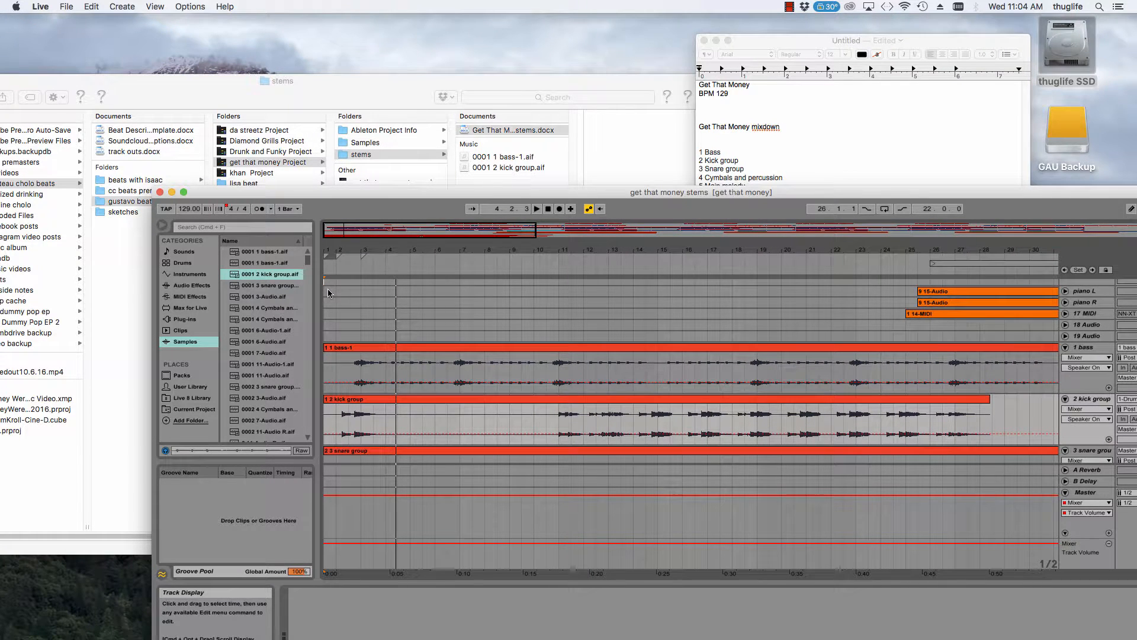
- Add the line "pick up with one bar" below "BPM 129" in the TextEdit note
{"action": "left_click", "coordinate": [875, 121]}
{"action": "type", "text": "pick"}
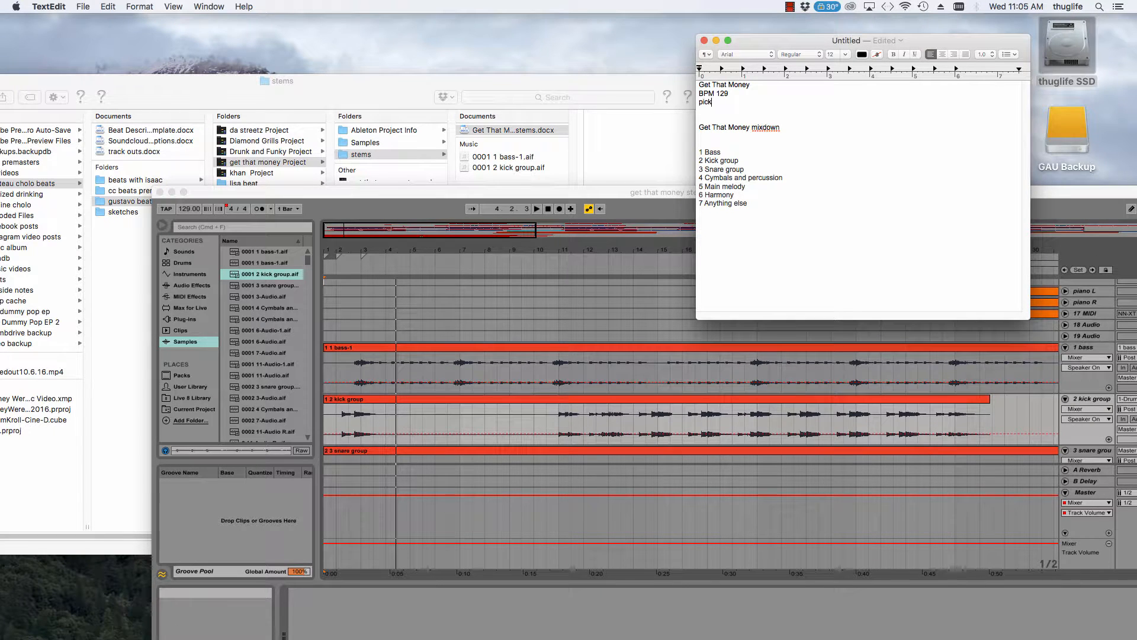
{"action": "type", "text": " up with one bar"}
- Return to Ableton Live, replay the opening bars to check the pickup length, and reset playback to the start
{"action": "left_click", "coordinate": [379, 290]}
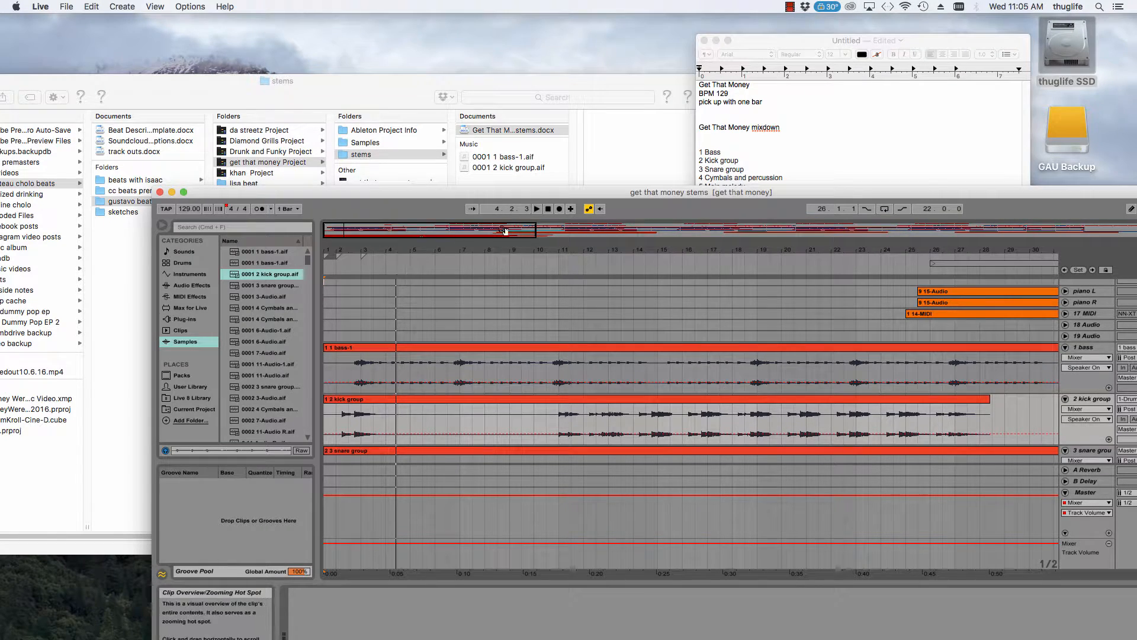
{"action": "key", "text": "space"}
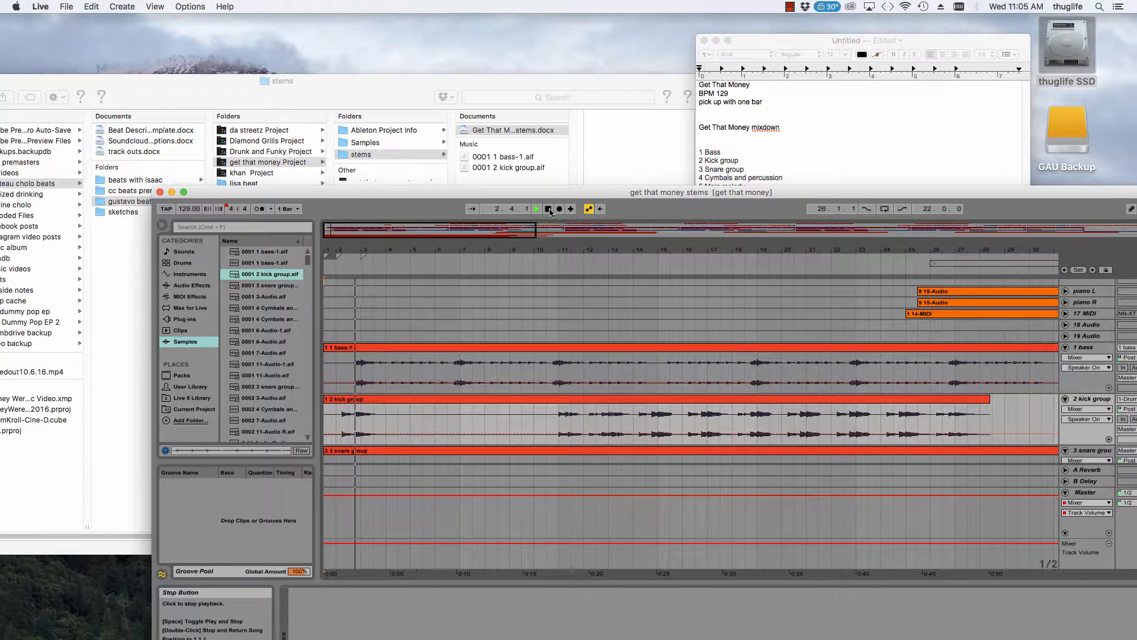
{"action": "left_click", "coordinate": [546, 210]}
{"action": "left_click", "coordinate": [539, 210]}
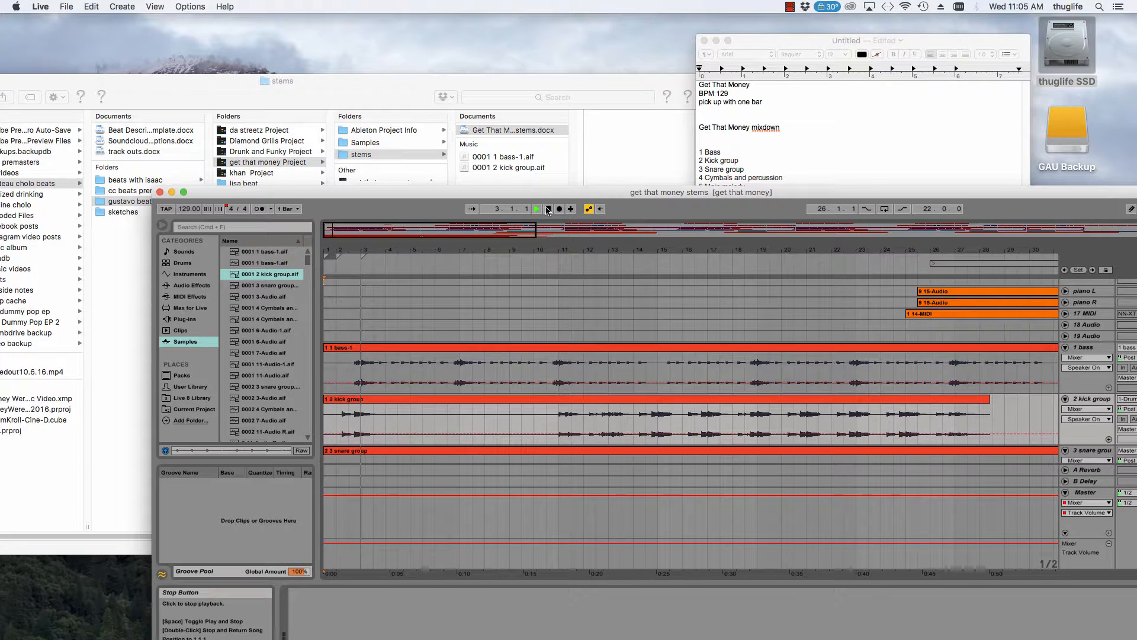
{"action": "left_click", "coordinate": [548, 209]}
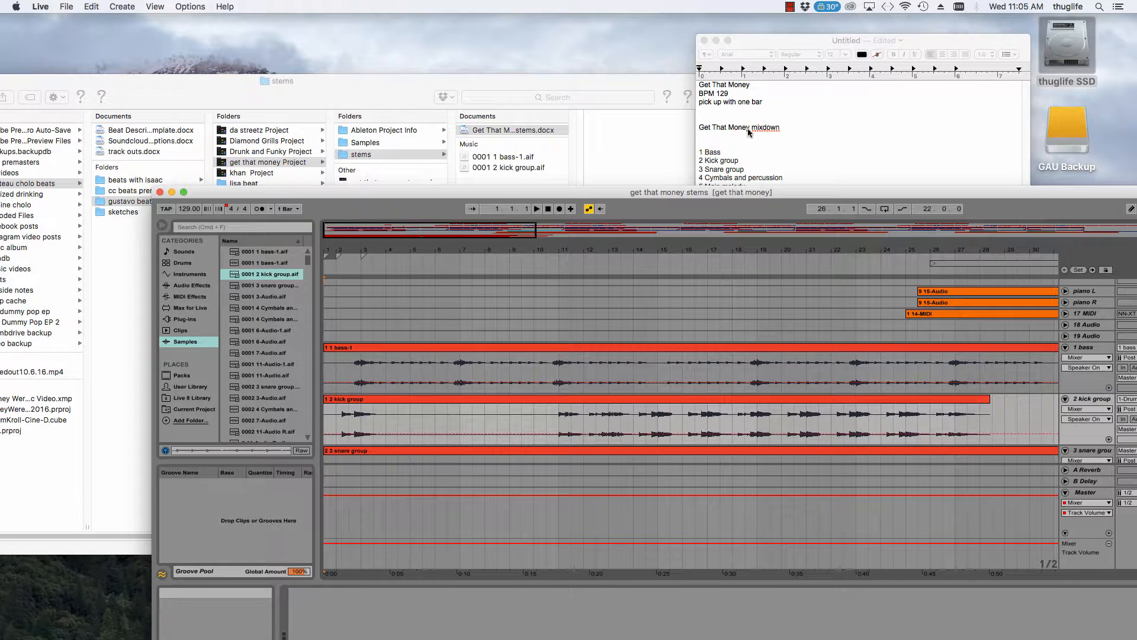
- Extend the pickup line in the TextEdit note with "(1.5 bar pick up) for beat to start"
{"action": "left_click", "coordinate": [776, 102]}
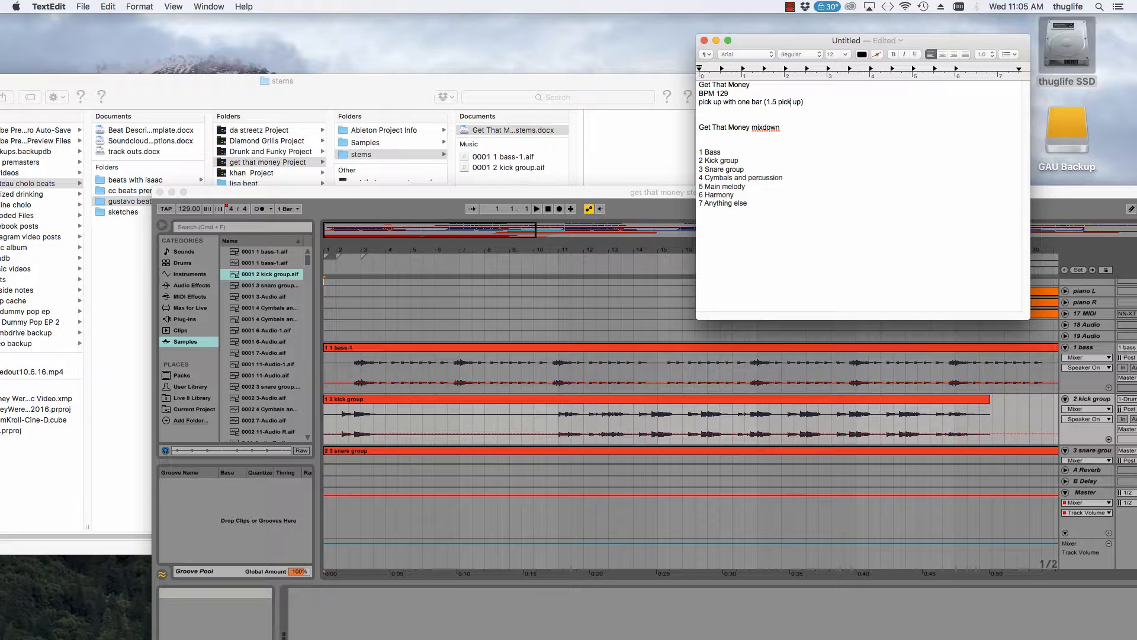
{"action": "type", "text": "bar"}
- Copy the BPM and pickup lines from TextEdit into the Word document below "Get That Money mixdown", and save it
{"action": "left_click_drag", "start_coordinate": [866, 102], "coordinate": [708, 94]}
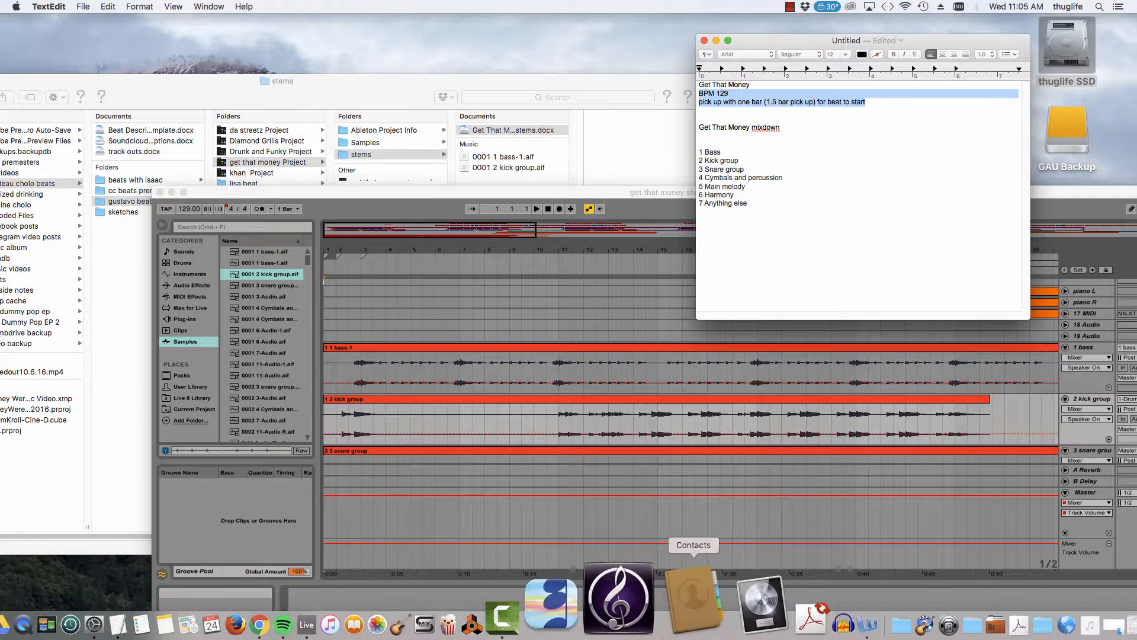
{"action": "left_click", "coordinate": [739, 595]}
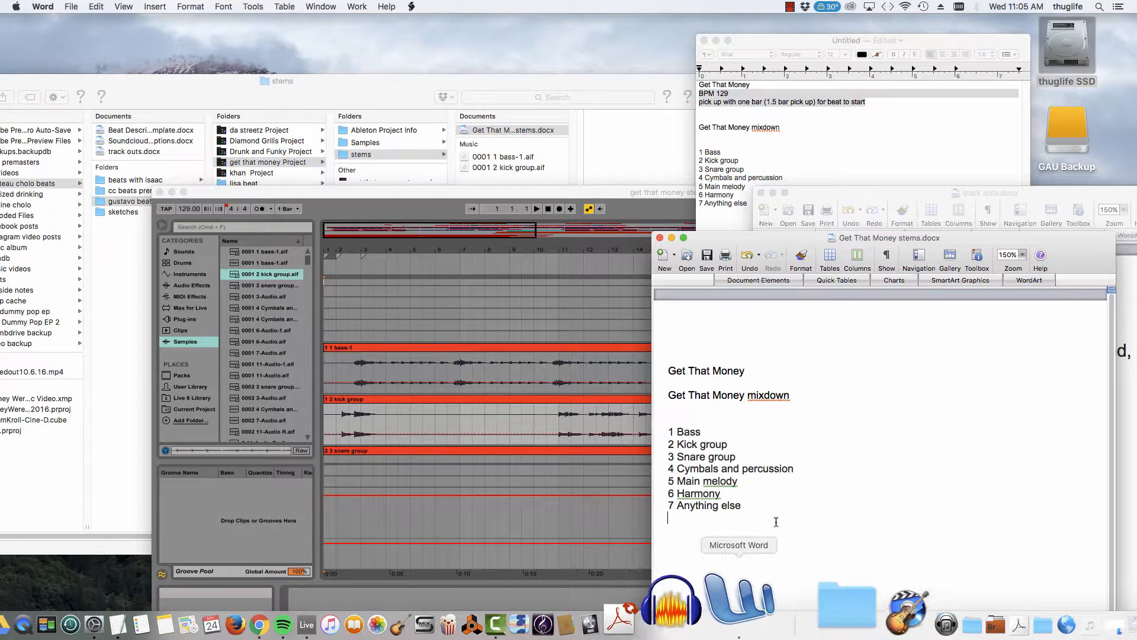
{"action": "left_click", "coordinate": [691, 409]}
{"action": "type", "text": "BPM 129 pick up with one bar (1.5 bar pick up) for beat to start"}
{"action": "left_click", "coordinate": [707, 265]}
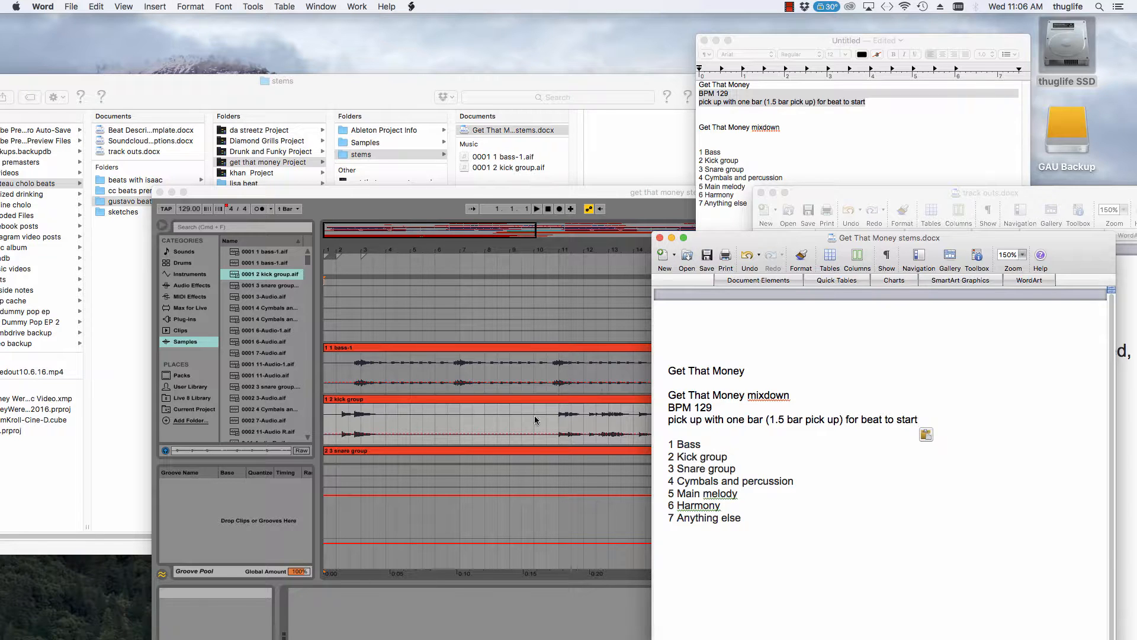
- Switch to Chrome, look through the playlists on the Château Choló YouTube channel, and minimize the browser
{"action": "left_click", "coordinate": [370, 616]}
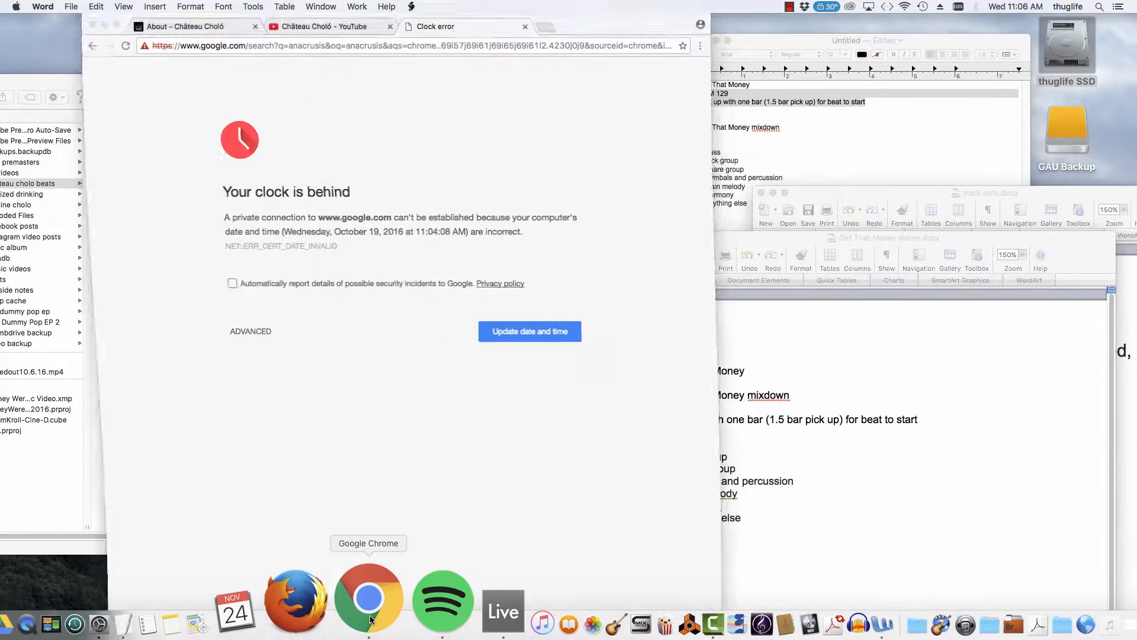
{"action": "left_click", "coordinate": [324, 27]}
{"action": "scroll", "coordinate": [367, 438], "scroll_direction": "down", "scroll_amount": 2}
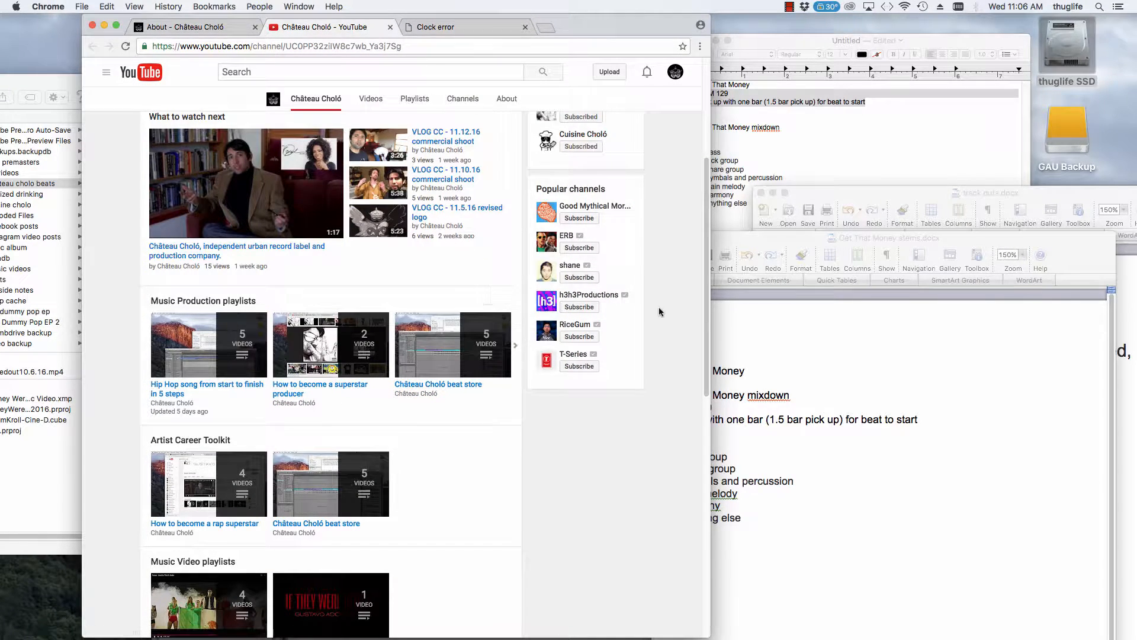
{"action": "left_click", "coordinate": [105, 26]}
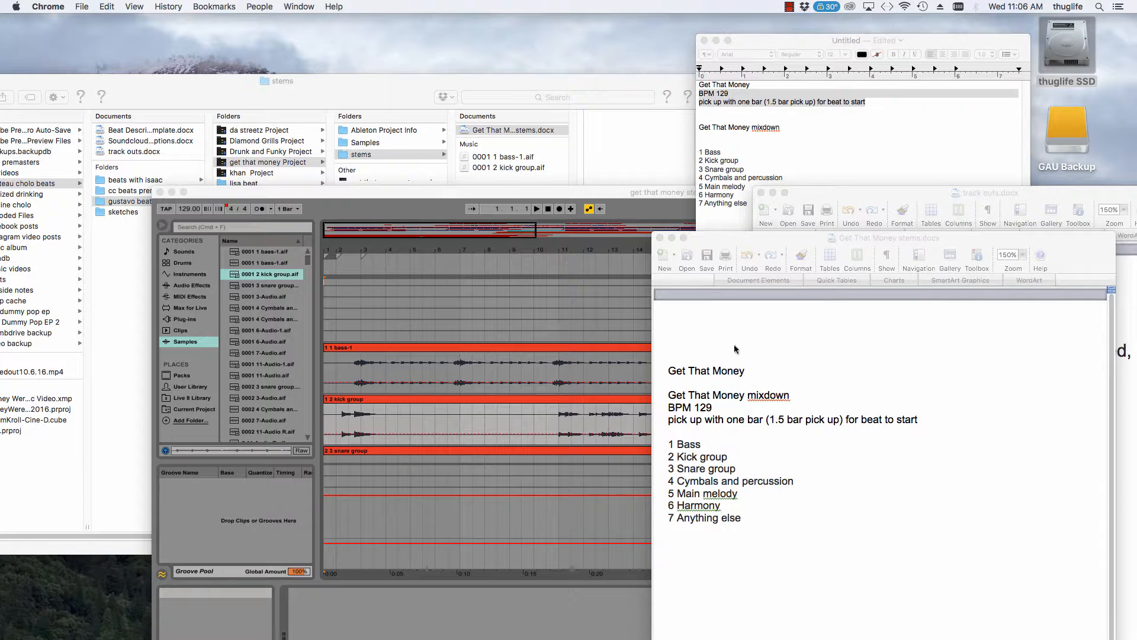
- Review the delivery details in the Word document, and bring the Finder stems folder to the front
{"action": "left_click", "coordinate": [850, 358]}
{"action": "left_click", "coordinate": [768, 434]}
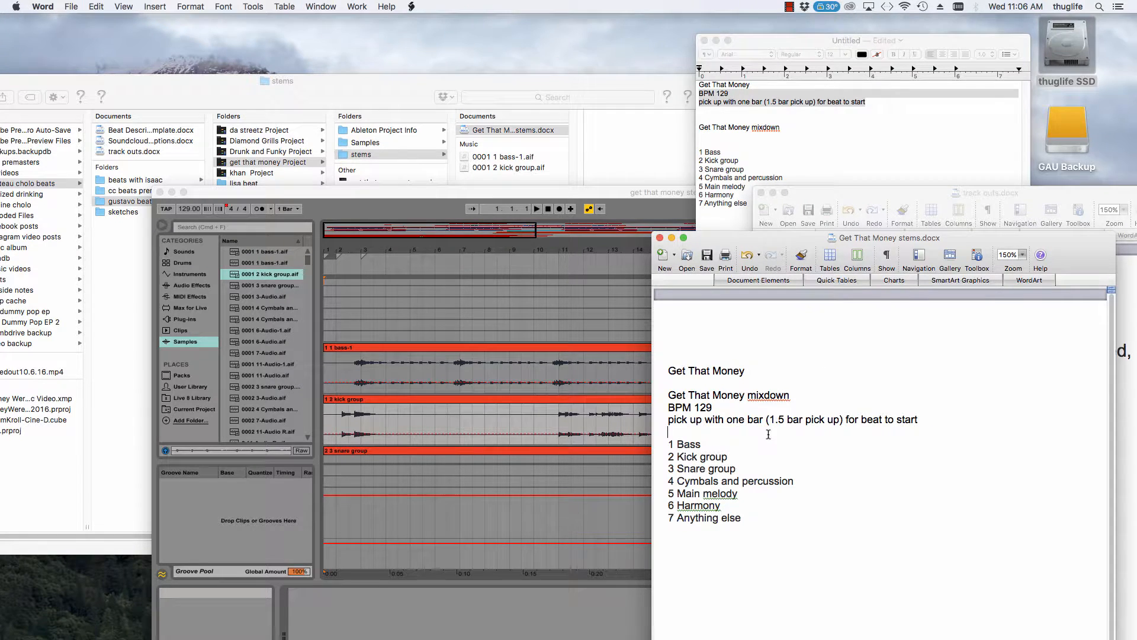
{"action": "left_click", "coordinate": [525, 83]}
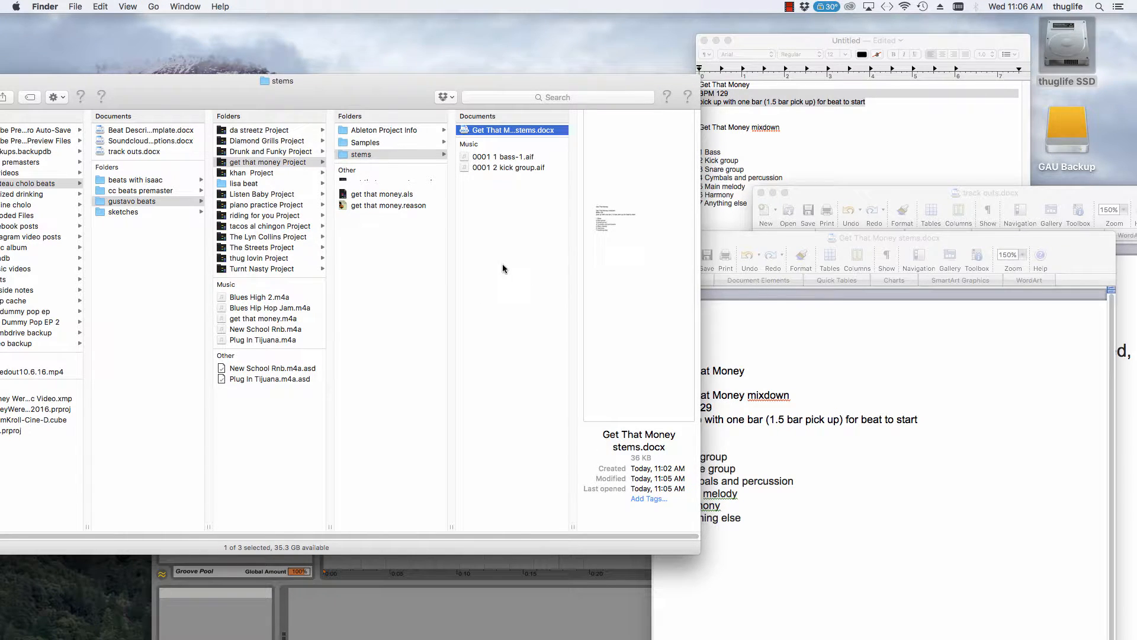
- Switch to Ableton Live, review the numbered stem tracks, and move its window so the track controls are visible
{"action": "left_click", "coordinate": [532, 619]}
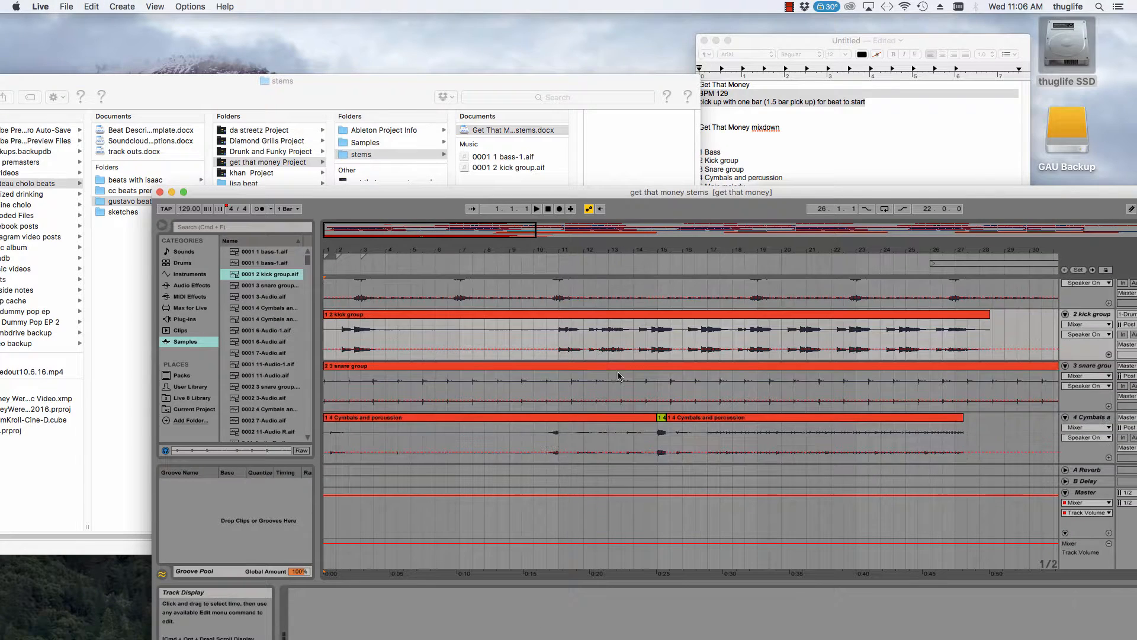
{"action": "left_click_drag", "start_coordinate": [639, 192], "coordinate": [590, 20]}
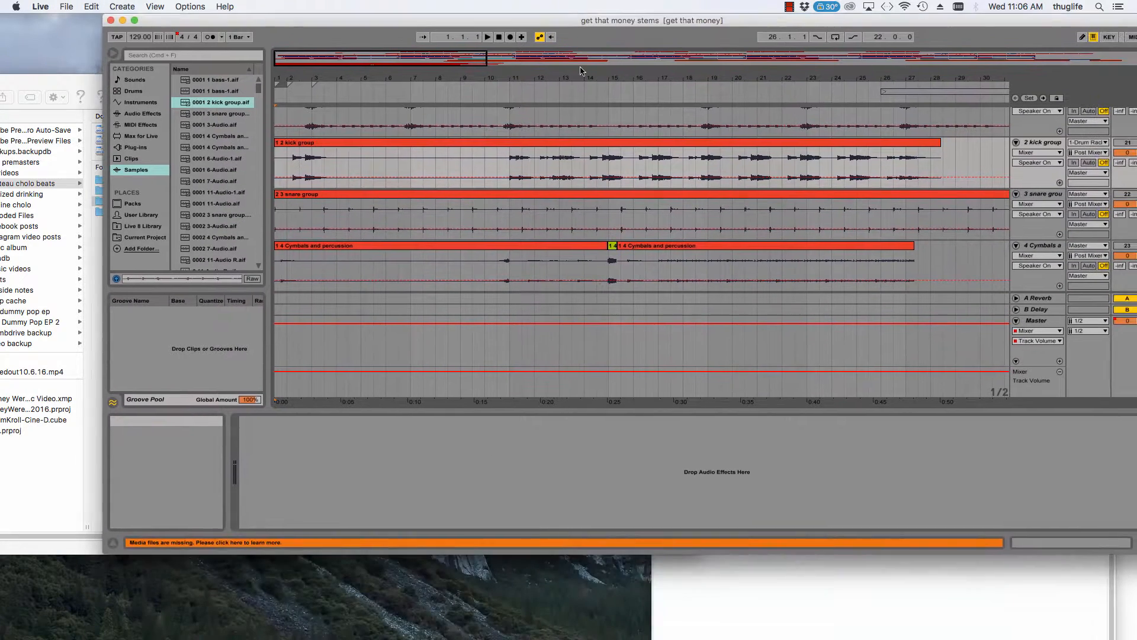
{"action": "scroll", "coordinate": [616, 243], "scroll_direction": "up", "scroll_amount": 10}
{"action": "scroll", "coordinate": [592, 267], "scroll_direction": "down", "scroll_amount": 9}
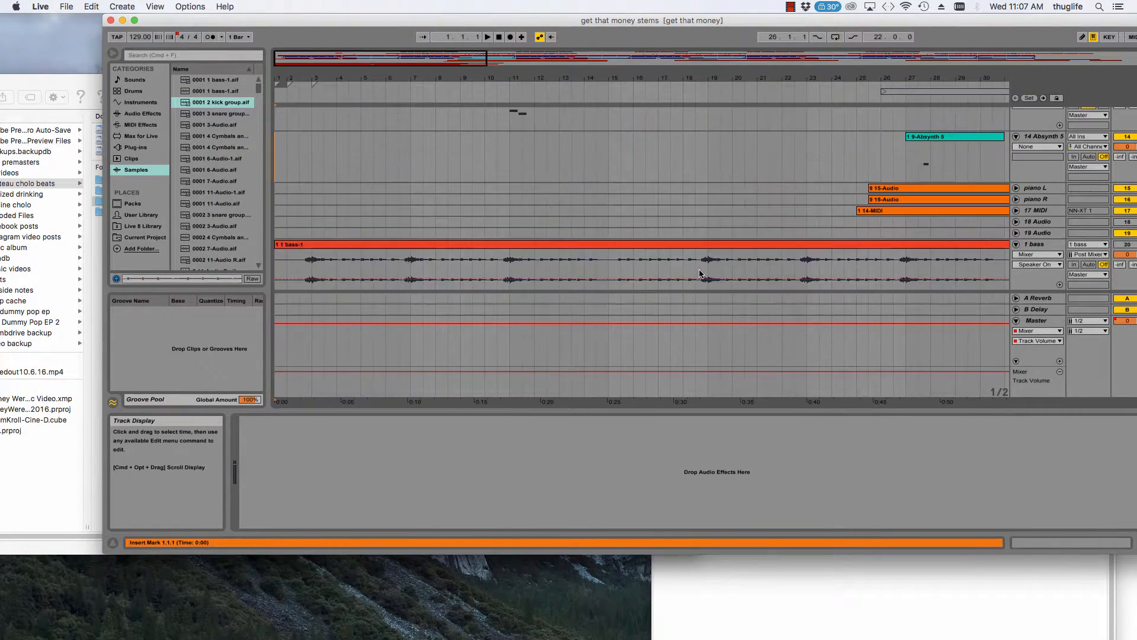
{"action": "scroll", "coordinate": [558, 285], "scroll_direction": "down", "scroll_amount": 1}
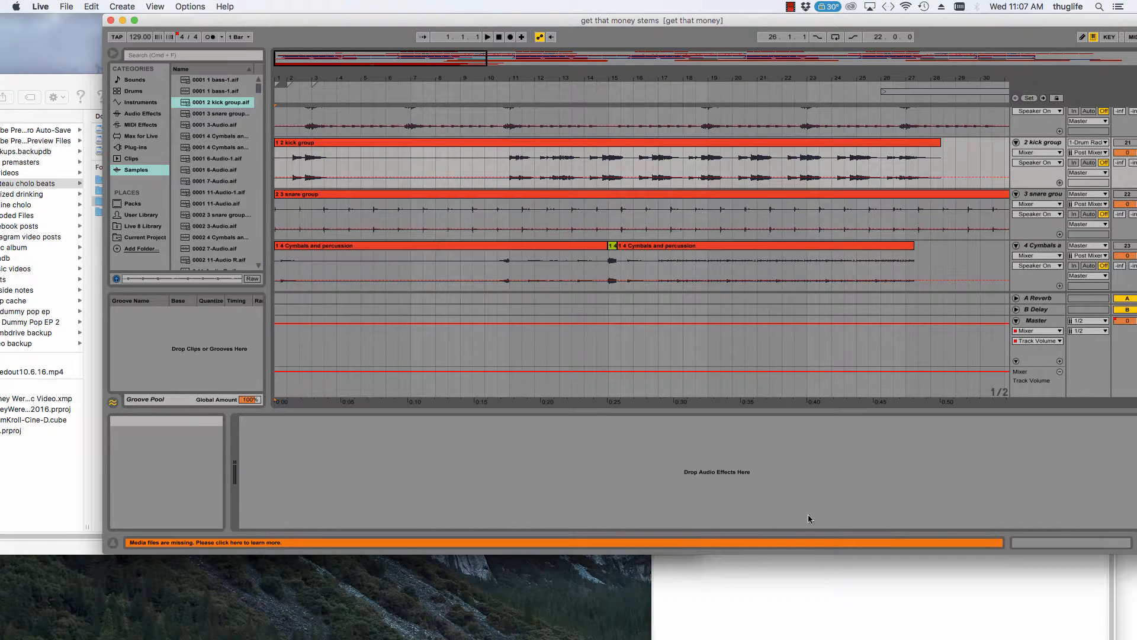
{"action": "left_click_drag", "start_coordinate": [746, 19], "coordinate": [533, 55]}
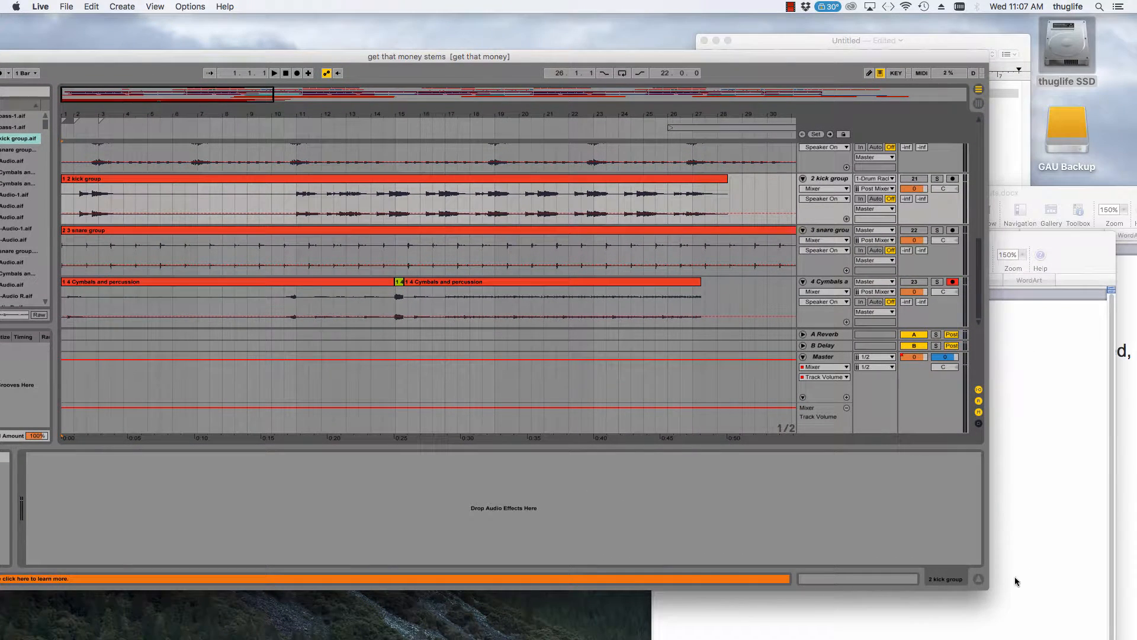
- Enlarge and reposition the Live window, and create a new Live Set
{"action": "left_click_drag", "start_coordinate": [986, 589], "coordinate": [1102, 636]}
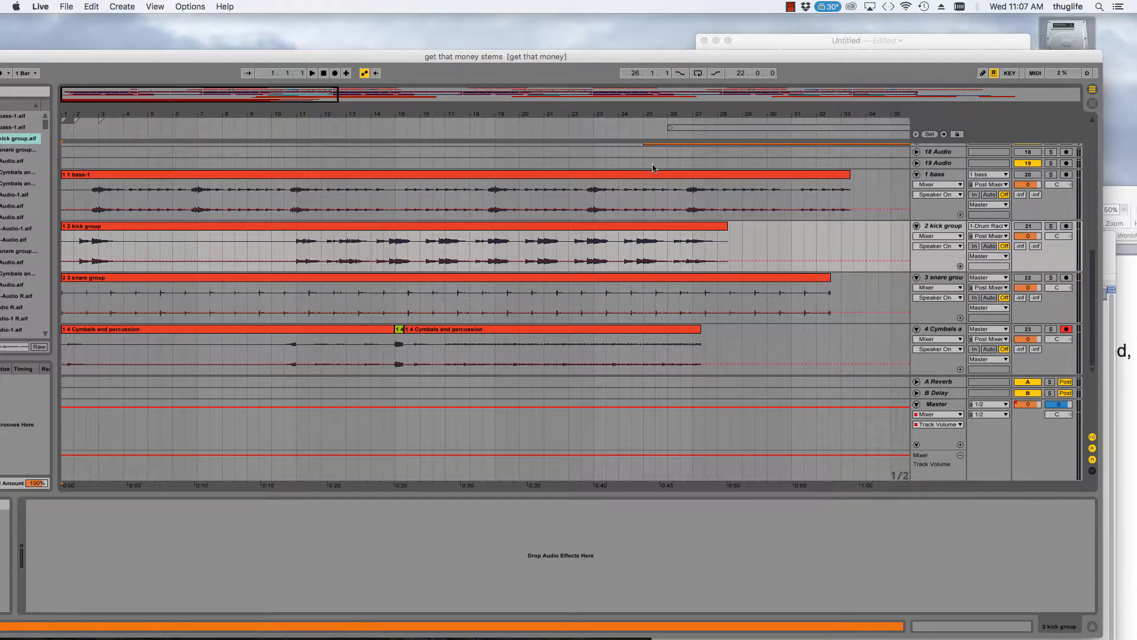
{"action": "scroll", "coordinate": [652, 168], "scroll_direction": "up", "scroll_amount": 8}
{"action": "left_click_drag", "start_coordinate": [419, 59], "coordinate": [562, 32]}
{"action": "left_click", "coordinate": [66, 6]}
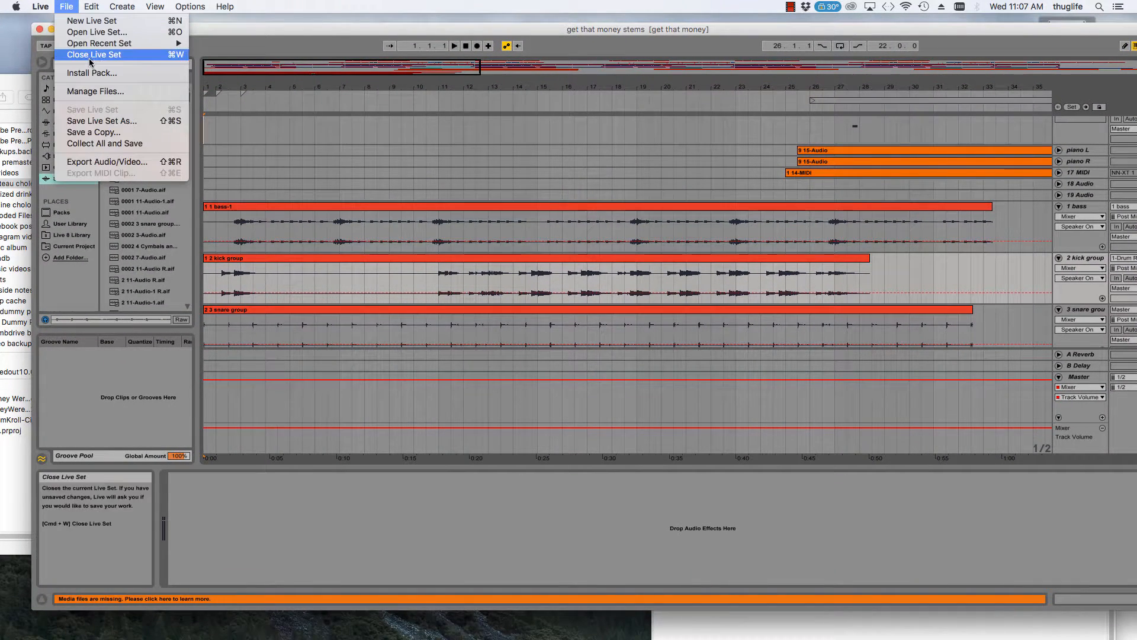
{"action": "mouse_move", "coordinate": [93, 42]}
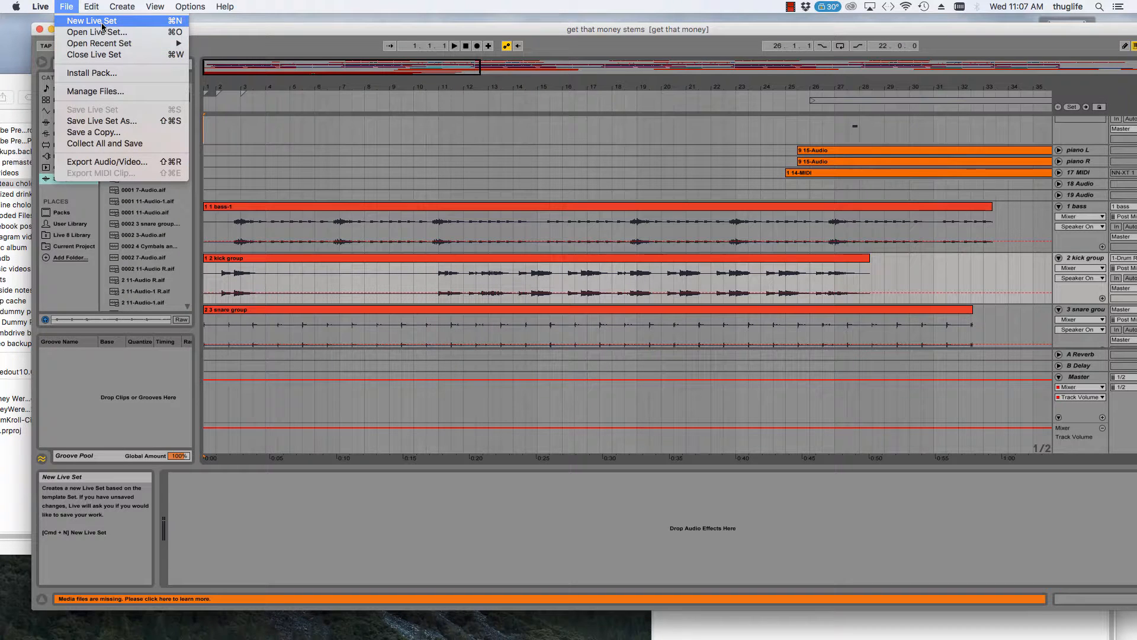
{"action": "left_click", "coordinate": [91, 21]}
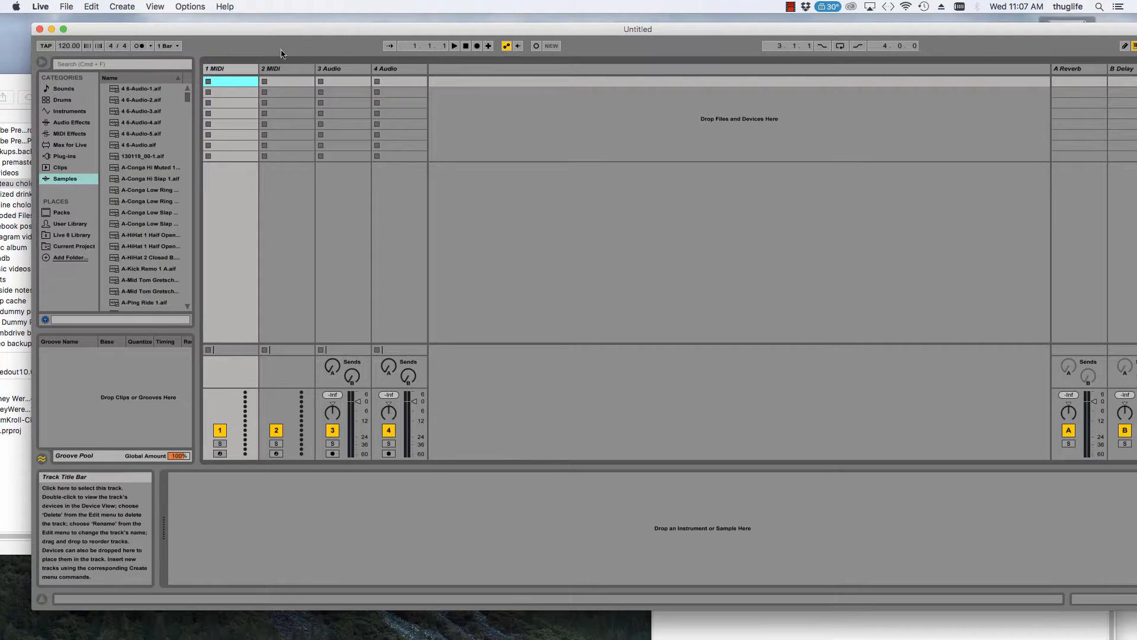
- Show the new set in Arrangement View and place its window beside the Finder stems folder
{"action": "left_click_drag", "start_coordinate": [278, 29], "coordinate": [211, 60]}
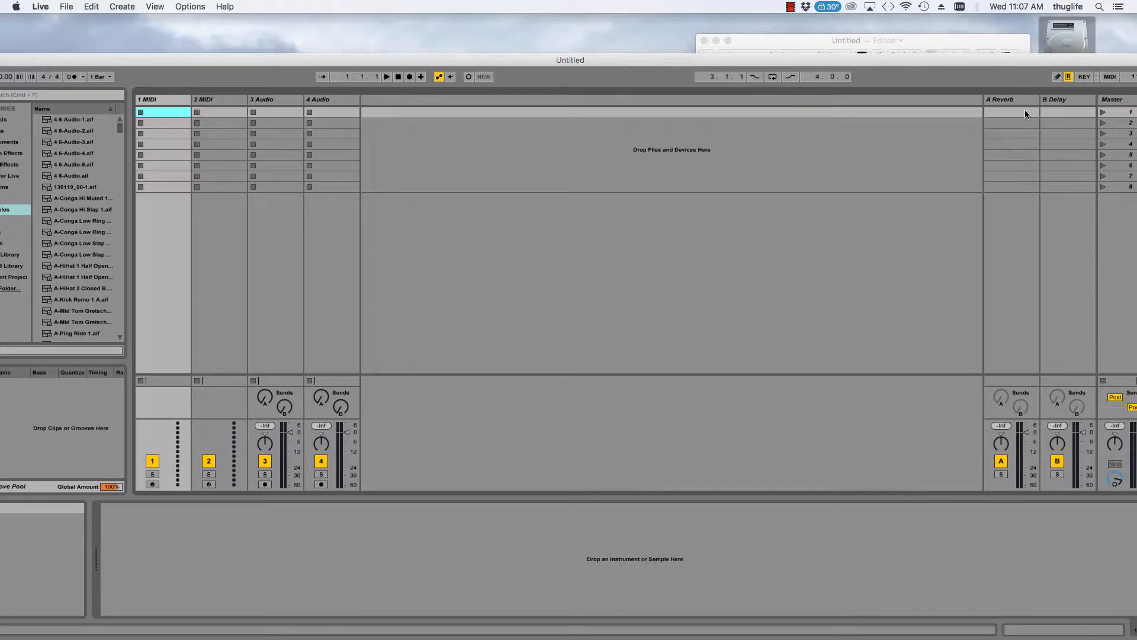
{"action": "left_click_drag", "start_coordinate": [1025, 58], "coordinate": [860, 58]}
{"action": "left_click", "coordinate": [1001, 94]}
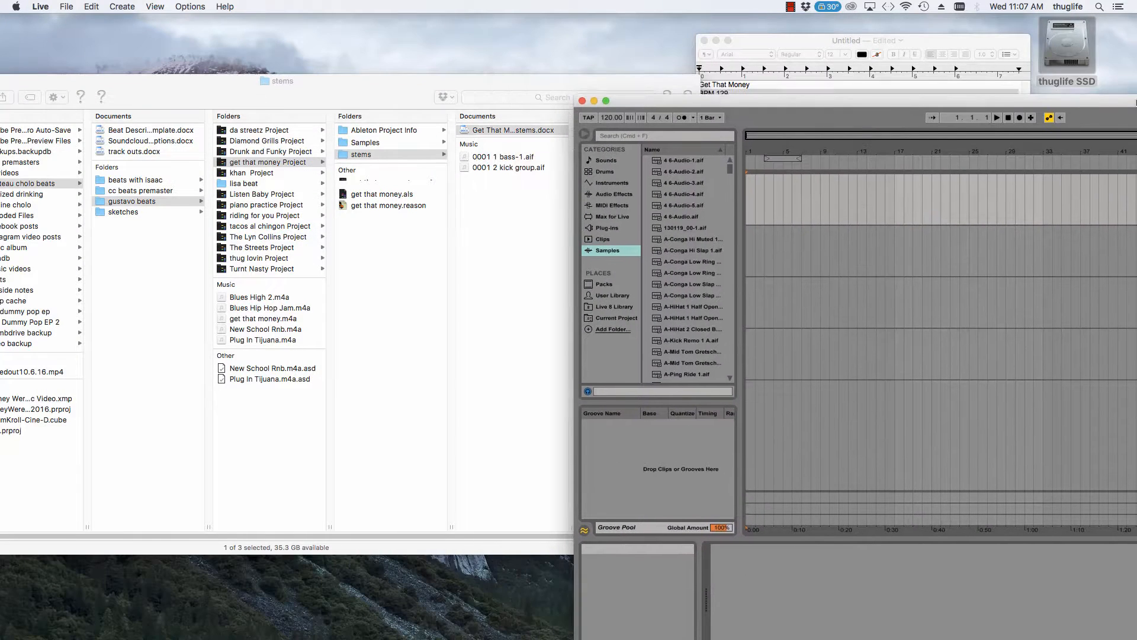
{"action": "left_click_drag", "start_coordinate": [1136, 103], "coordinate": [1136, 100]}
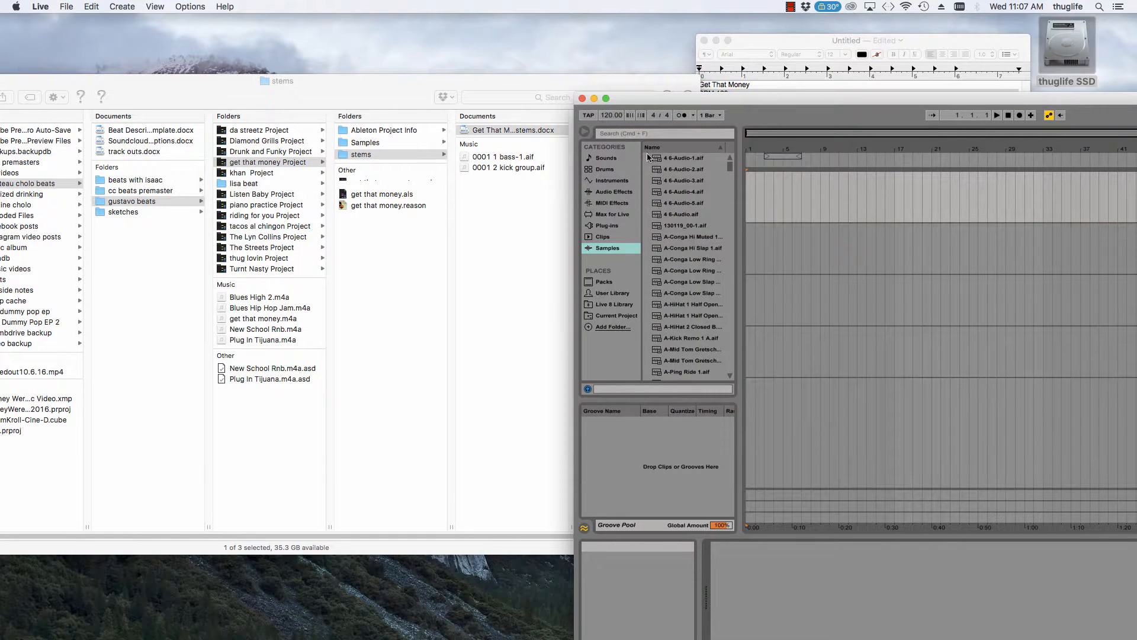
- Import 0001 1 bass-1.aif and 0001 2 kick group.aif from the stems folder onto separate audio tracks at the arrangement's start
{"action": "left_click", "coordinate": [481, 157]}
{"action": "left_click", "coordinate": [482, 157]}
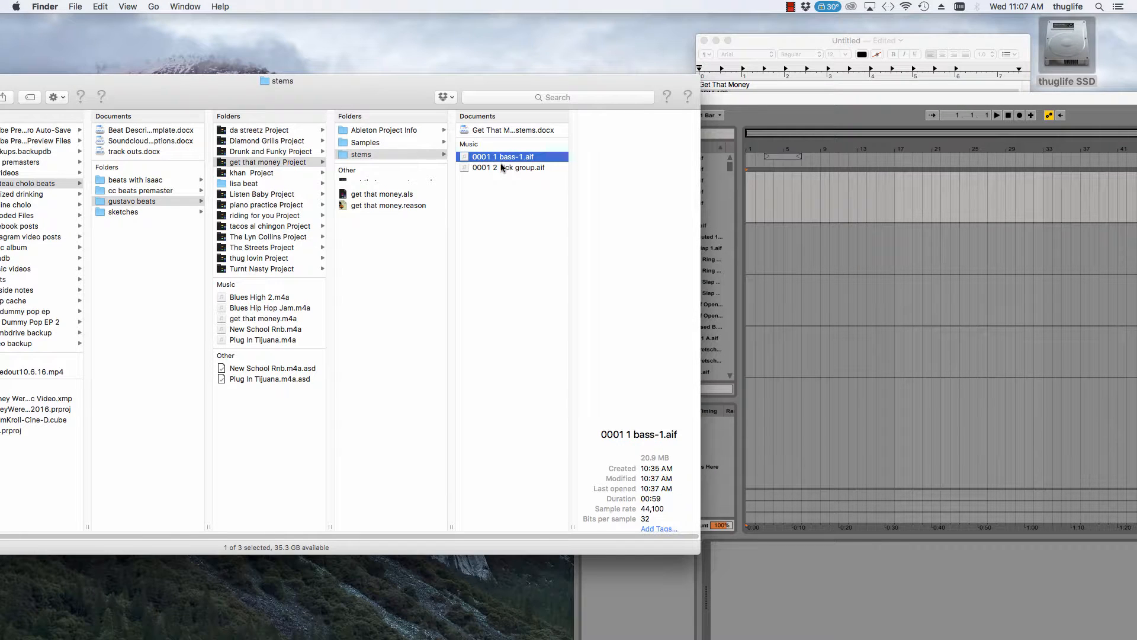
{"action": "left_click", "coordinate": [501, 168], "text": "shift"}
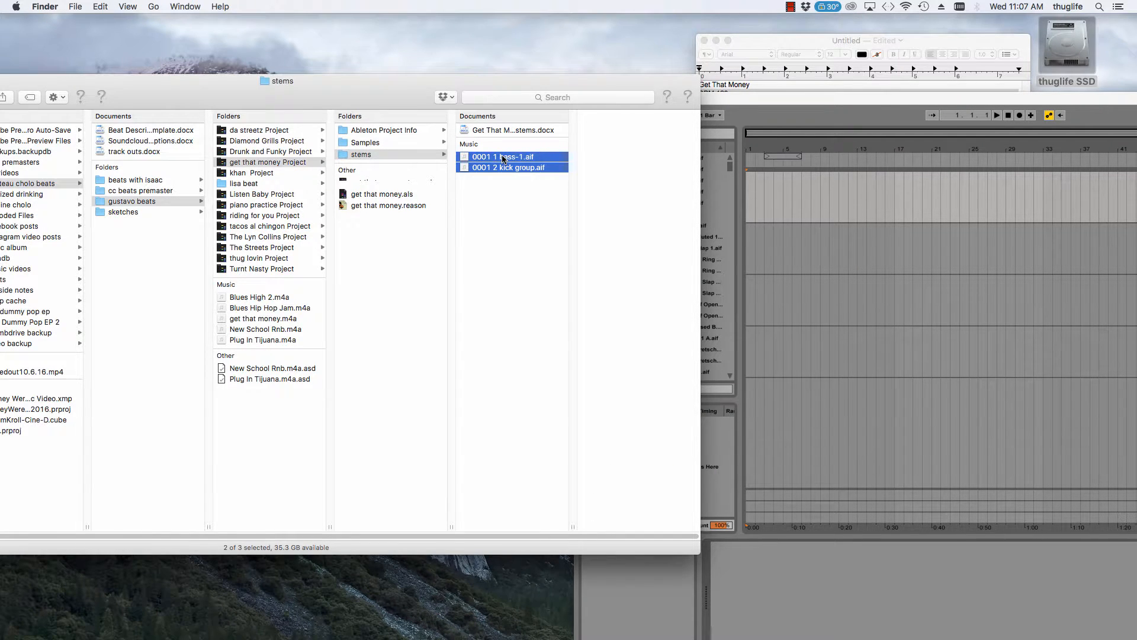
{"action": "left_click_drag", "start_coordinate": [503, 159], "coordinate": [750, 260]}
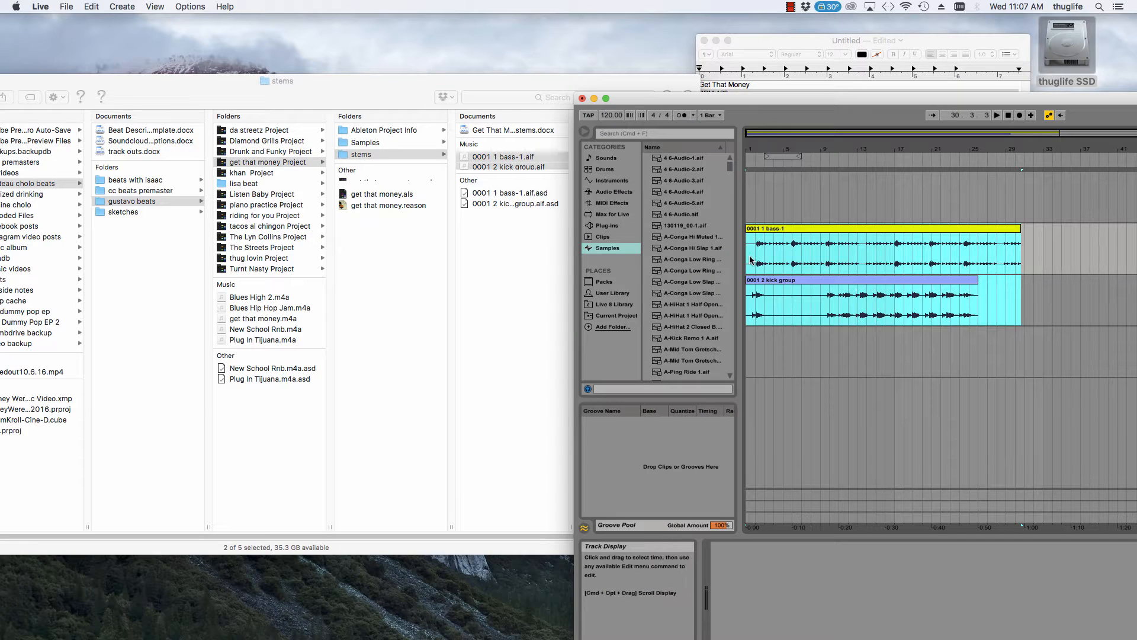
- Delete the bass and kick group clips from the new set's arrangement
{"action": "left_click_drag", "start_coordinate": [784, 100], "coordinate": [371, 81]}
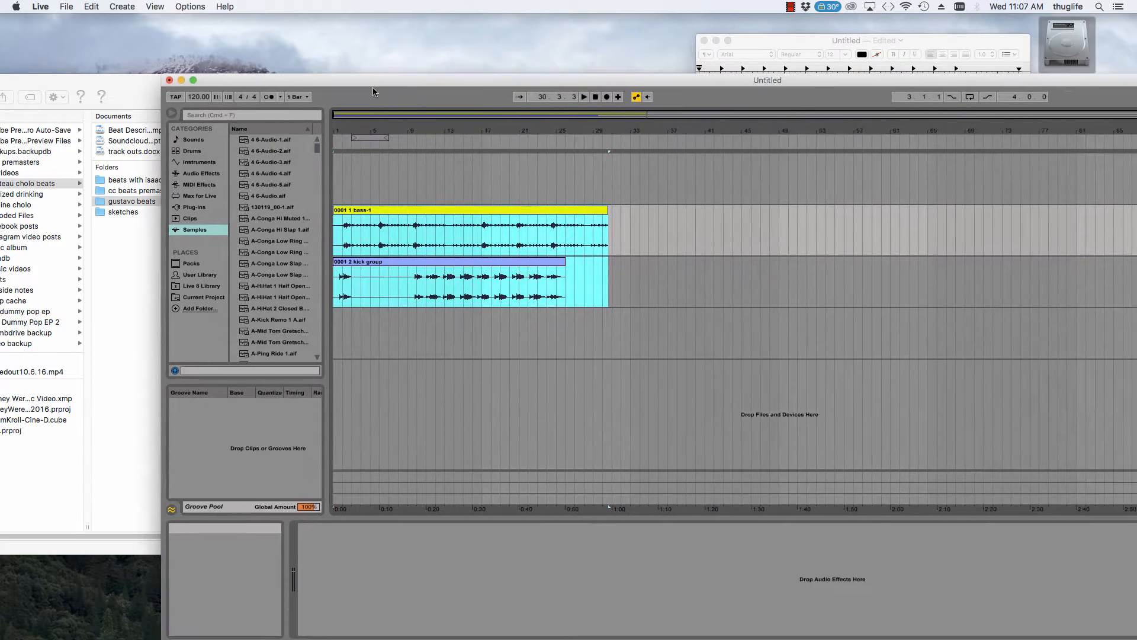
{"action": "left_click", "coordinate": [656, 265]}
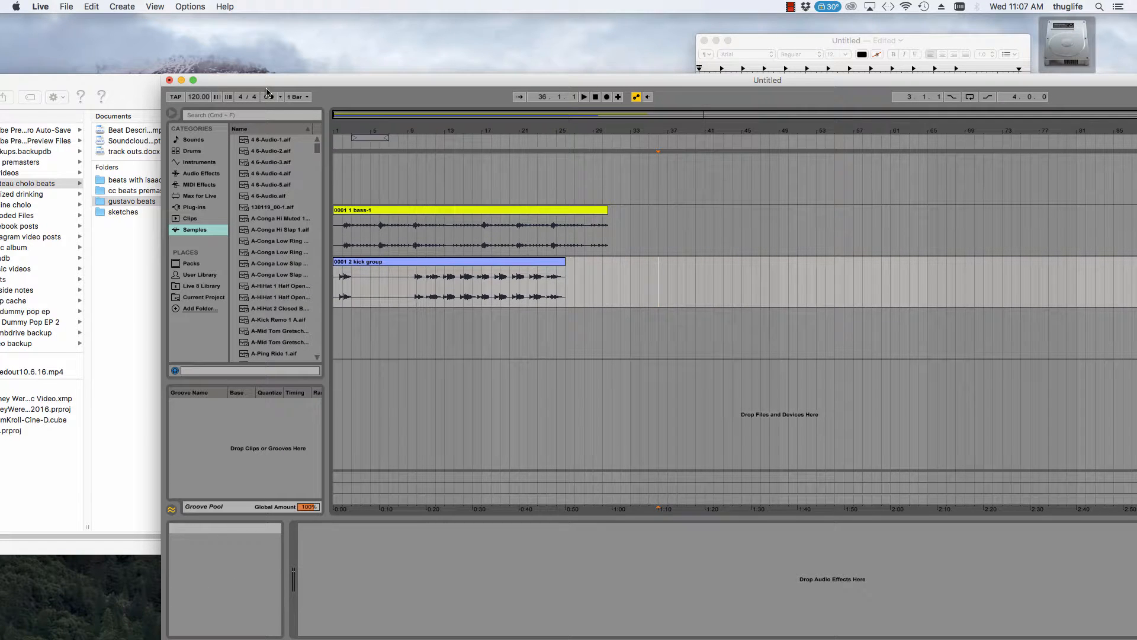
{"action": "left_click_drag", "start_coordinate": [498, 76], "coordinate": [745, 116]}
{"action": "left_click_drag", "start_coordinate": [865, 326], "coordinate": [576, 253]}
{"action": "key", "text": "Delete"}
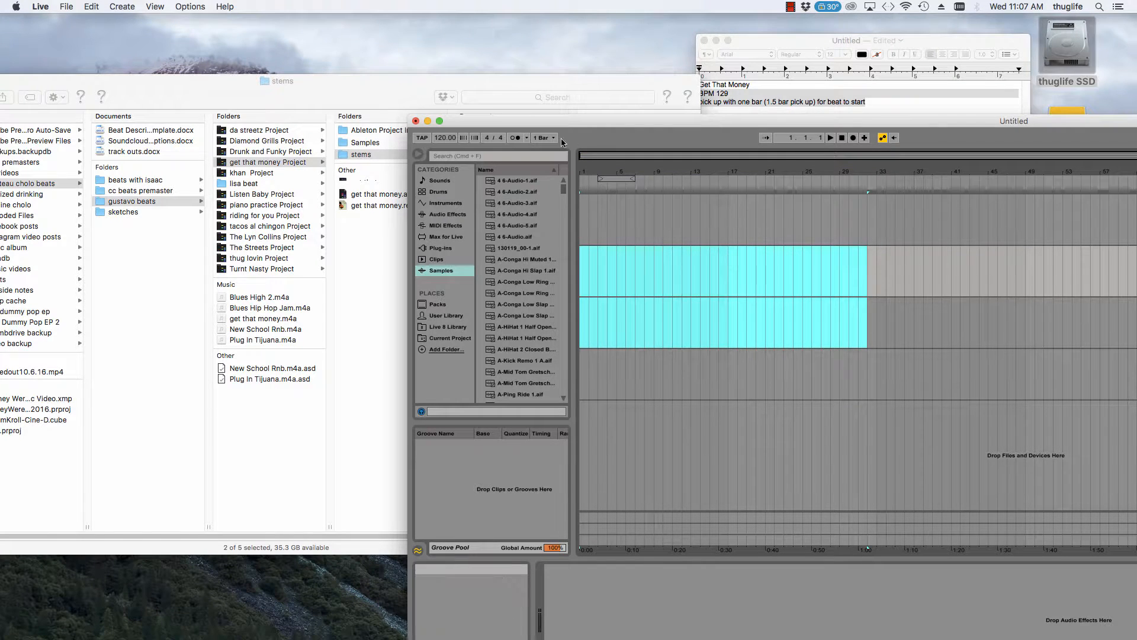
- Set the new set's tempo to 129 BPM
{"action": "left_click", "coordinate": [441, 138]}
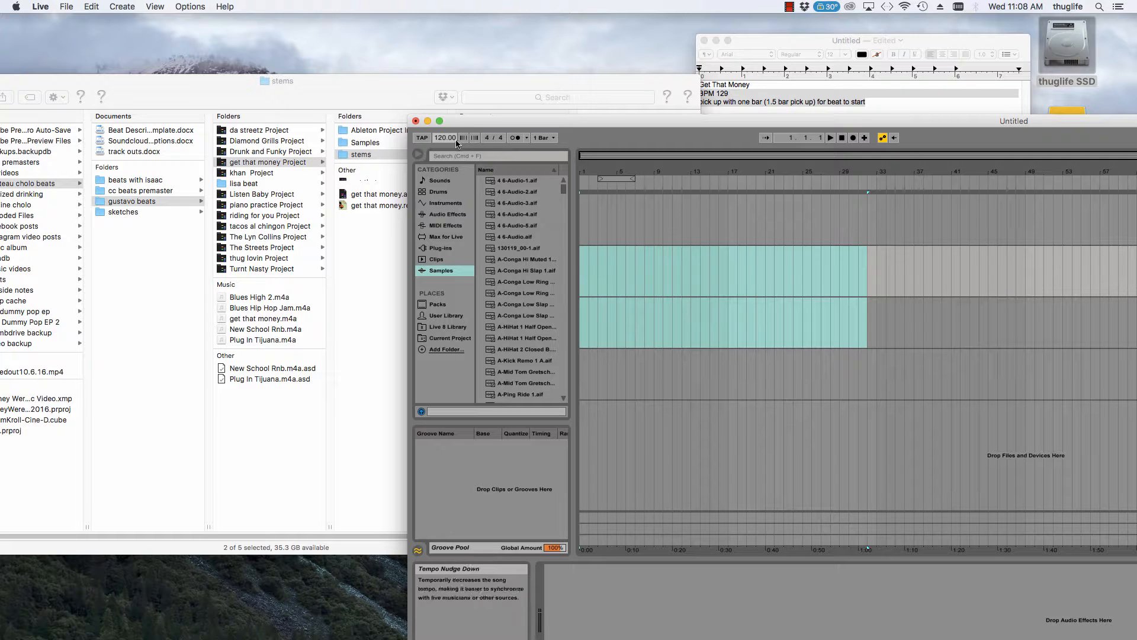
{"action": "type", "text": "129"}
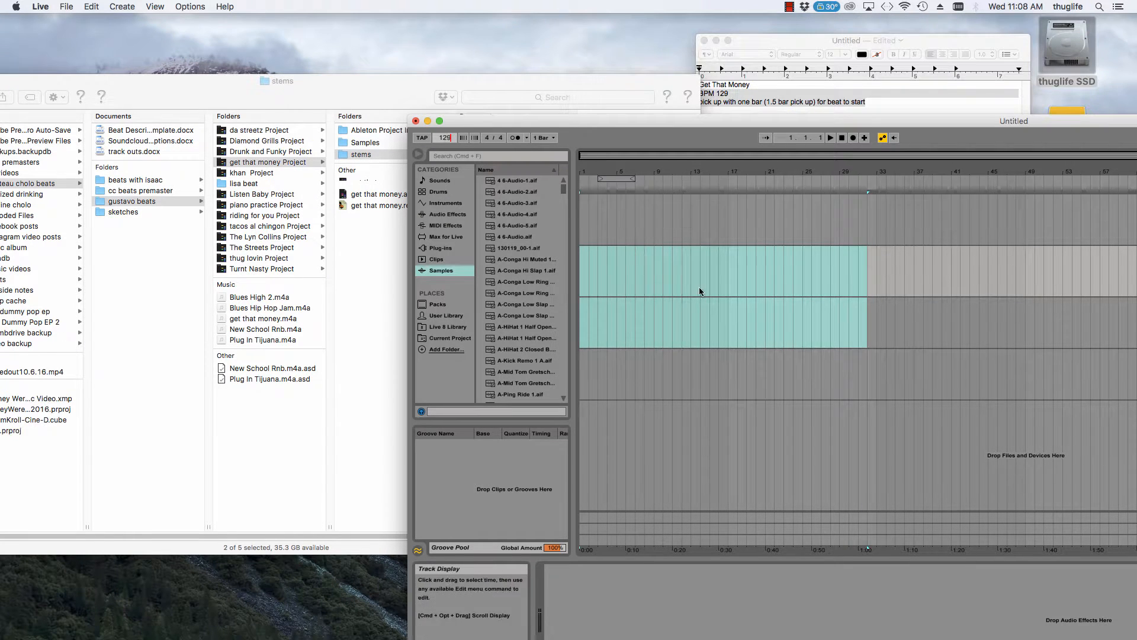
{"action": "key", "text": "Return"}
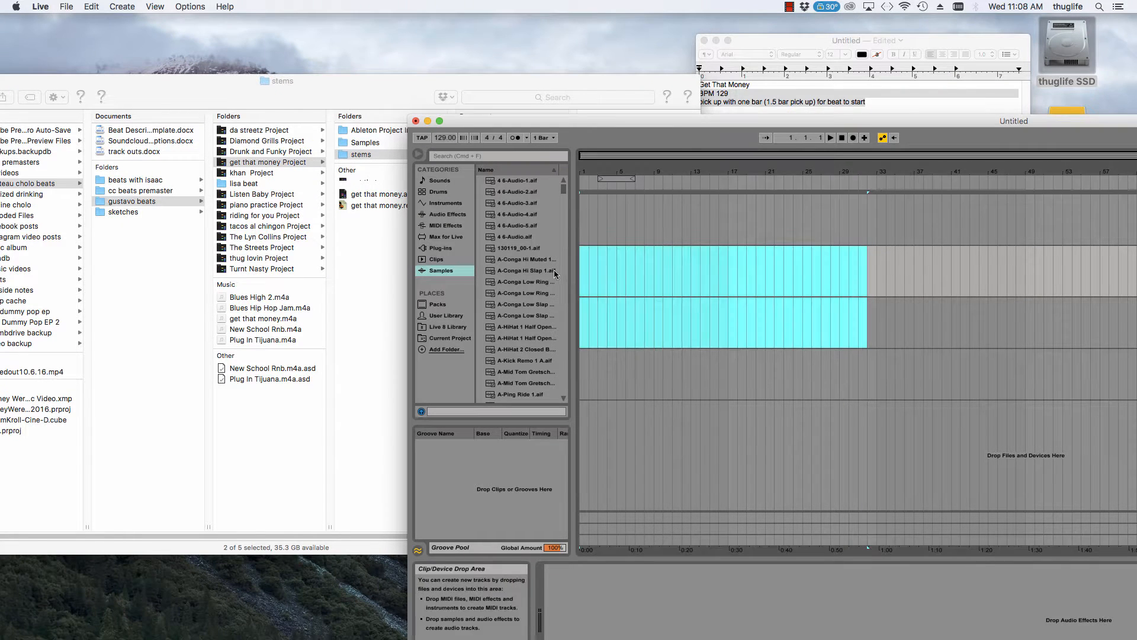
- Bring the bass and kick group stems from Finder onto two audio tracks, aligned to the start of the 129 BPM arrangement
{"action": "left_click", "coordinate": [369, 233]}
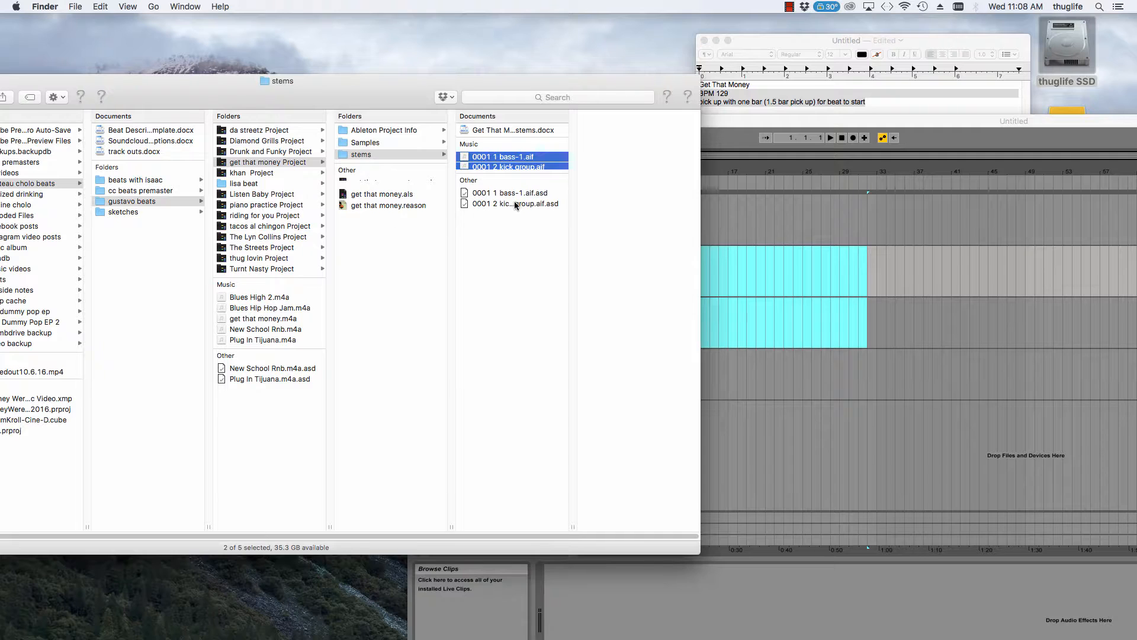
{"action": "left_click", "coordinate": [750, 218]}
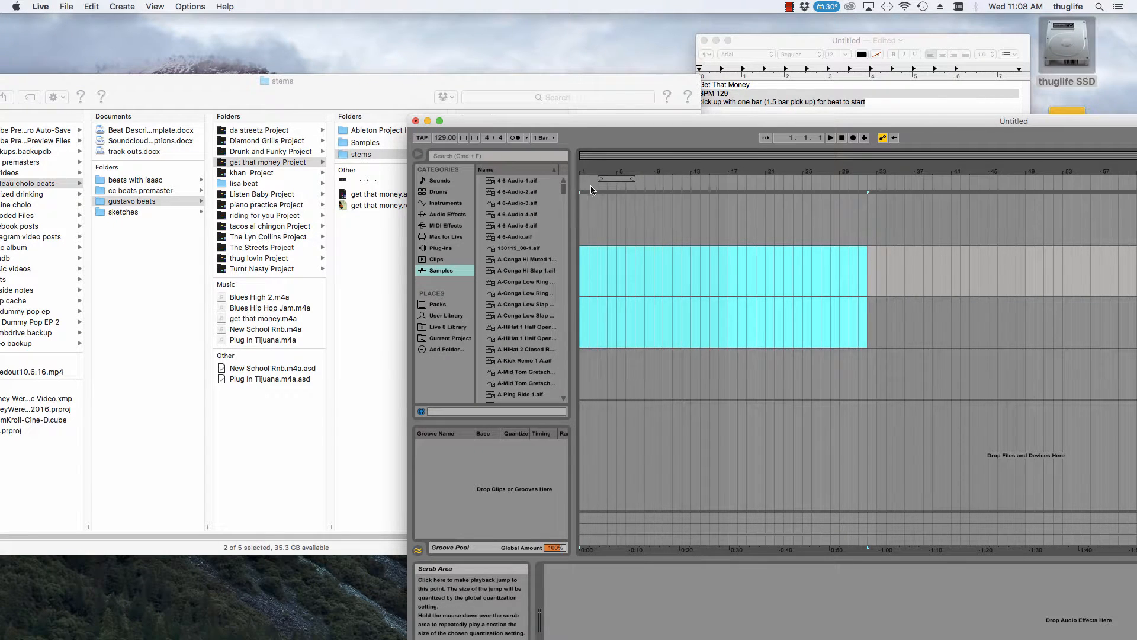
{"action": "left_click", "coordinate": [386, 227]}
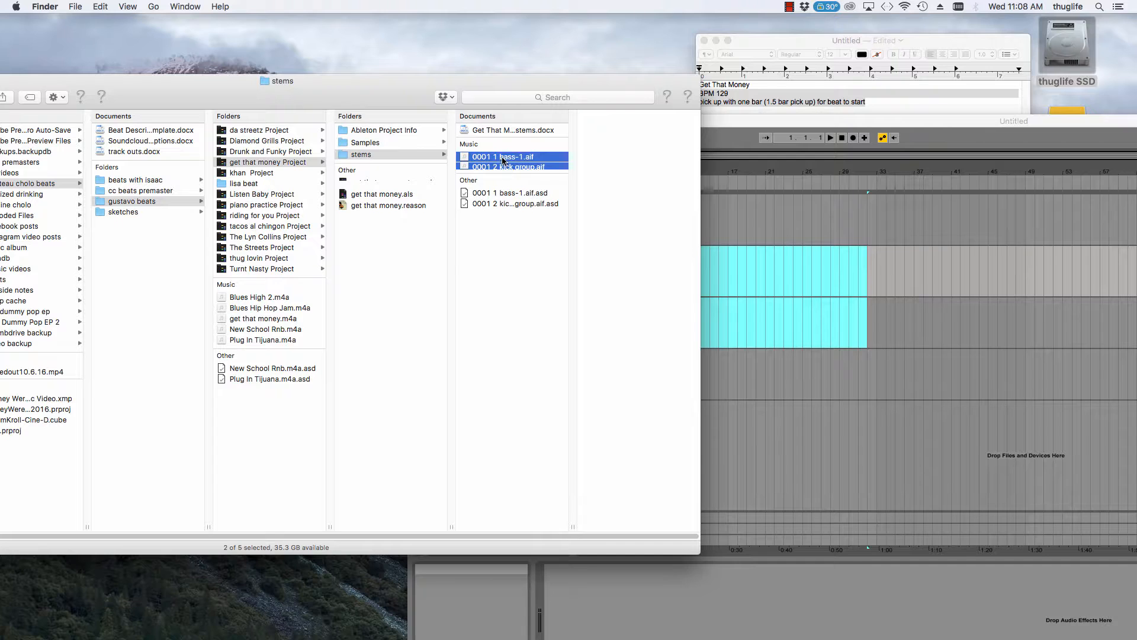
{"action": "left_click_drag", "start_coordinate": [502, 160], "coordinate": [794, 274]}
{"action": "left_click_drag", "start_coordinate": [850, 251], "coordinate": [636, 251]}
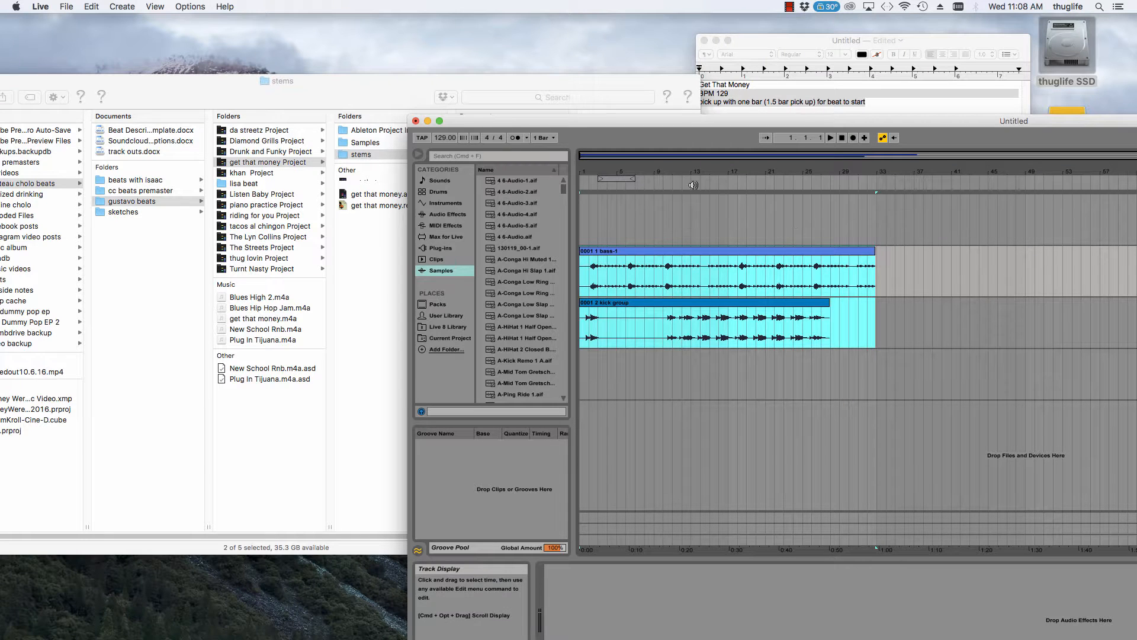
- Play the imported bass and kick group stems from the beginning, check the track controls, and stop playback
{"action": "left_click", "coordinate": [591, 183]}
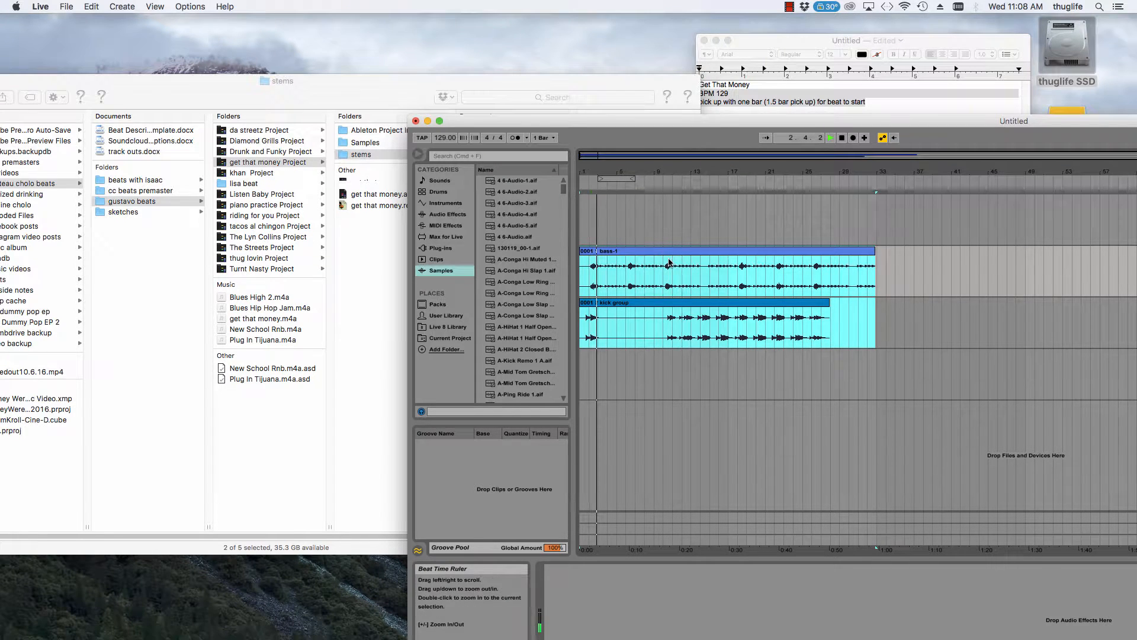
{"action": "left_click_drag", "start_coordinate": [695, 126], "coordinate": [518, 111]}
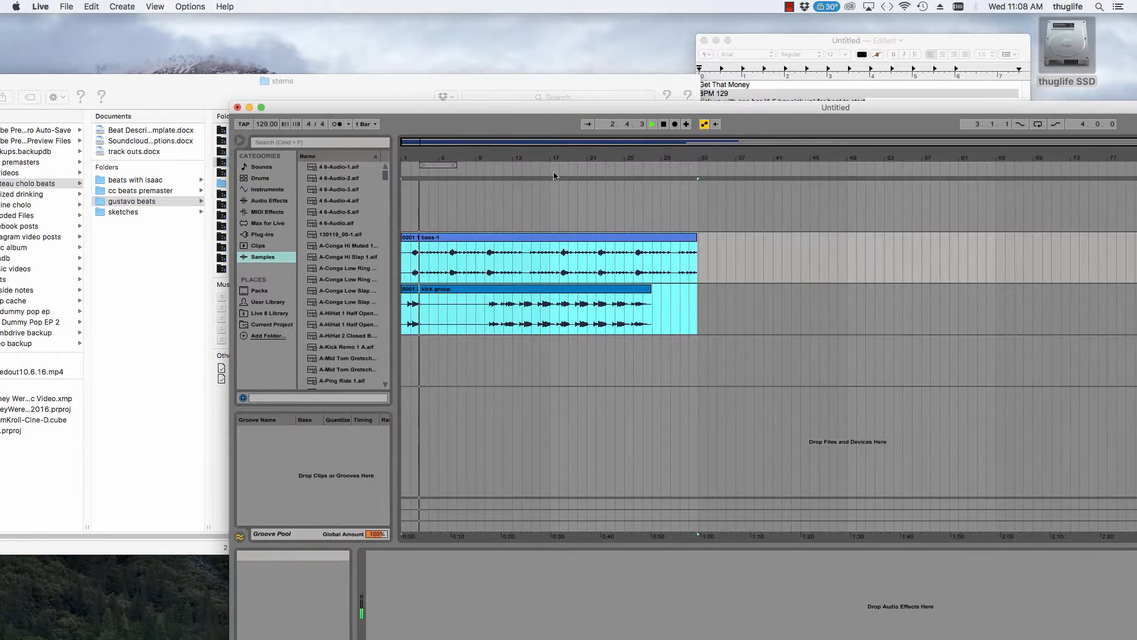
{"action": "left_click", "coordinate": [559, 180]}
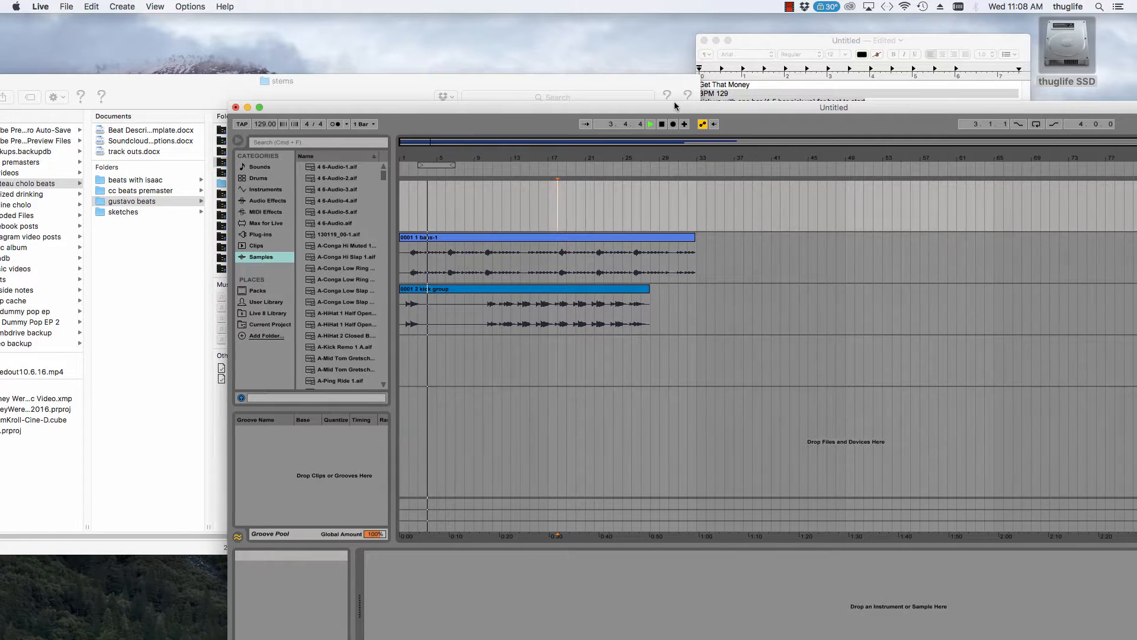
{"action": "left_click_drag", "start_coordinate": [674, 104], "coordinate": [431, 24]}
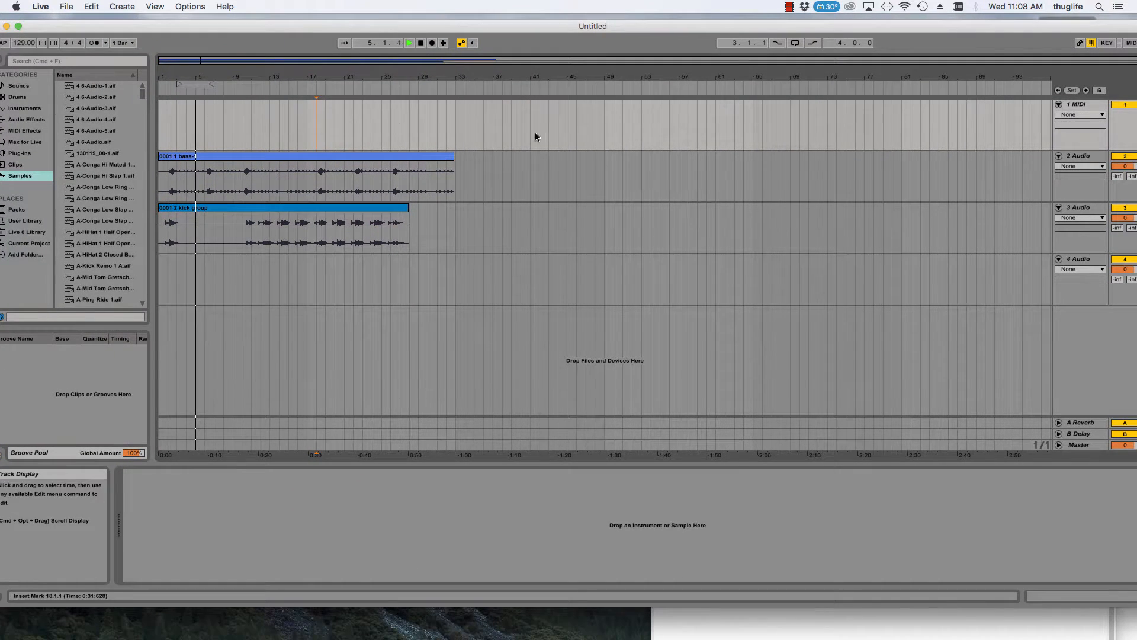
{"action": "left_click_drag", "start_coordinate": [295, 25], "coordinate": [34, 72]}
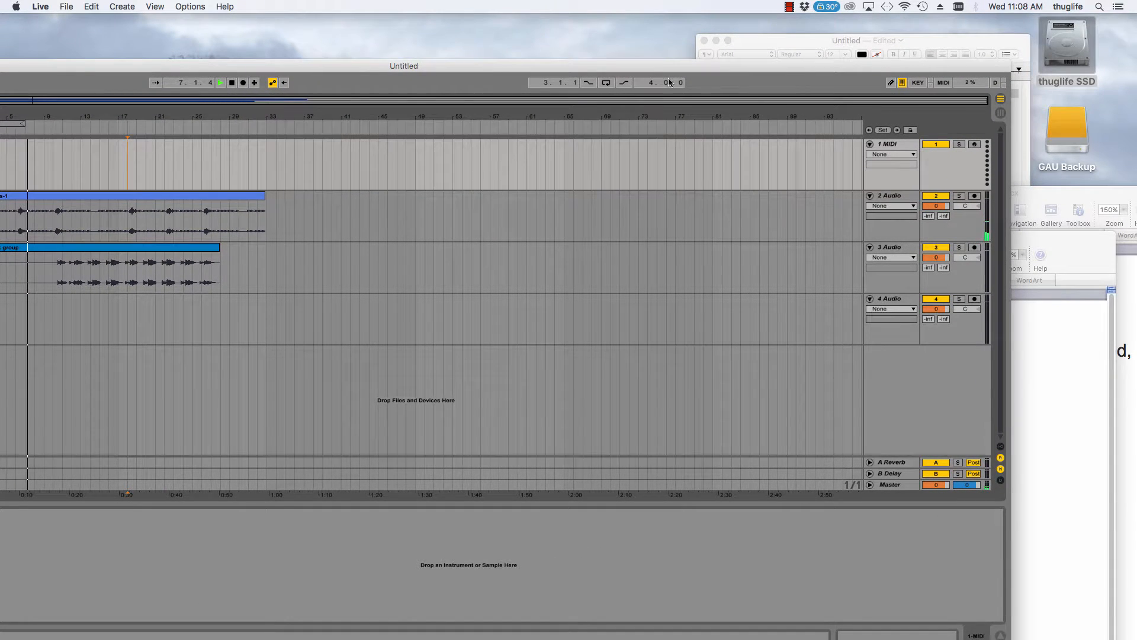
{"action": "left_click_drag", "start_coordinate": [507, 71], "coordinate": [938, 147]}
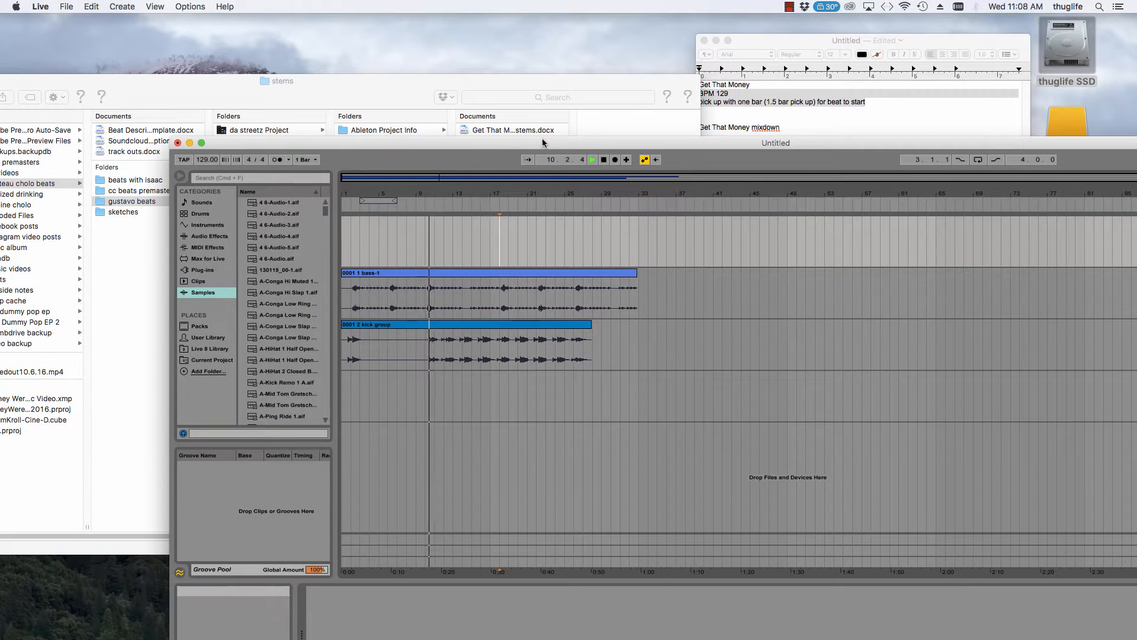
{"action": "left_click", "coordinate": [603, 159]}
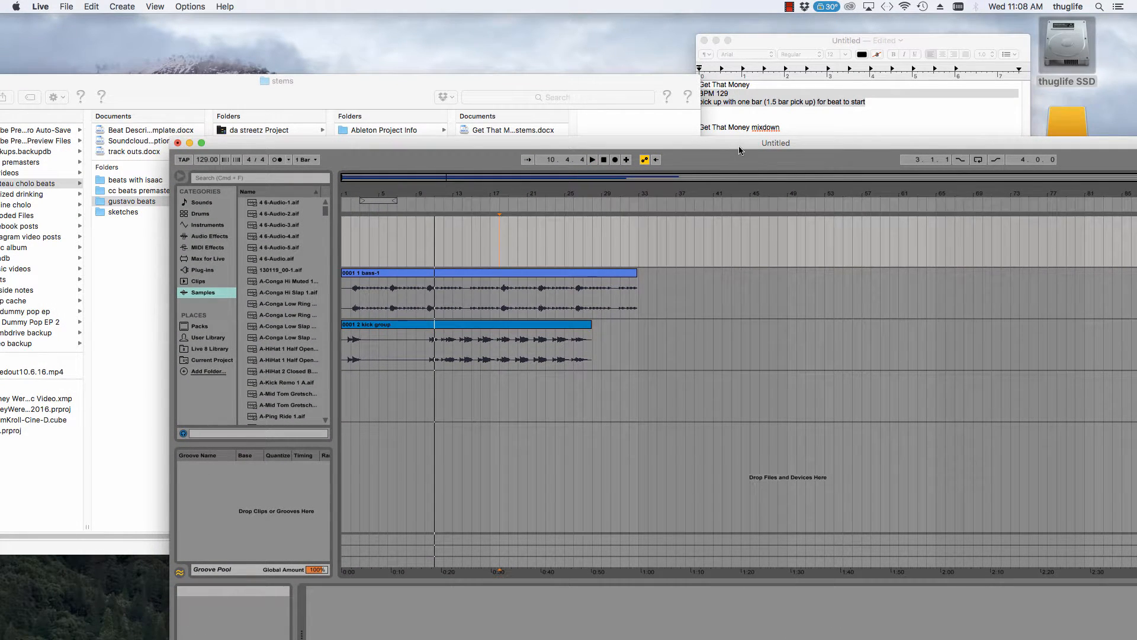
- Switch the set to Session View and move its window clear of the Finder stems folder and text notes
{"action": "left_click_drag", "start_coordinate": [746, 143], "coordinate": [560, 80]}
{"action": "left_click_drag", "start_coordinate": [1015, 83], "coordinate": [896, 86]}
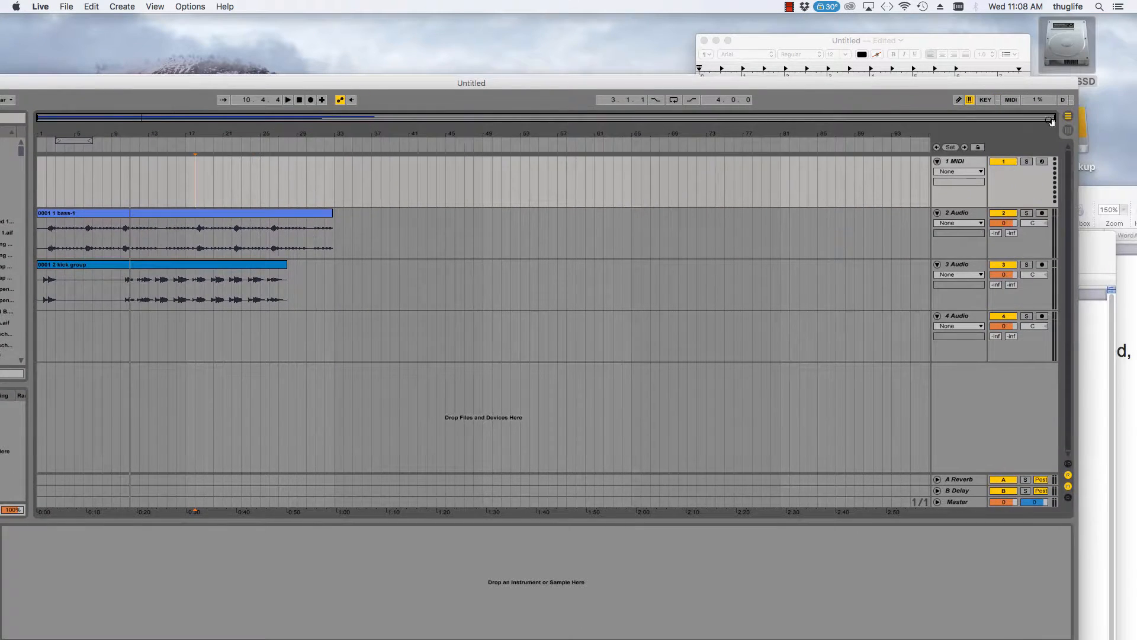
{"action": "left_click", "coordinate": [1068, 131]}
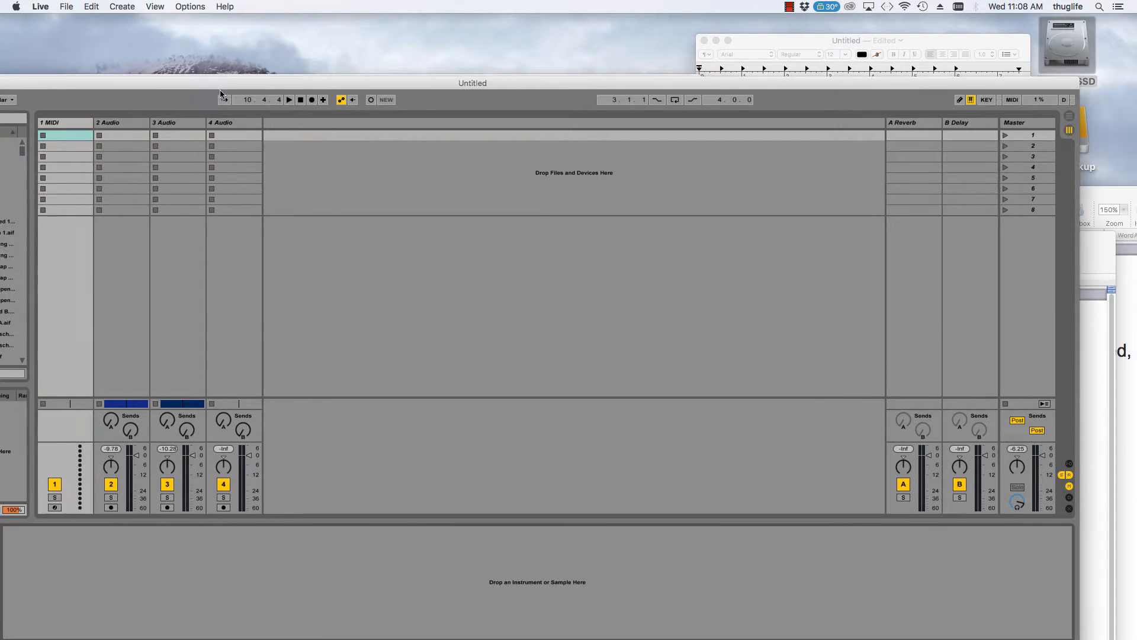
{"action": "left_click_drag", "start_coordinate": [219, 89], "coordinate": [469, 107]}
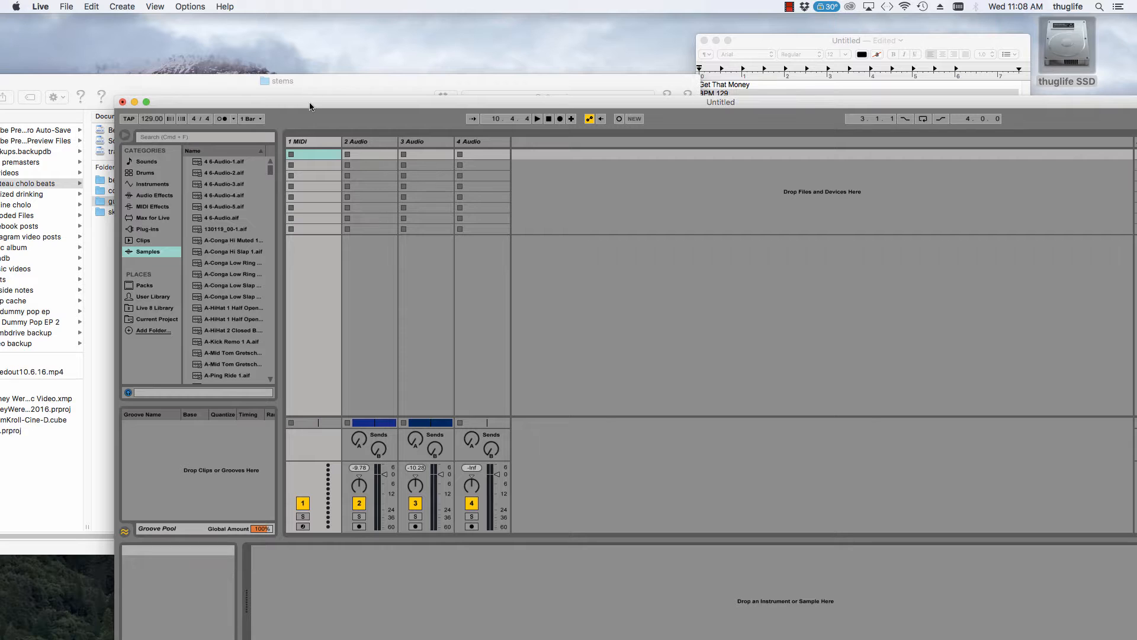
{"action": "left_click_drag", "start_coordinate": [340, 106], "coordinate": [598, 253]}
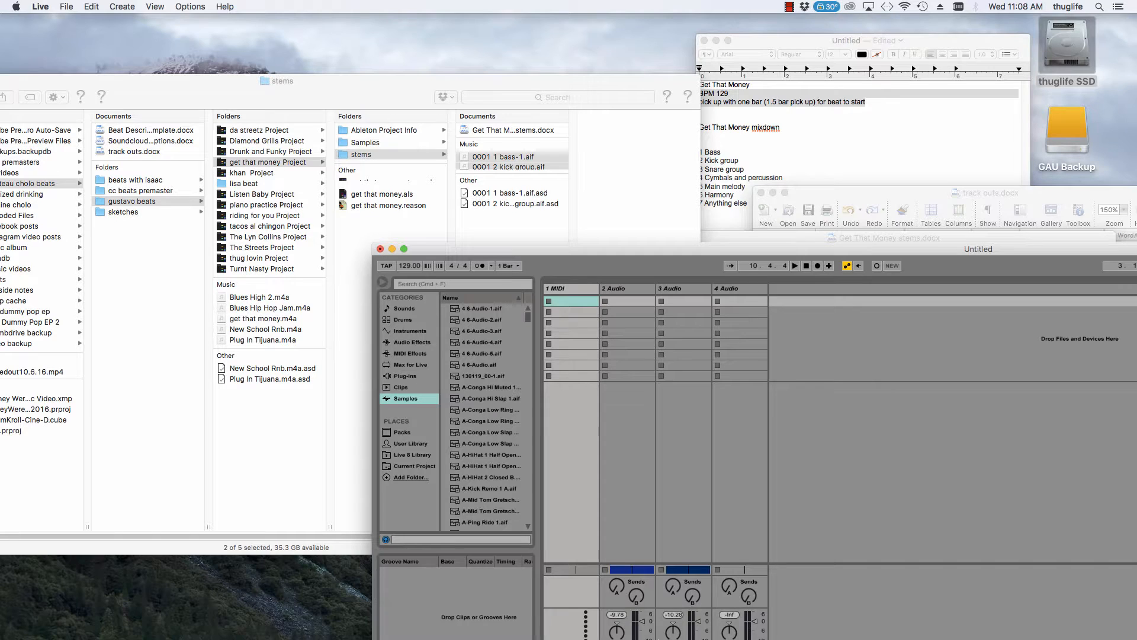
- Switch to Chrome to view the Château Choló YouTube channel, and return to the Ableton Live window
{"action": "mouse_move", "coordinate": [598, 632]}
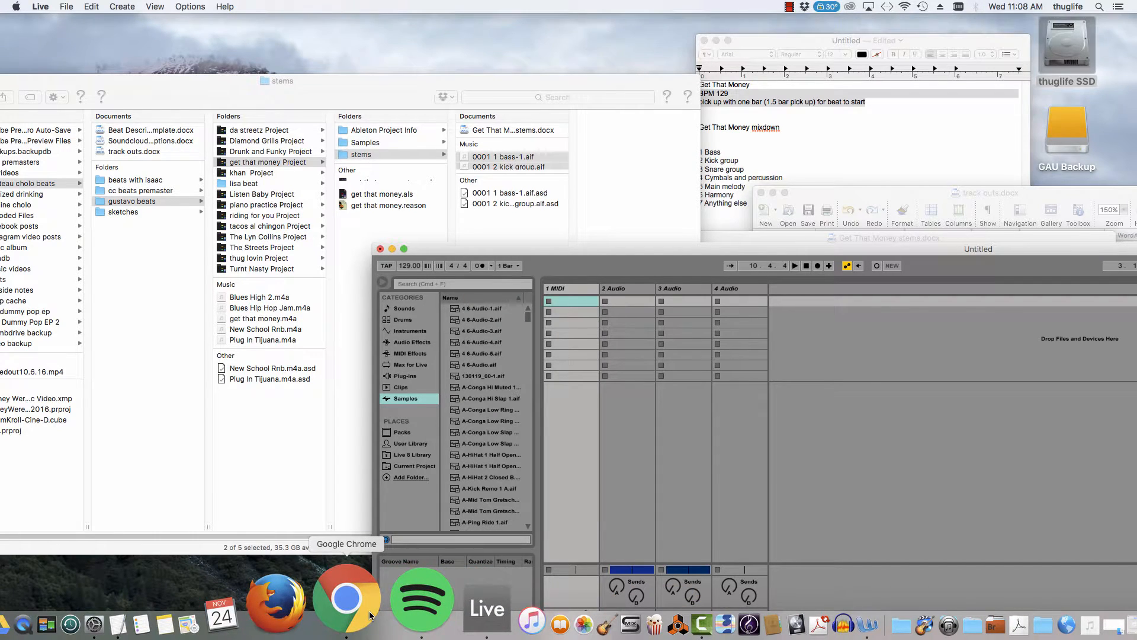
{"action": "left_click", "coordinate": [368, 610]}
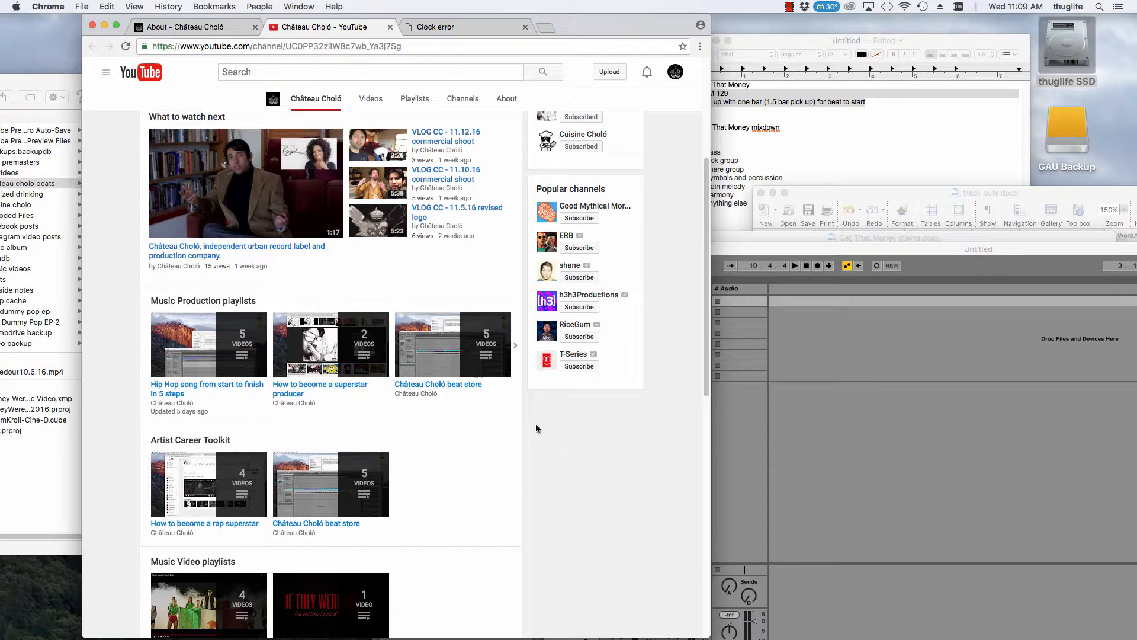
{"action": "left_click", "coordinate": [732, 244]}
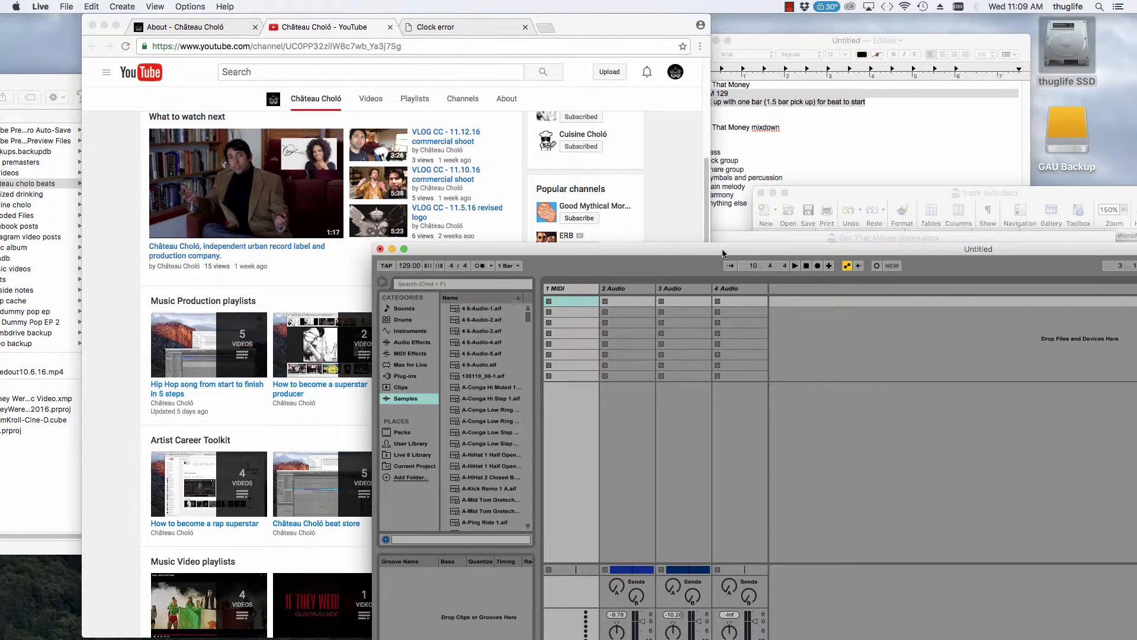
{"action": "double_click", "coordinate": [722, 254]}
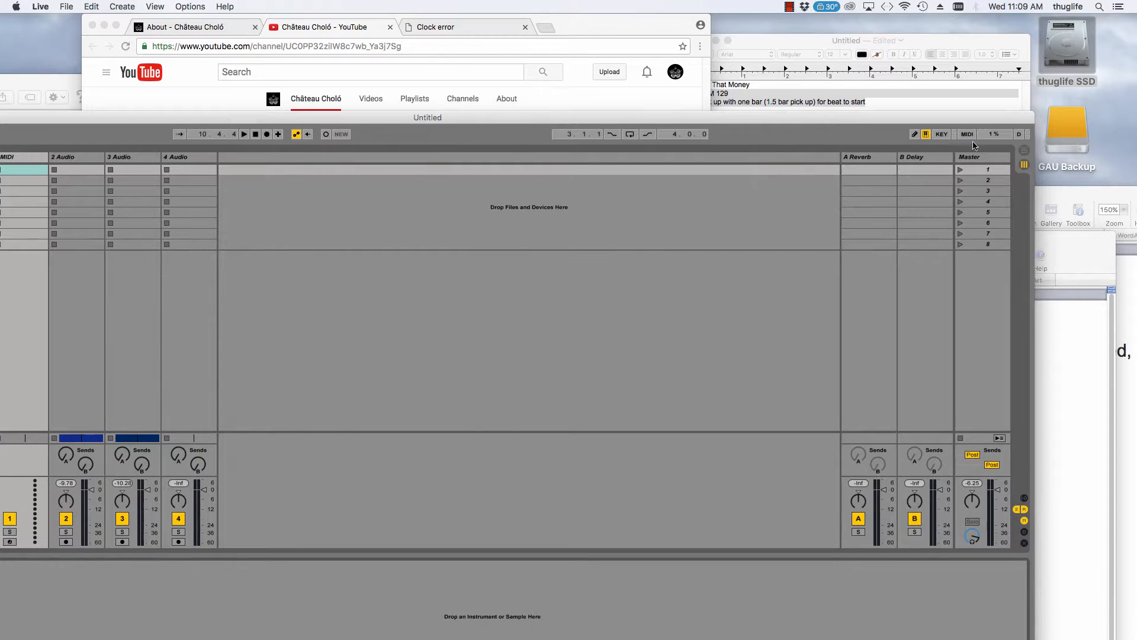
- Return the set to Arrangement View, play from bar 13, insert a time signature change there, and stop playback
{"action": "left_click", "coordinate": [1024, 150]}
{"action": "double_click", "coordinate": [474, 117]}
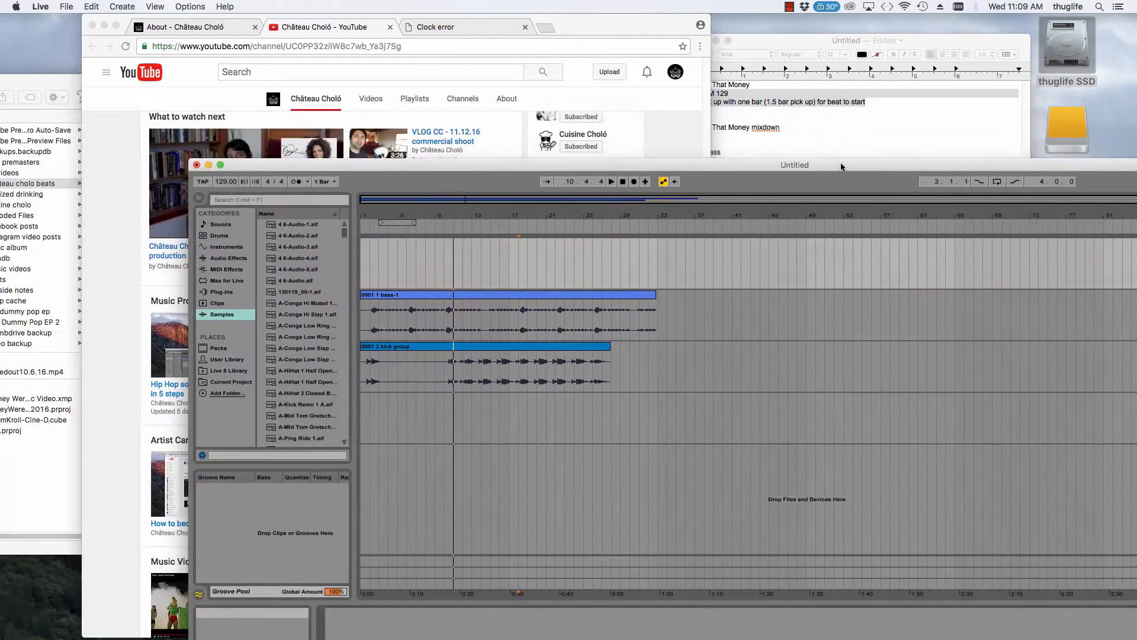
{"action": "left_click", "coordinate": [469, 225]}
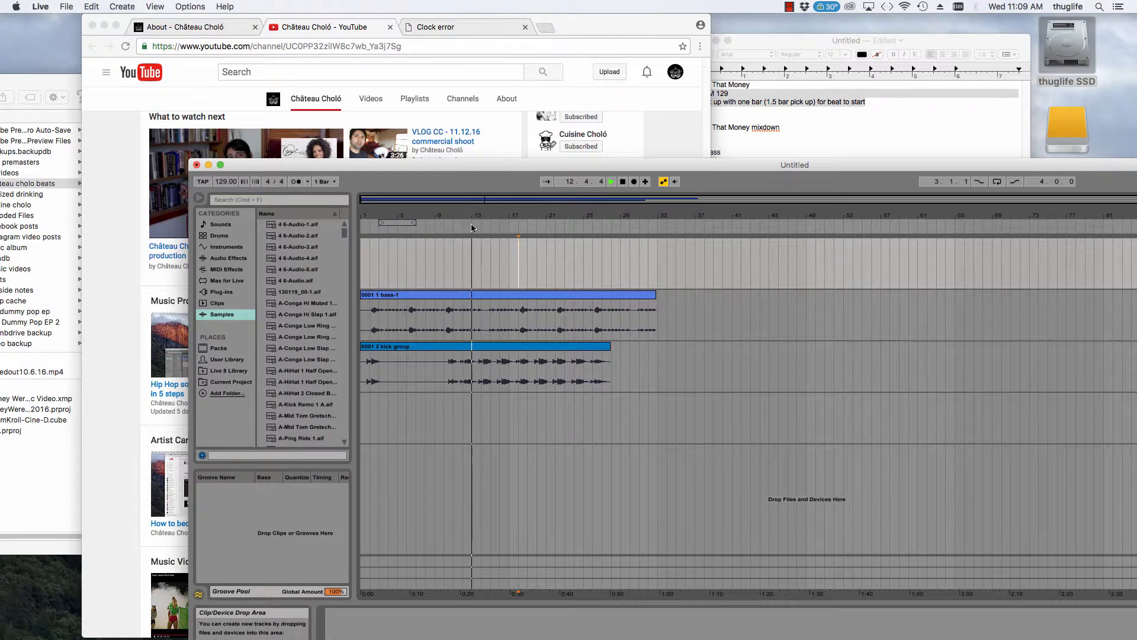
{"action": "right_click", "coordinate": [471, 226]}
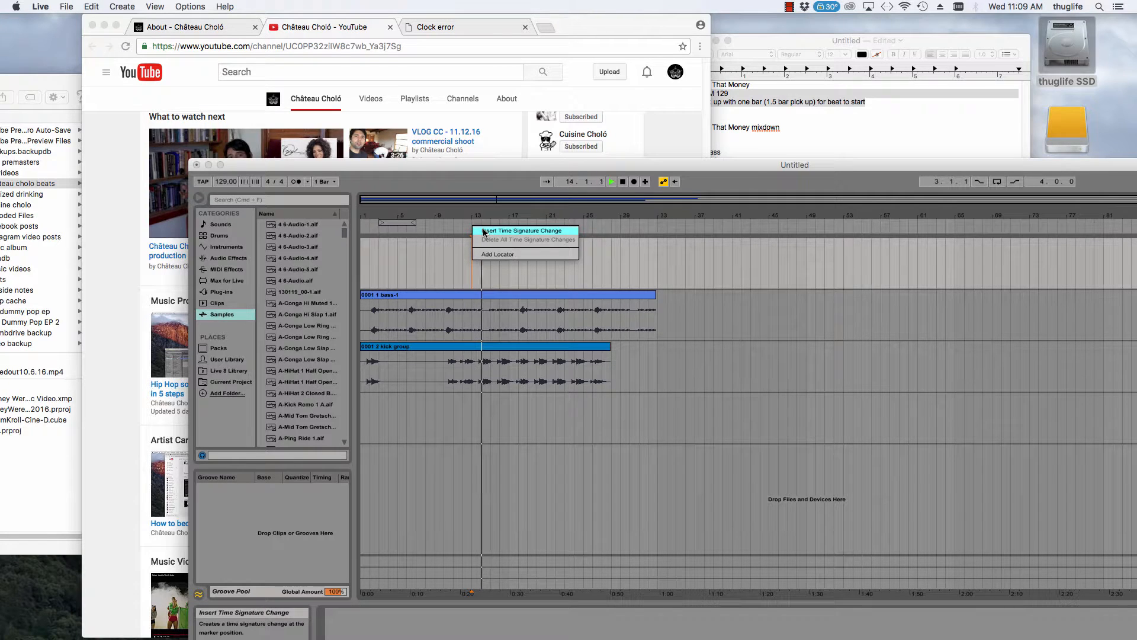
{"action": "left_click", "coordinate": [483, 231]}
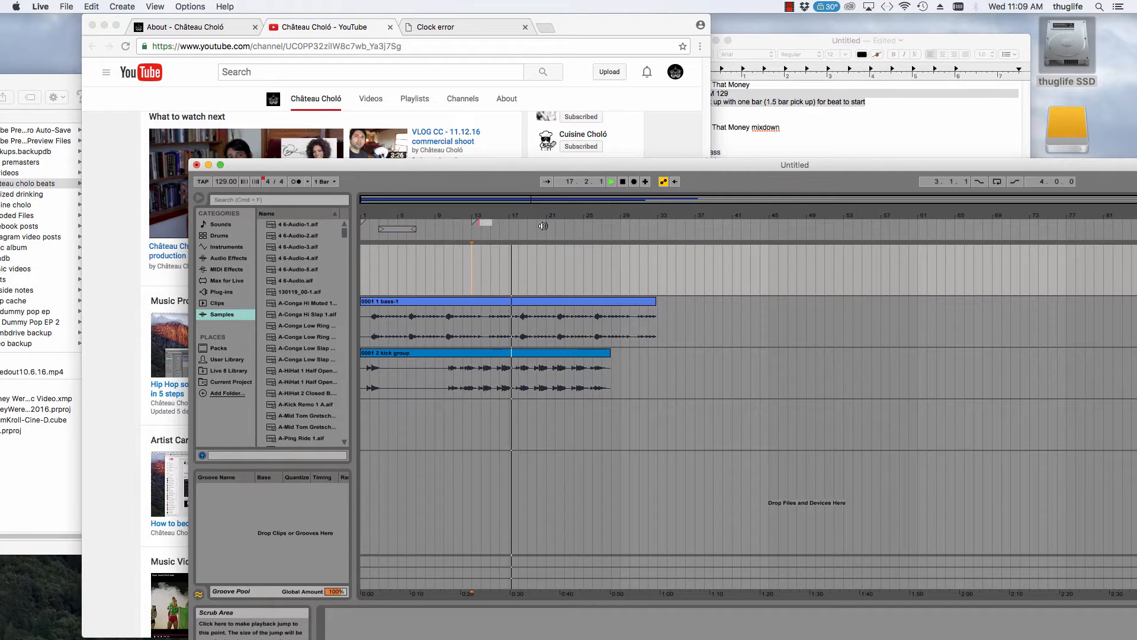
{"action": "left_click", "coordinate": [624, 181]}
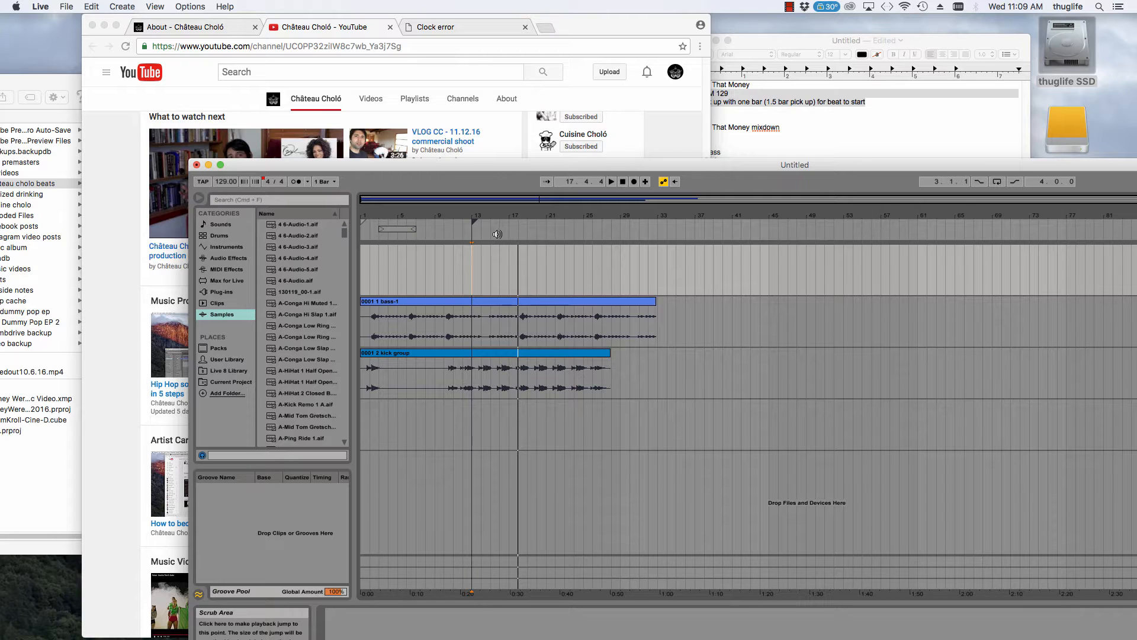
{"action": "right_click", "coordinate": [483, 230]}
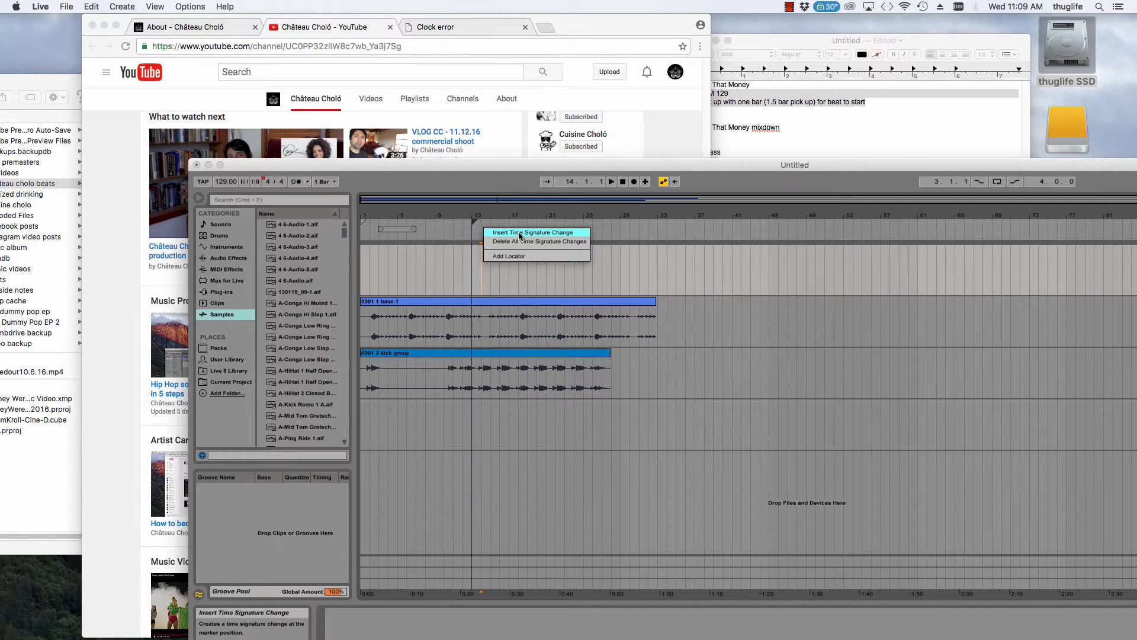
{"action": "left_click", "coordinate": [537, 240]}
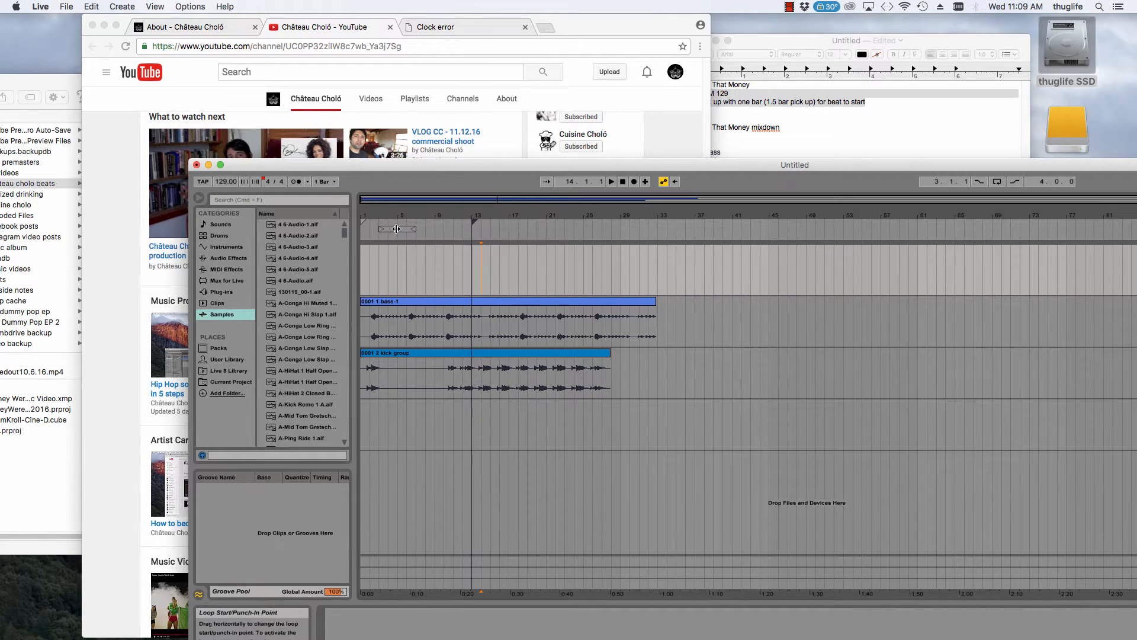
{"action": "right_click", "coordinate": [483, 226]}
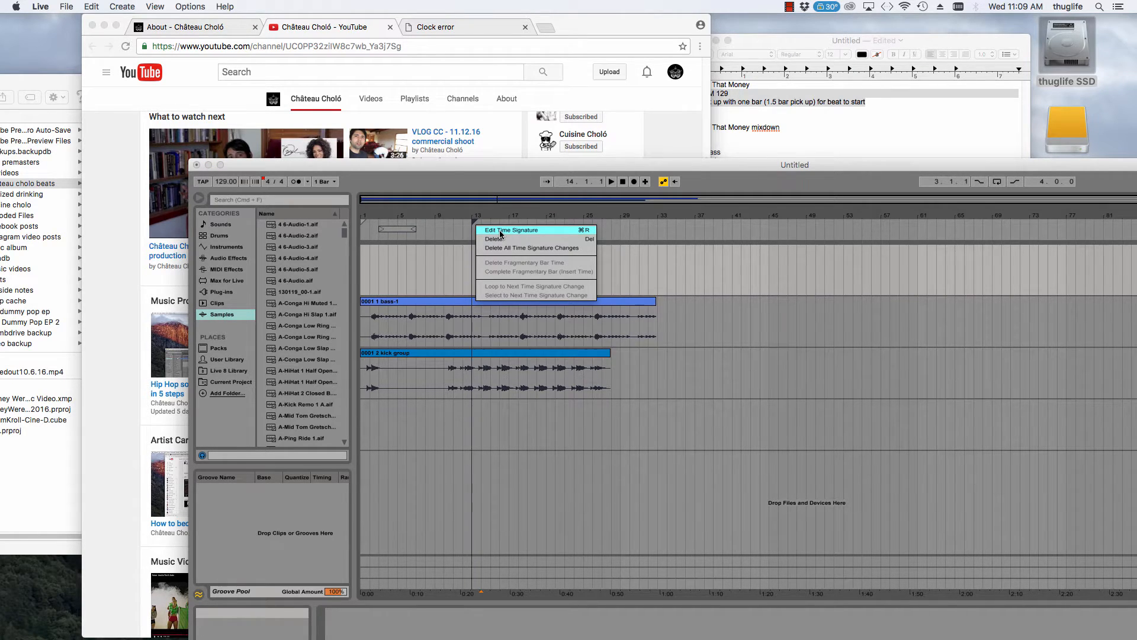
{"action": "left_click", "coordinate": [658, 230]}
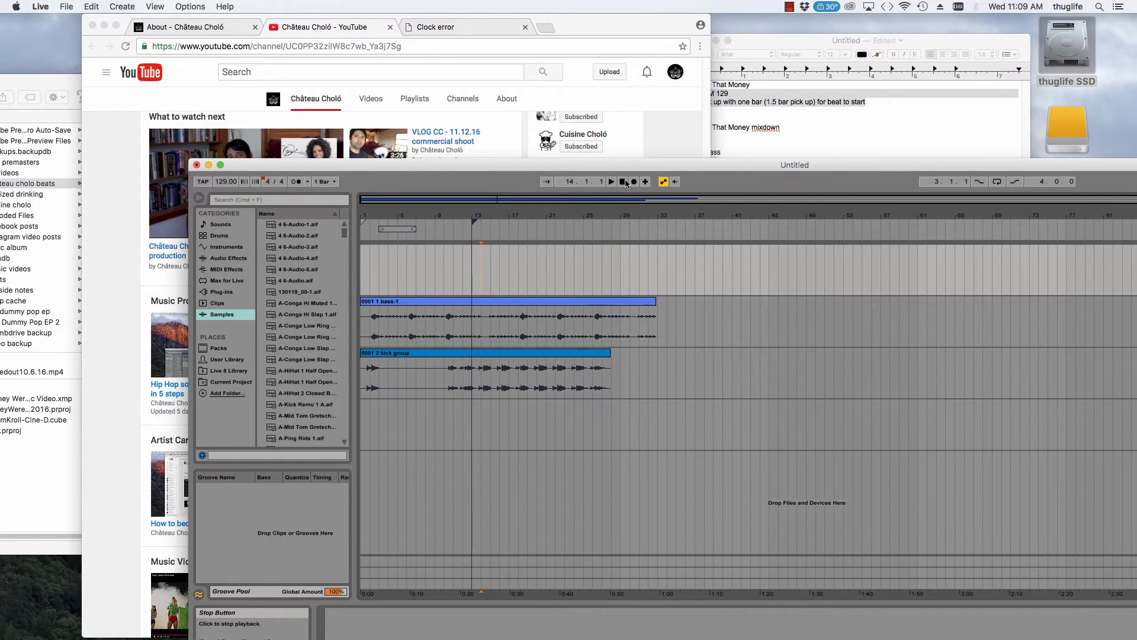
- Move the Ableton Live window aside and switch to Chrome to view the top of the Château Choló YouTube channel page
{"action": "left_click_drag", "start_coordinate": [281, 165], "coordinate": [624, 138]}
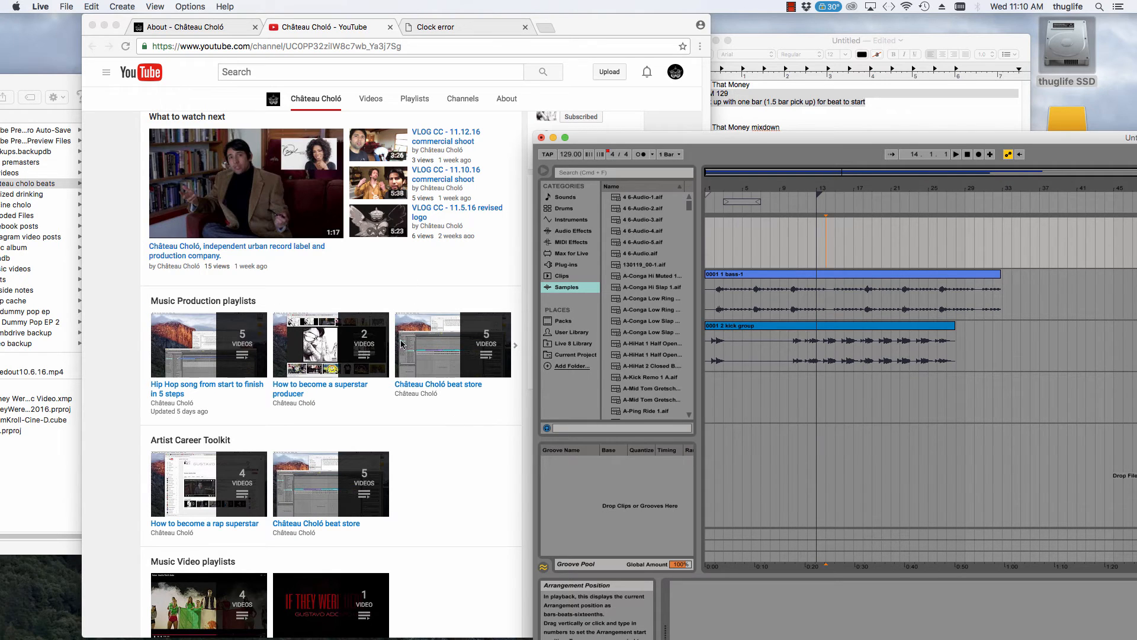
{"action": "left_click", "coordinate": [496, 452]}
{"action": "scroll", "coordinate": [520, 337], "scroll_direction": "up", "scroll_amount": 5}
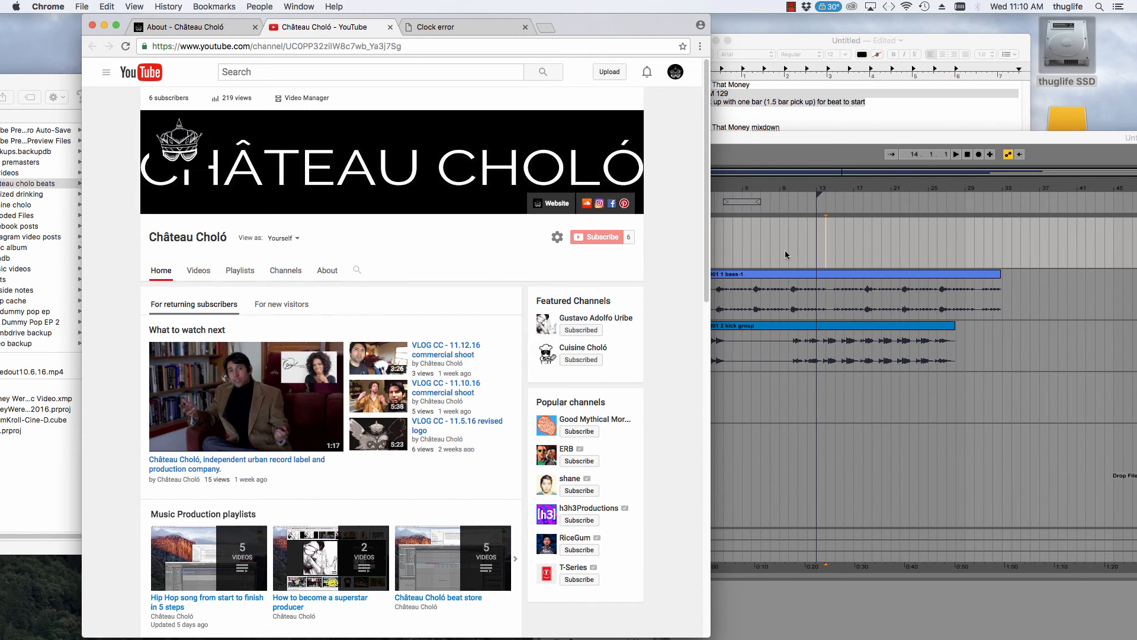
{"action": "mouse_move", "coordinate": [563, 622]}
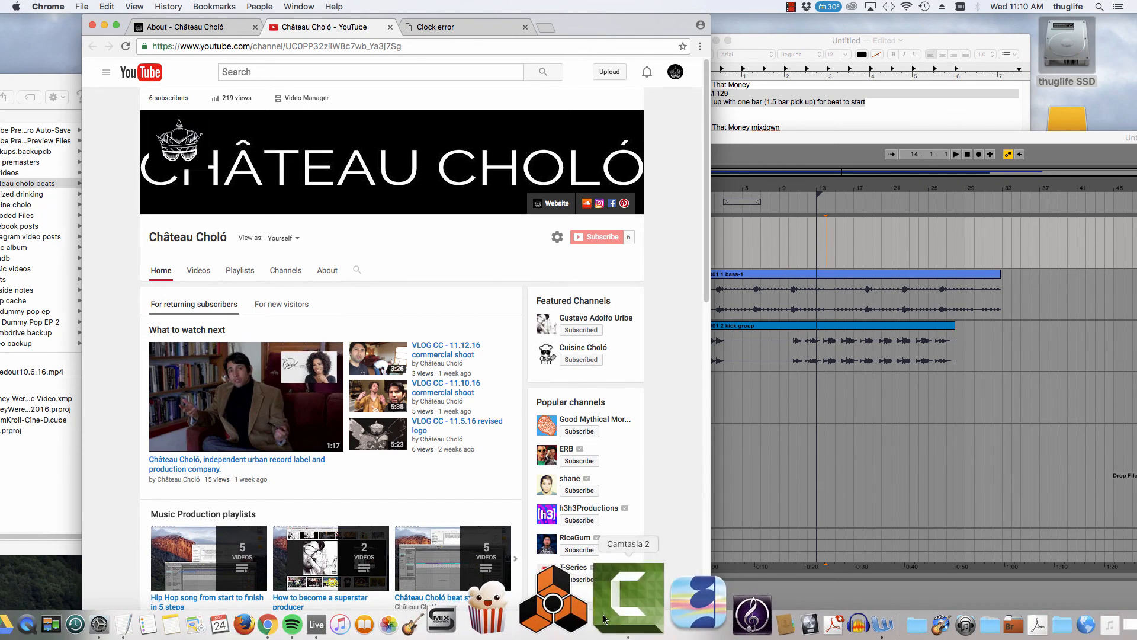